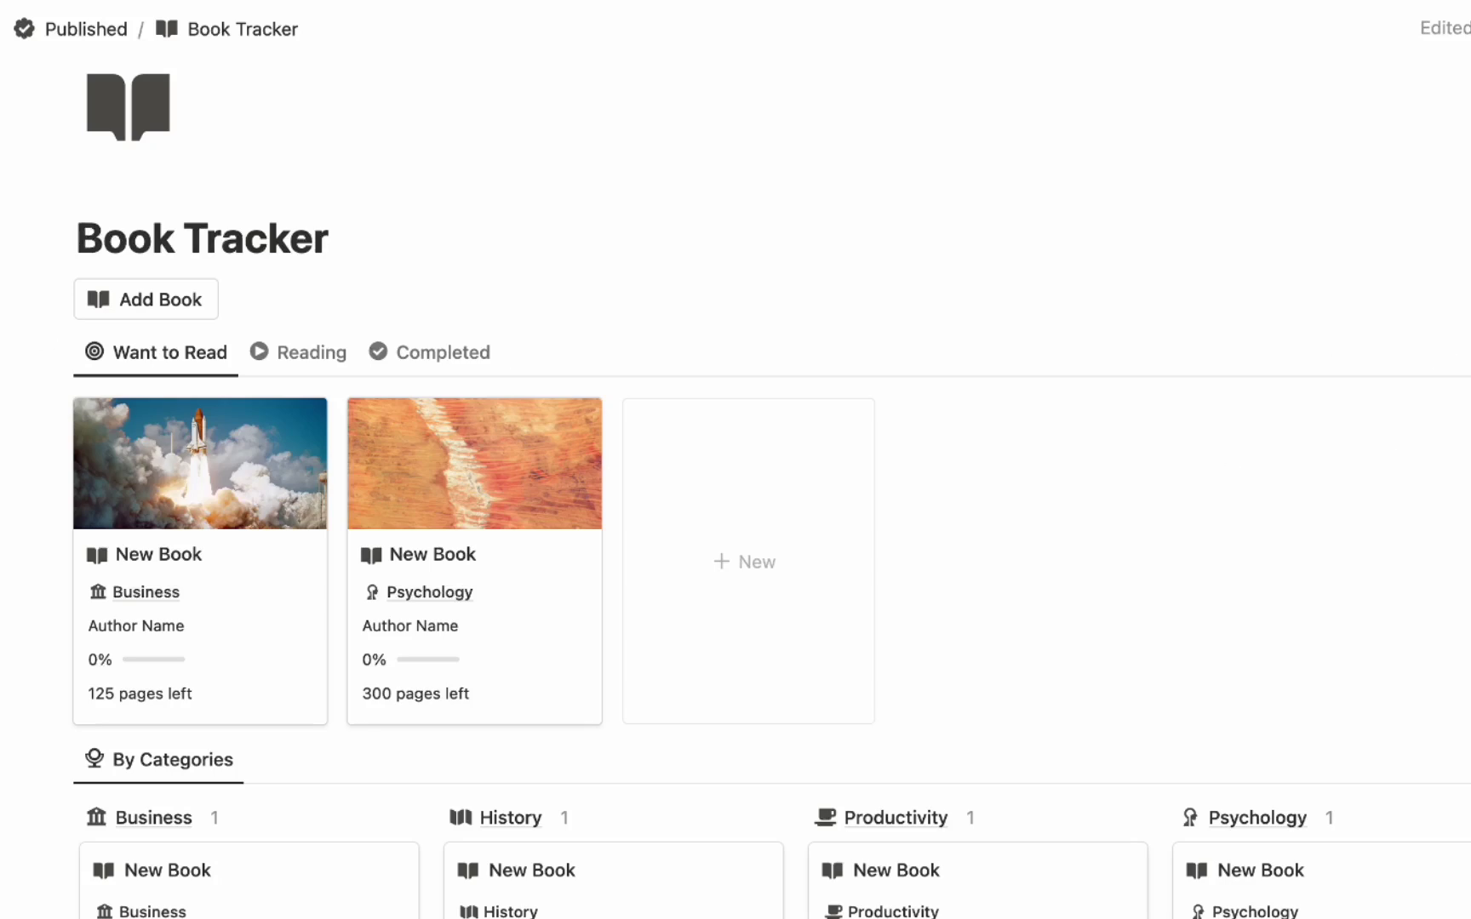
- Scroll down and back up through the finished Book Tracker page preview
scroll(771, 489, down, 3)
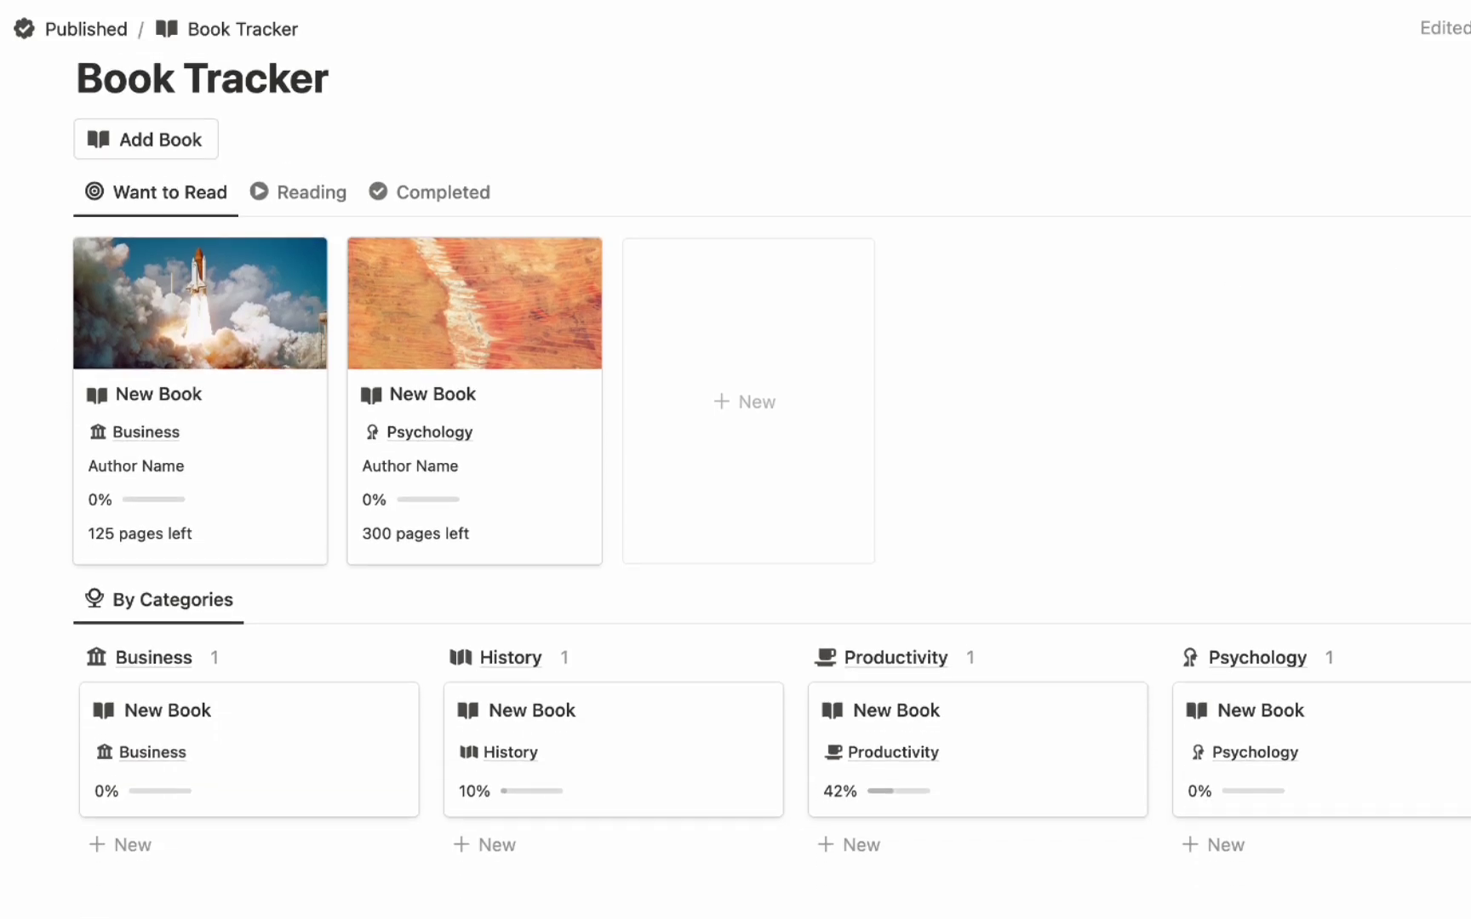
scroll(758, 468, up, 3)
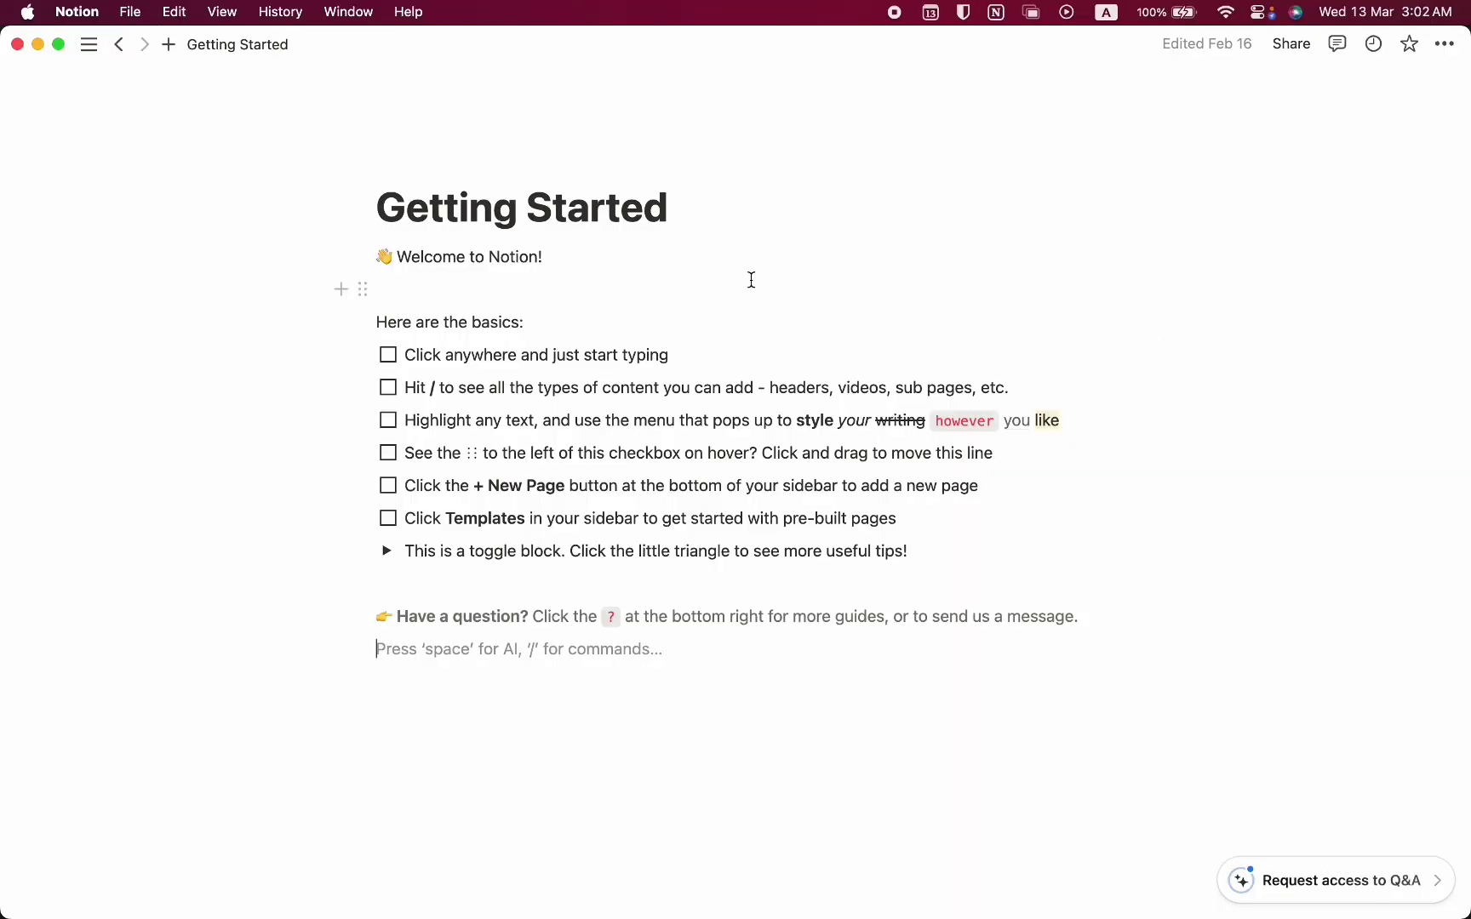
- Create a new page titled Book Tracker with the dark open-book icon
mouse_move(19, 270)
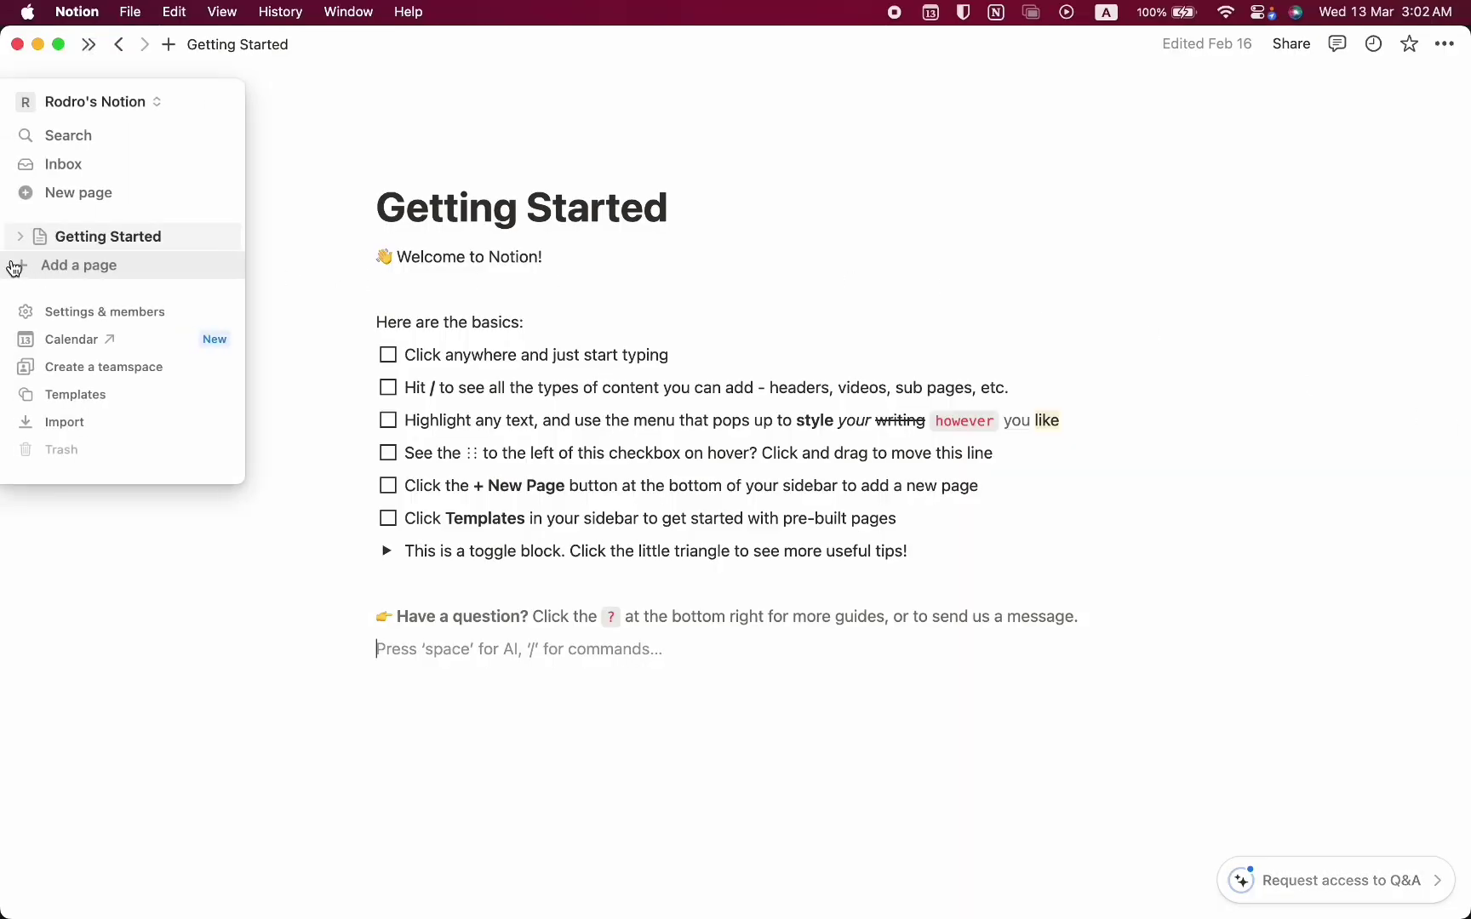
click(68, 265)
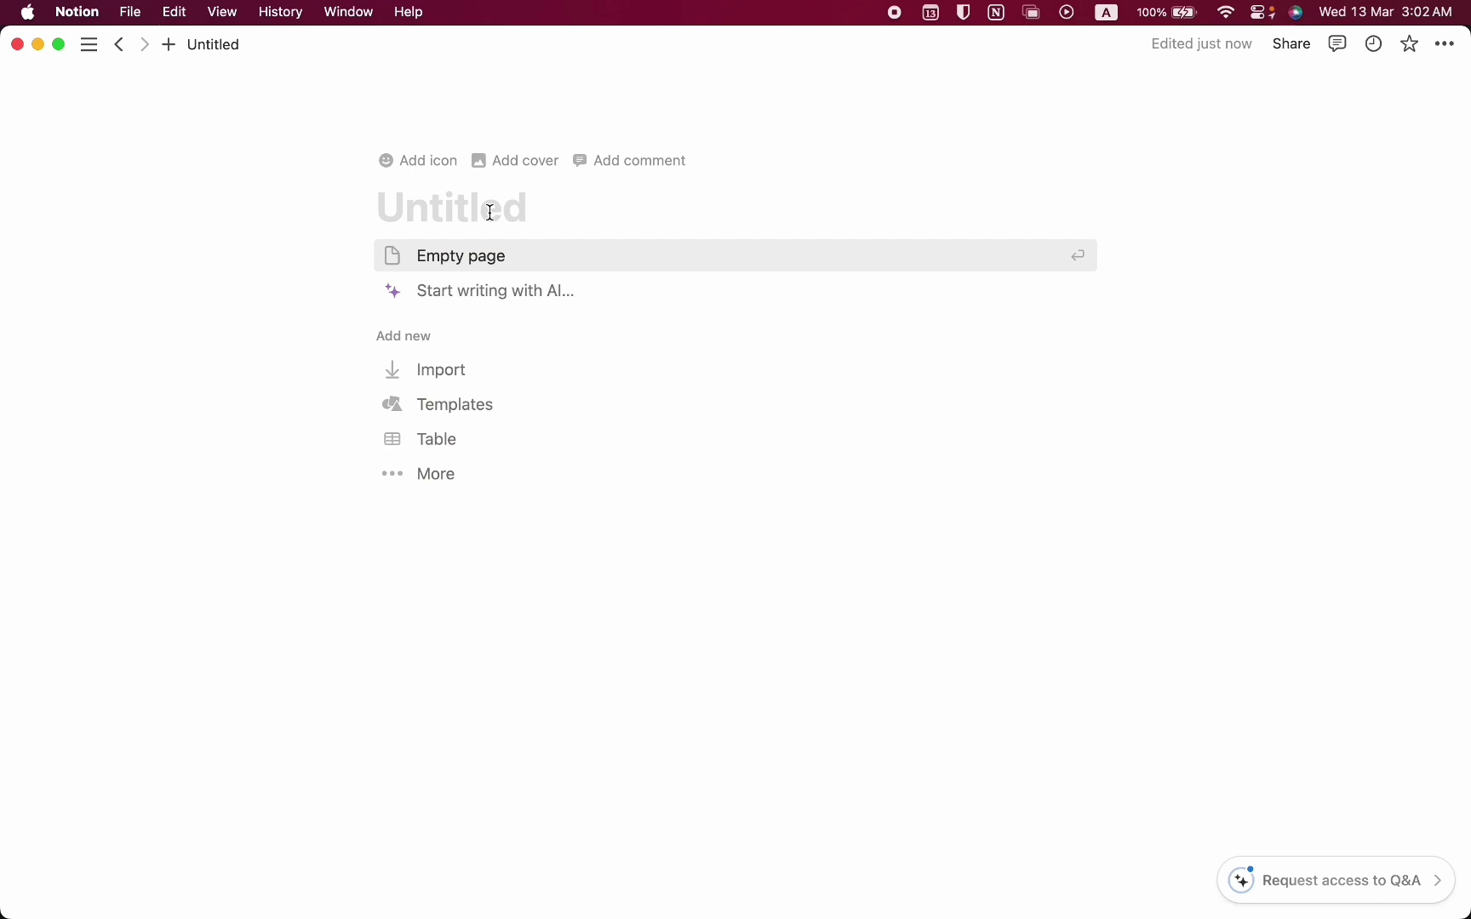
text(Book T)
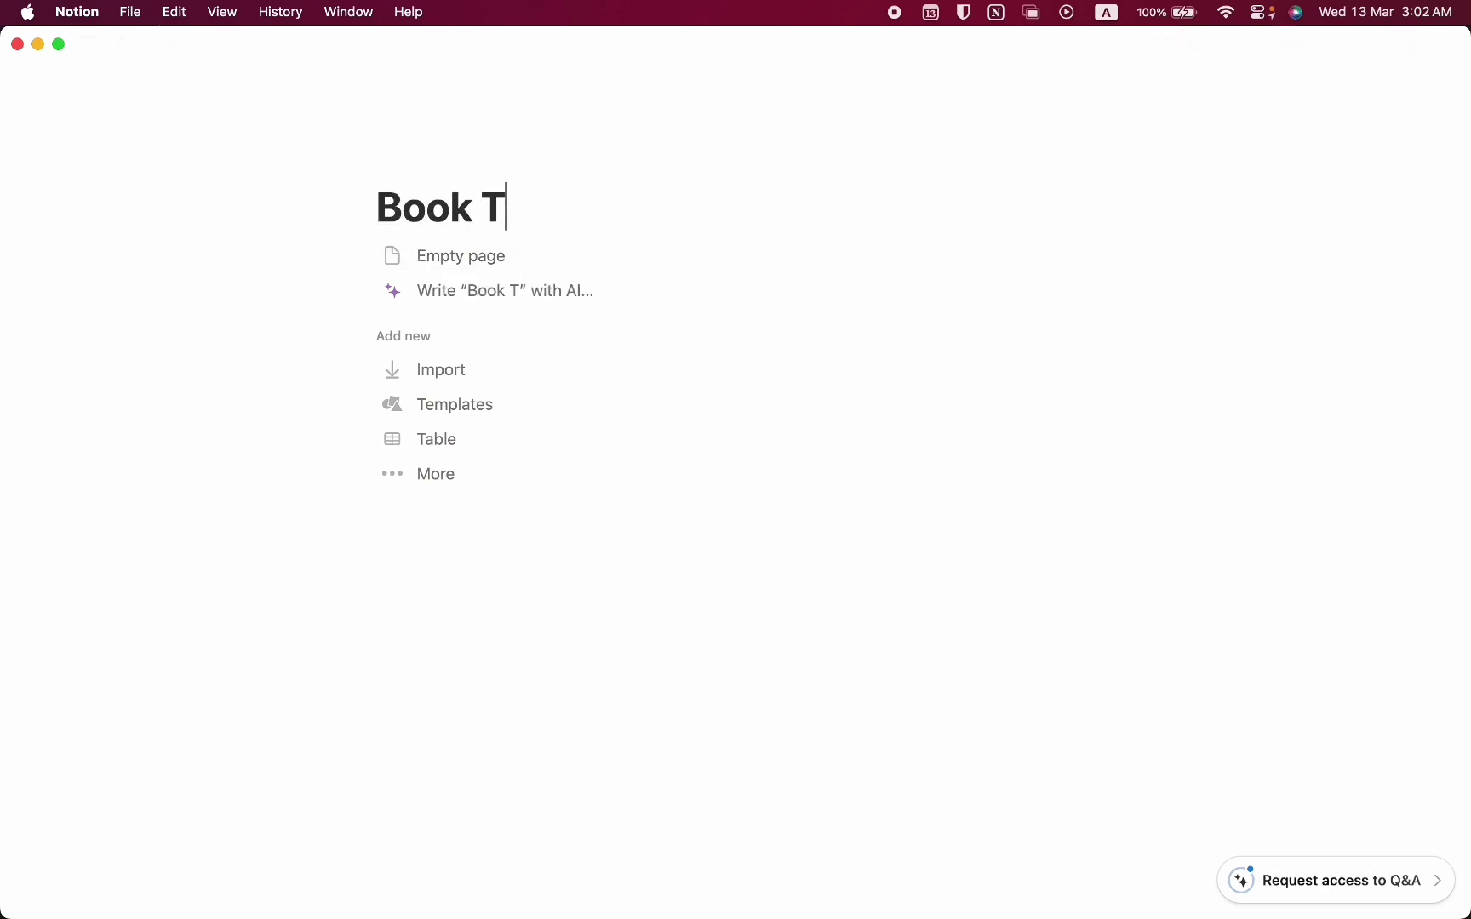
text(racker)
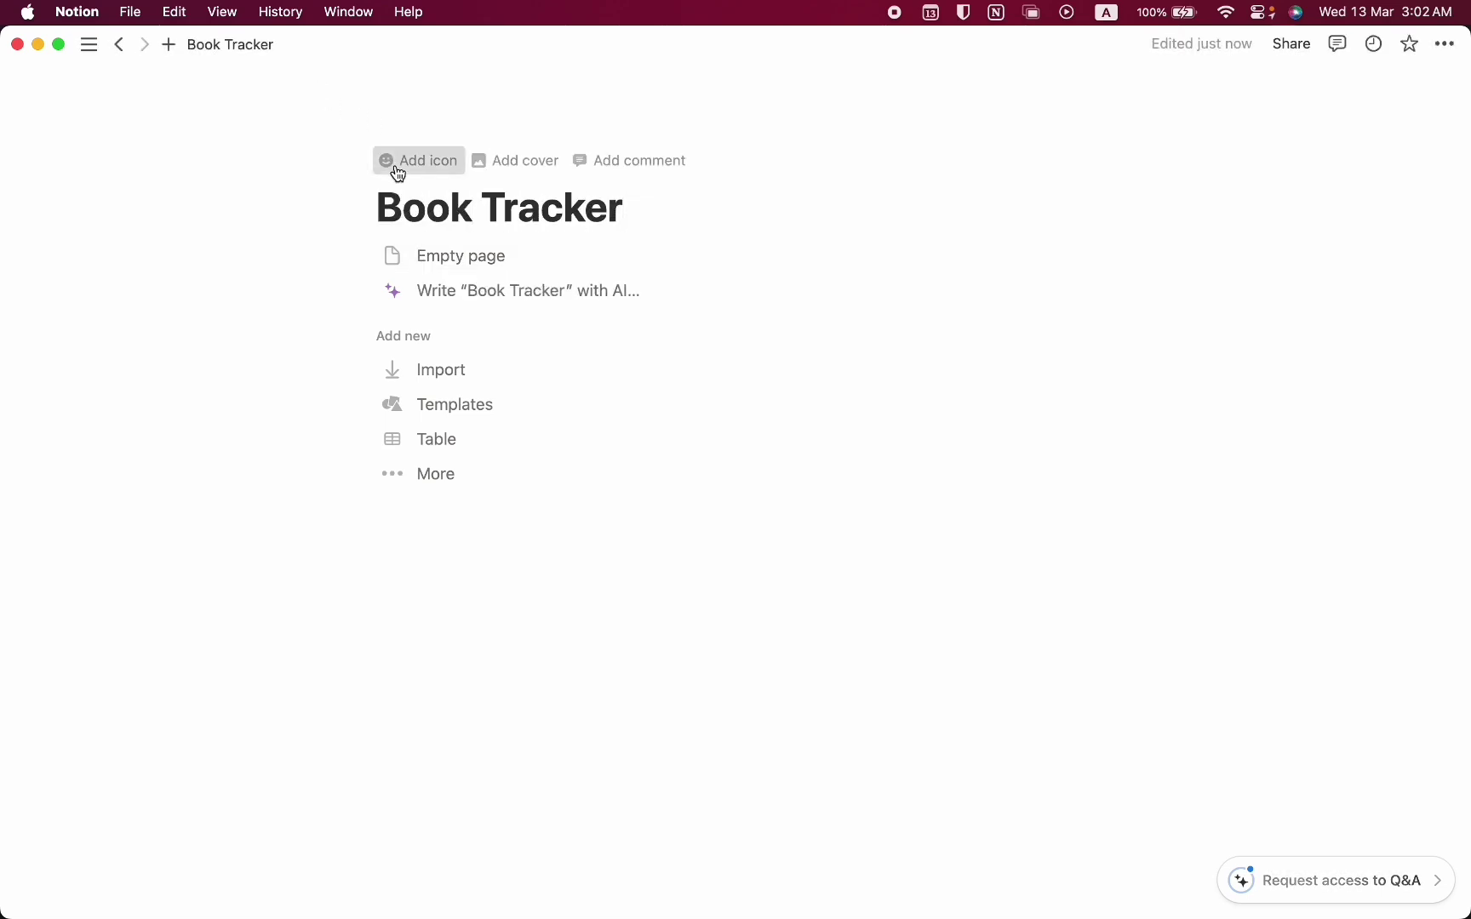
click(395, 165)
click(302, 268)
text(Book)
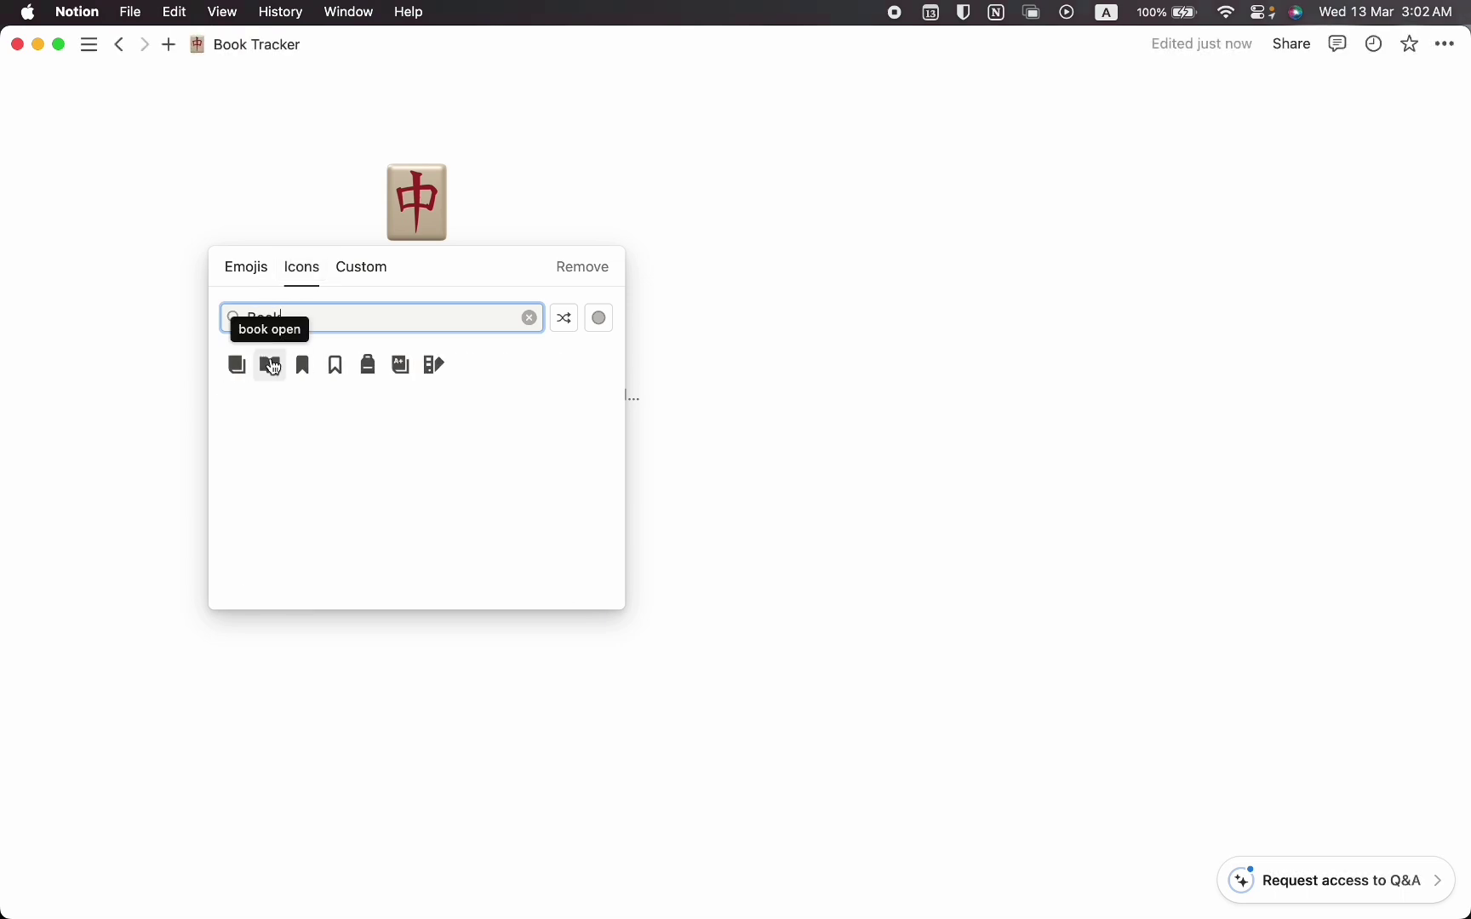
click(274, 368)
click(193, 444)
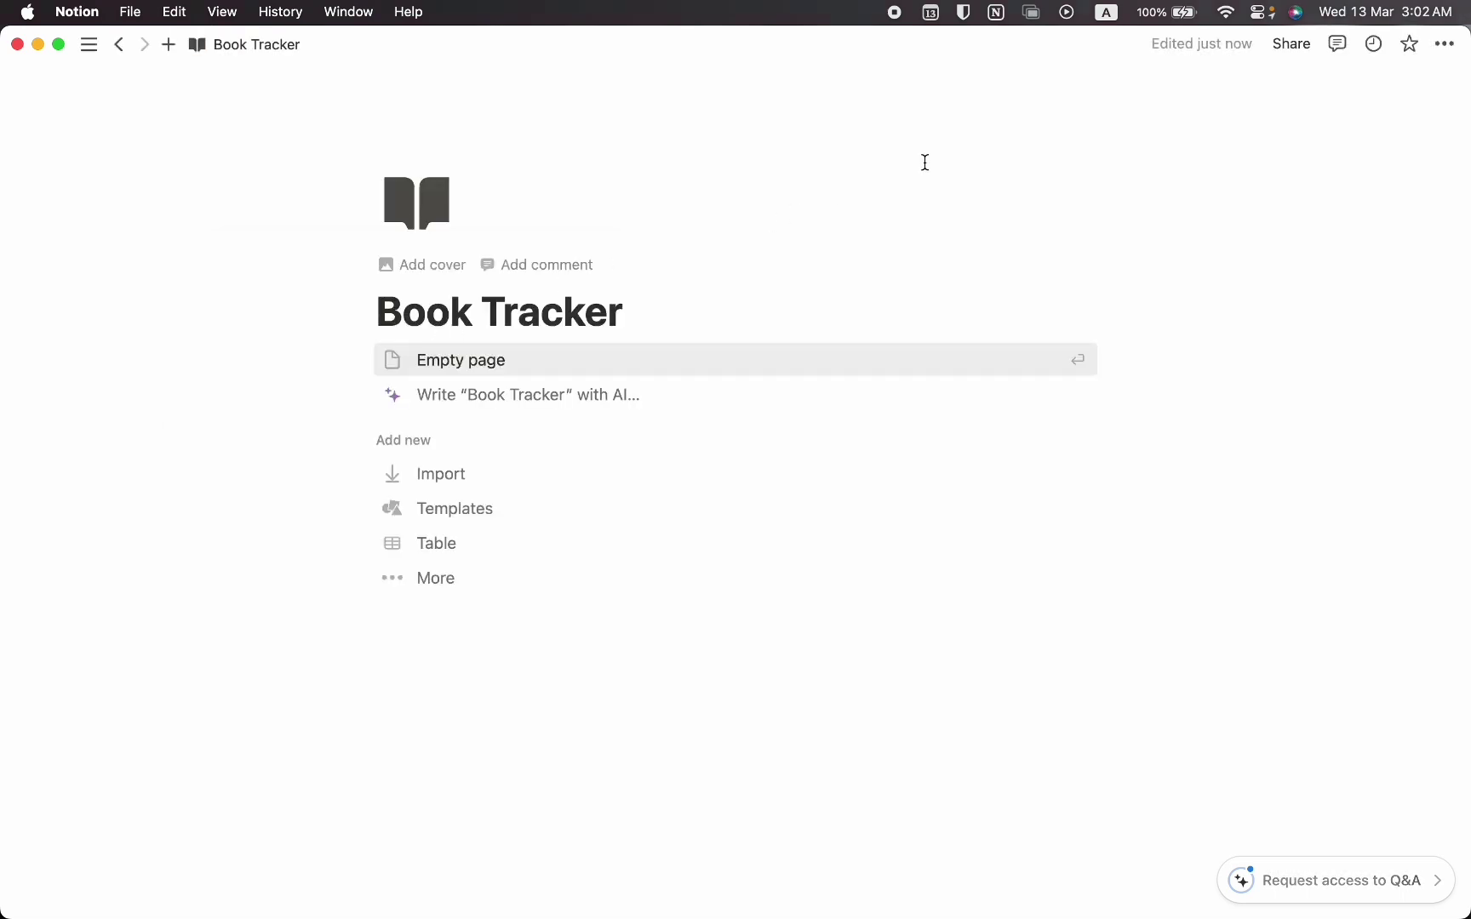
- Set the page to small text and full width, and start it as an empty page
click(1439, 46)
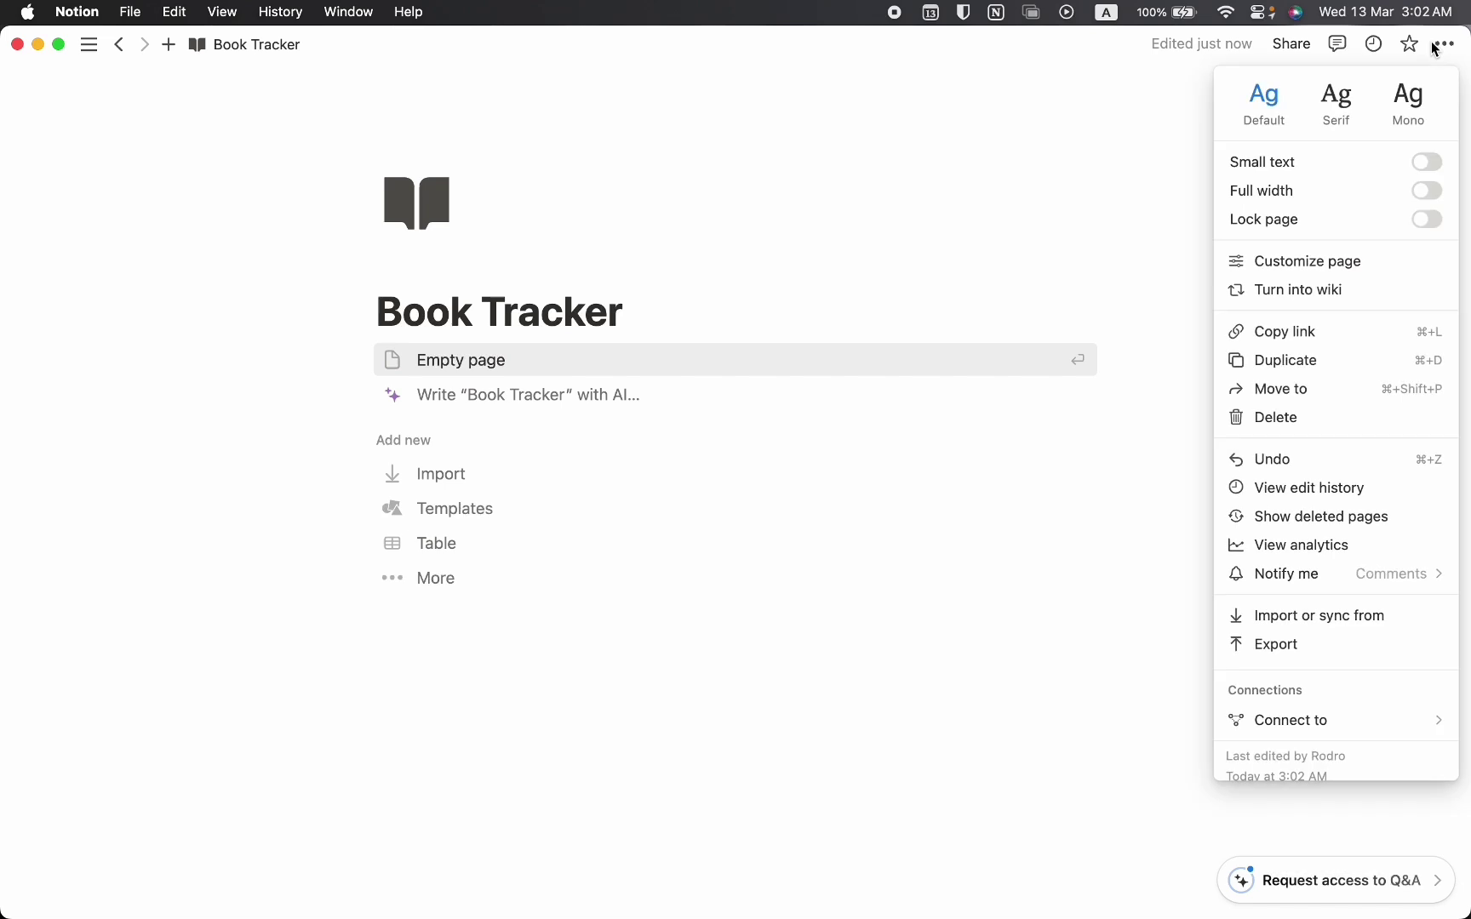
click(1423, 160)
click(1419, 195)
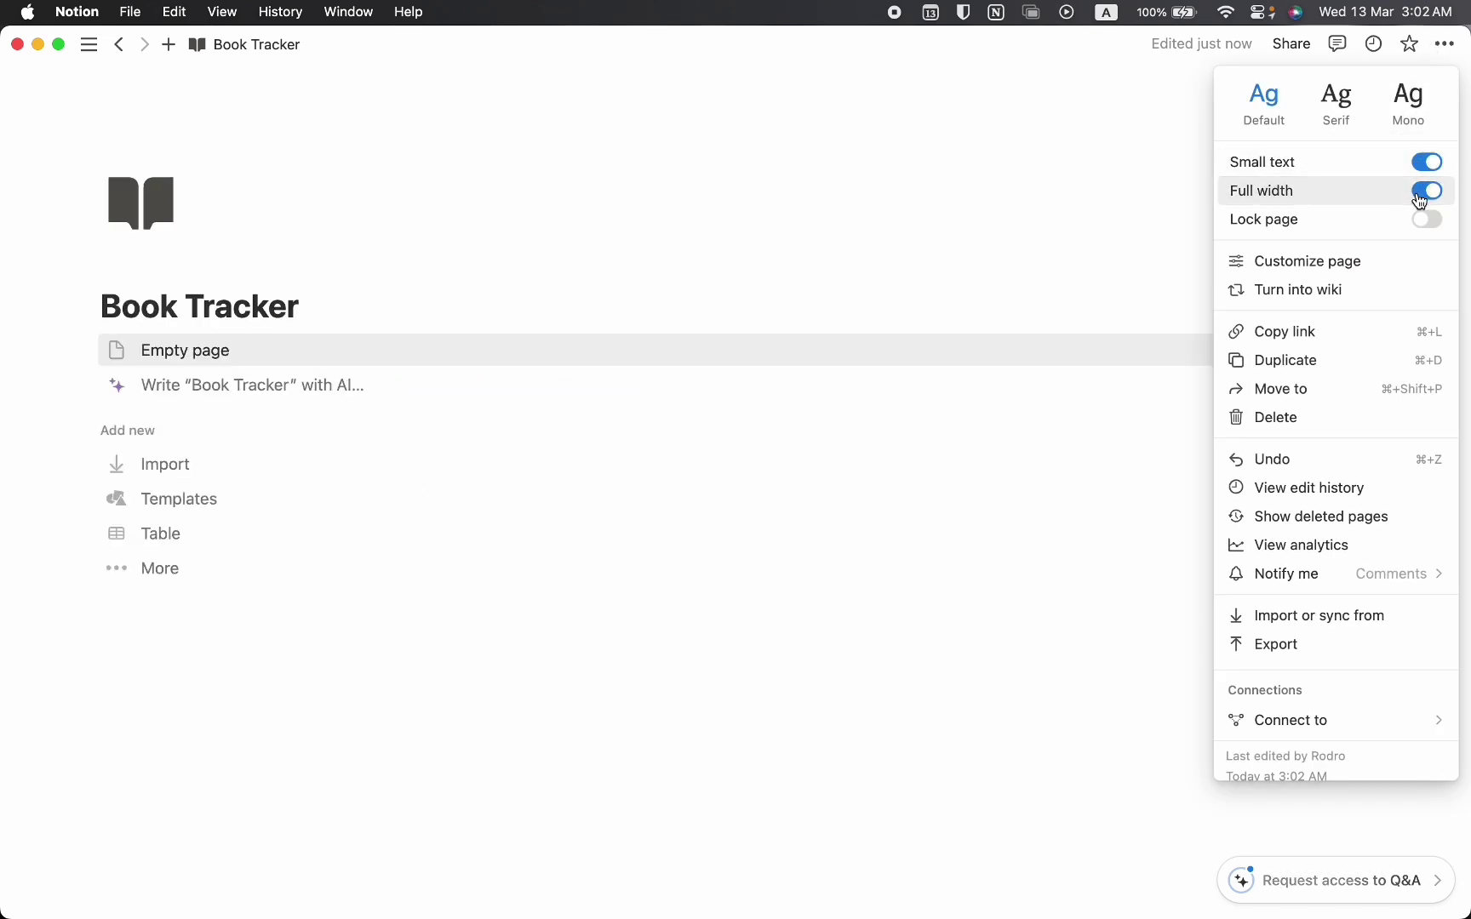
click(884, 194)
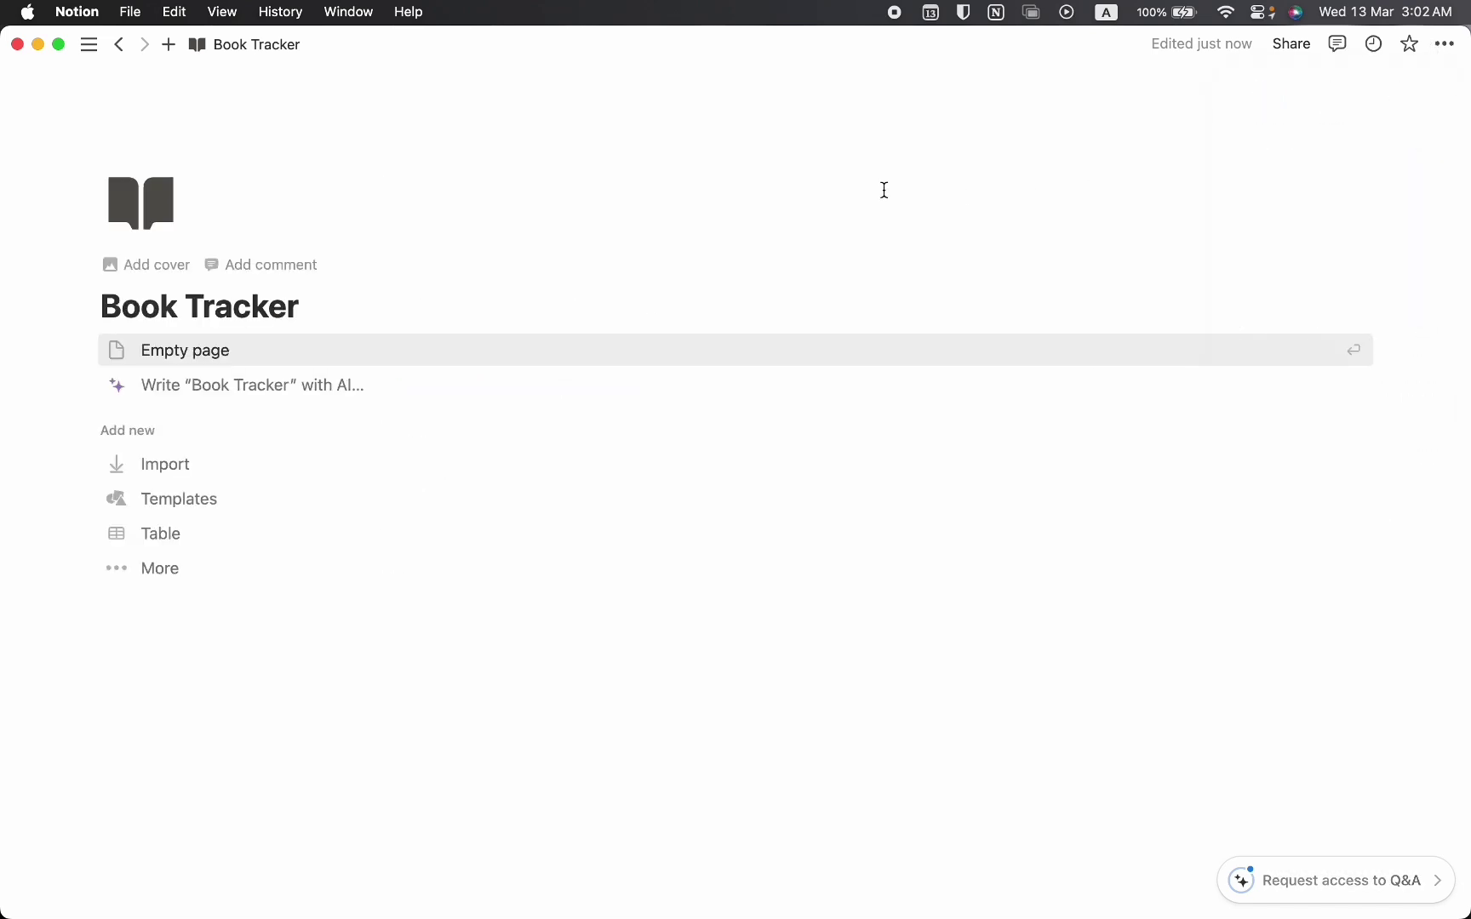
click(218, 352)
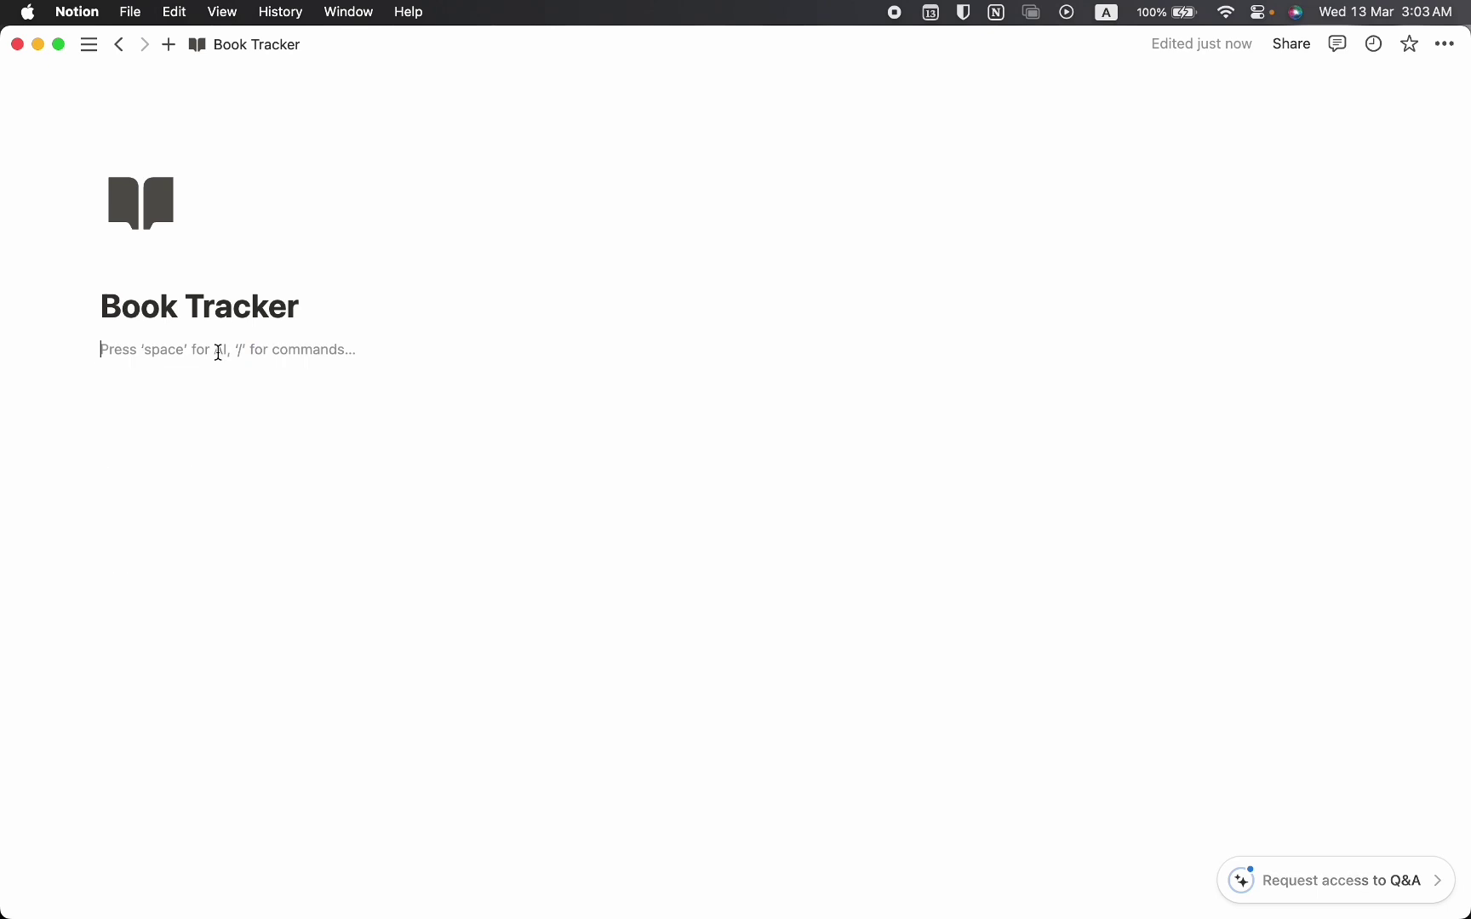
- Add a divider, then a table view backed by a new database named Tracker
text(/divi)
key(Return)
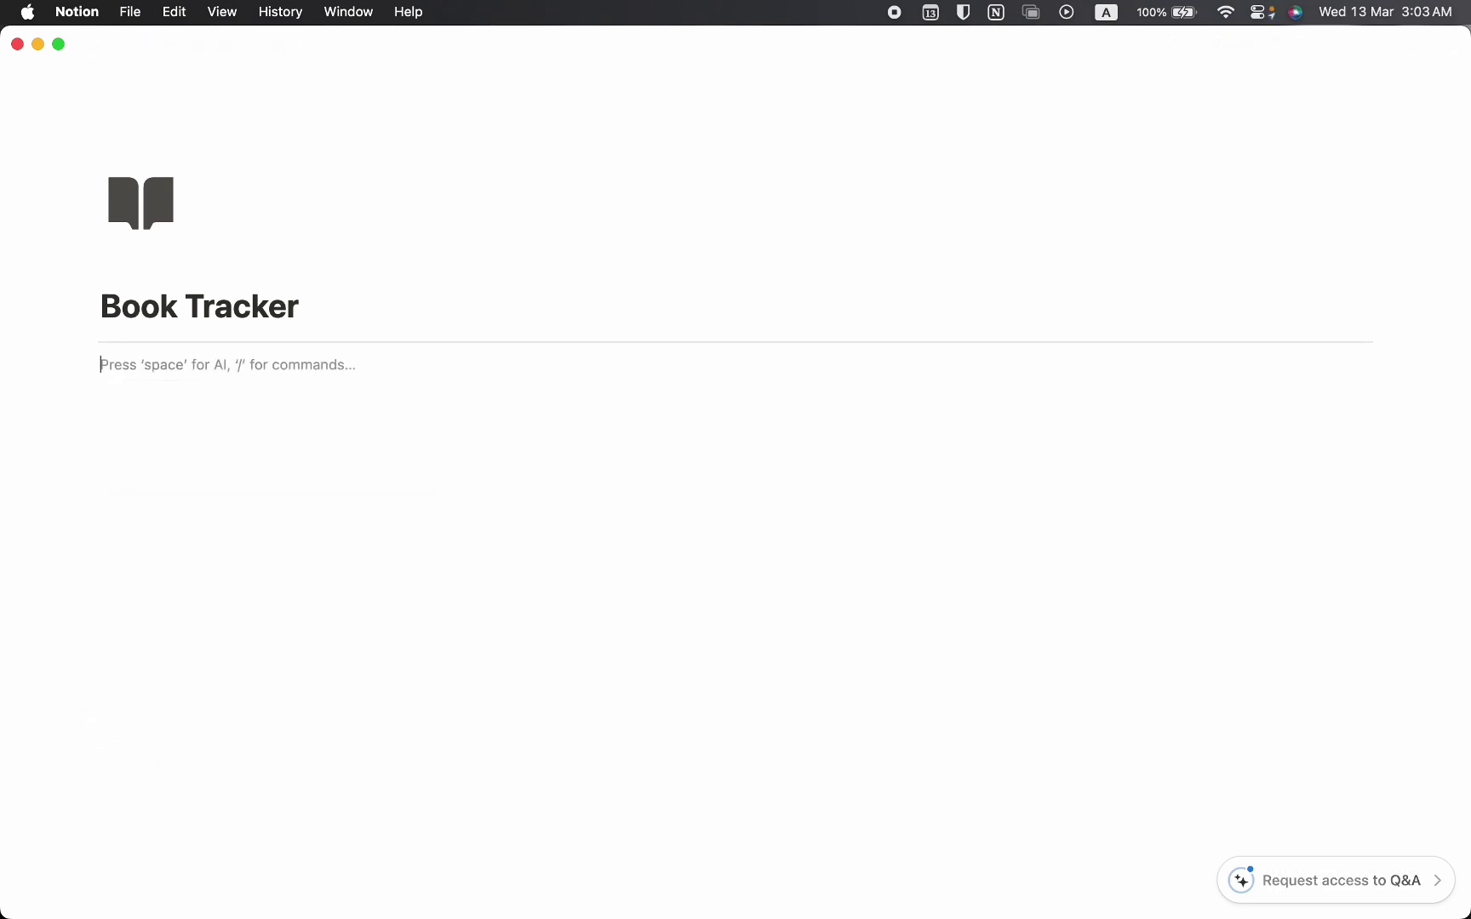
text(/)
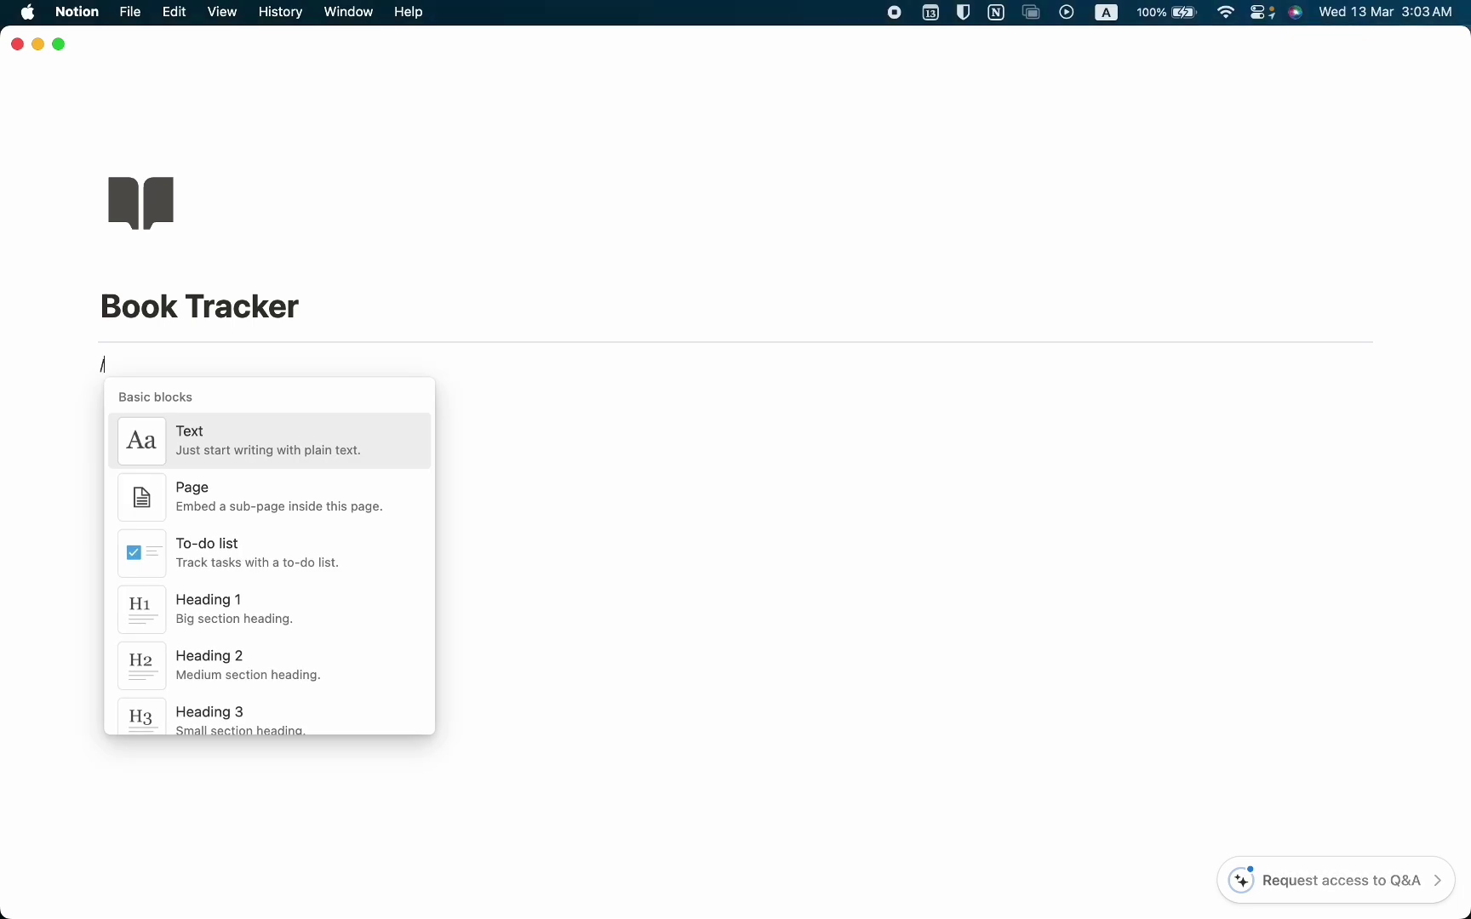
text(table)
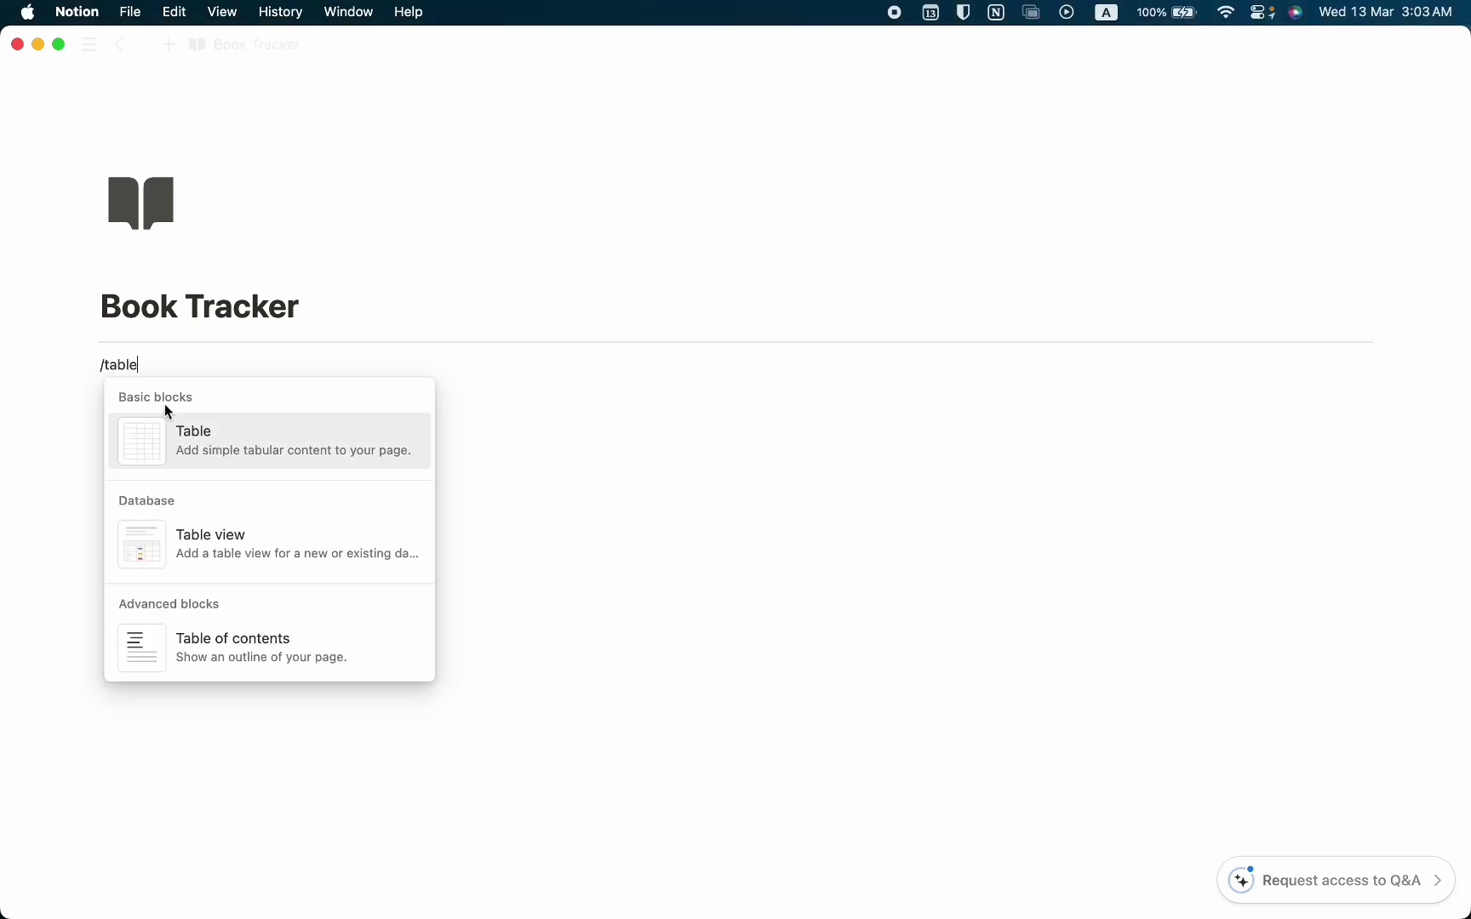
click(203, 536)
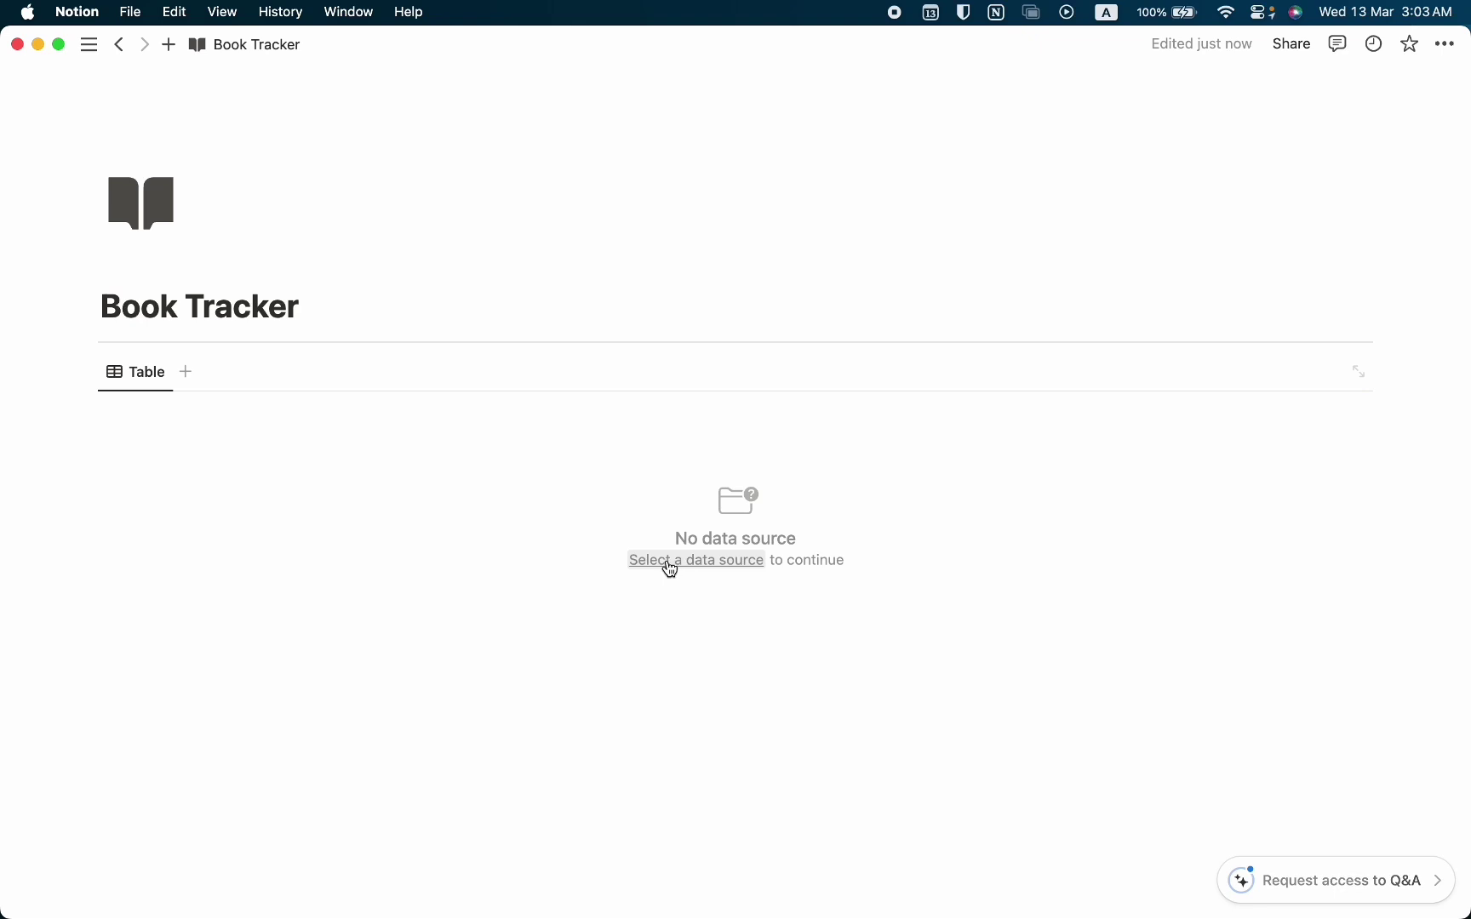
click(688, 562)
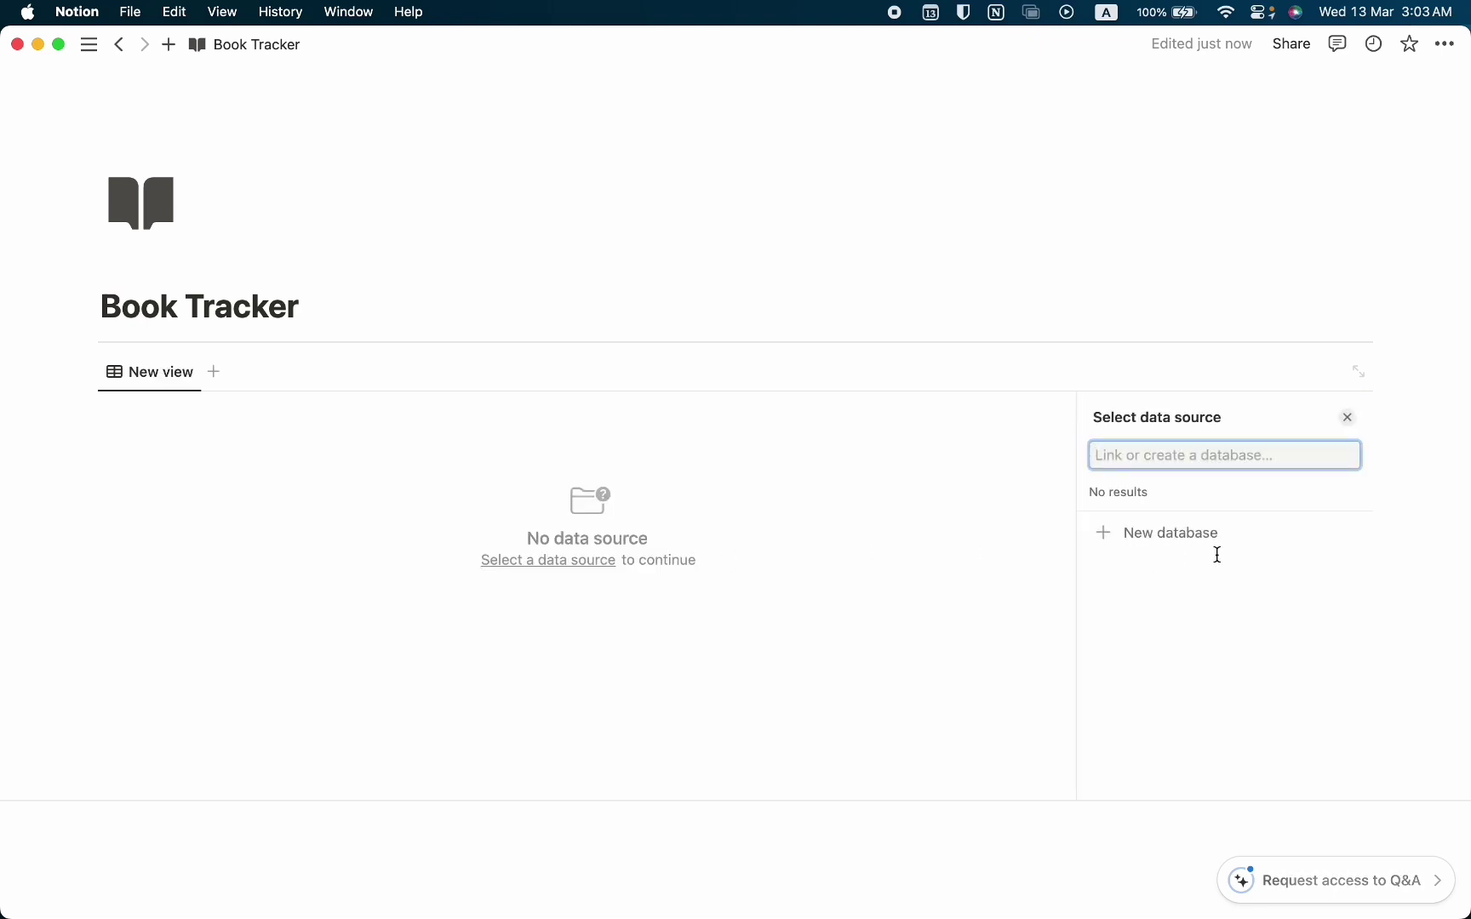
click(1151, 538)
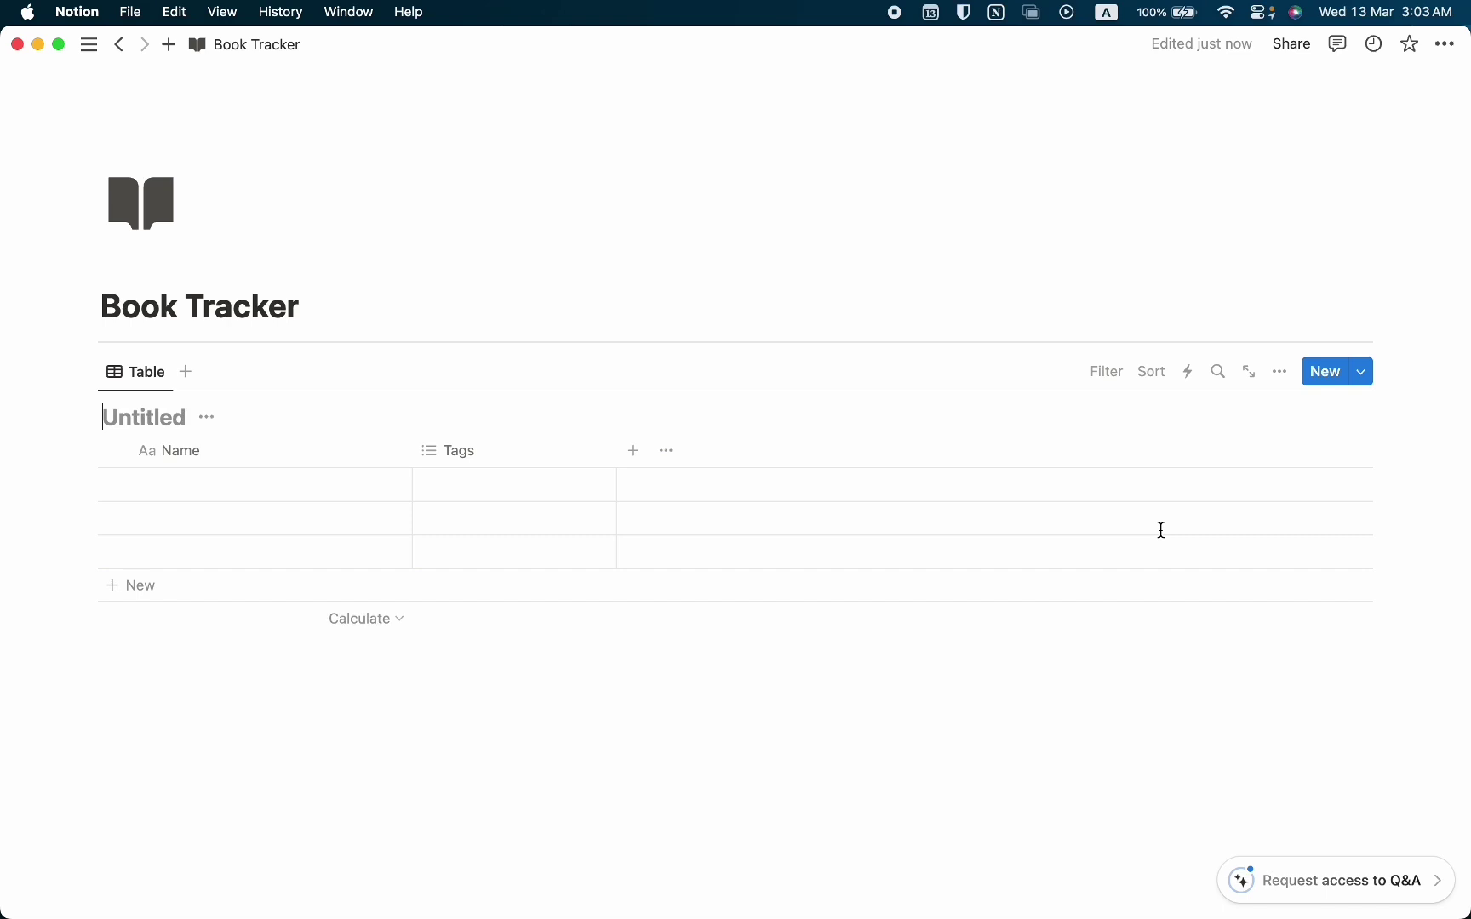
text(Tracker)
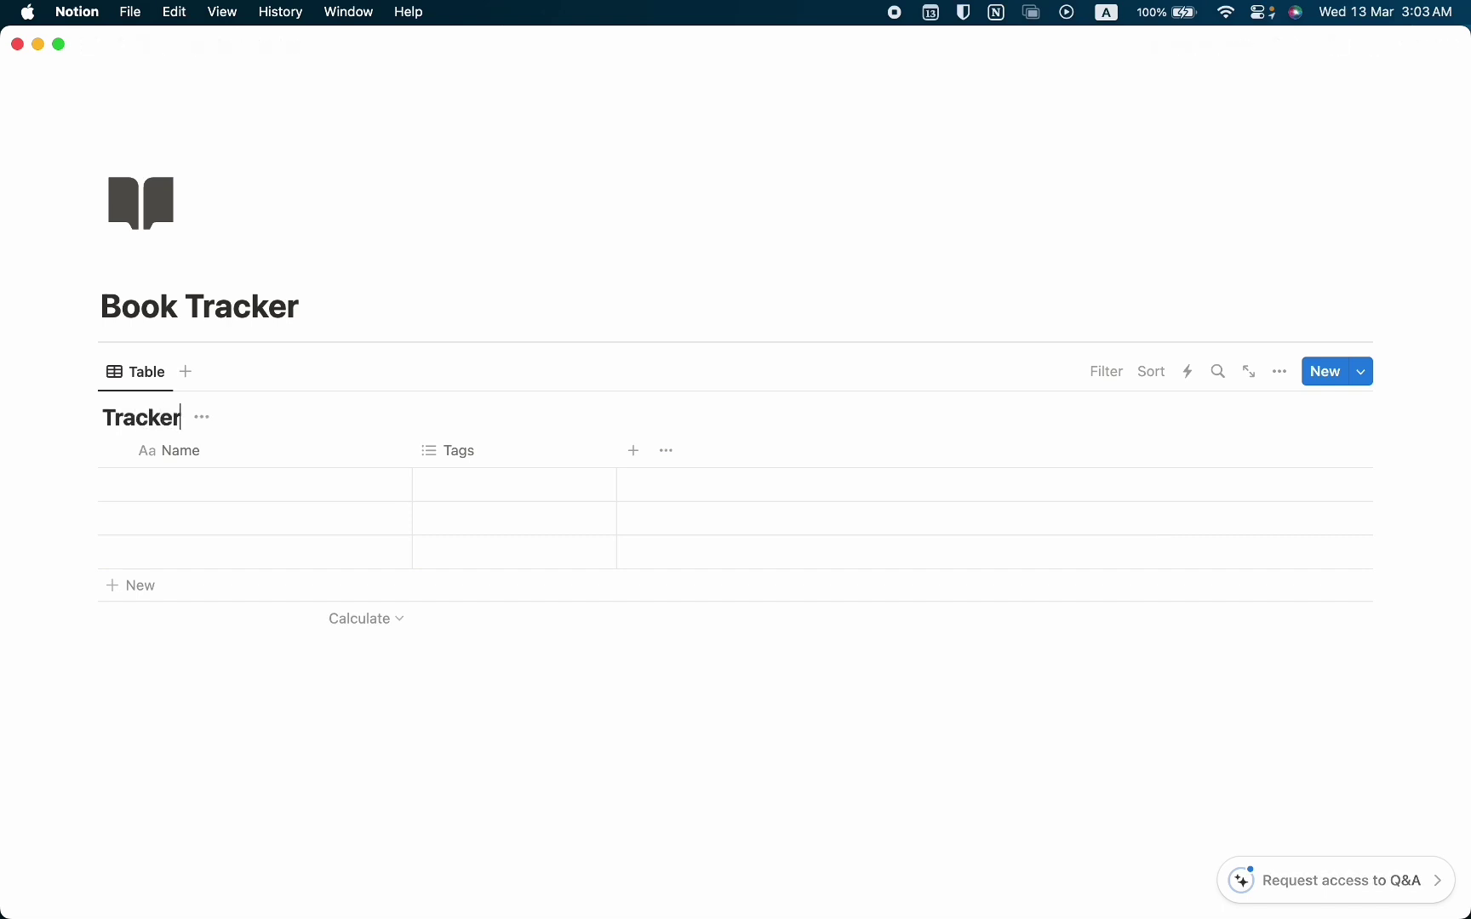
- Hide the Tracker database title and delete the Tags property
click(202, 417)
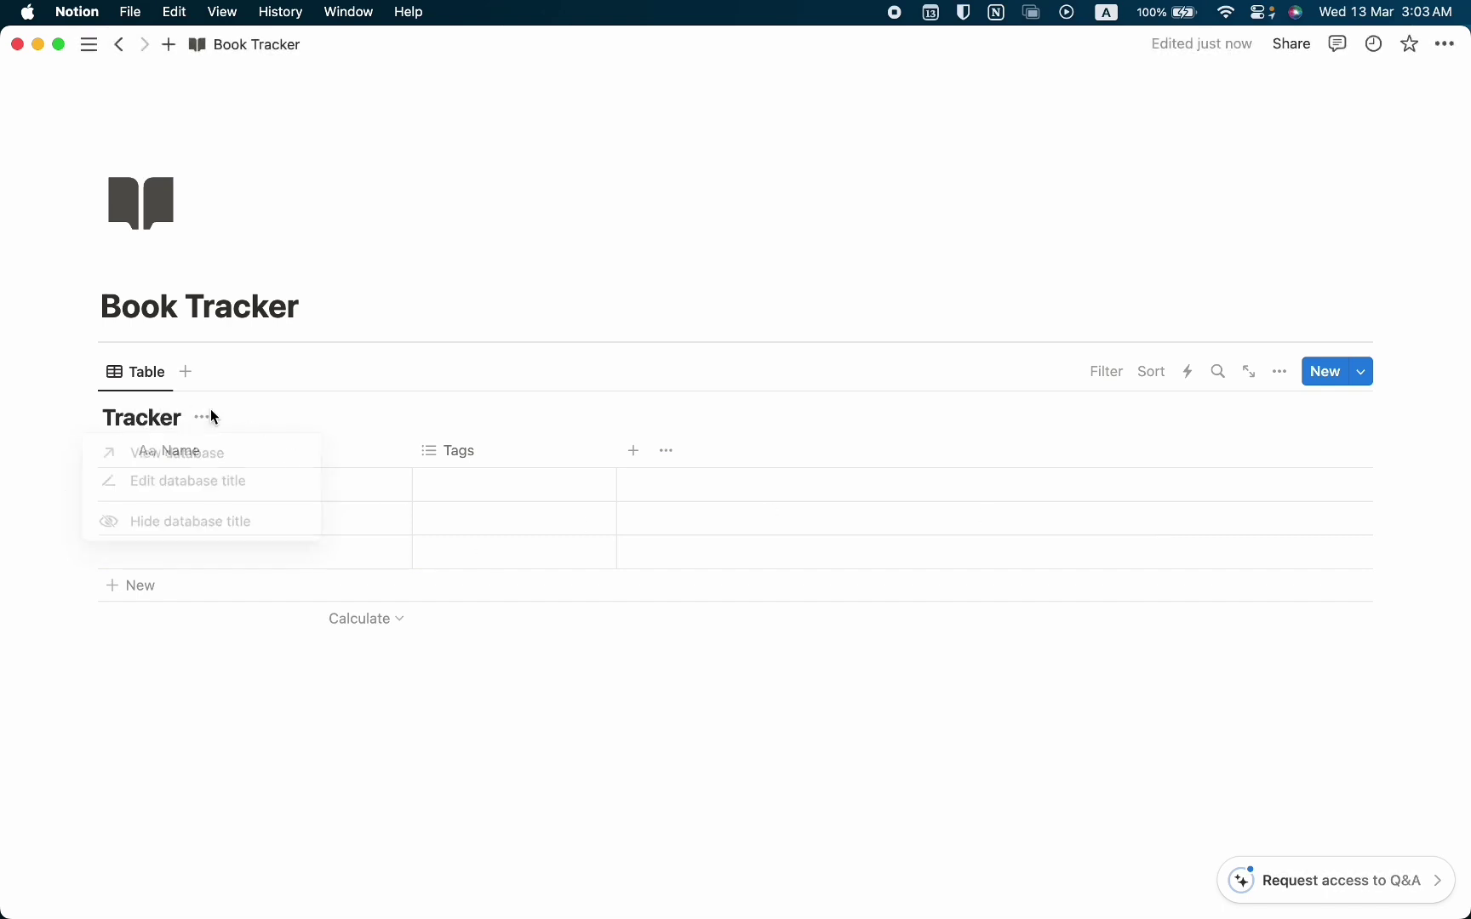
click(204, 525)
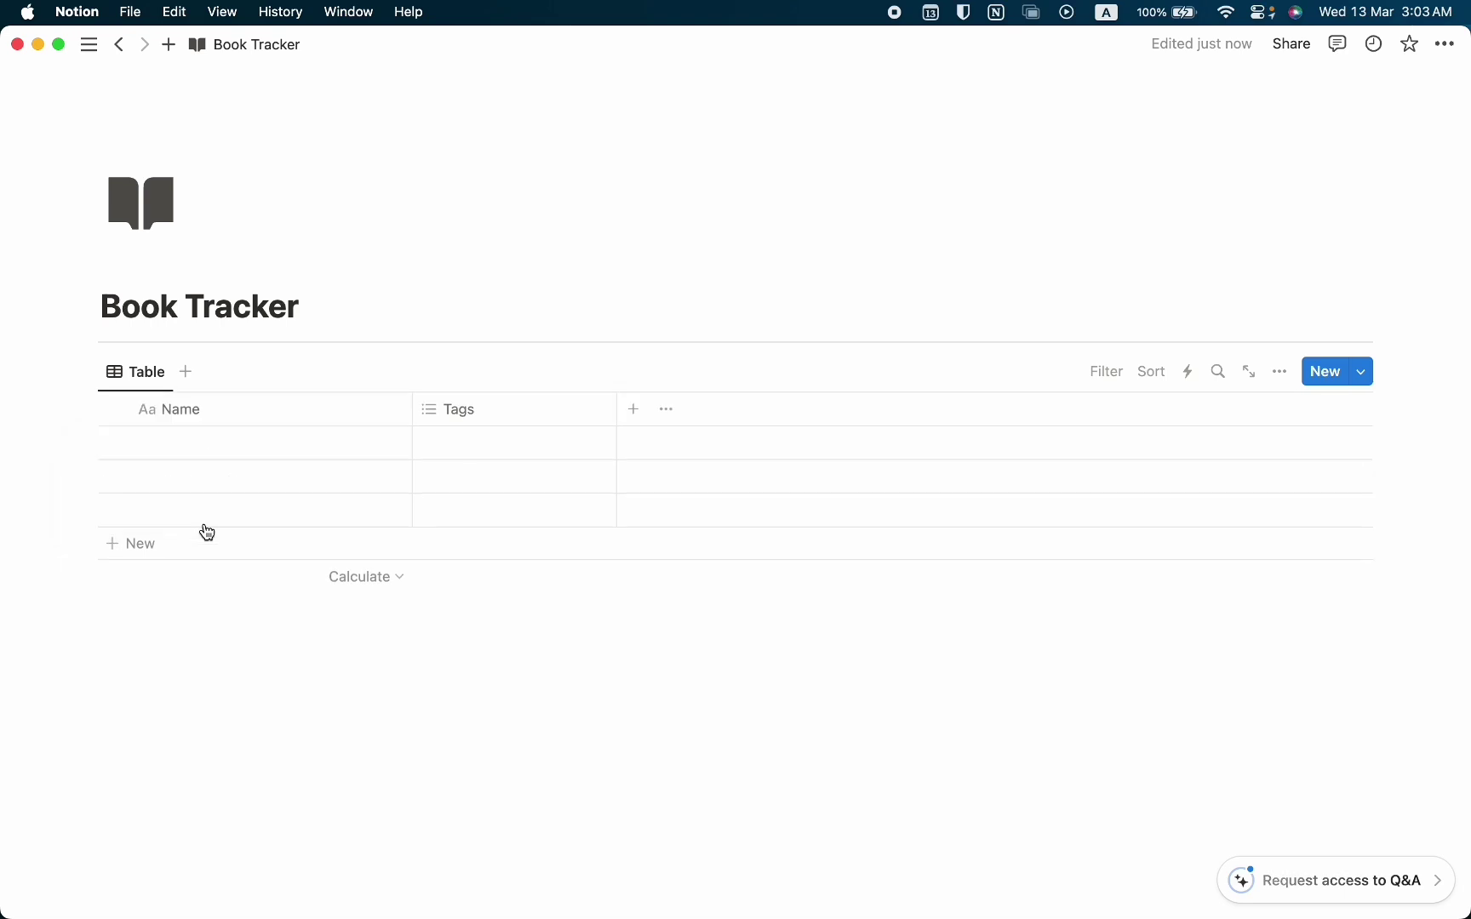
click(466, 424)
click(518, 746)
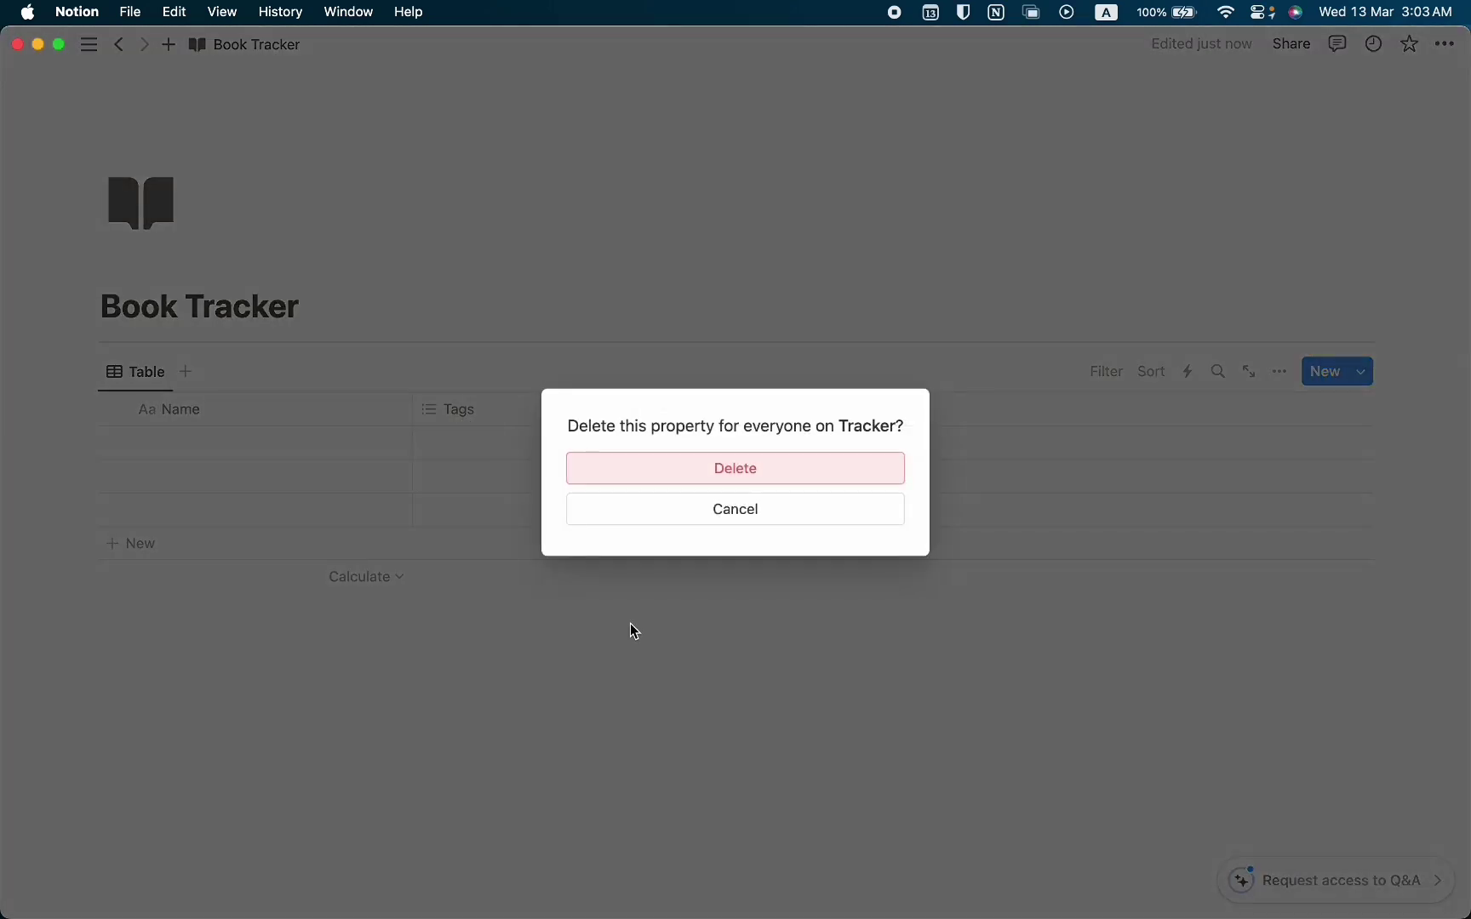
click(706, 471)
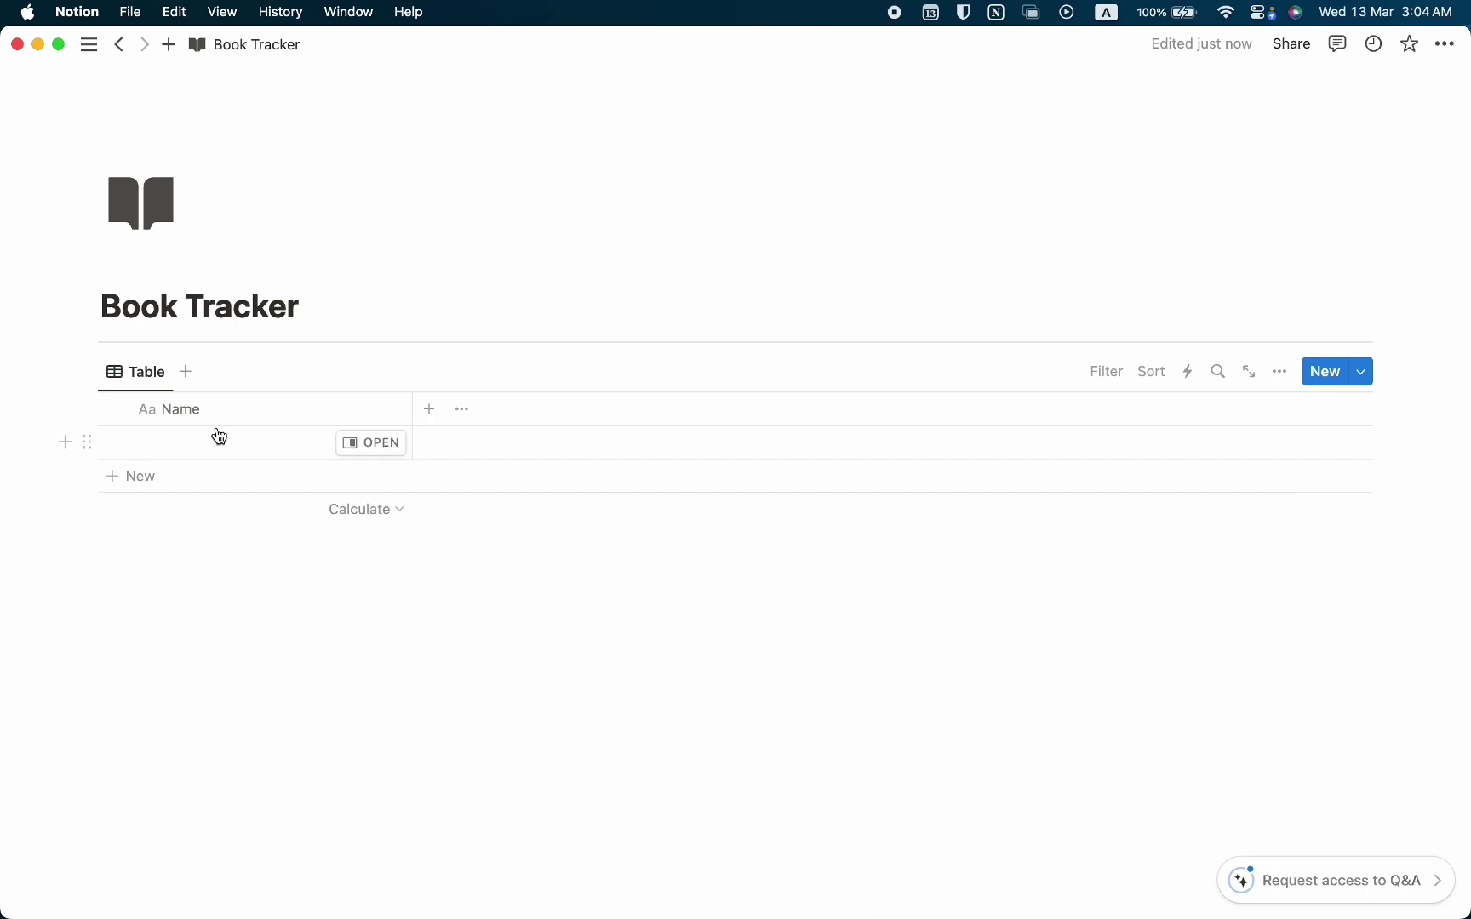
- Name the first row New Book and add a text column called Author Name
click(219, 437)
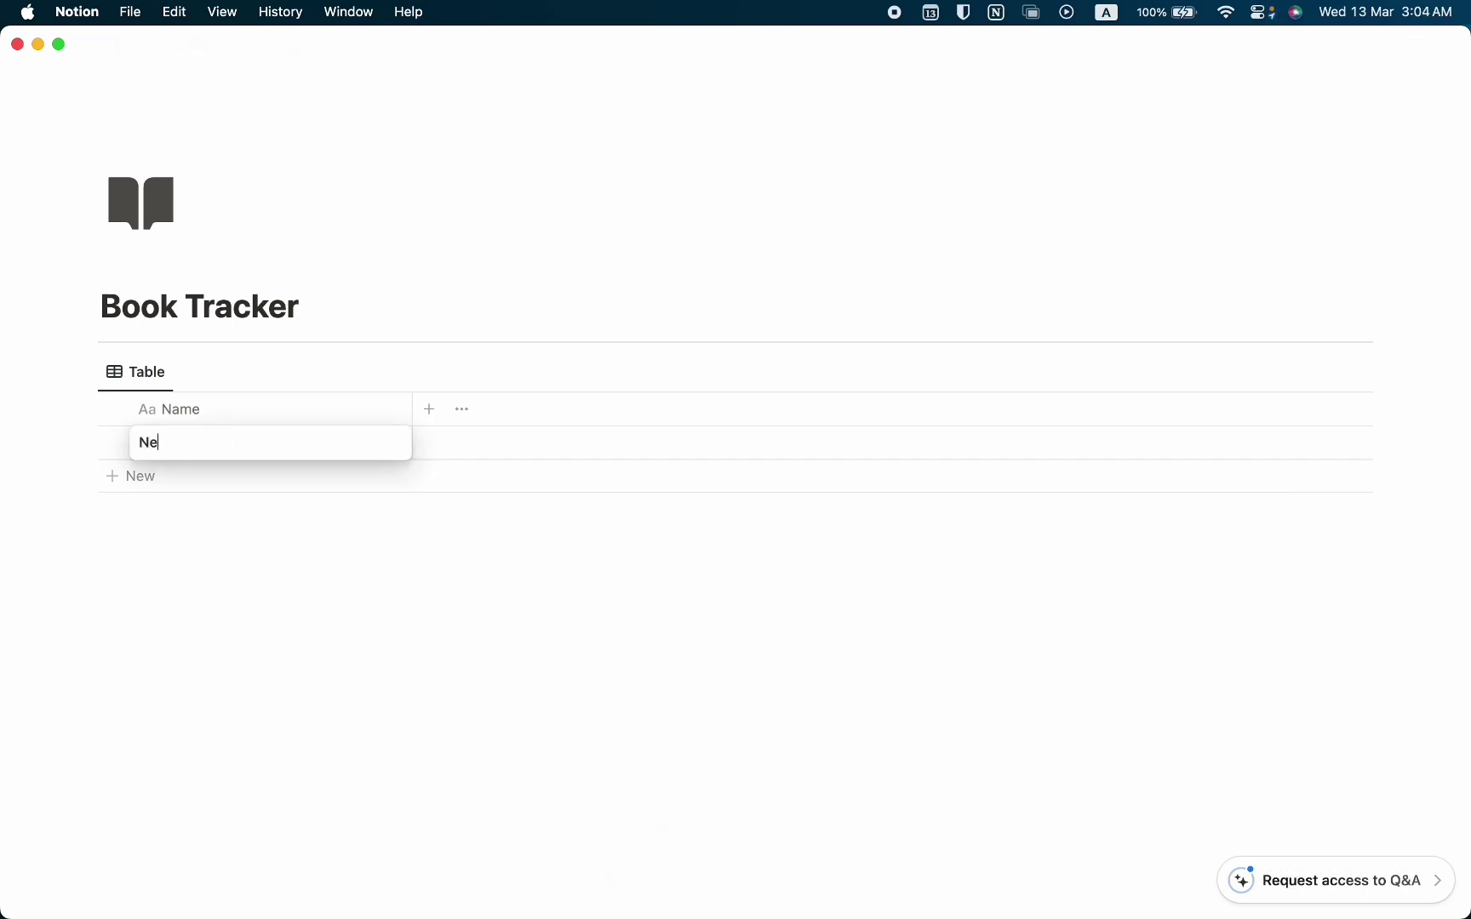
key(Return)
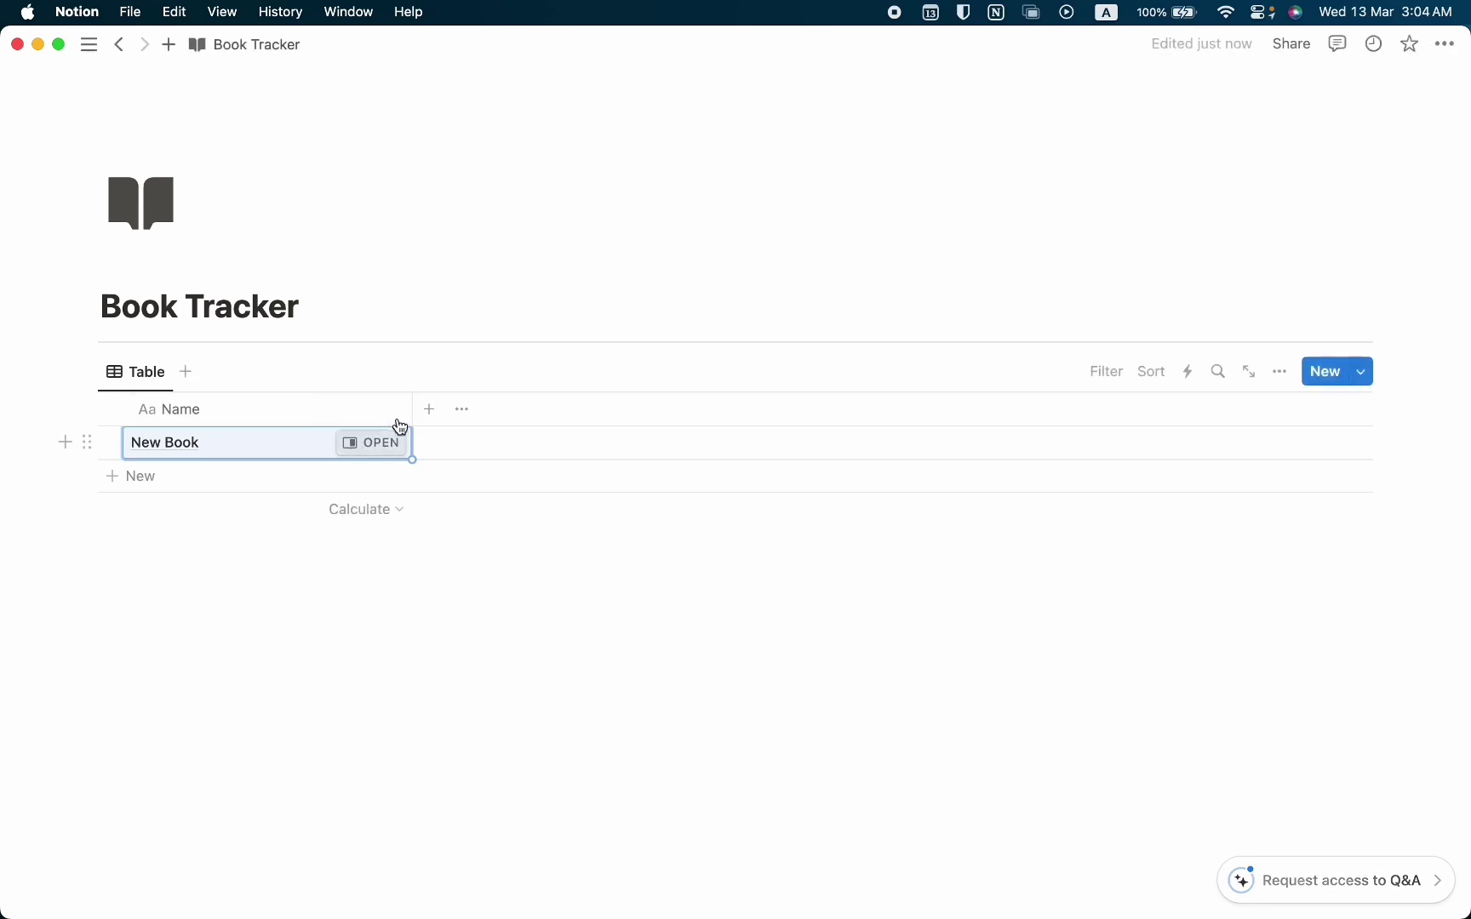
click(434, 413)
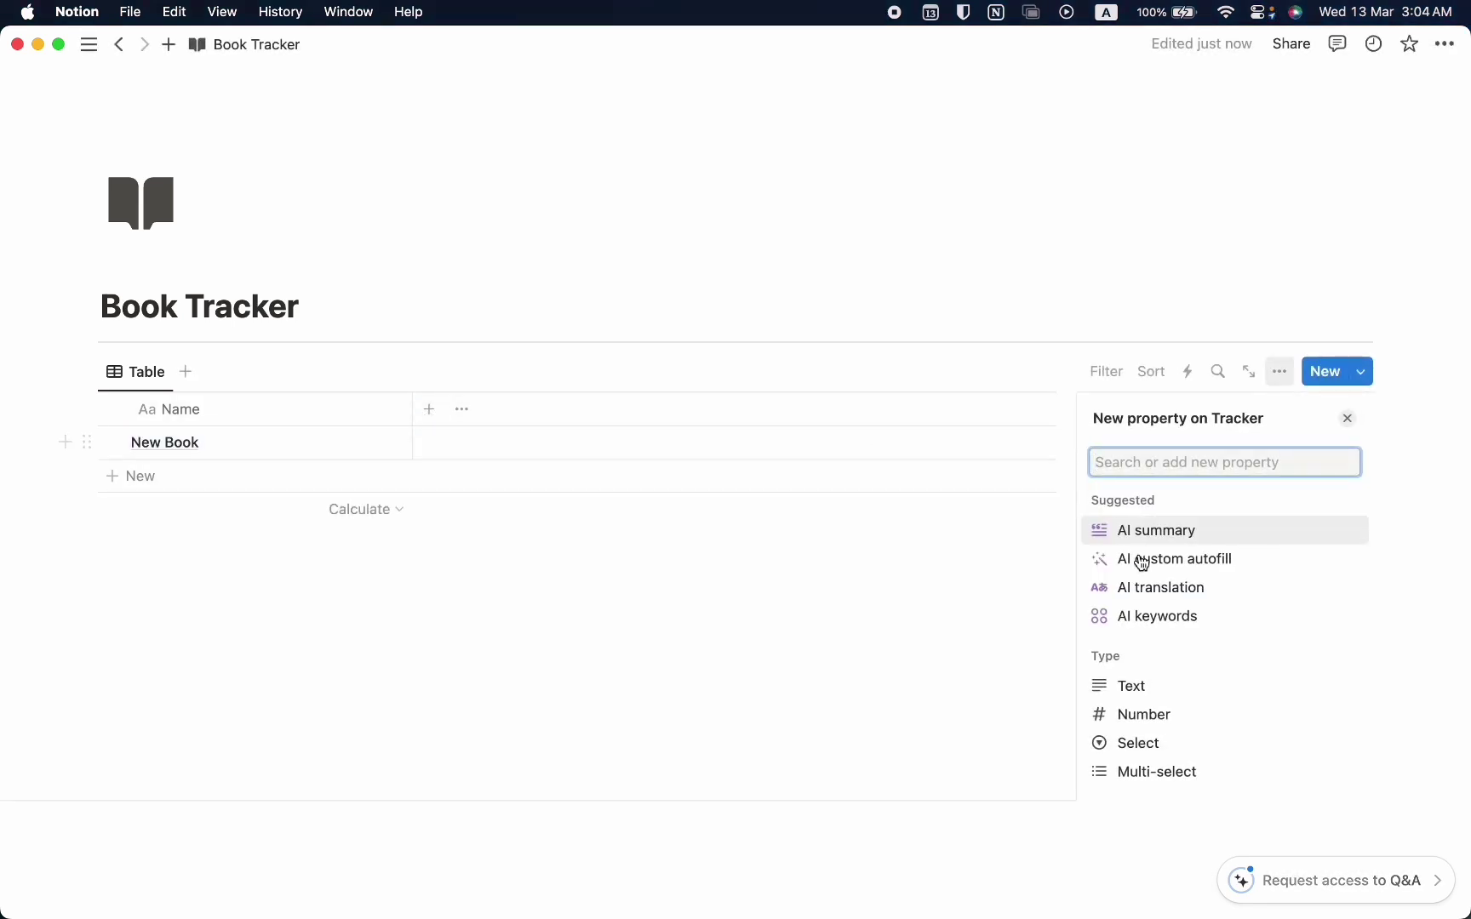
click(1147, 696)
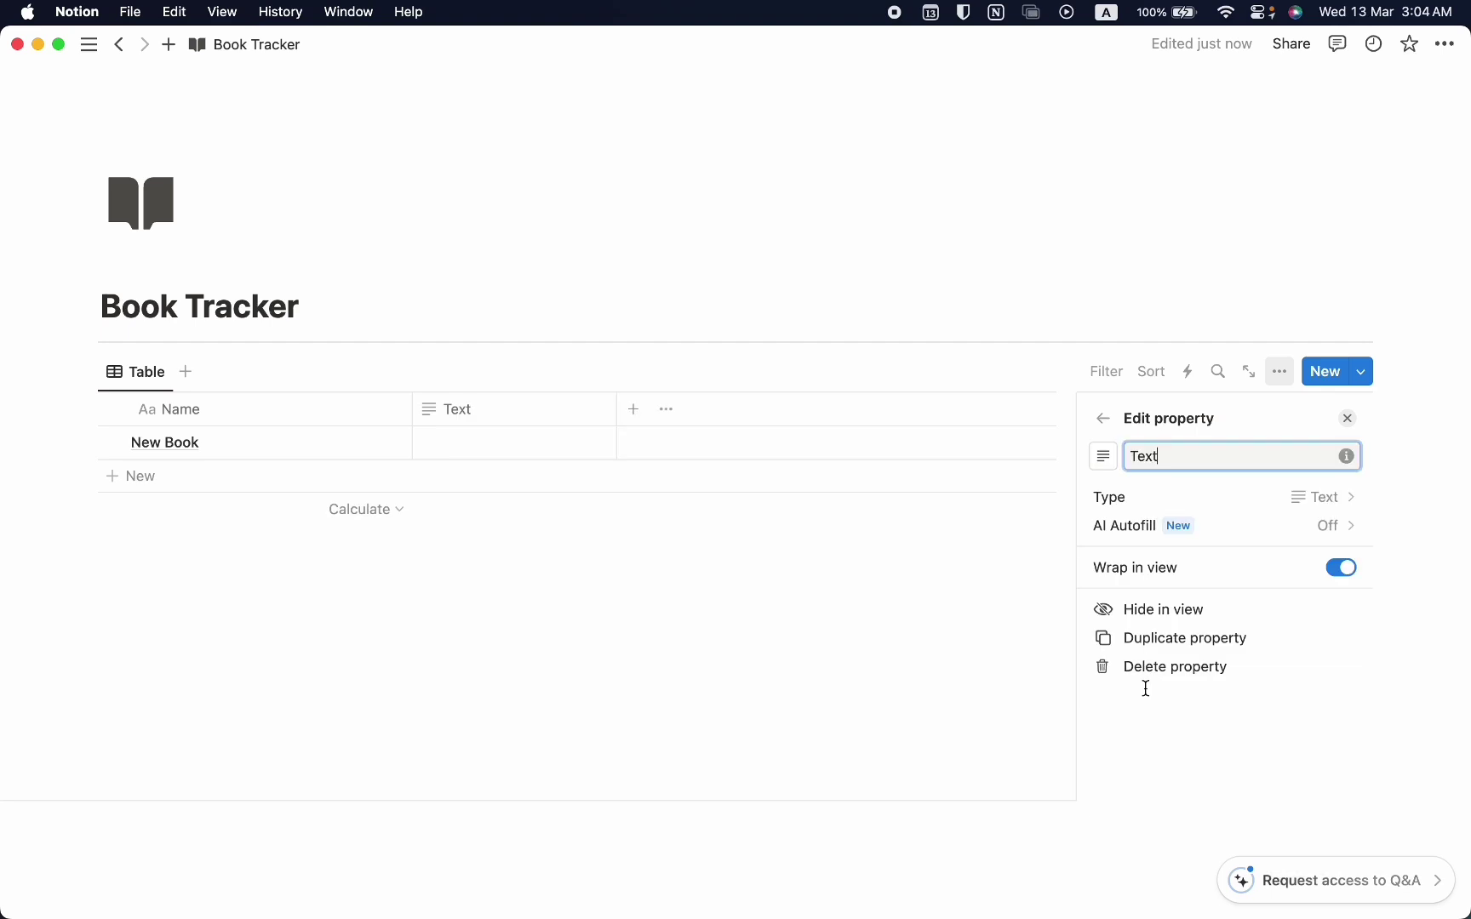
text(Autho)
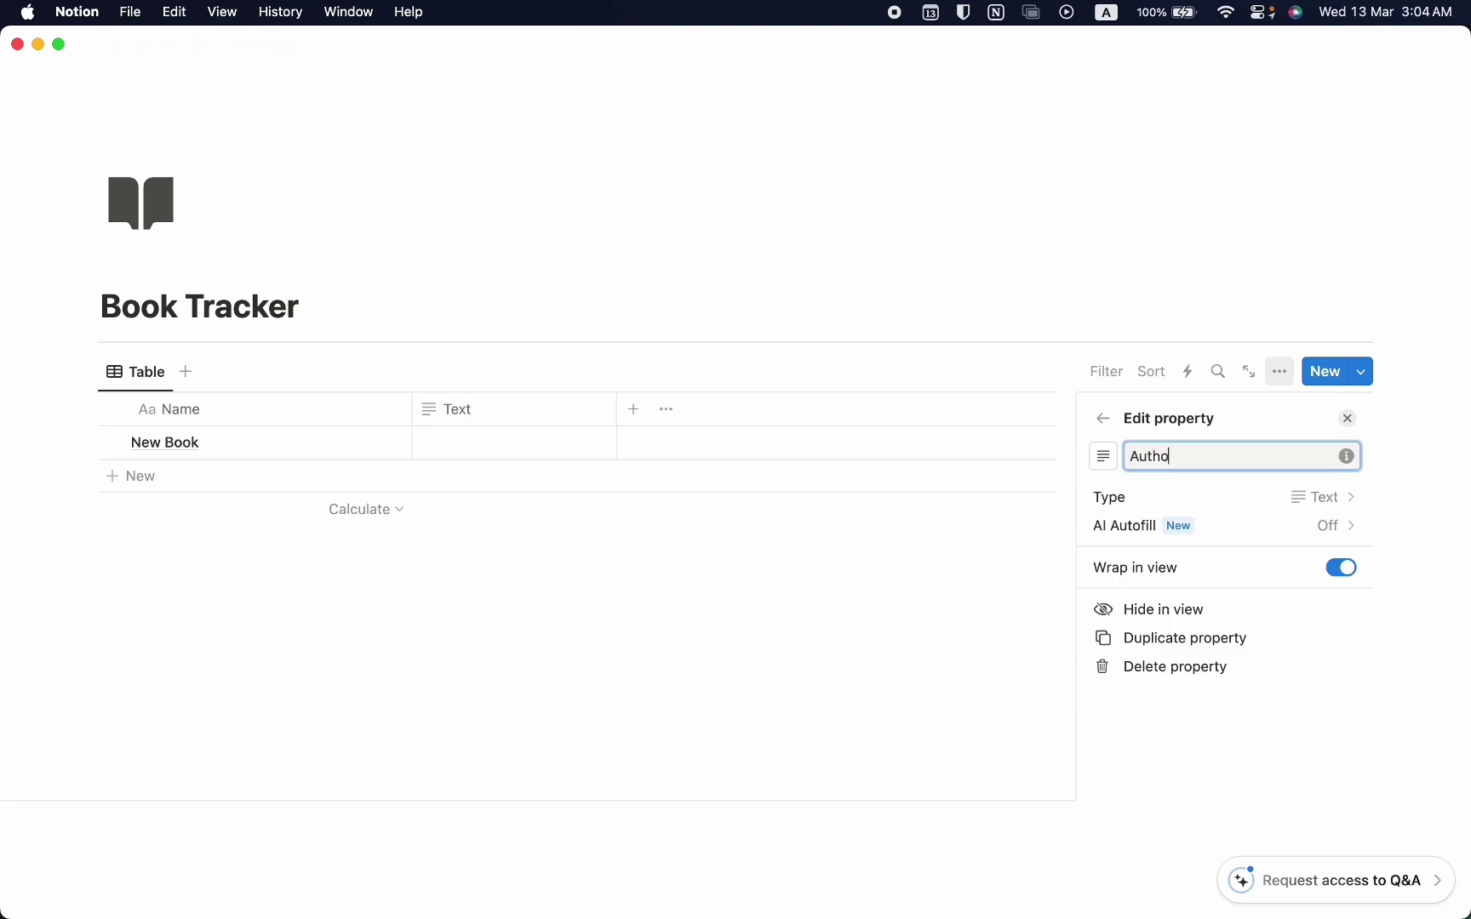
text(r Name)
click(536, 456)
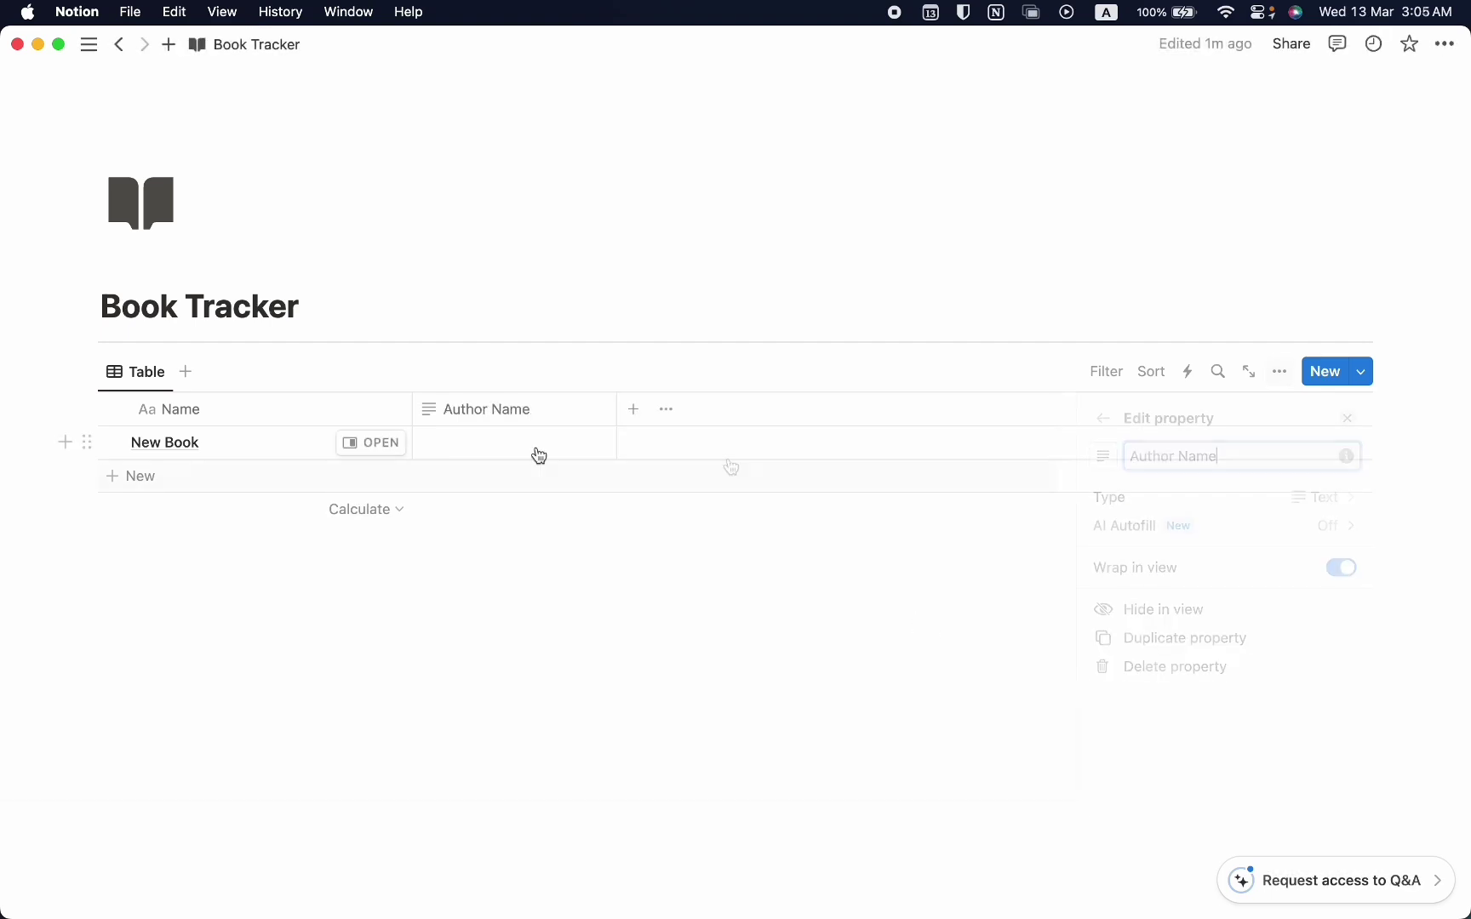
- Add a Status column and rename its Not started option to To Read
click(631, 413)
scroll(1209, 683, down, 3)
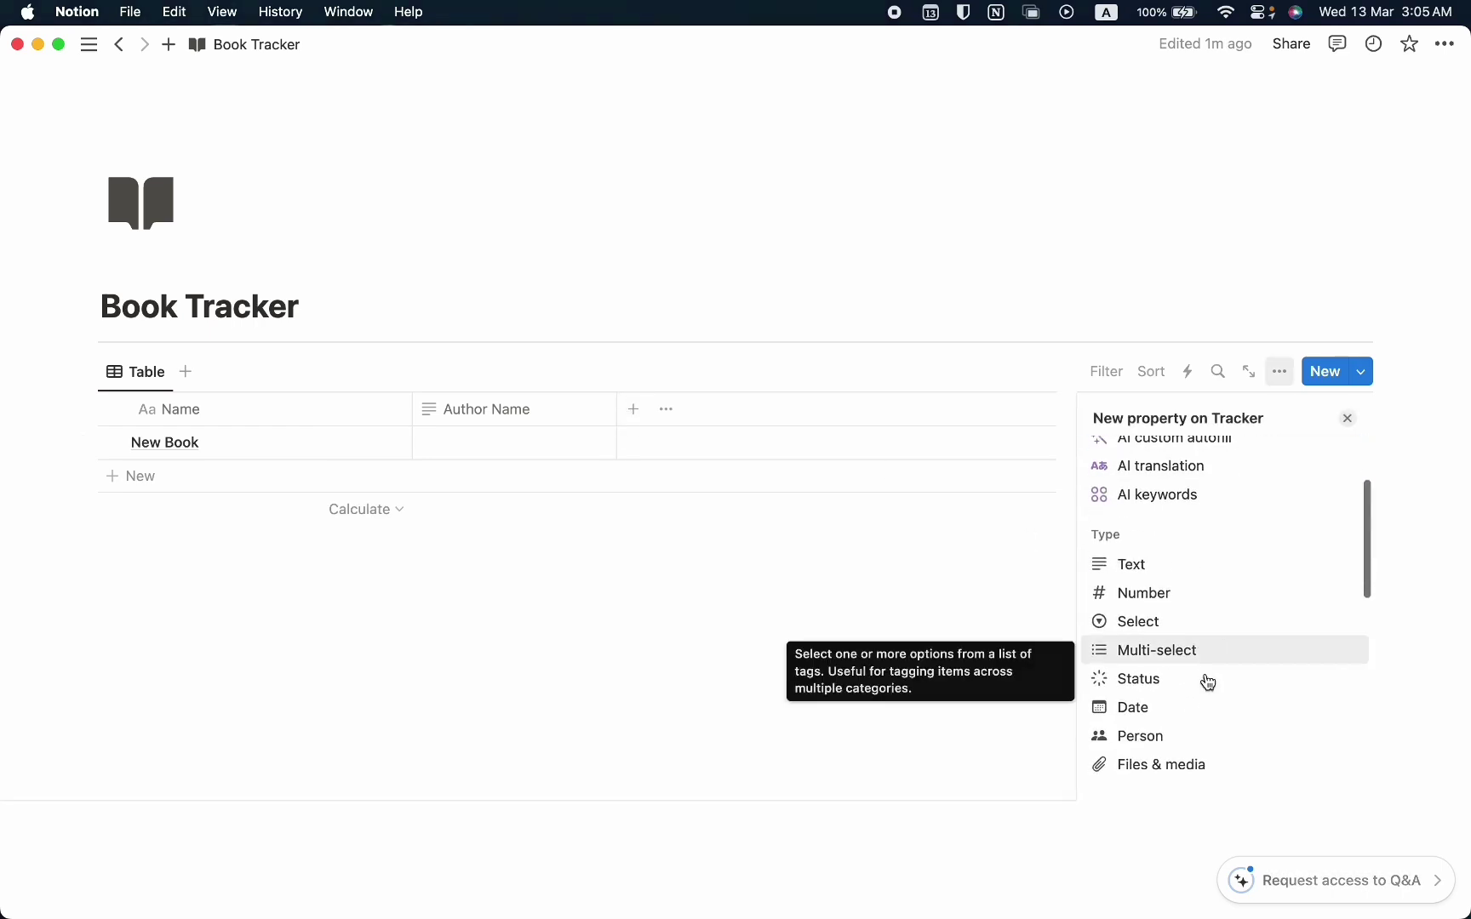
click(1143, 681)
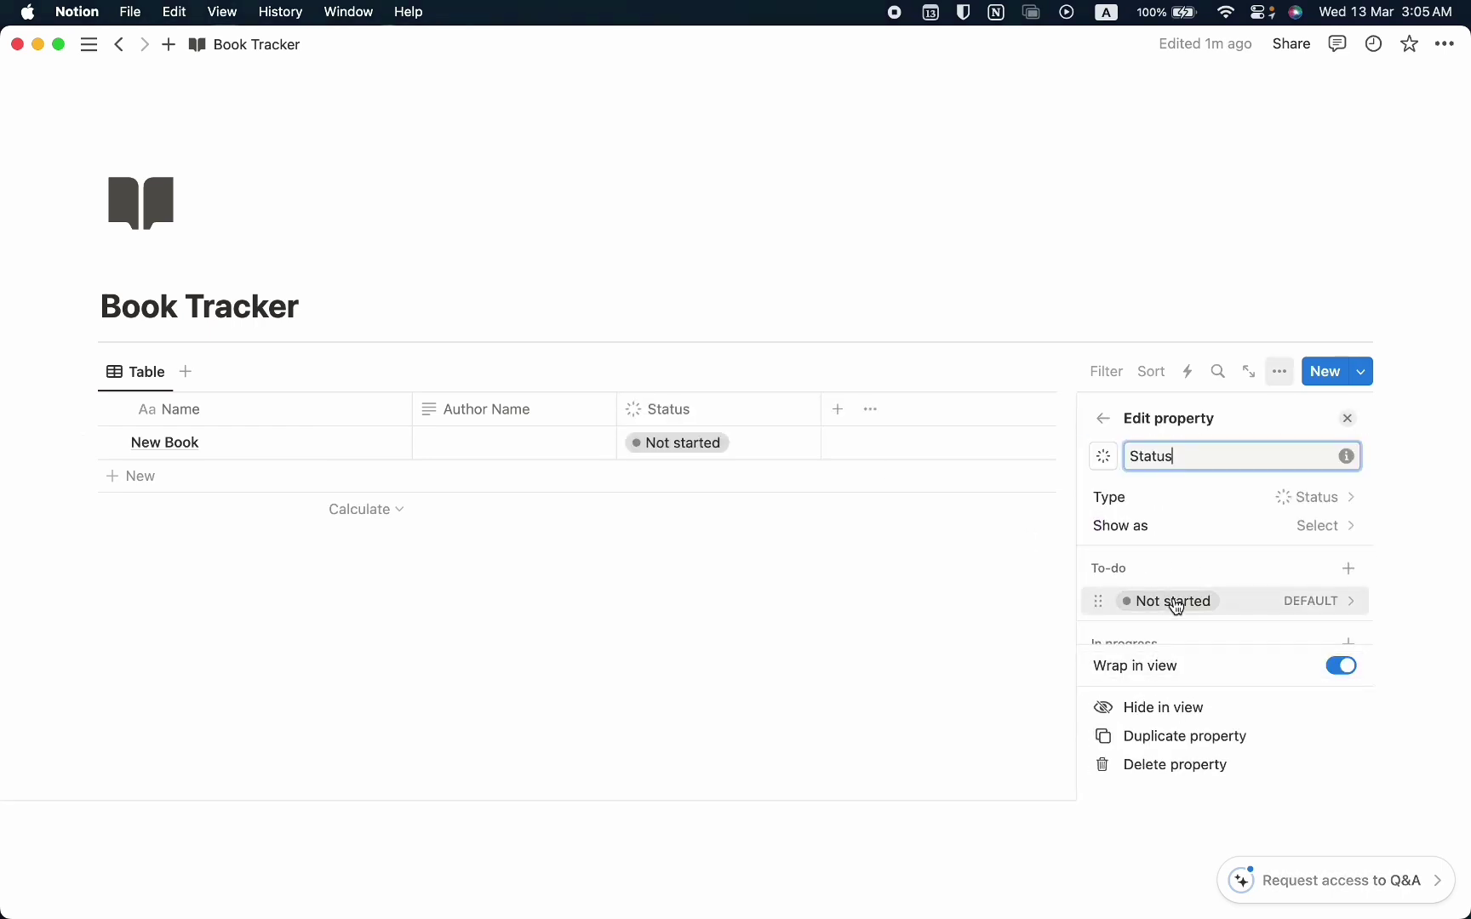
scroll(1172, 601, down, 1)
scroll(1149, 584, down, 3)
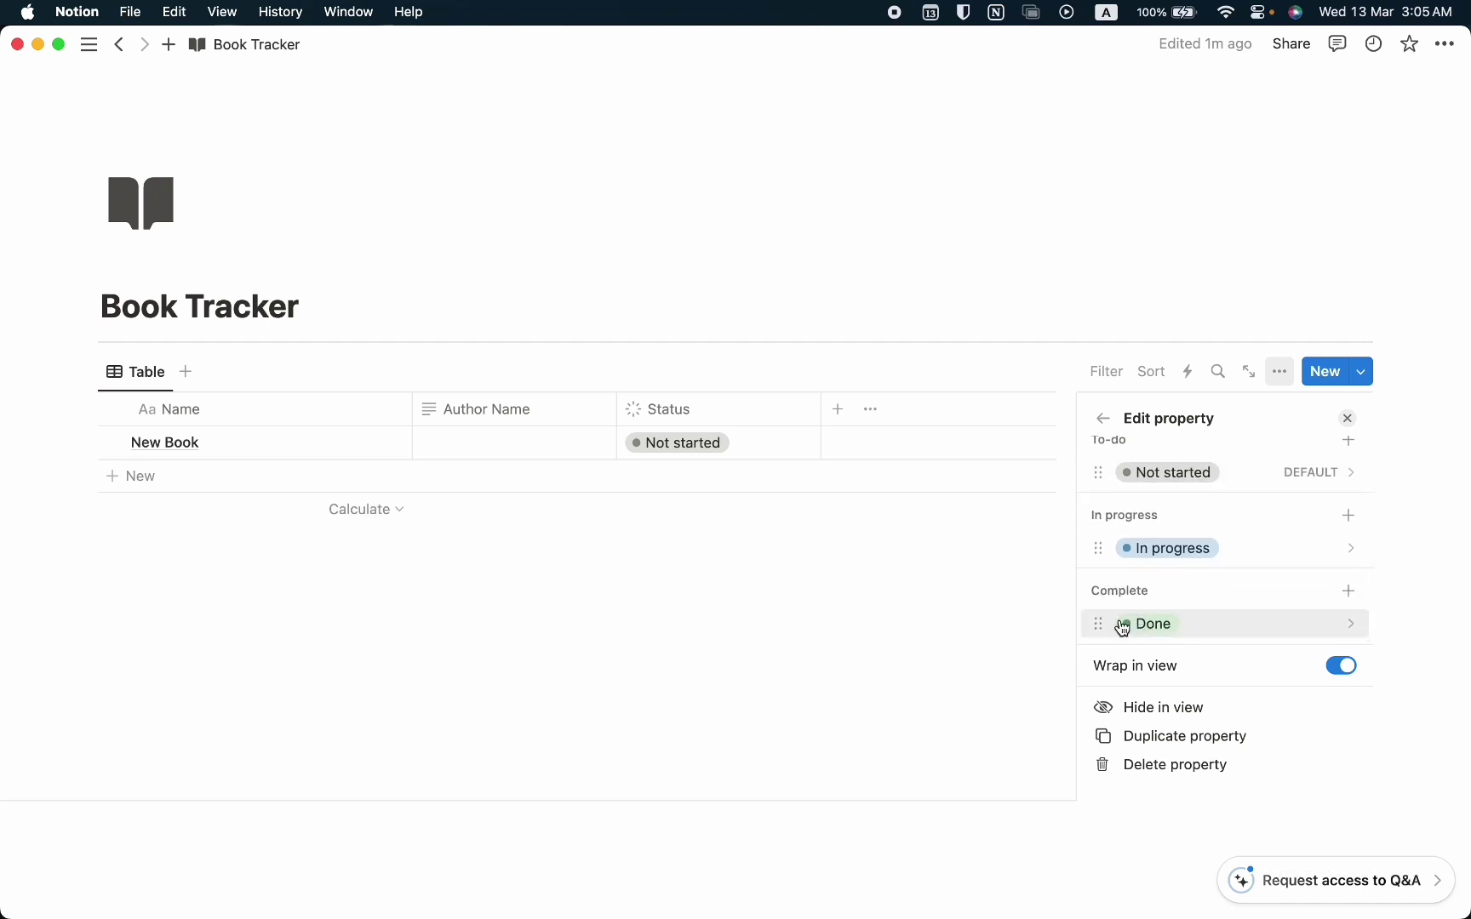
scroll(1175, 545, up, 1)
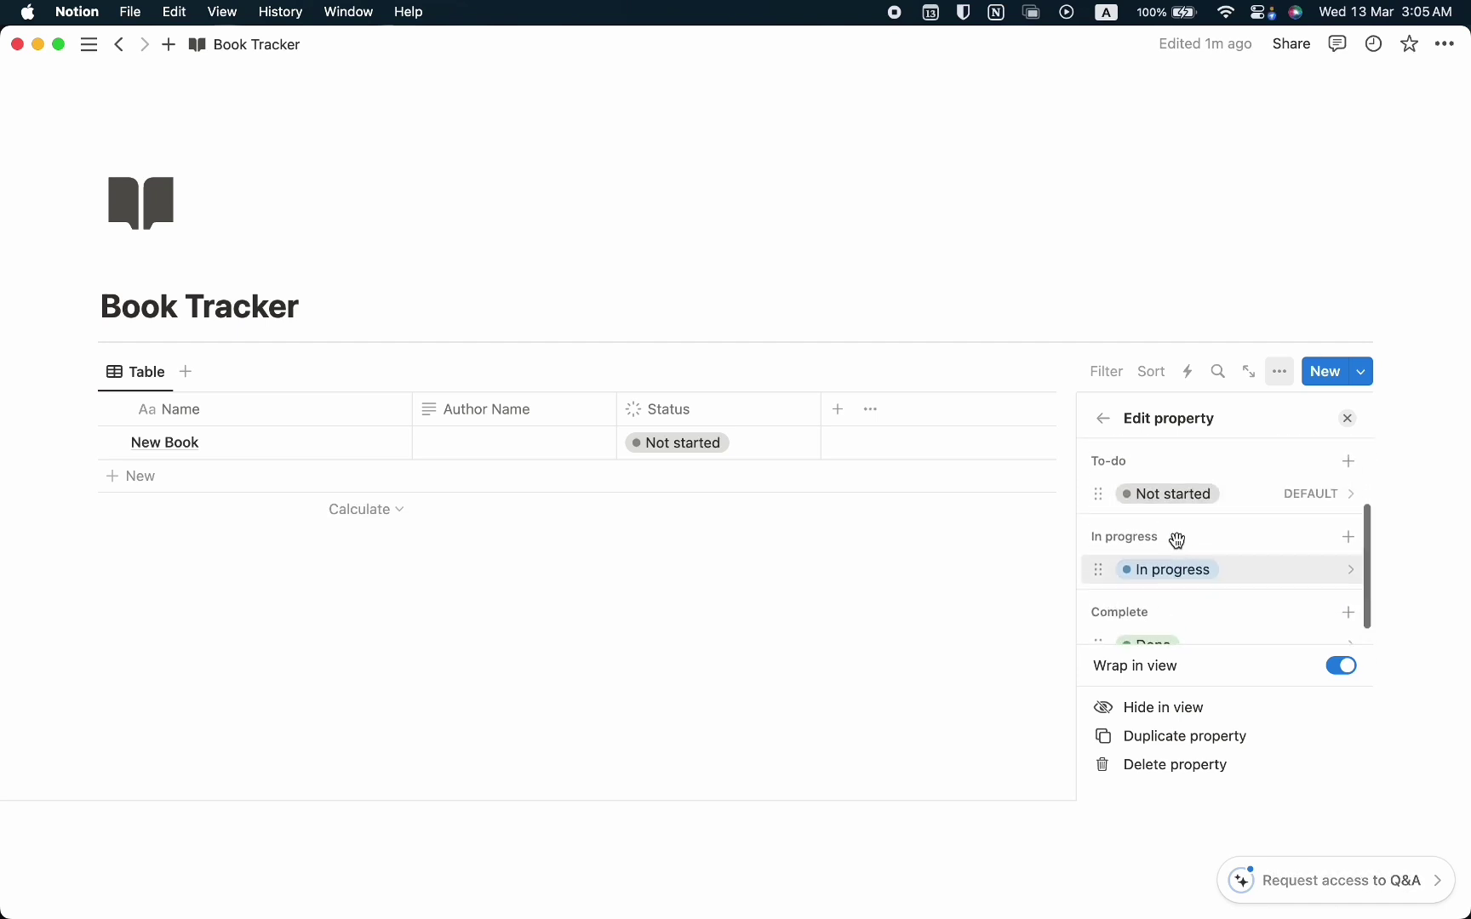
click(1311, 500)
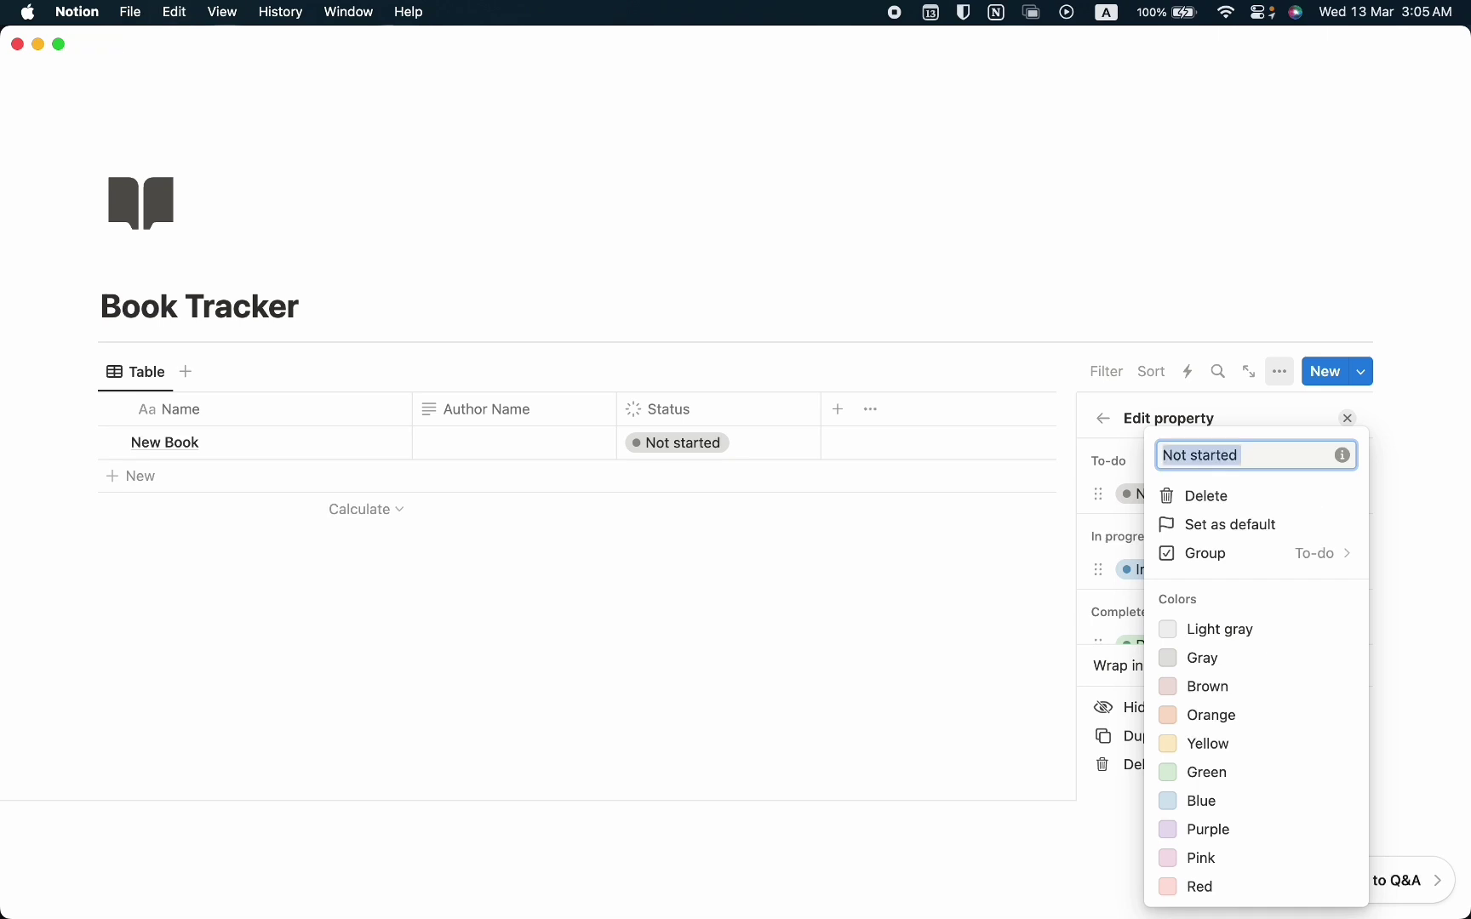
text(To Read)
key(Return)
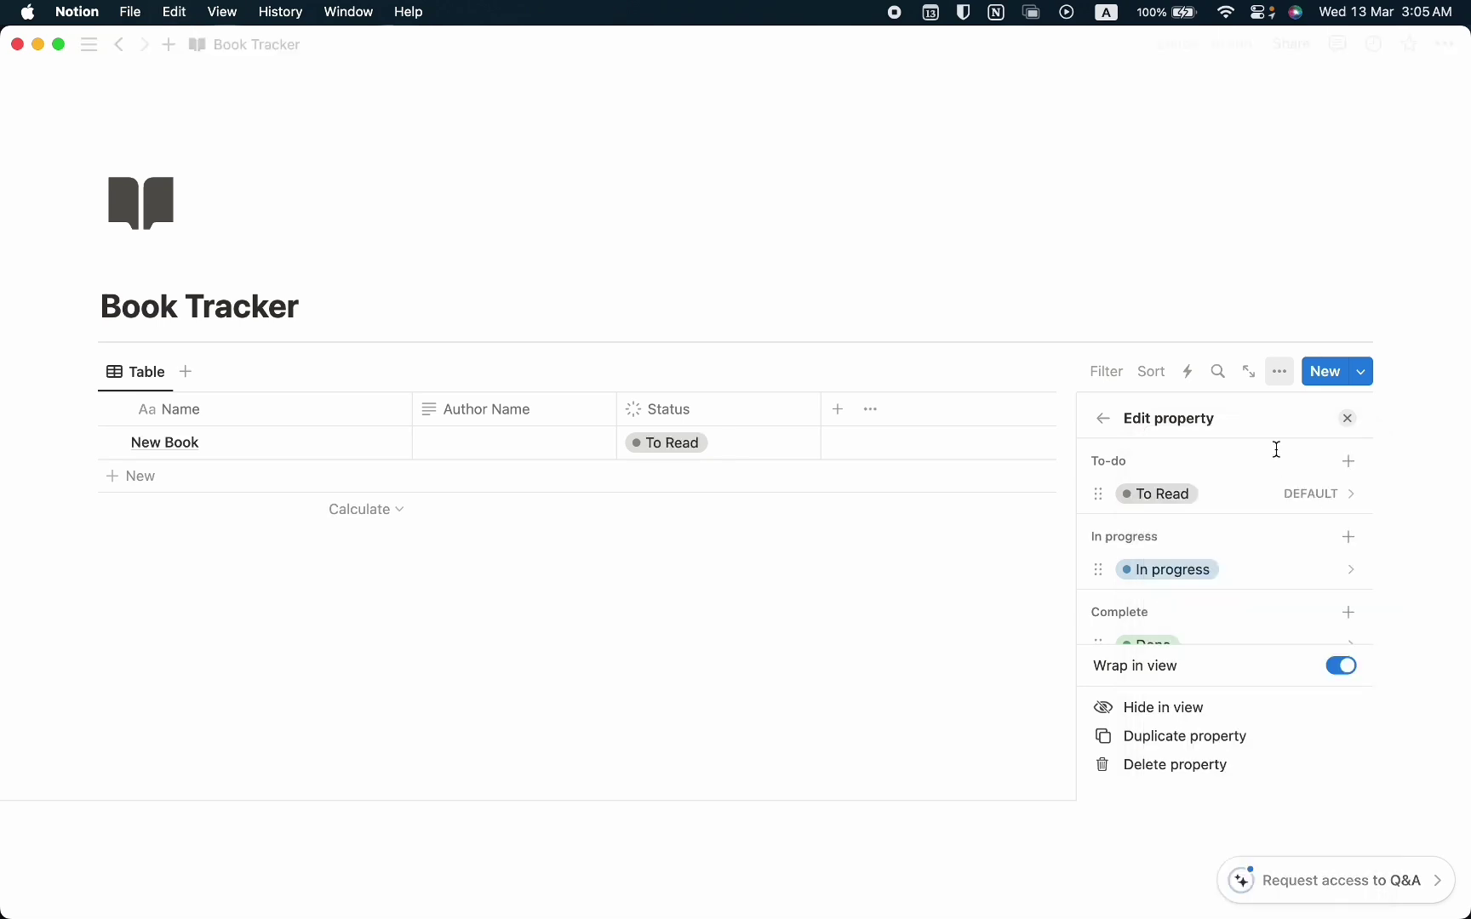
- Rename the In progress and Done options to Reading and Read
click(1317, 584)
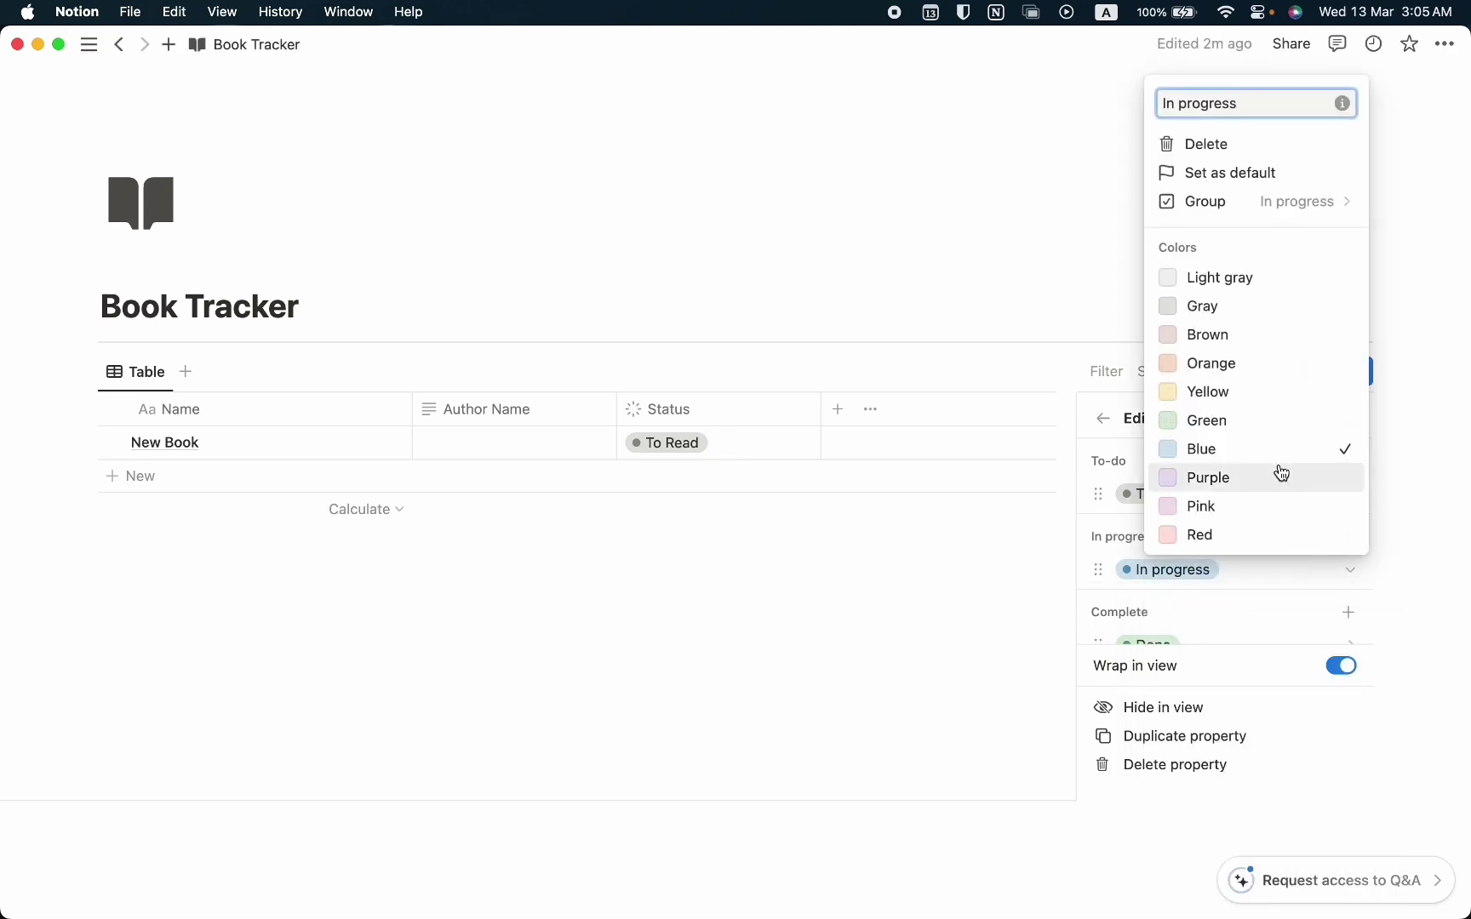
key(super+a)
key(BackSpace)
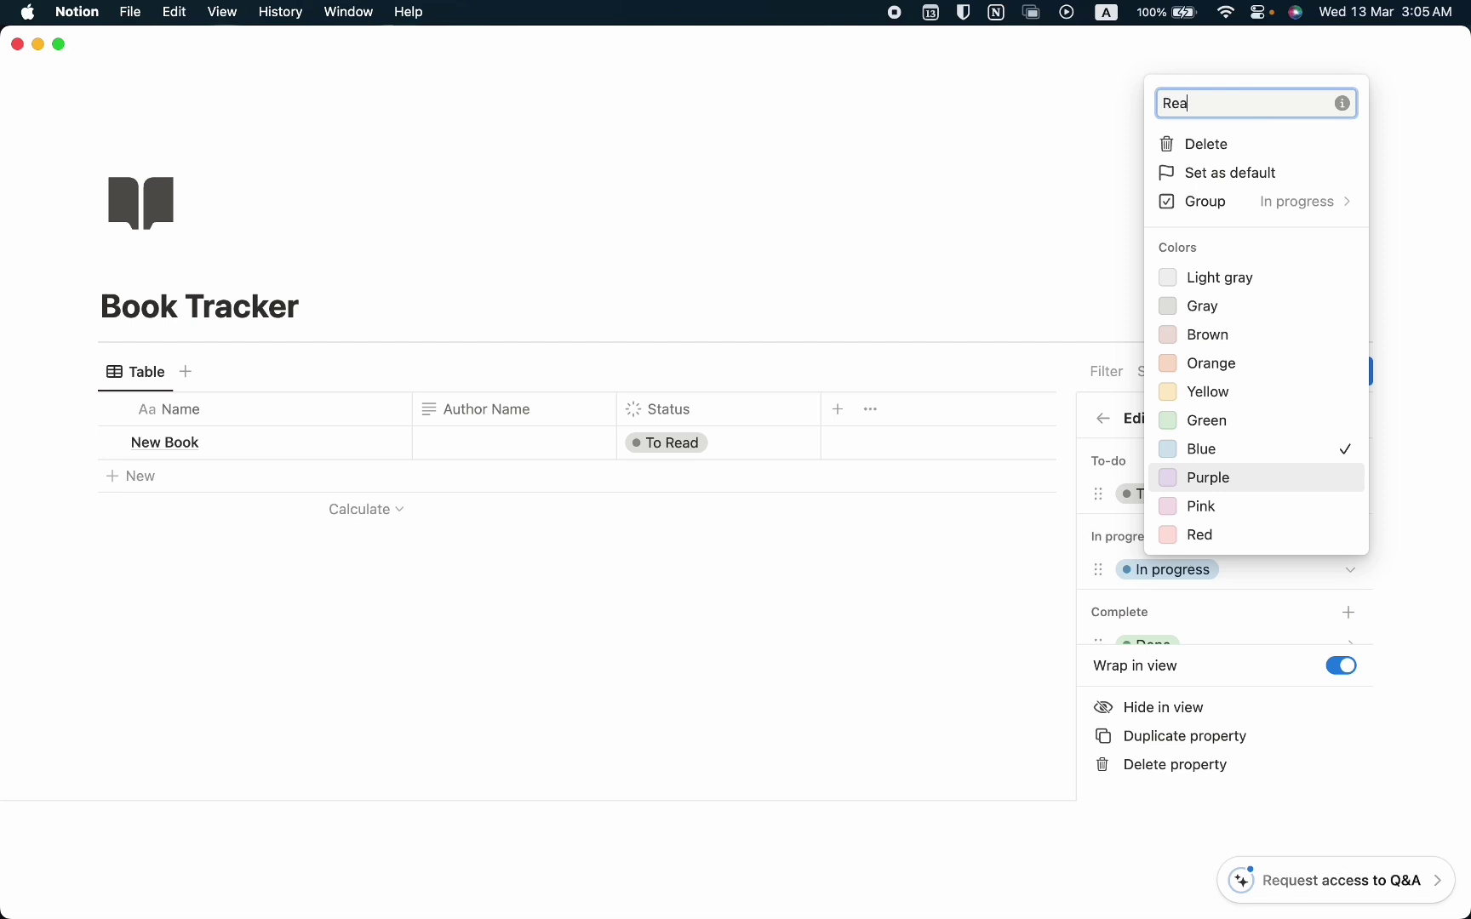
text(Reading)
key(Return)
scroll(1231, 539, down, 1)
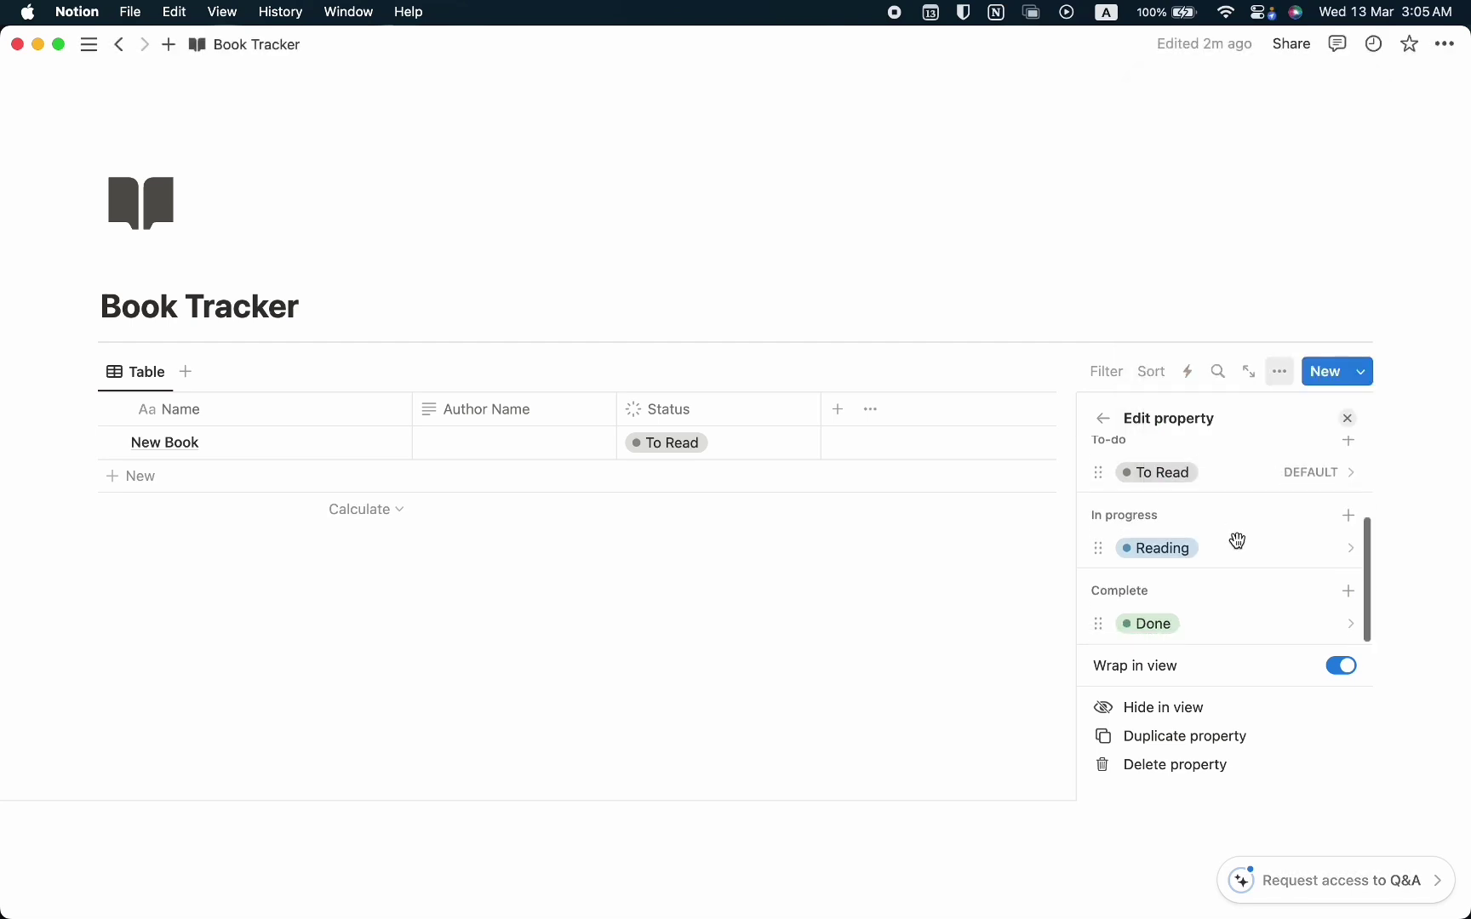
click(1214, 630)
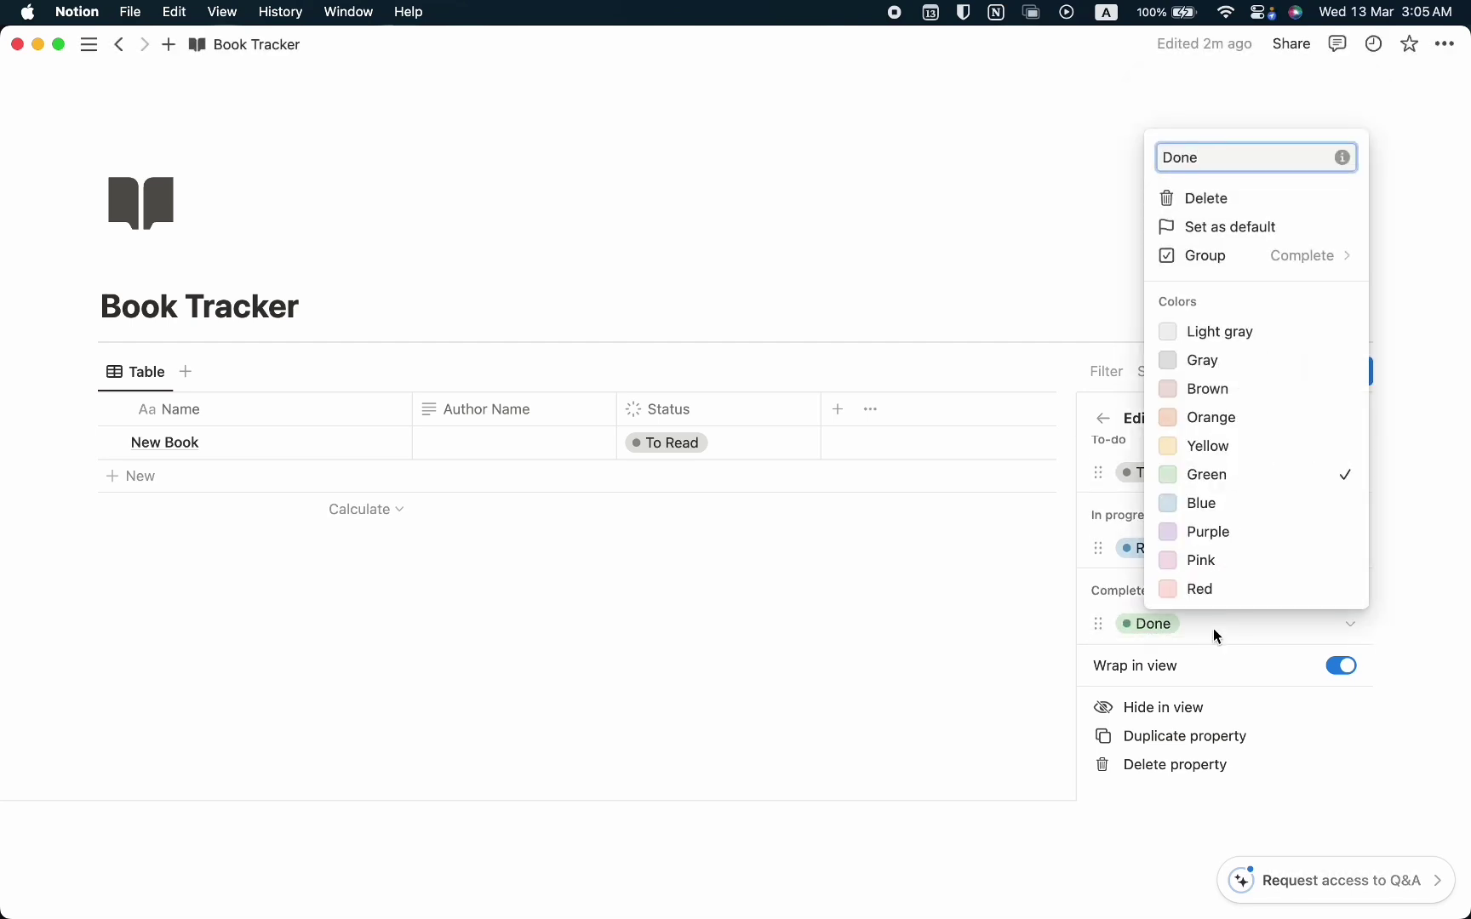
key(super+a)
text(Read)
key(Return)
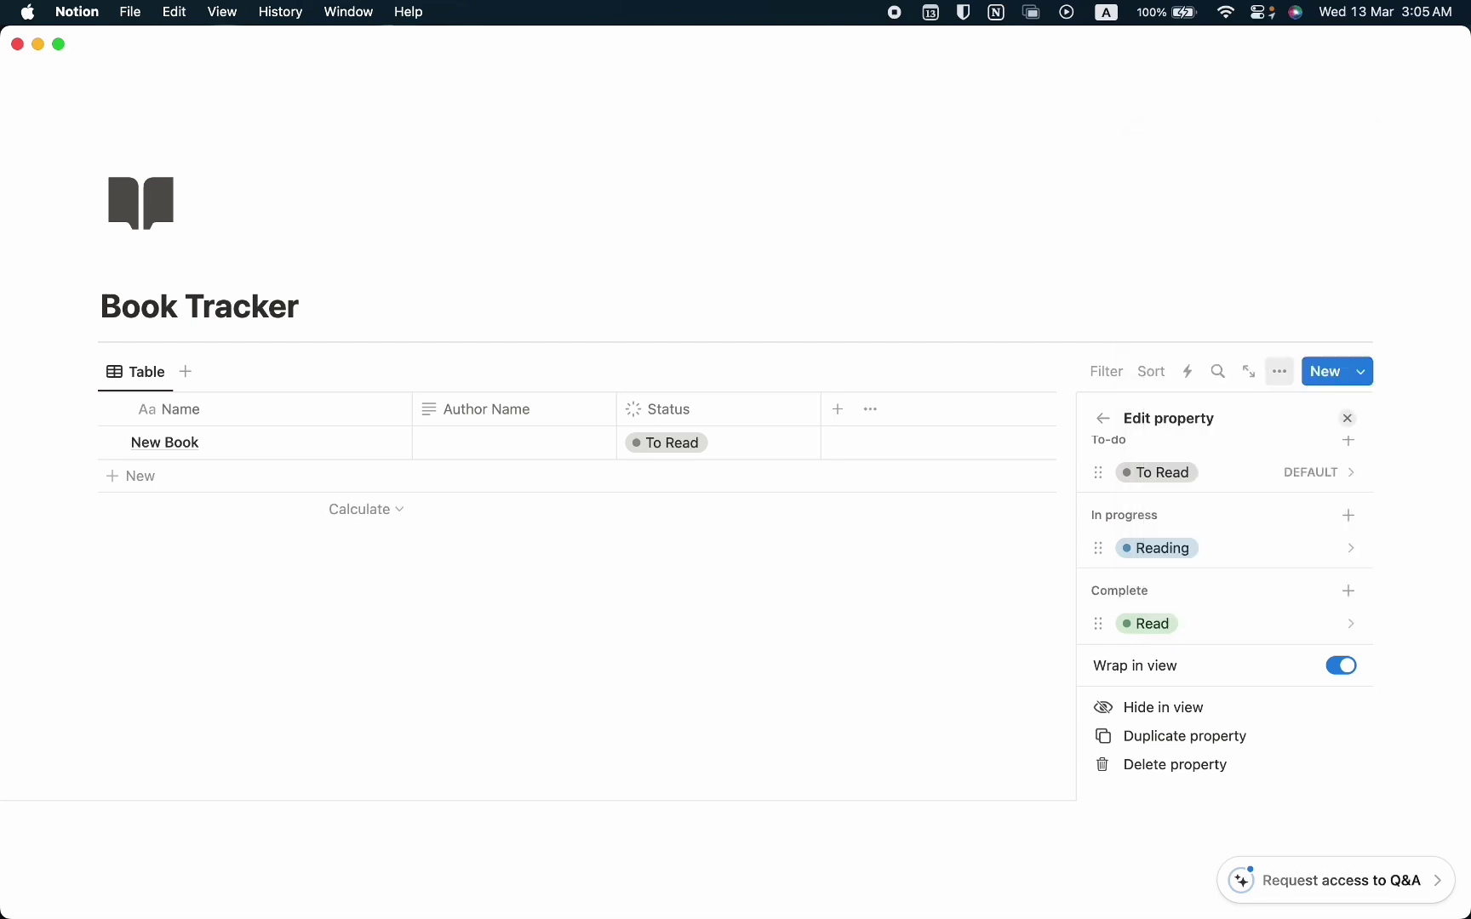
click(1346, 418)
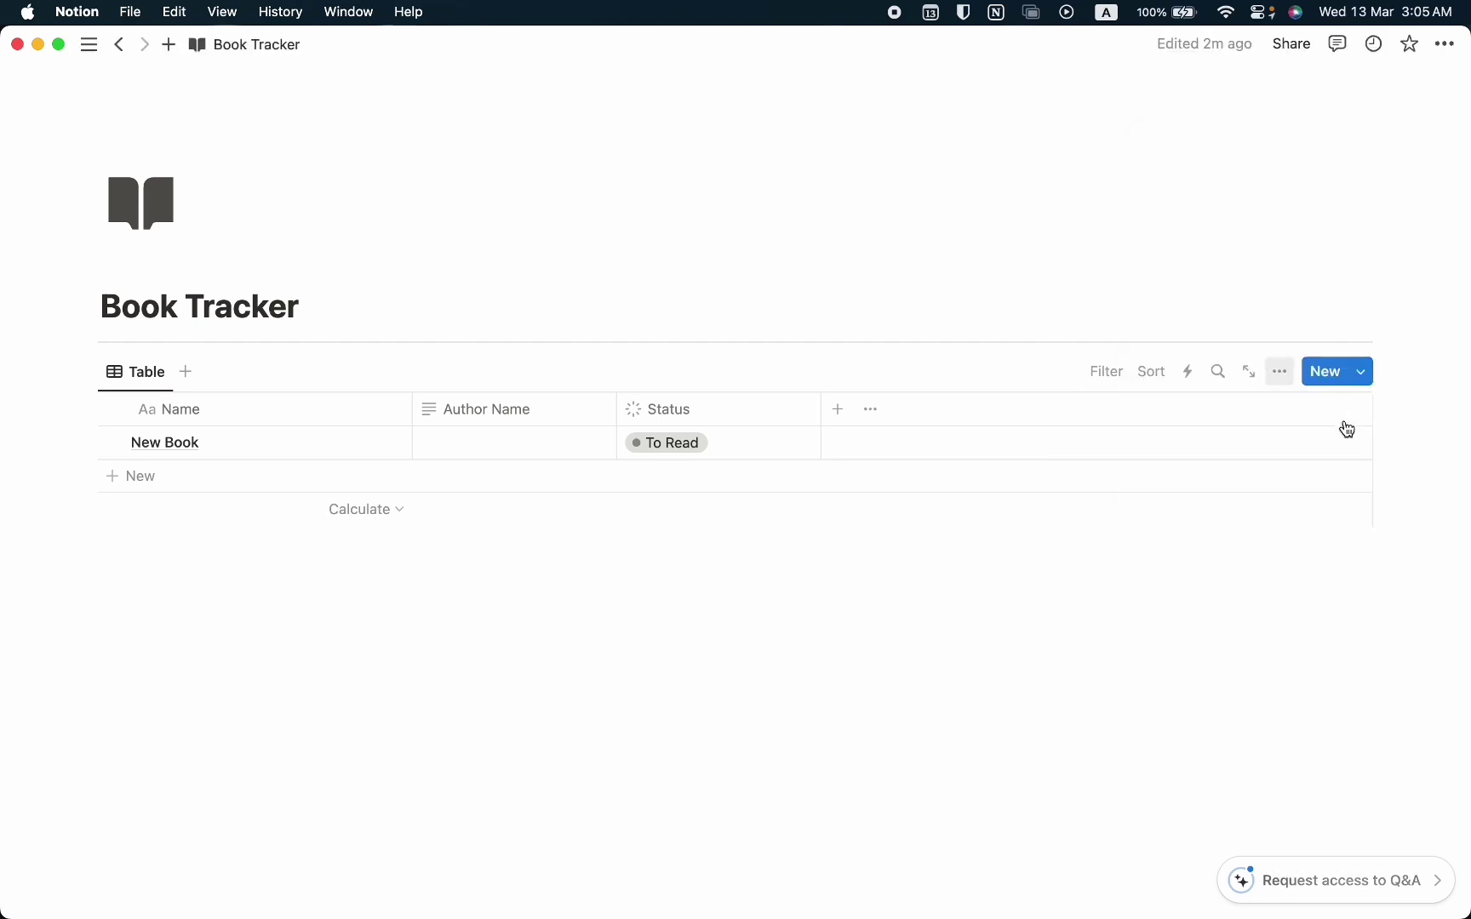
- Add a Number column named Current Page
click(841, 415)
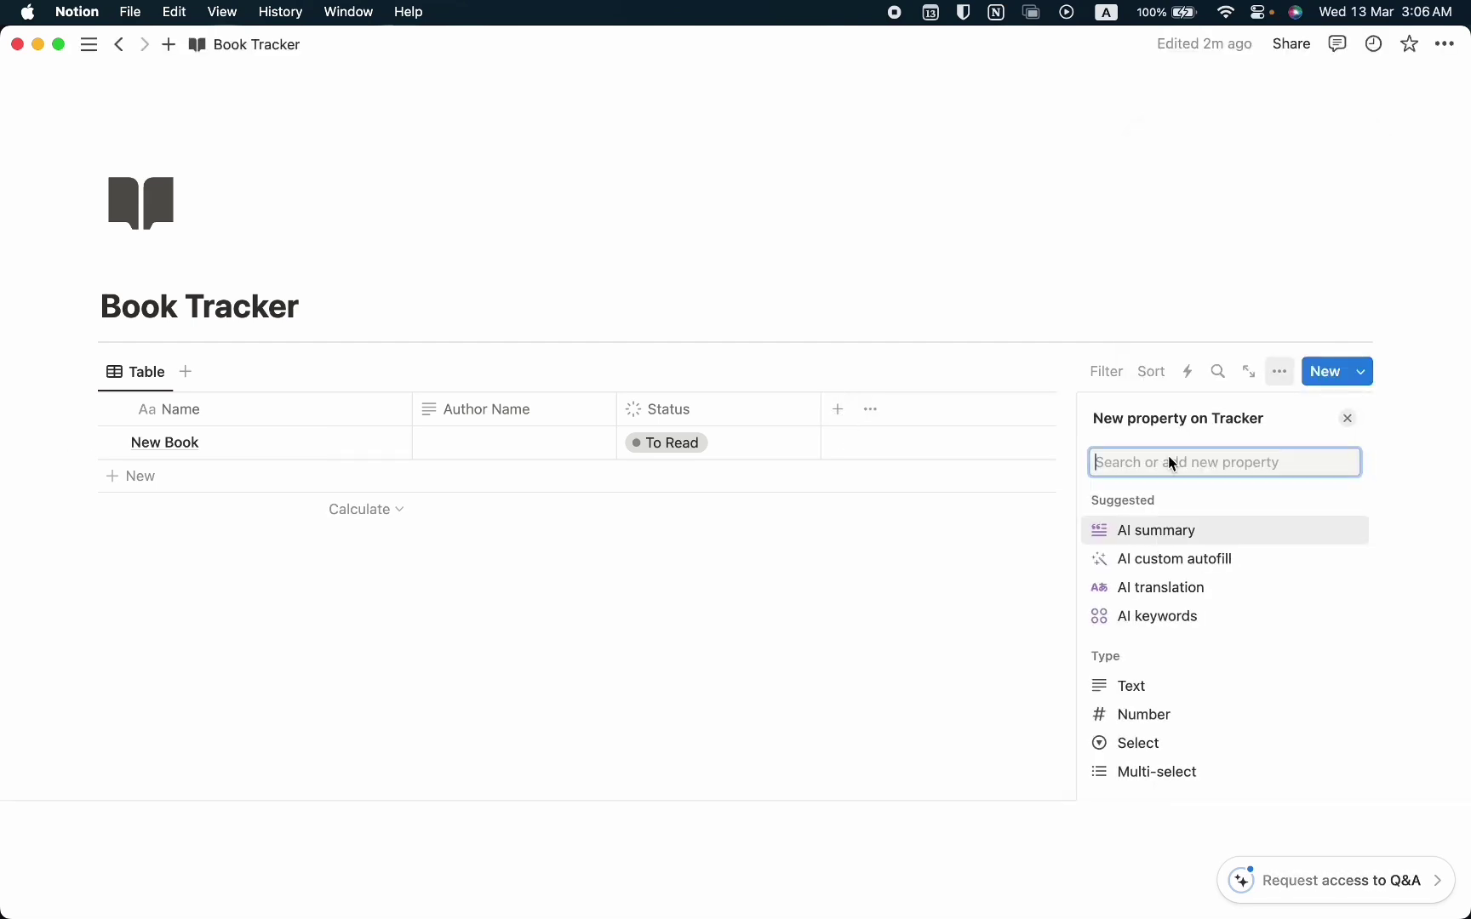
click(1166, 714)
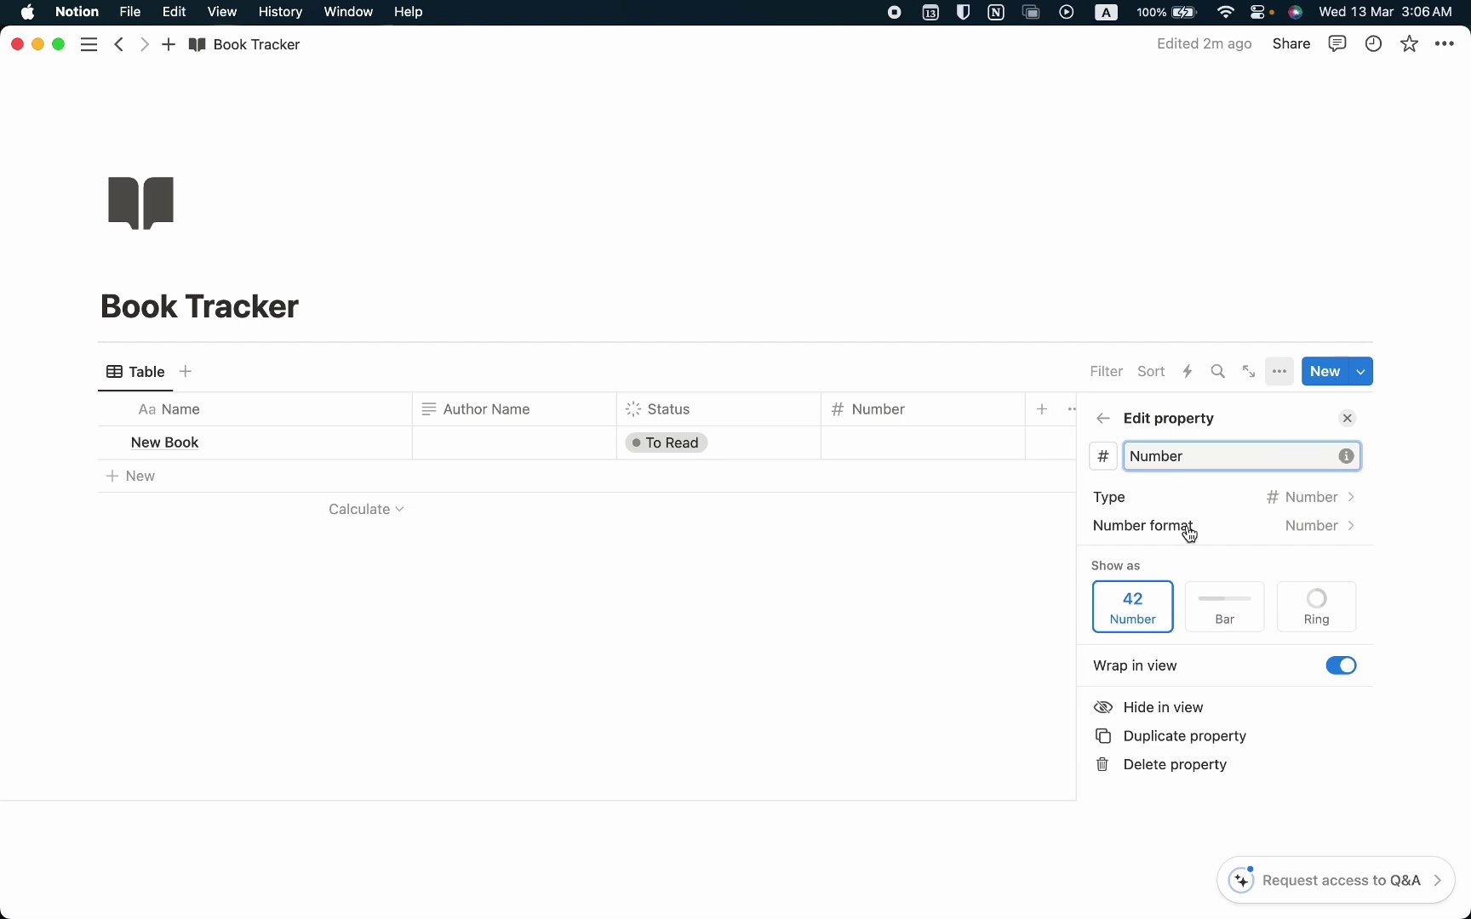
double_click(1178, 455)
text(Curr)
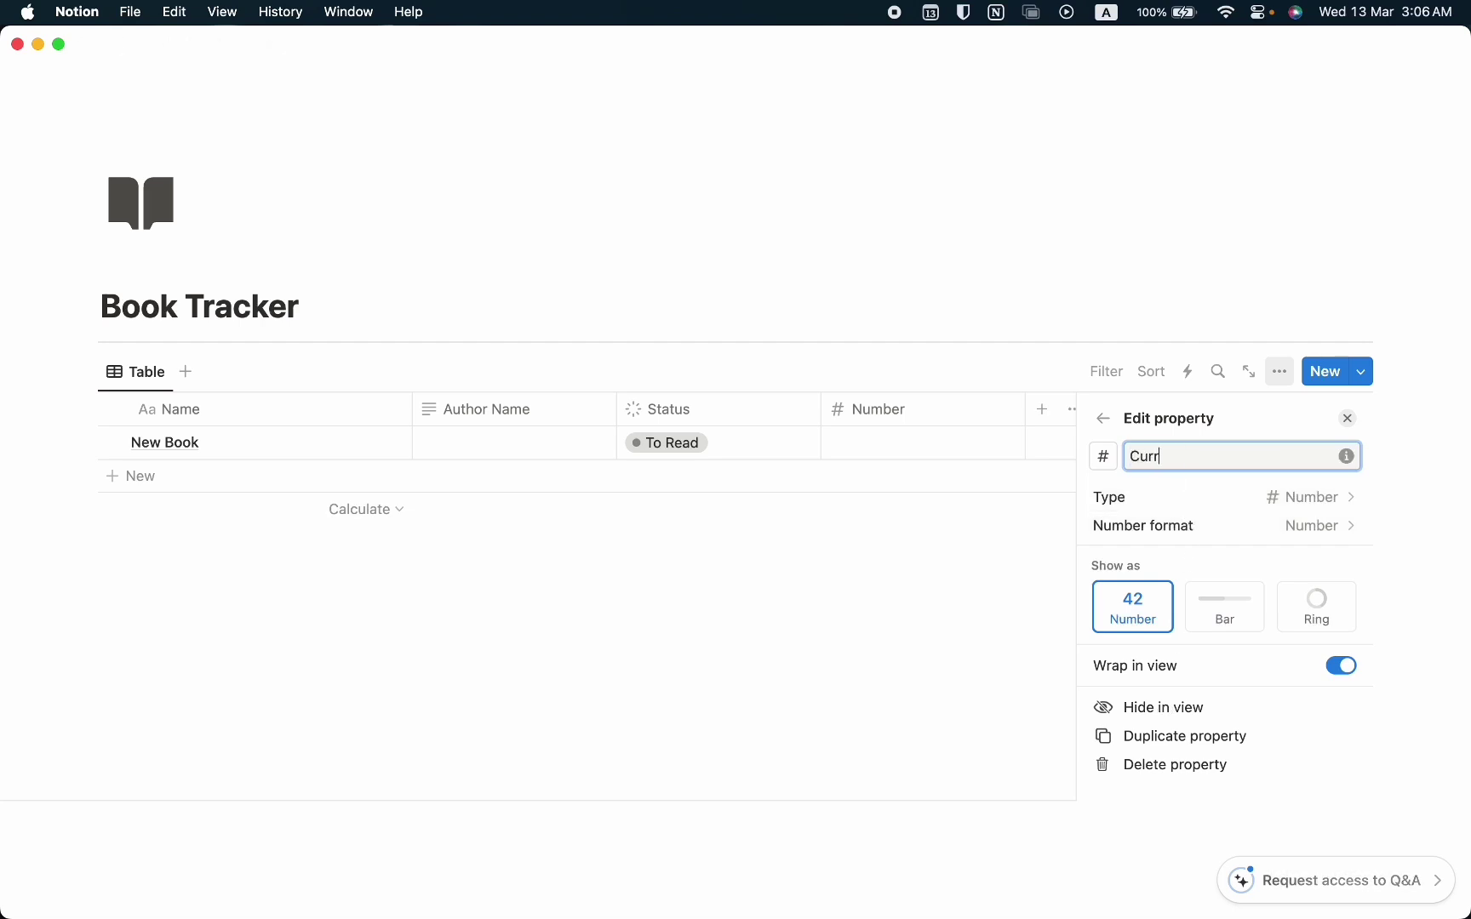
text(ent Page)
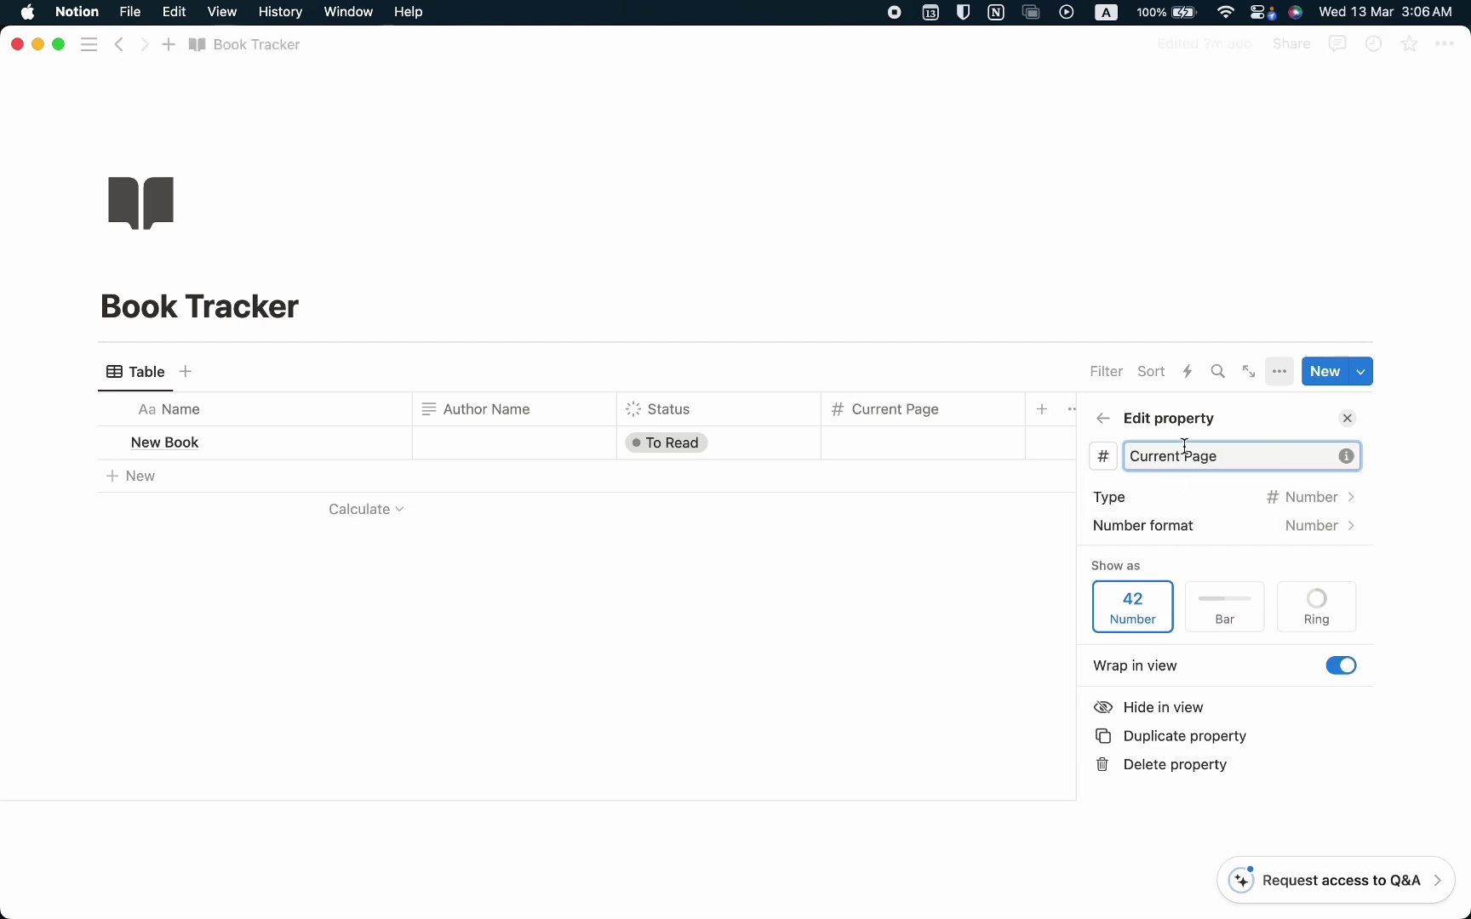
click(1347, 418)
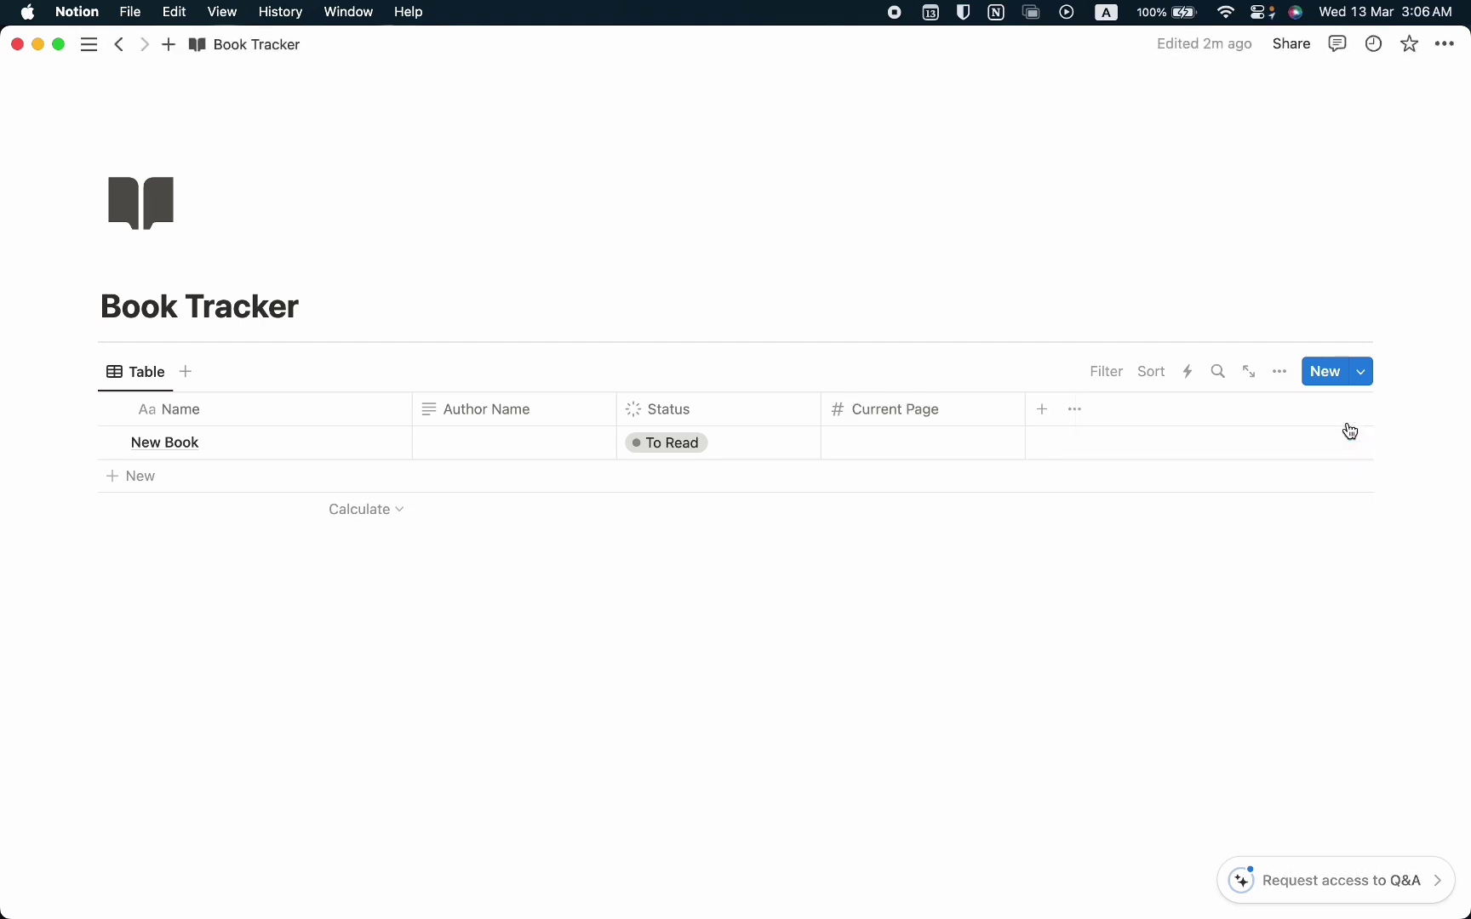
- Duplicate the Current Page column and rename the copy Total Page
click(942, 408)
click(940, 686)
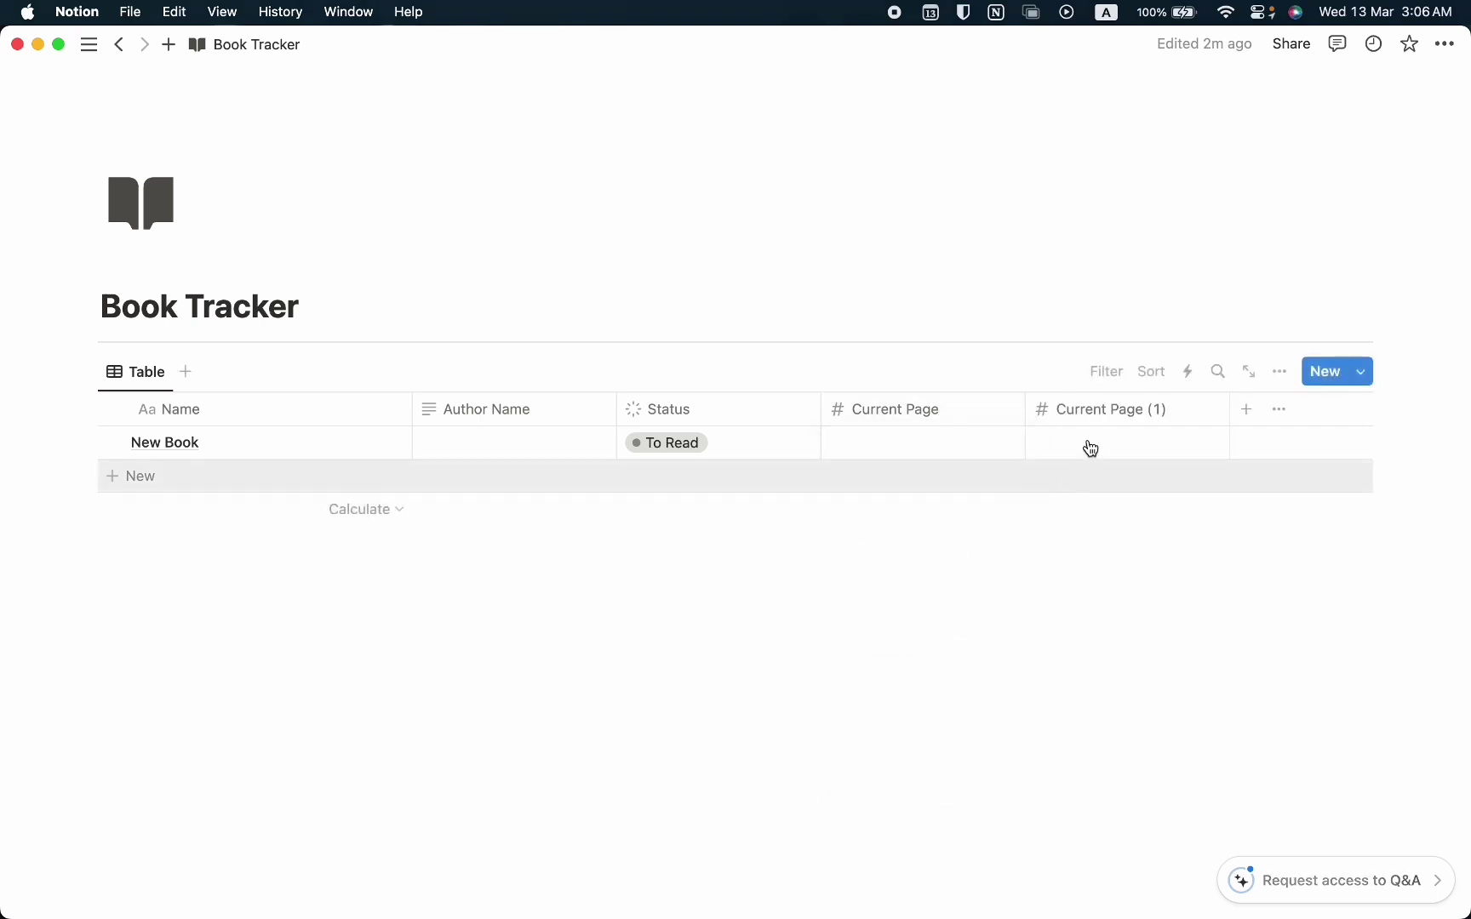
click(1089, 413)
text(Tota)
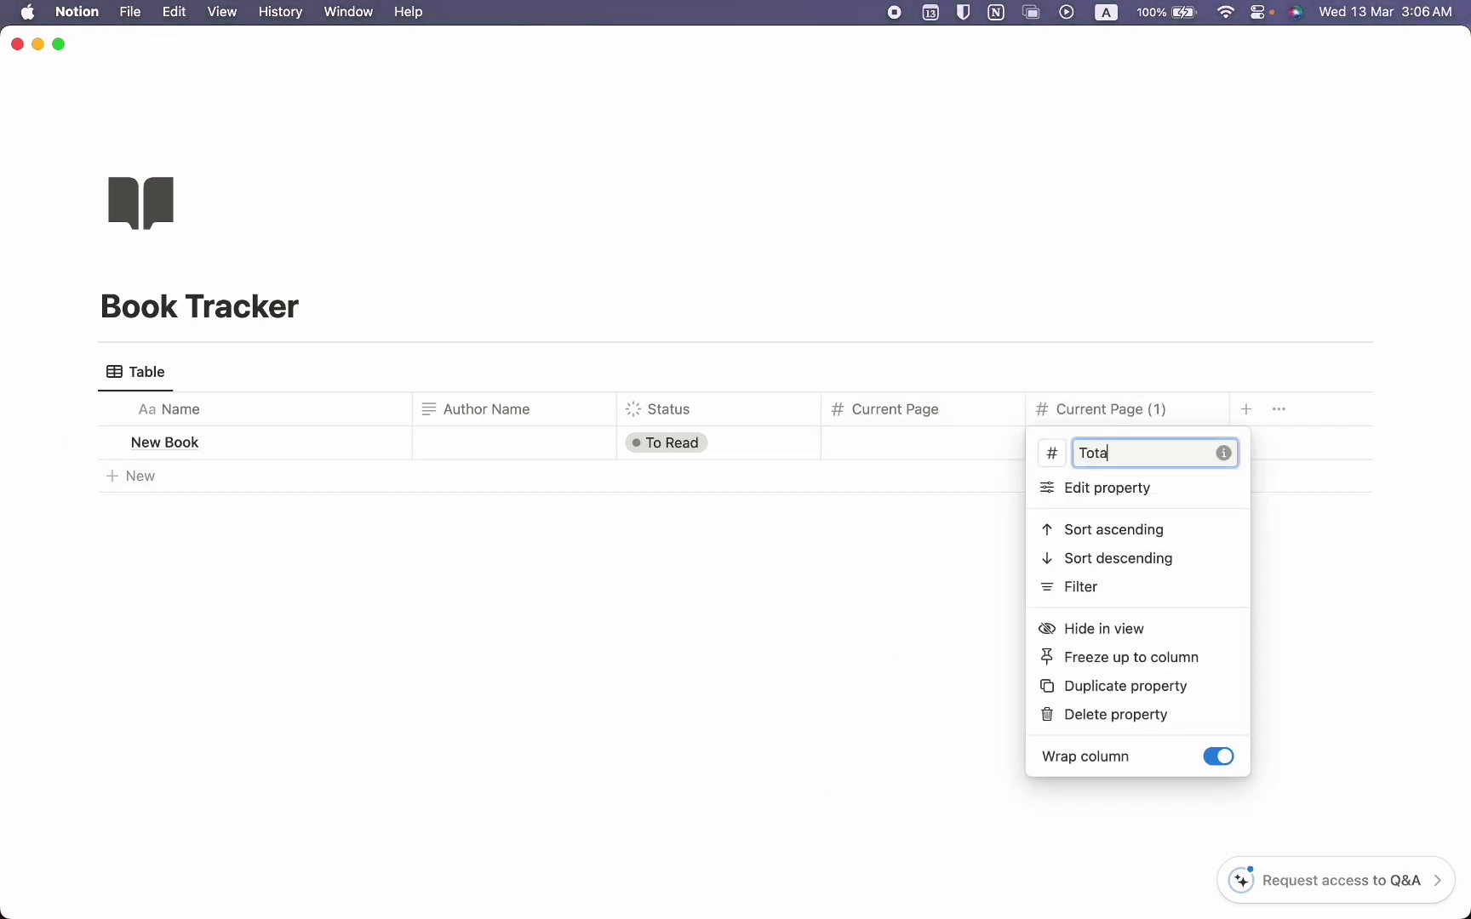
text(l Page)
key(Return)
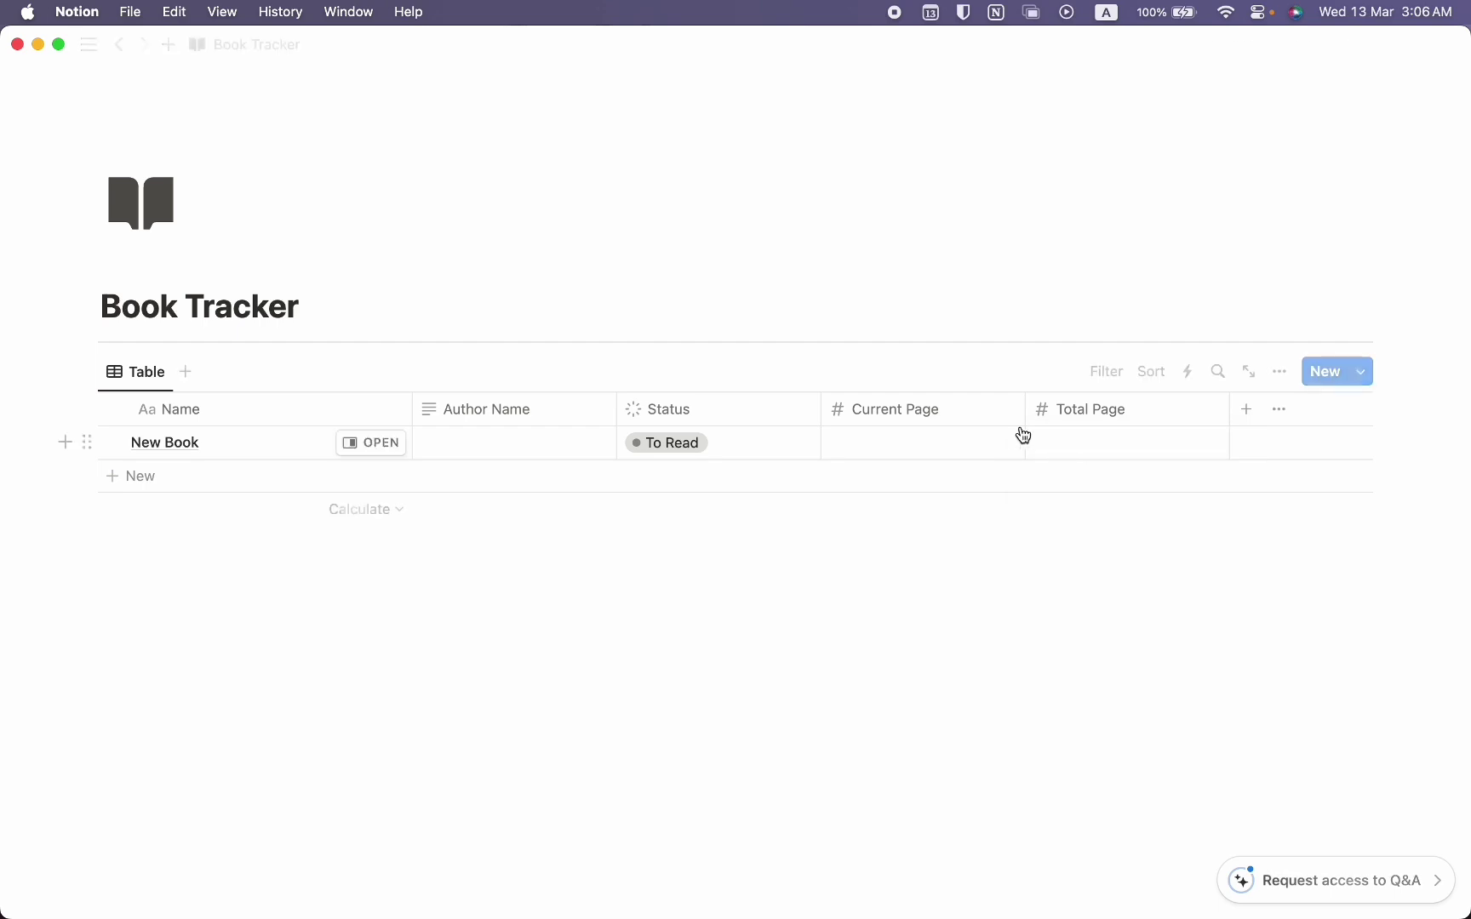
- Fill in New Book's author name, Current Page 100 and Total Page 500
click(536, 444)
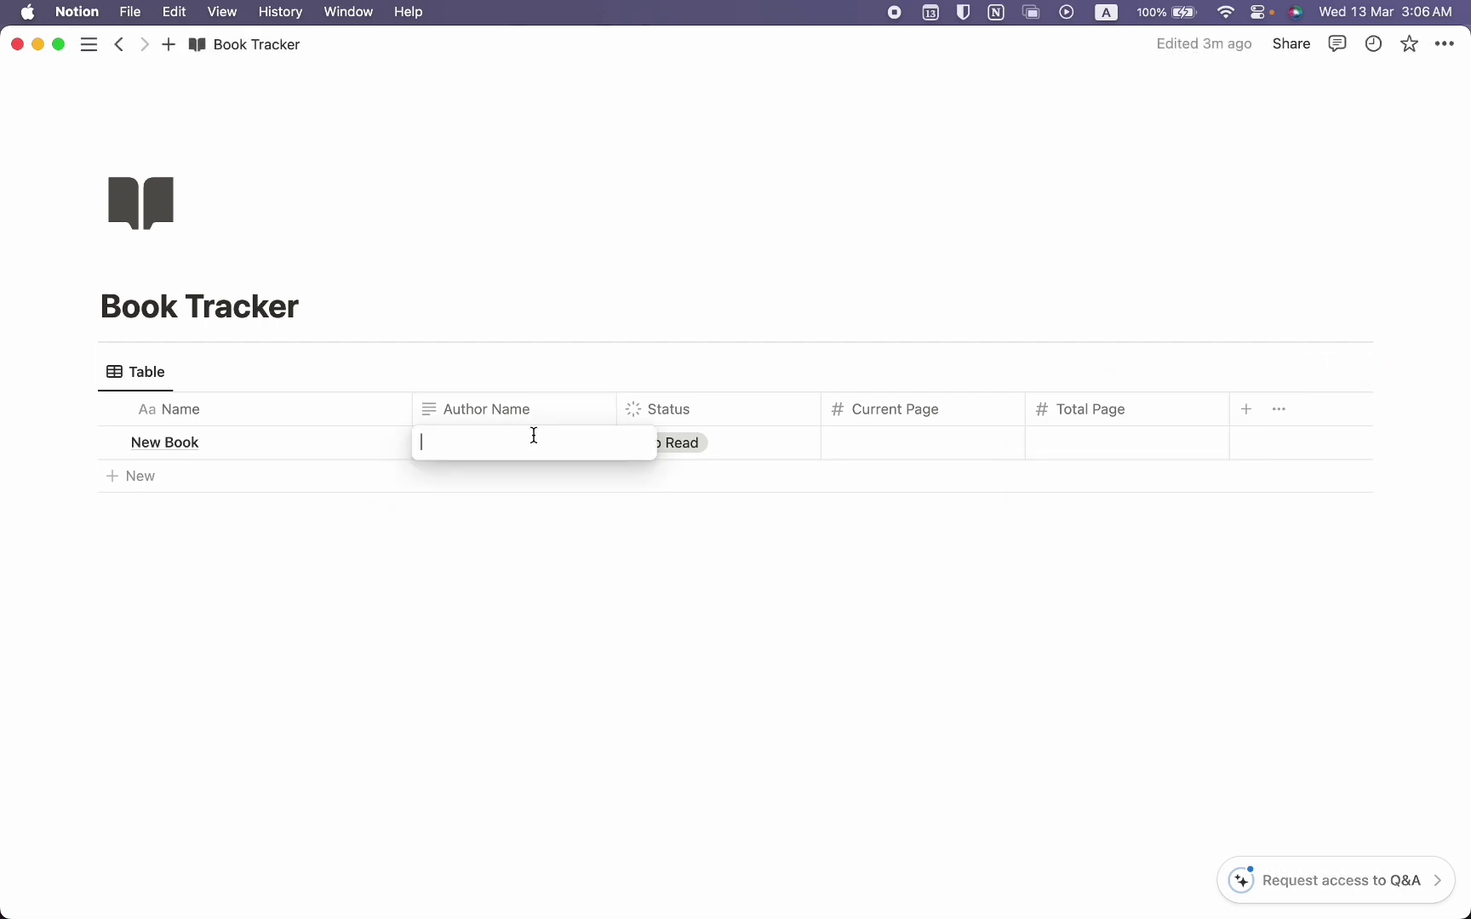
text(Jo)
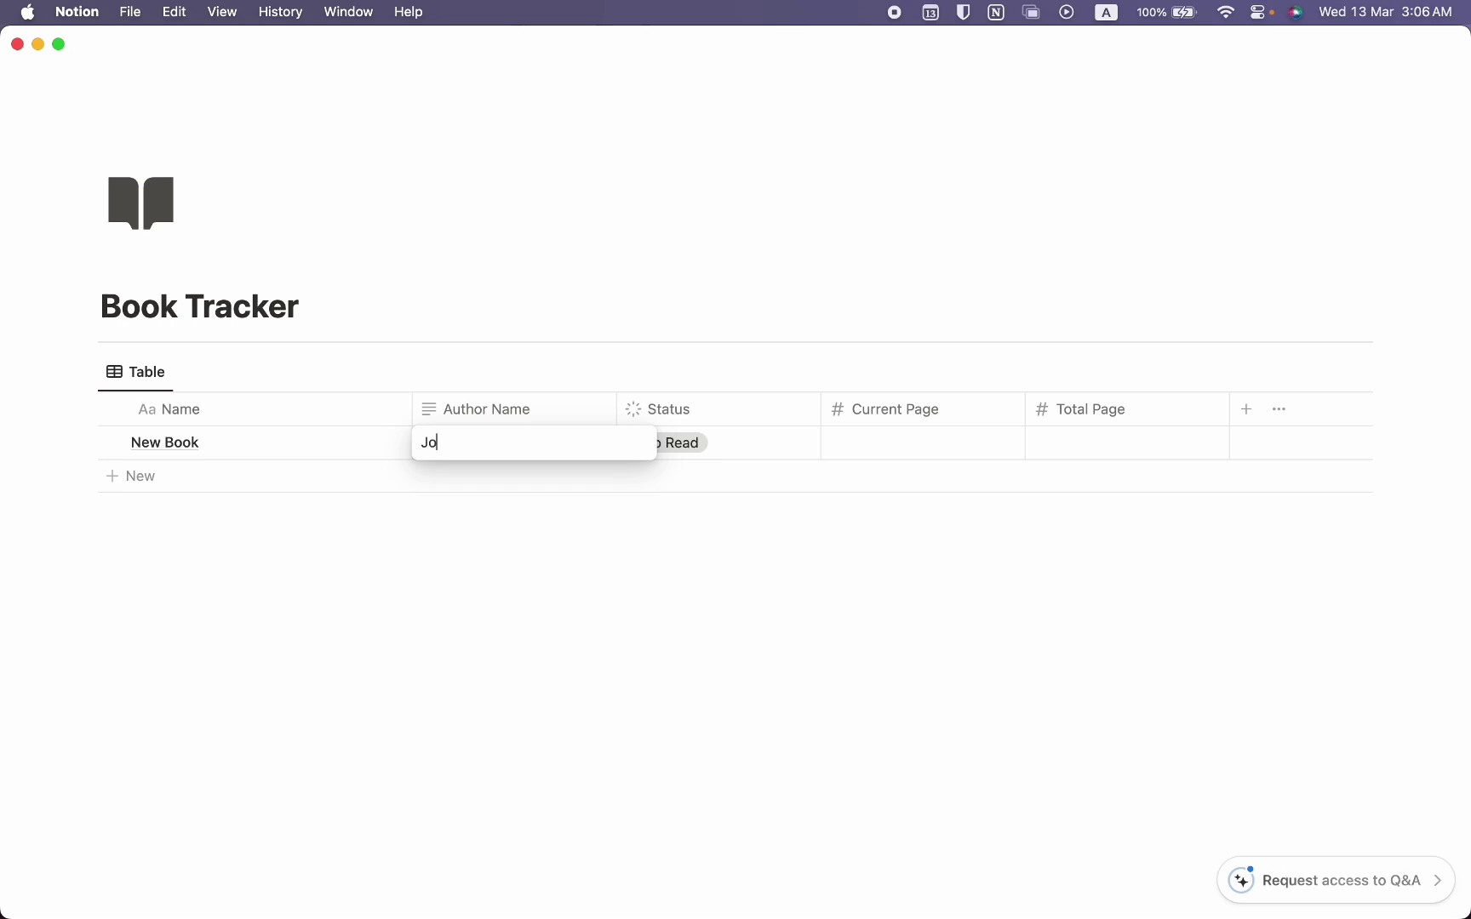
text(hn)
click(907, 449)
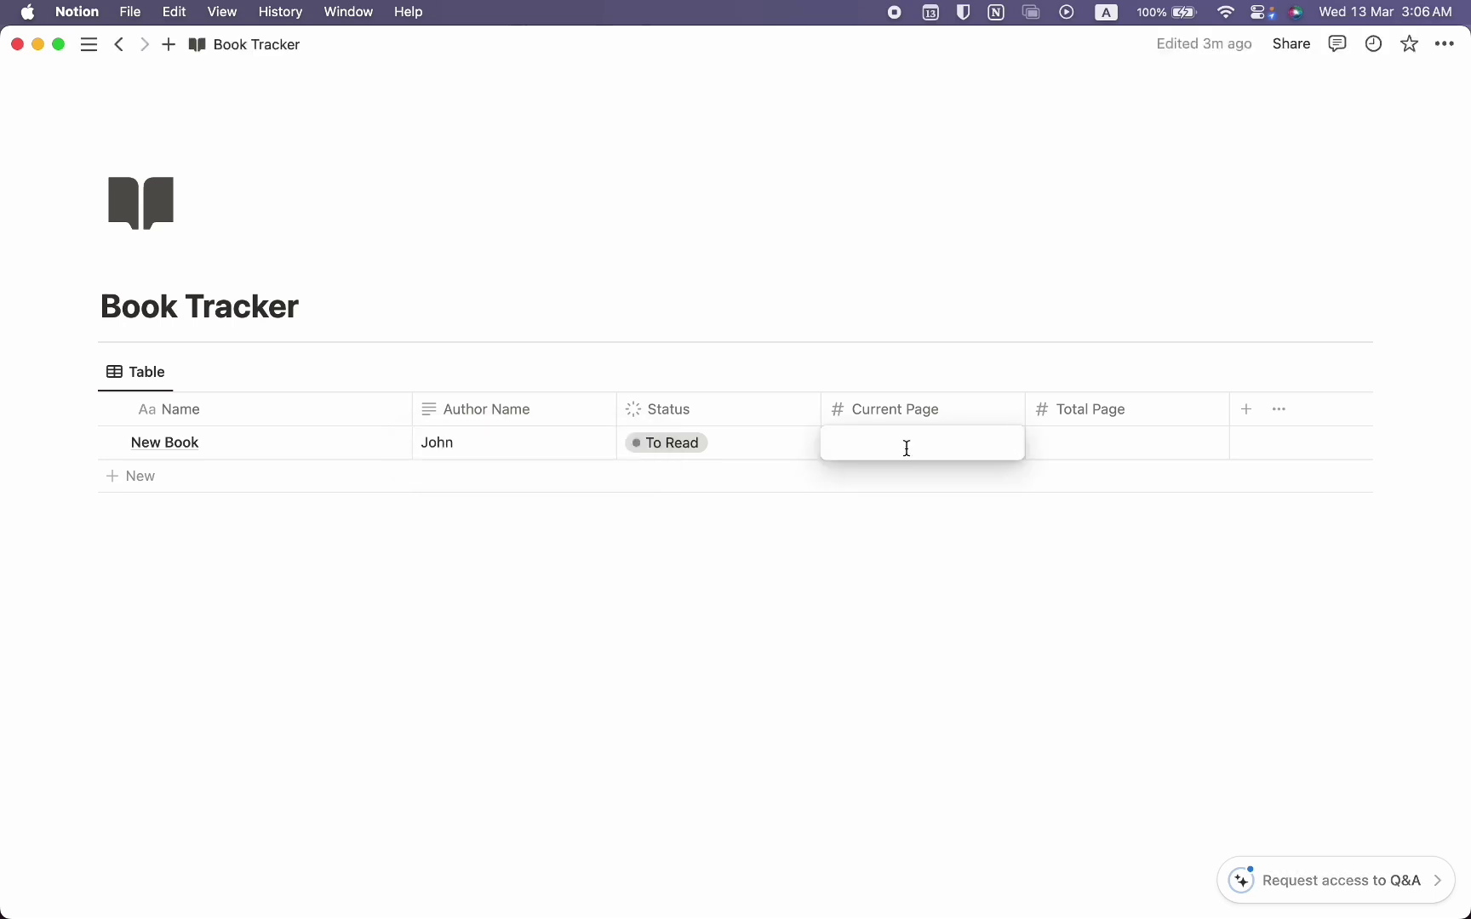
text(100)
key(Return)
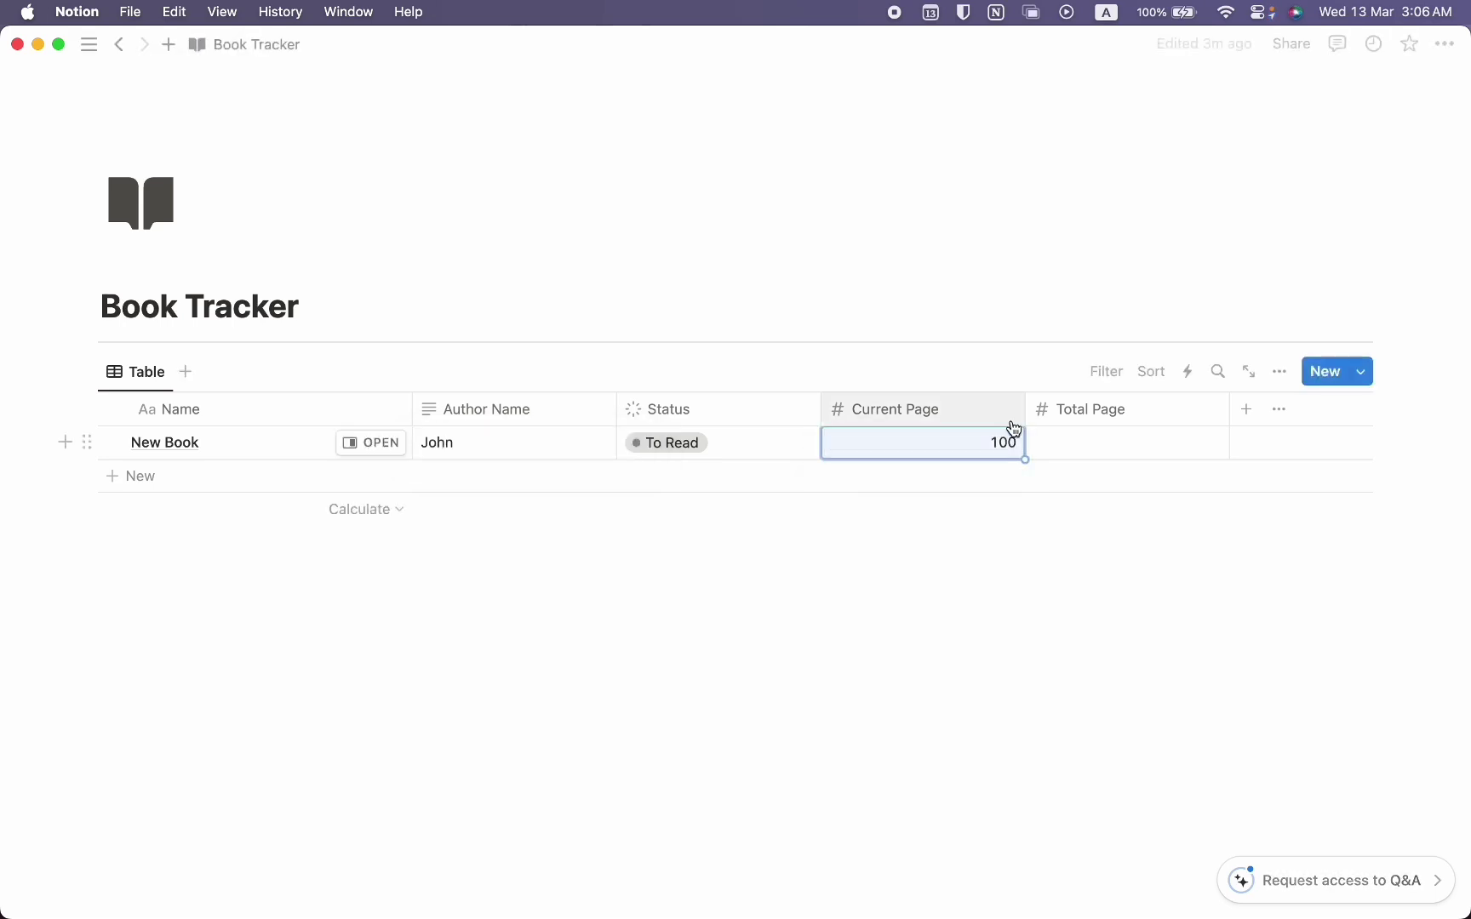
click(1064, 447)
text(500)
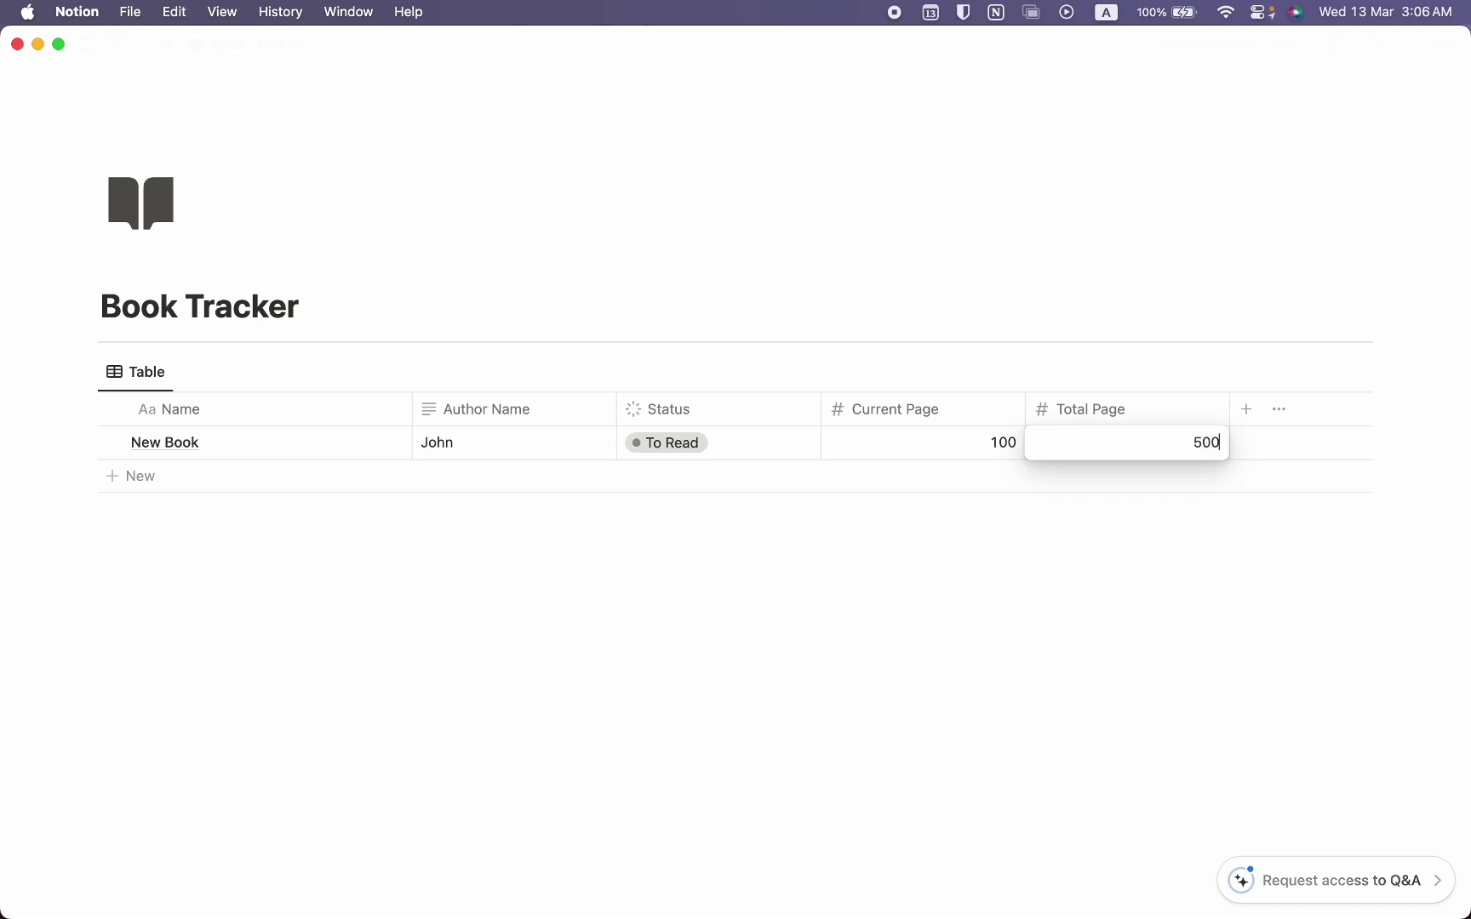
key(Return)
- Add a Formula column named Page left
click(1242, 411)
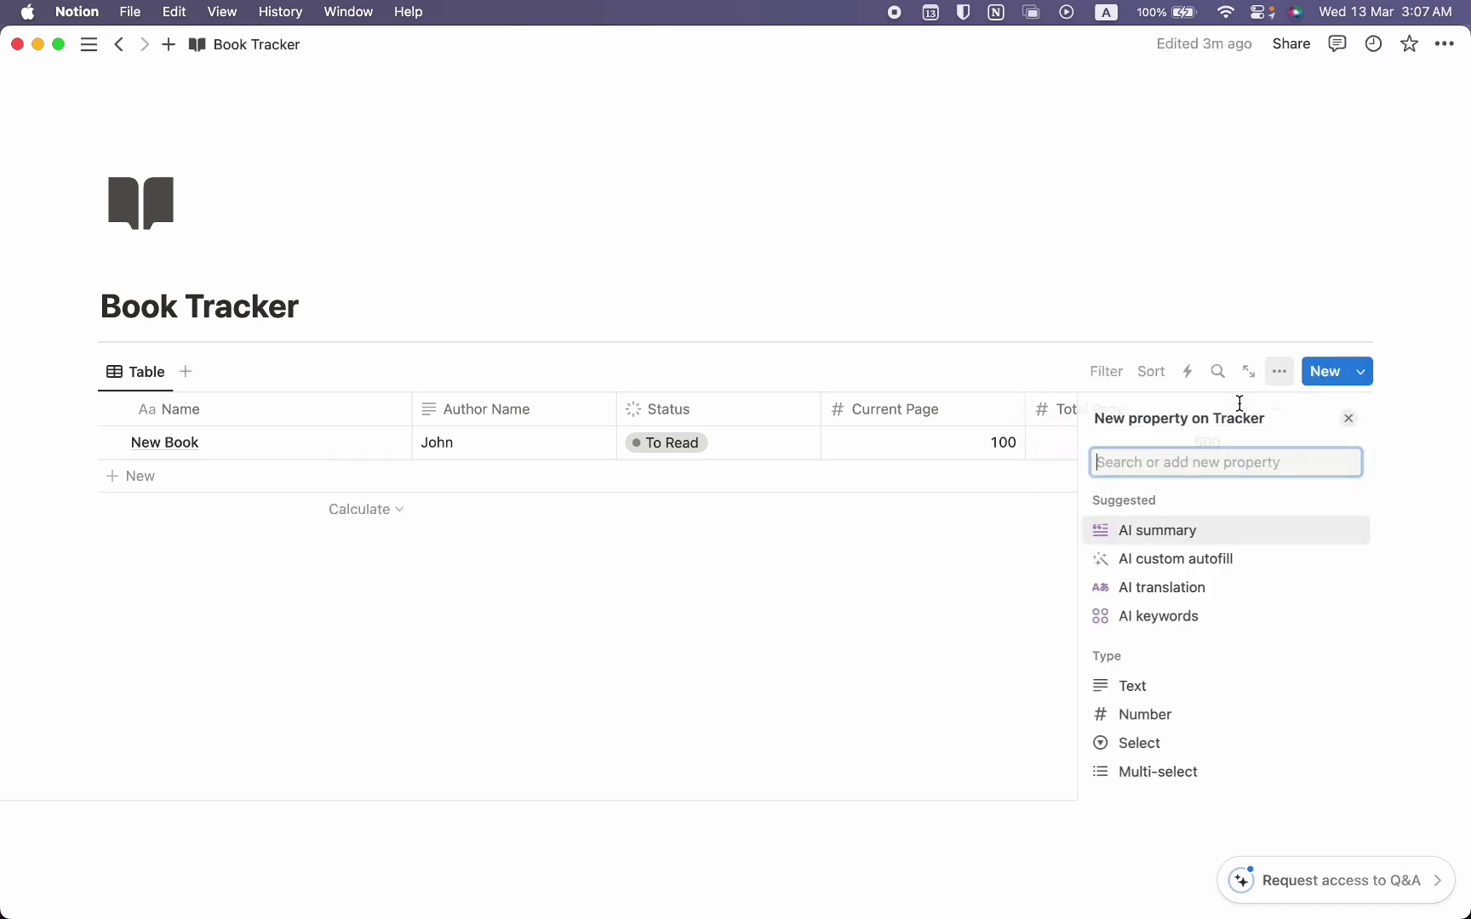
text(Formuna)
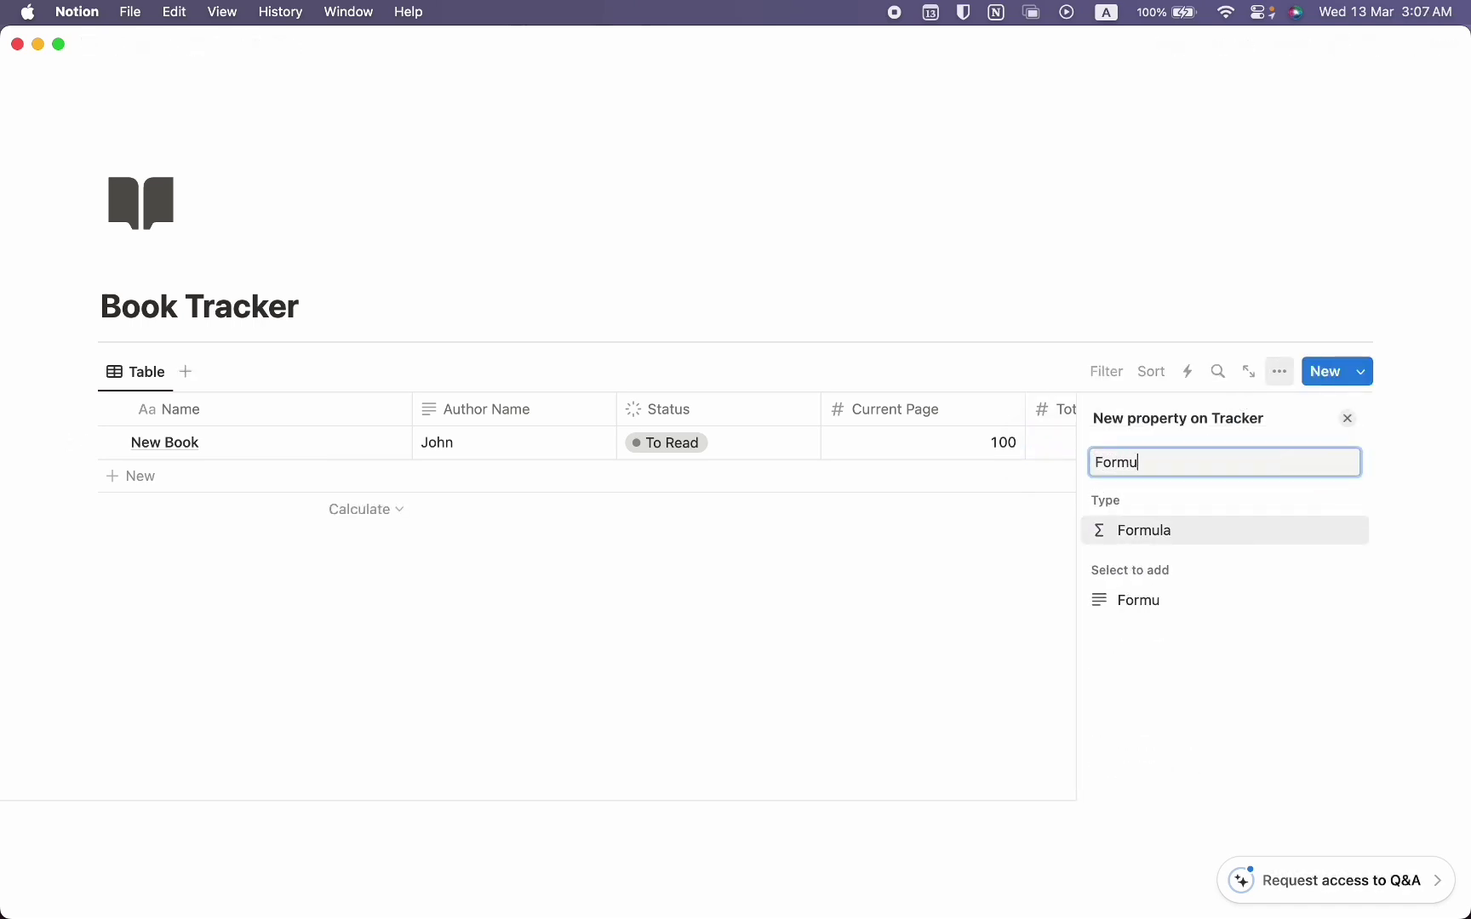
key(BackSpace)
key(BackSpace)
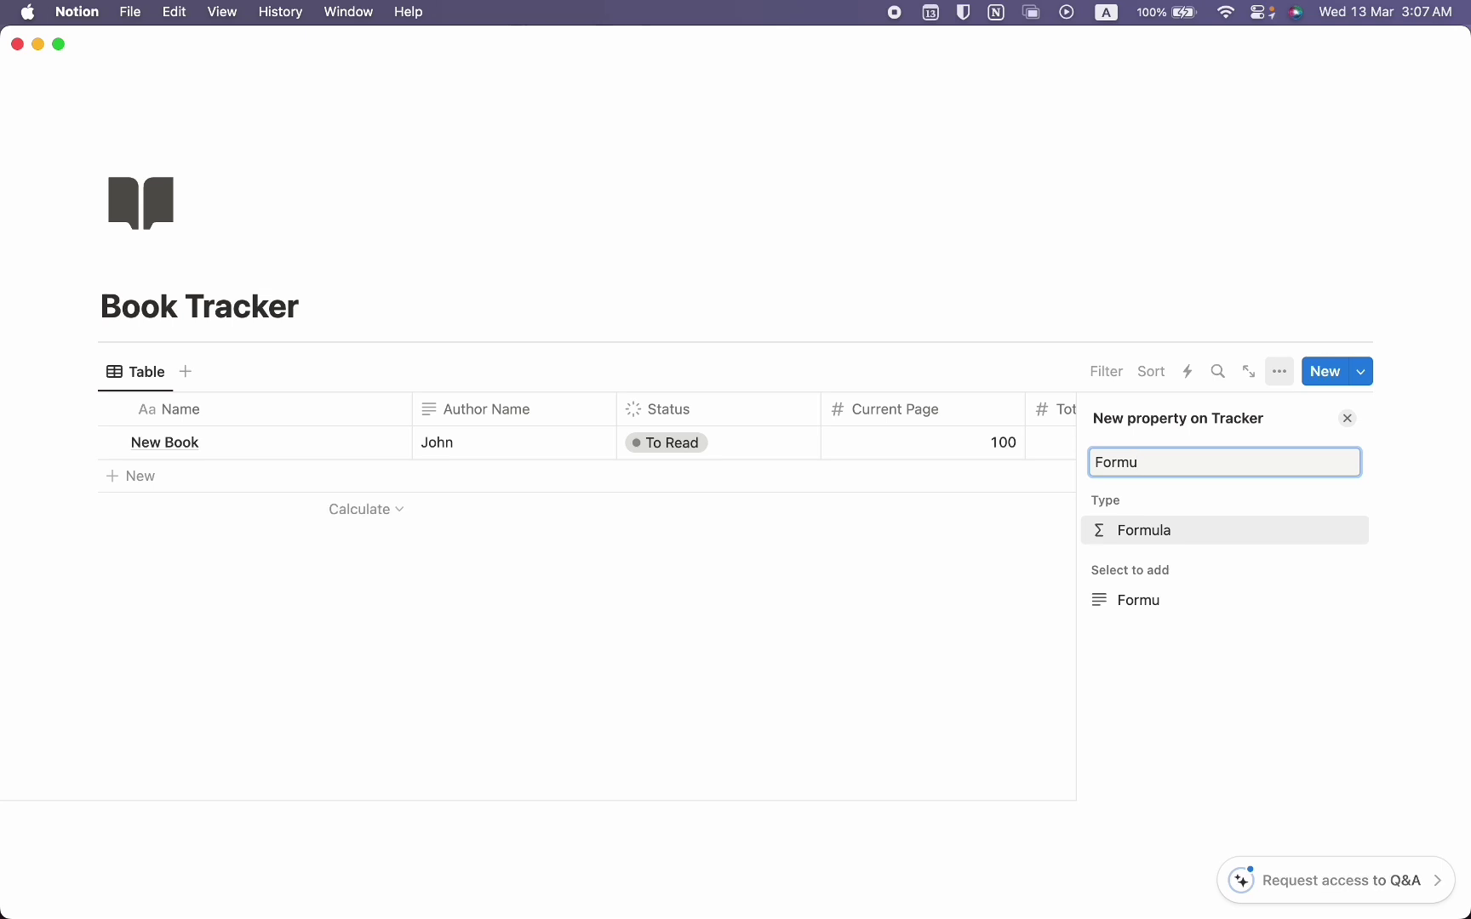
click(1207, 529)
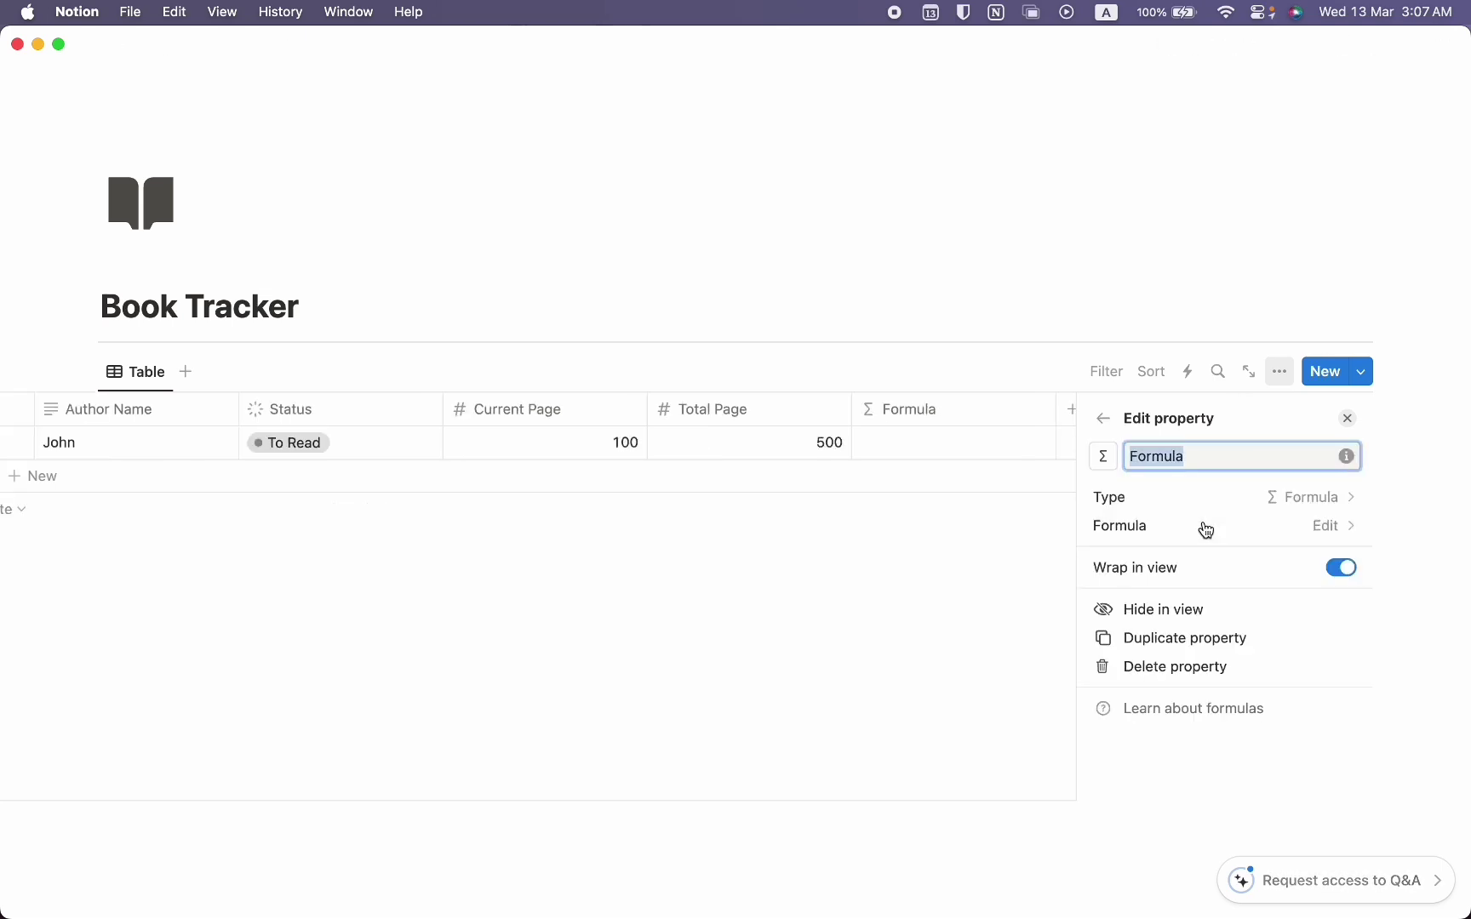
text(Page)
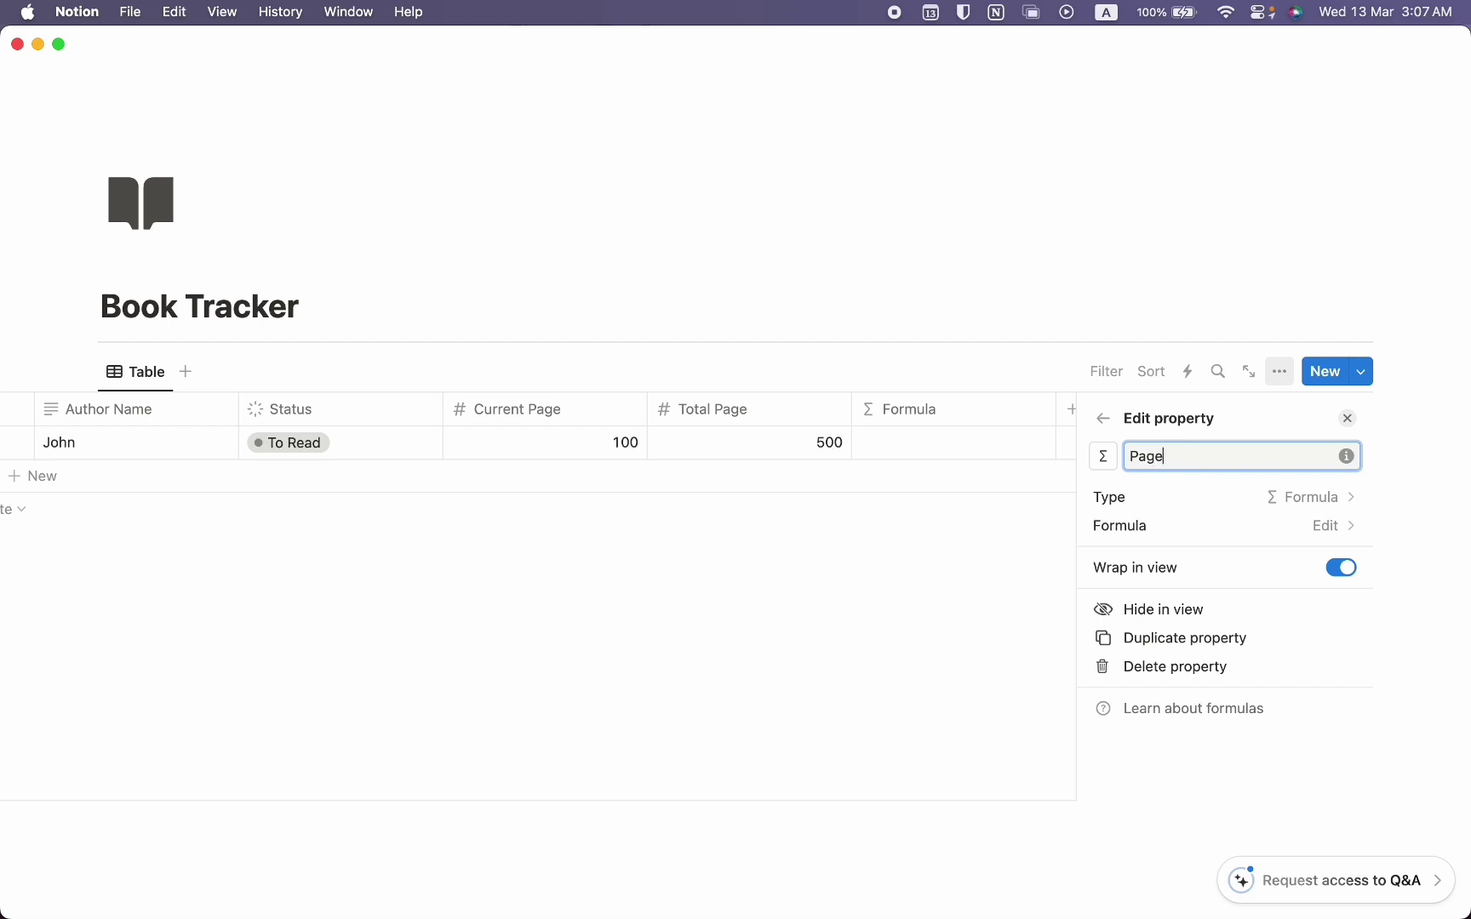
text( left)
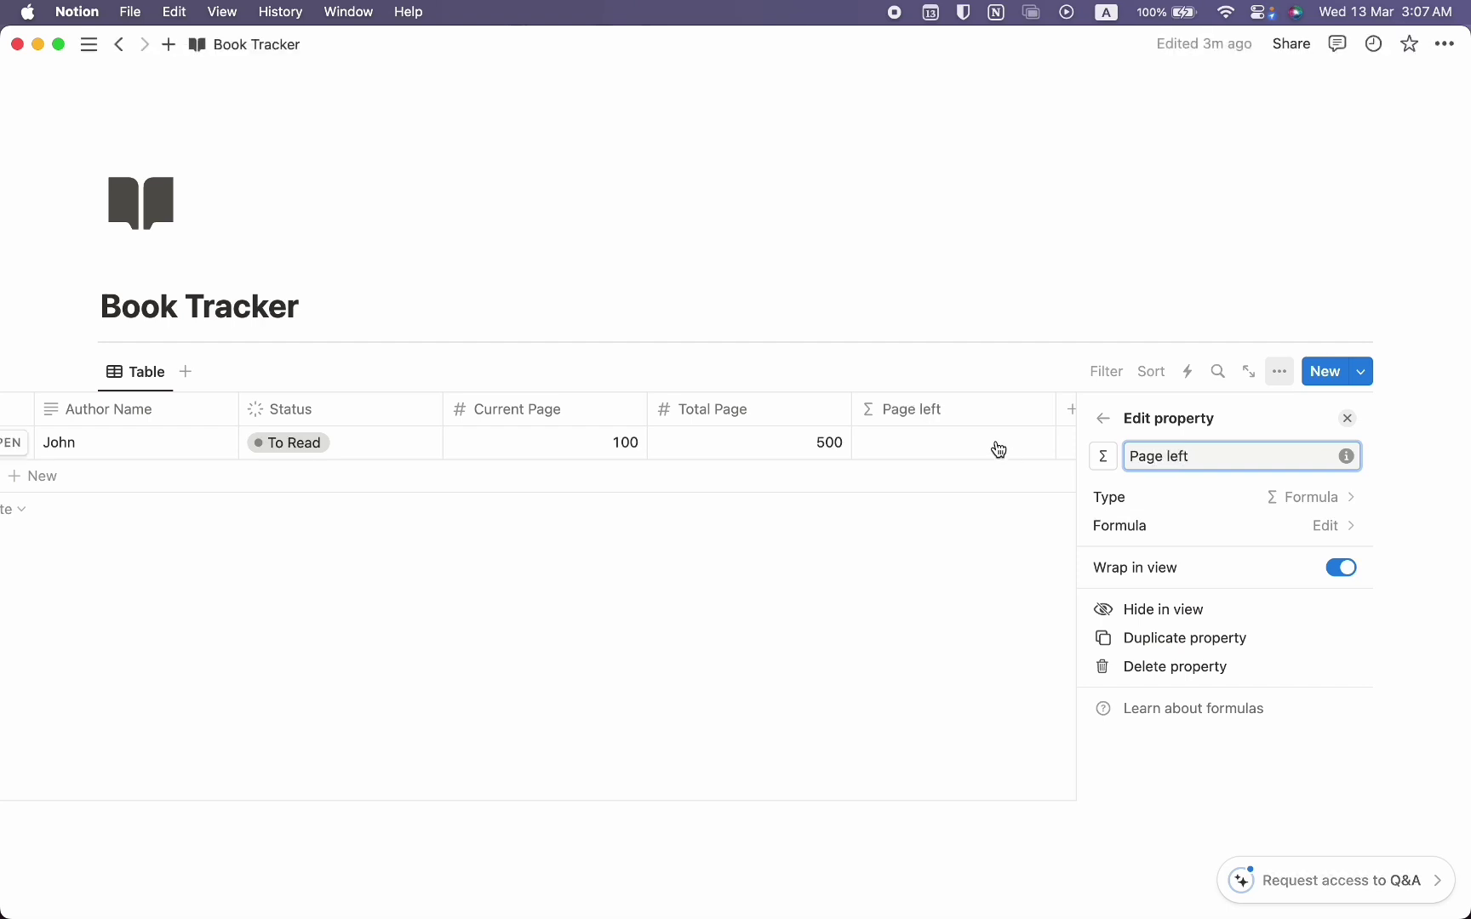
- Set the Page left formula to format(Total Page - Current Page) + " pages left"
click(1000, 450)
text(Forma)
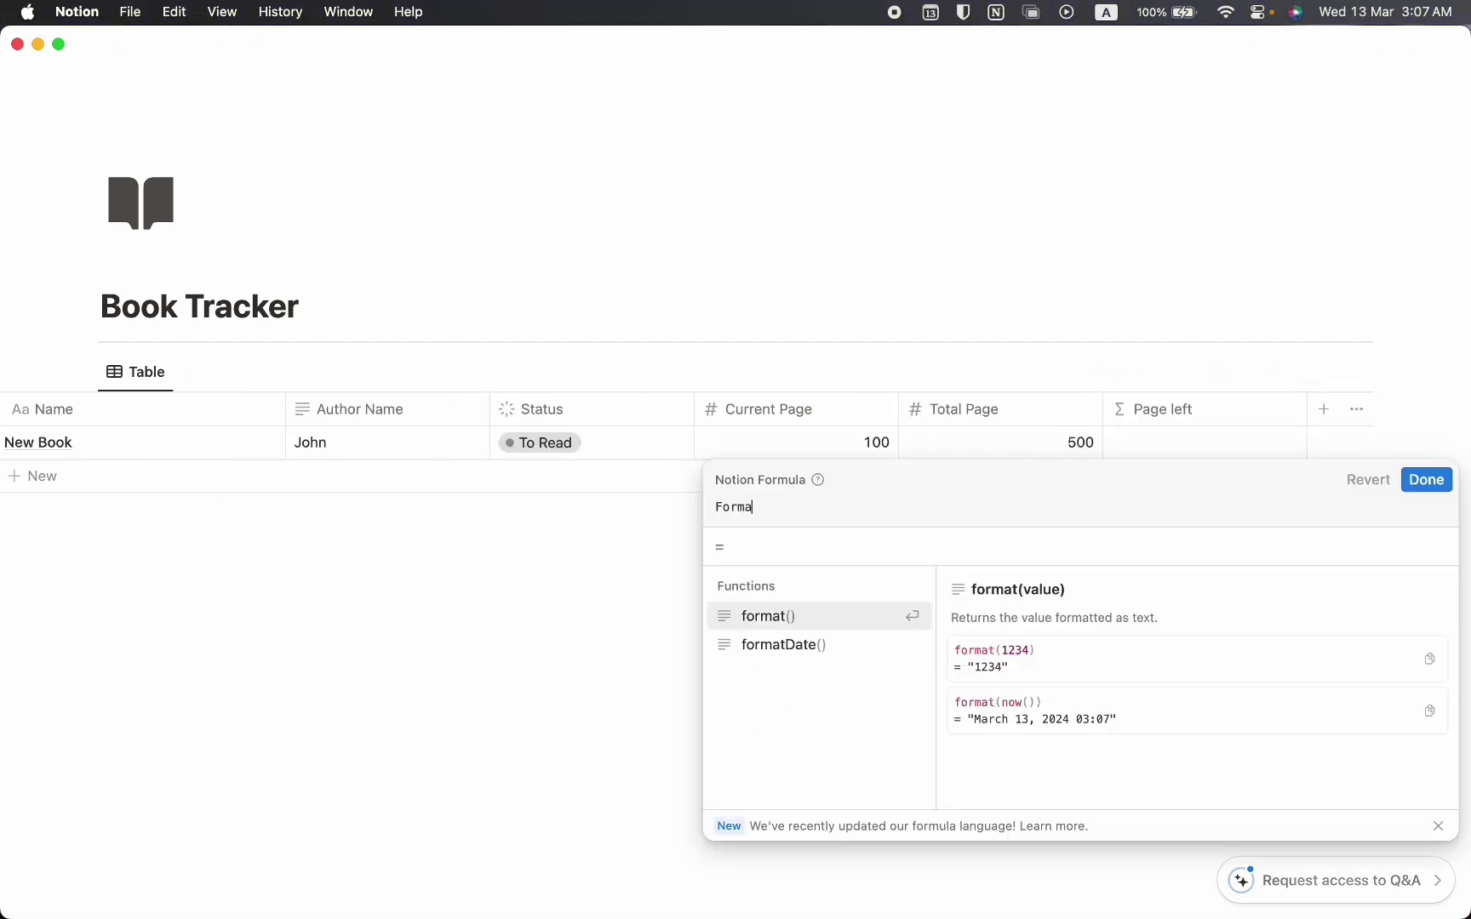
text(t)
key(Return)
text(T)
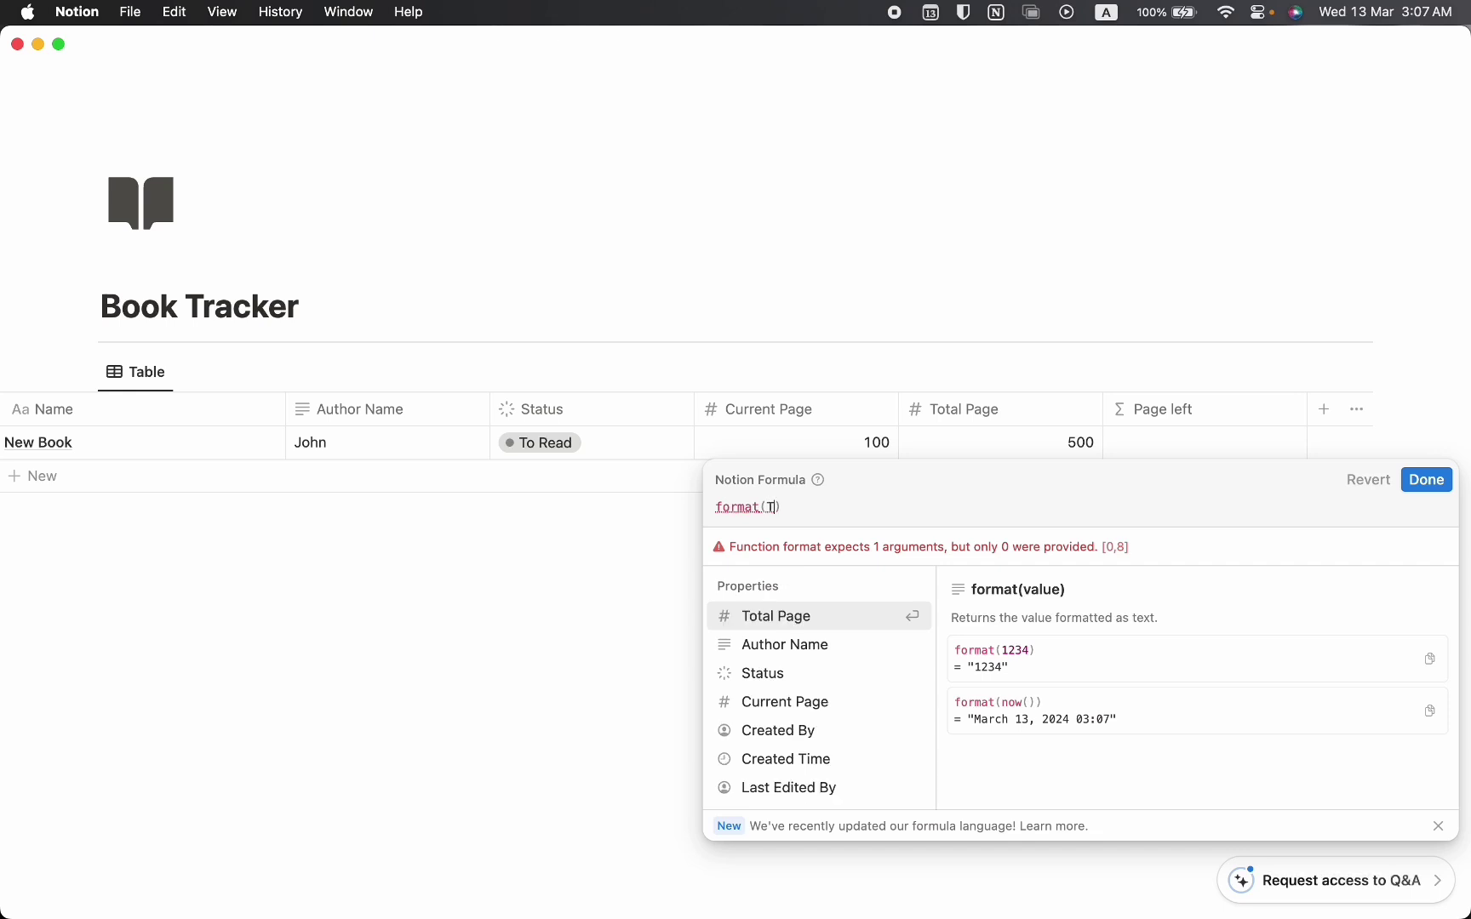
text(otal)
click(785, 608)
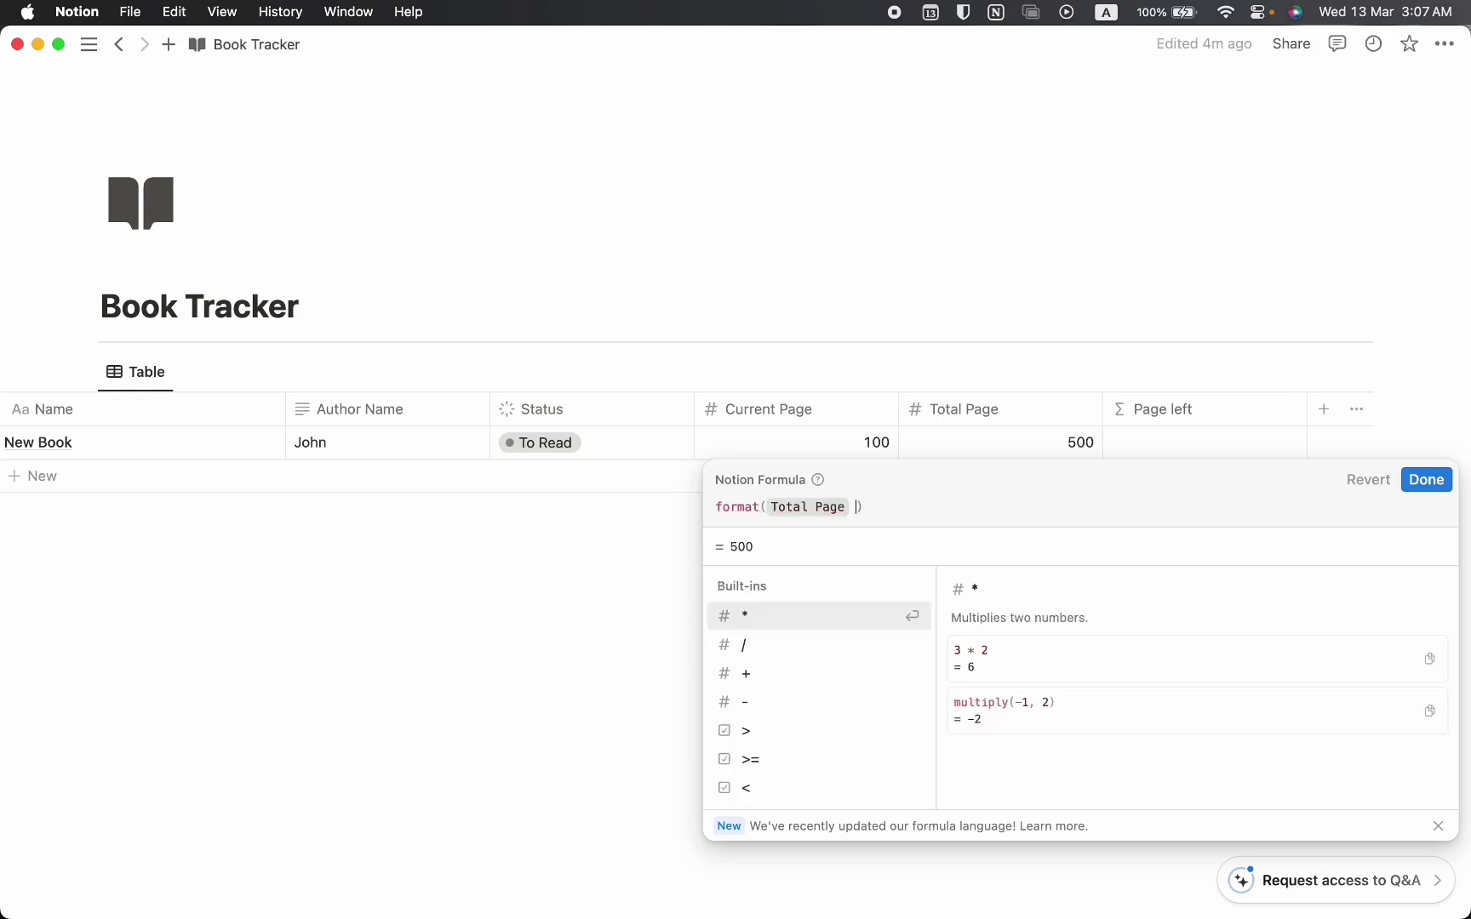
text(- Curr)
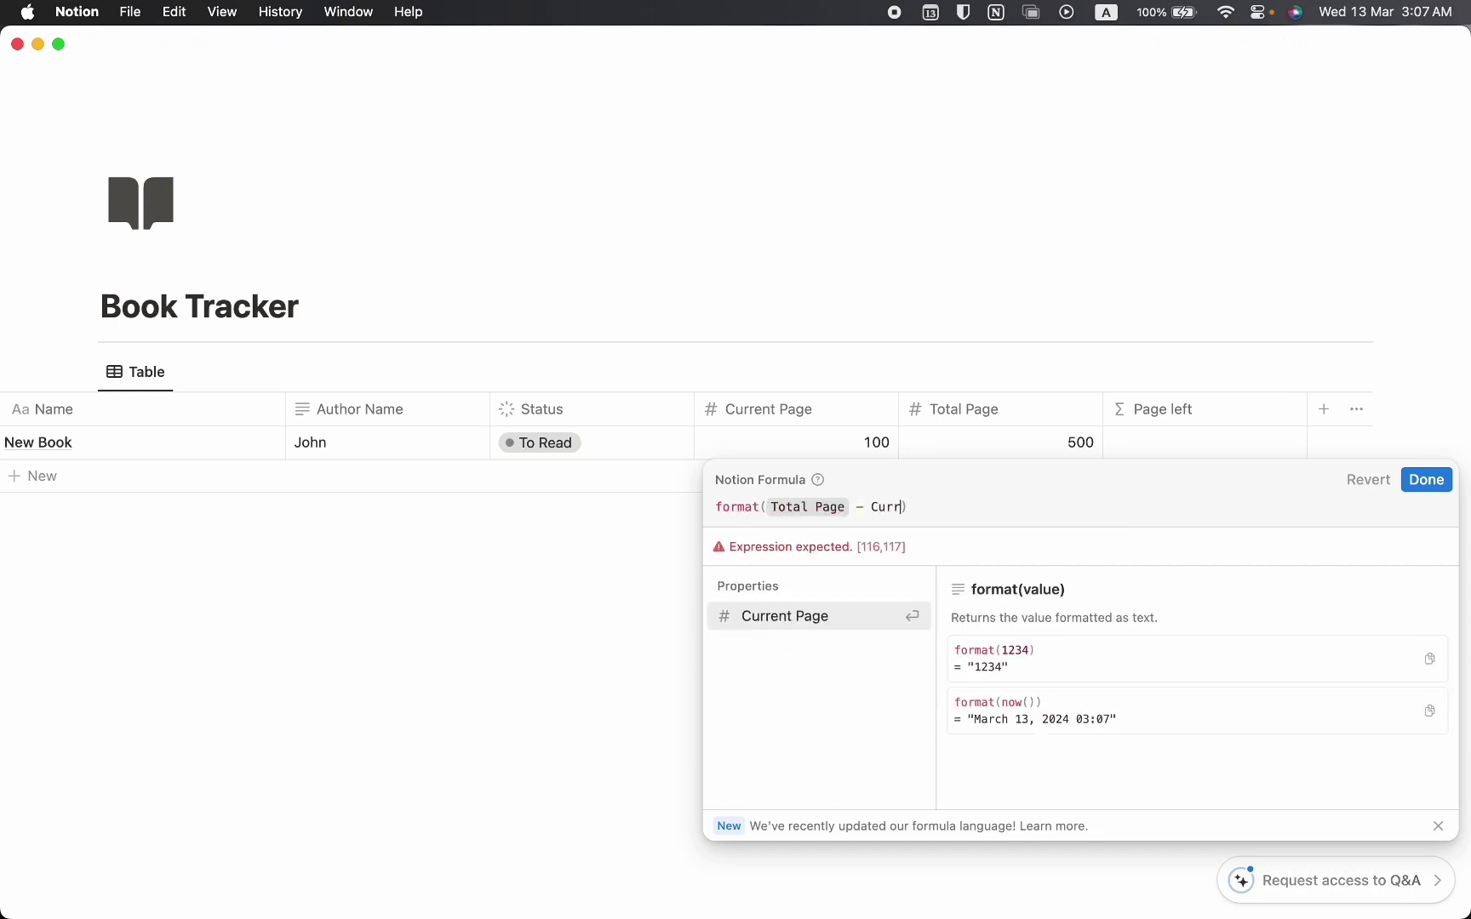
key(Return)
text() )
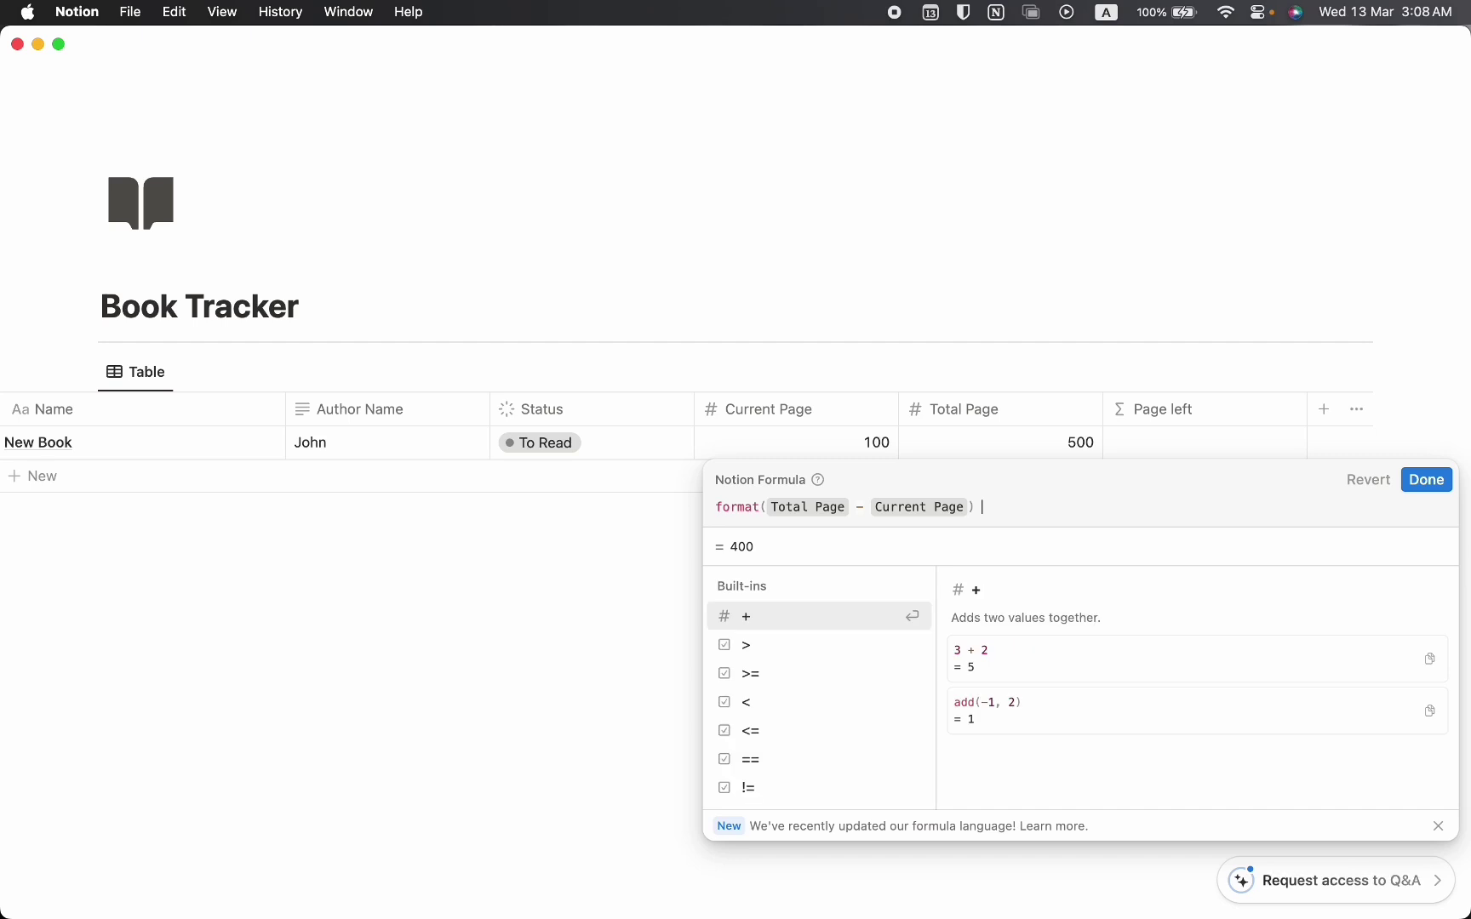
text(+ " page)
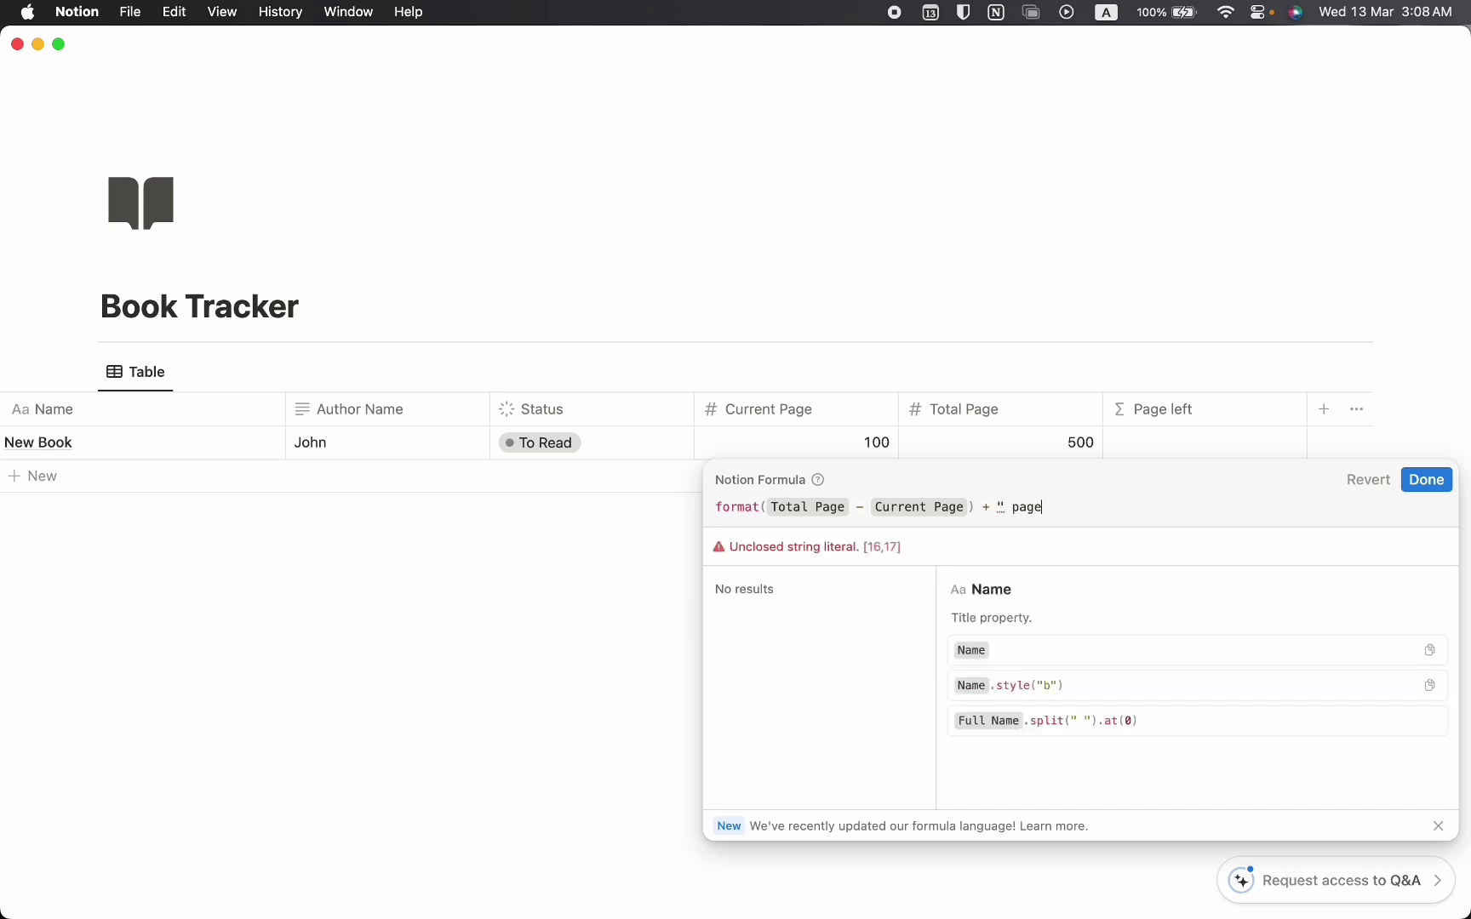
text(s left")
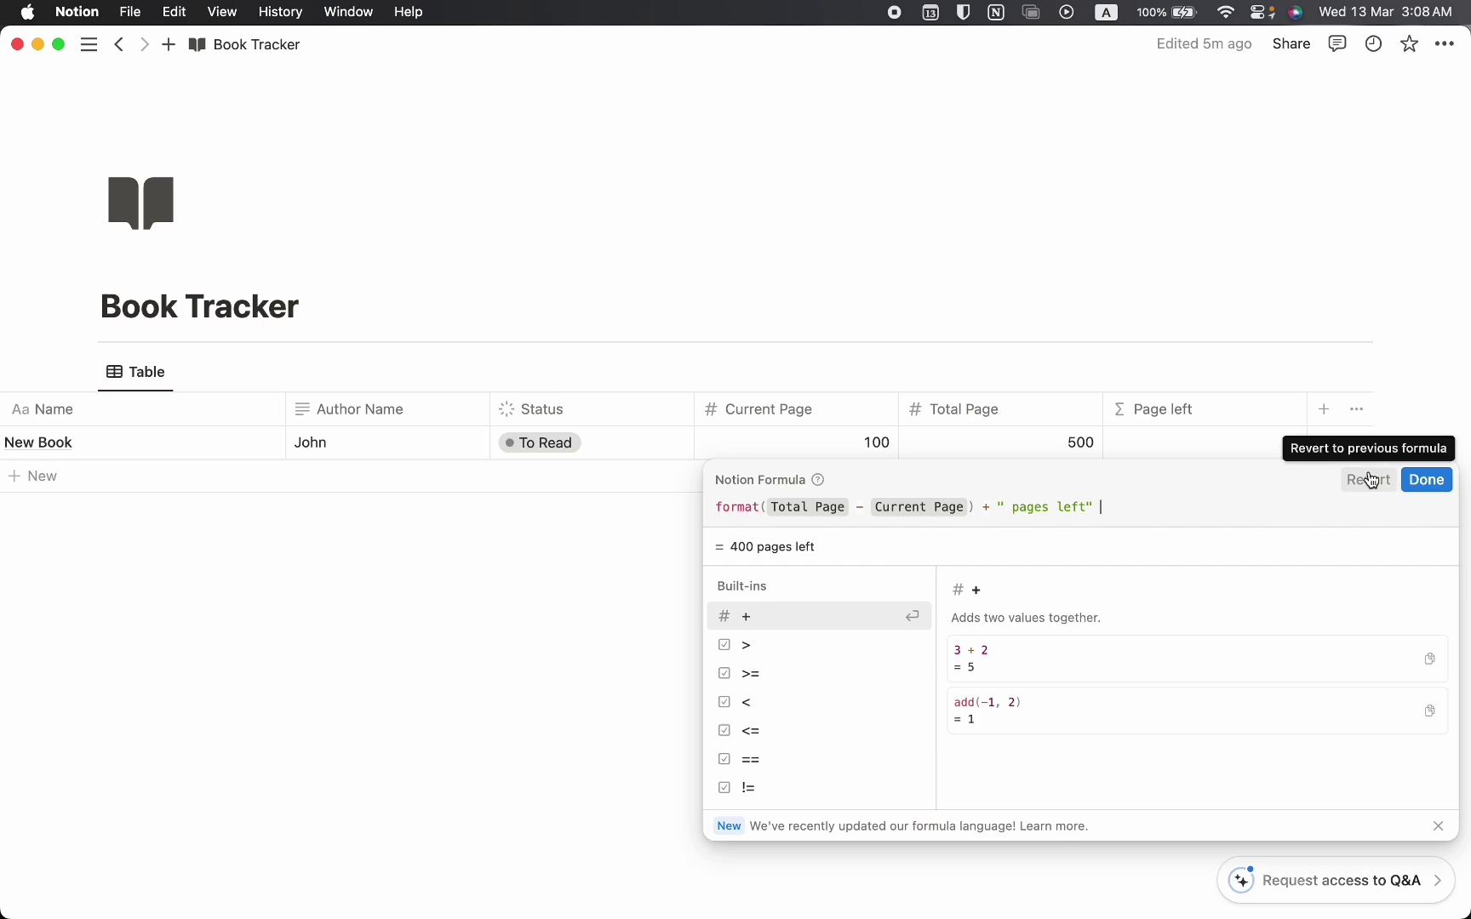
click(1424, 480)
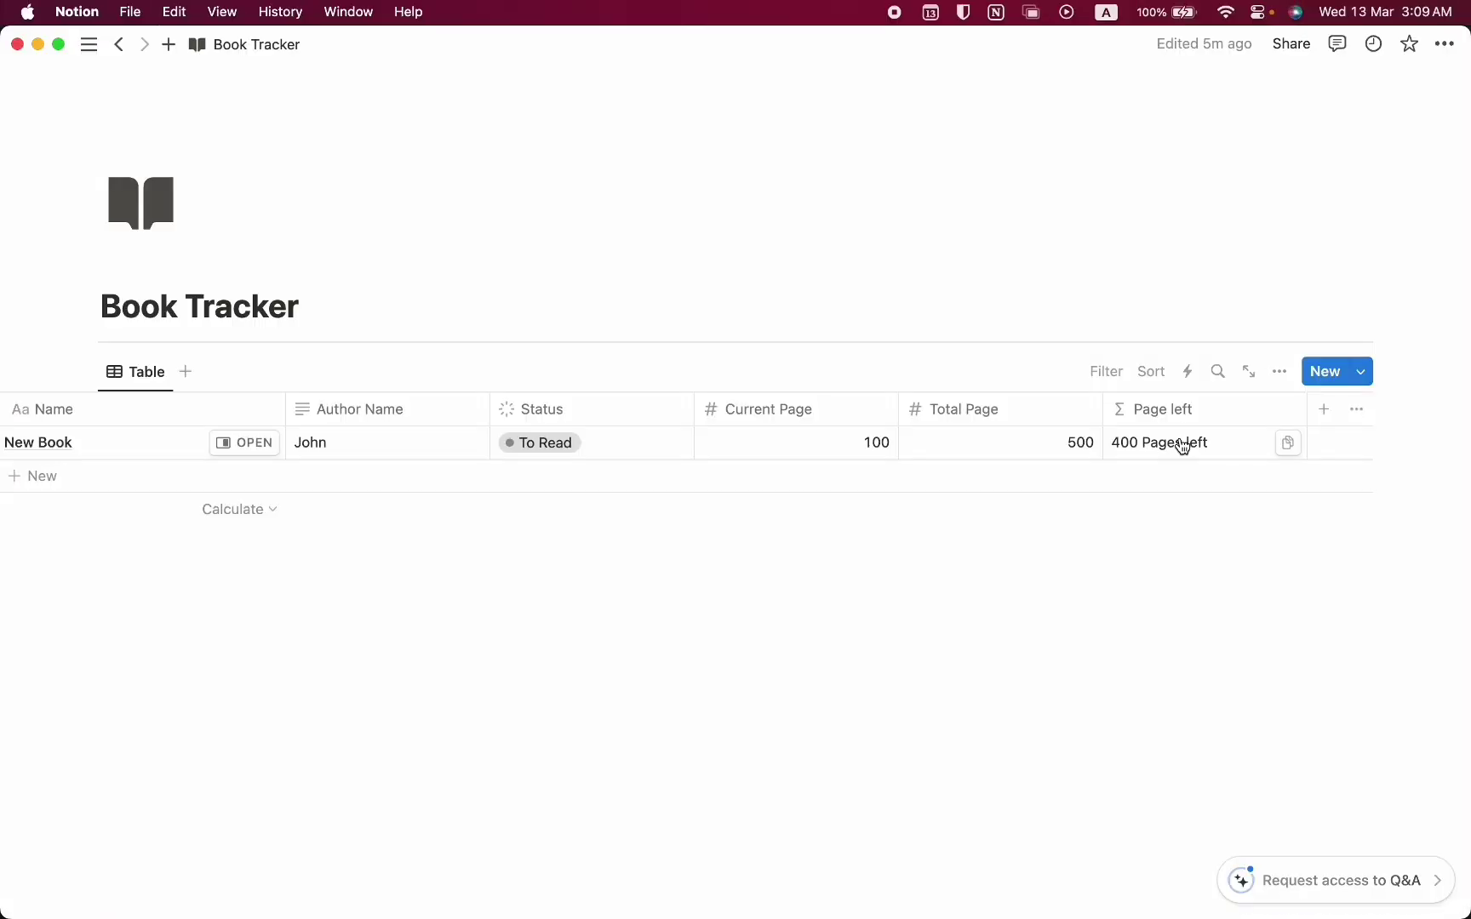
- Add another Formula column named Progress
click(1322, 411)
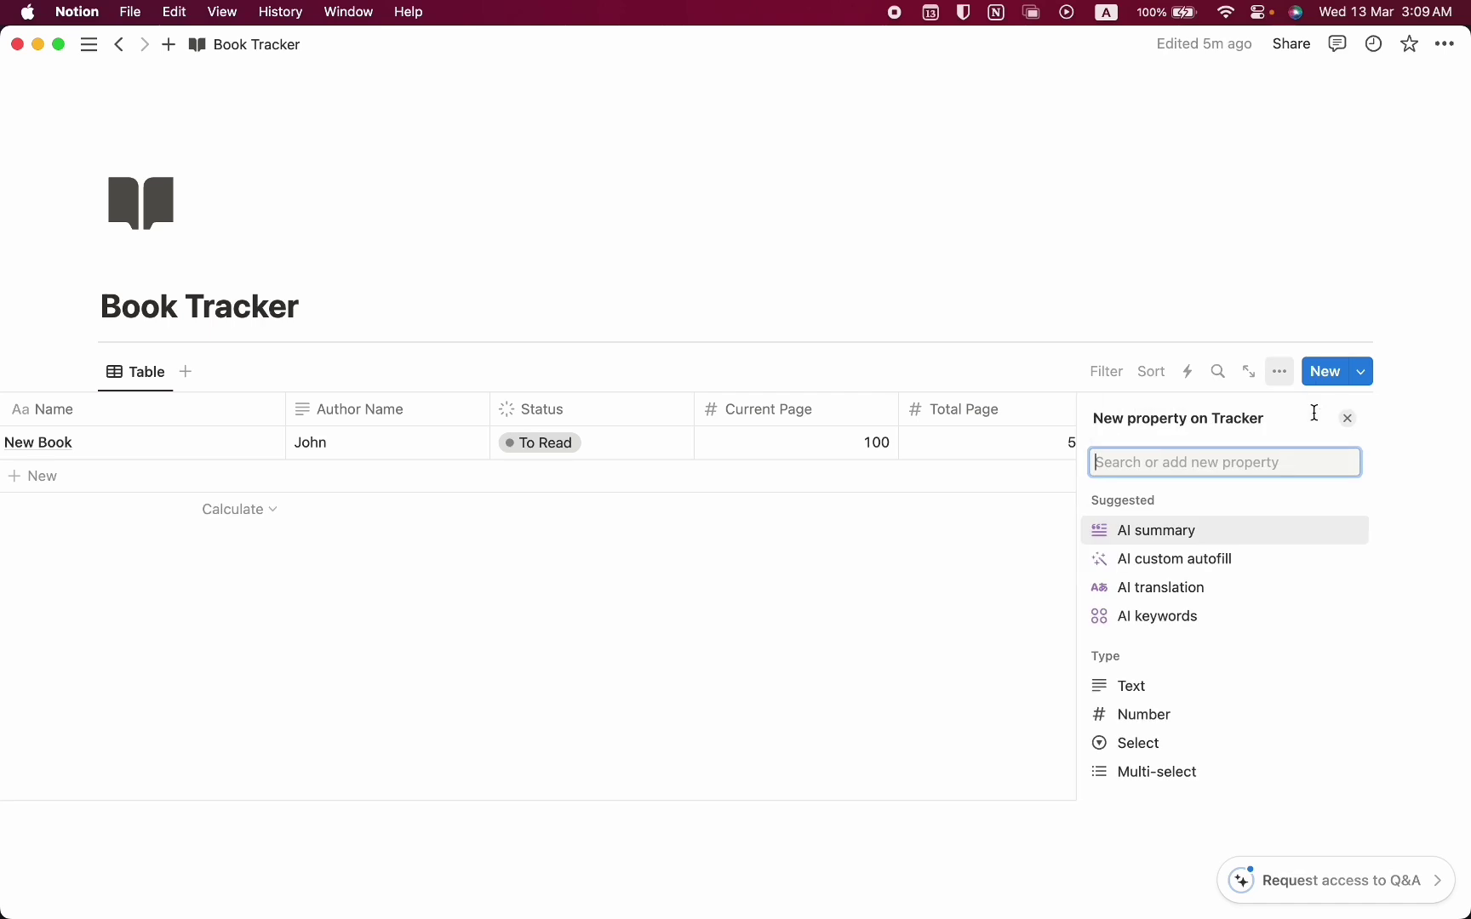
scroll(1239, 703, down, 2)
text(form)
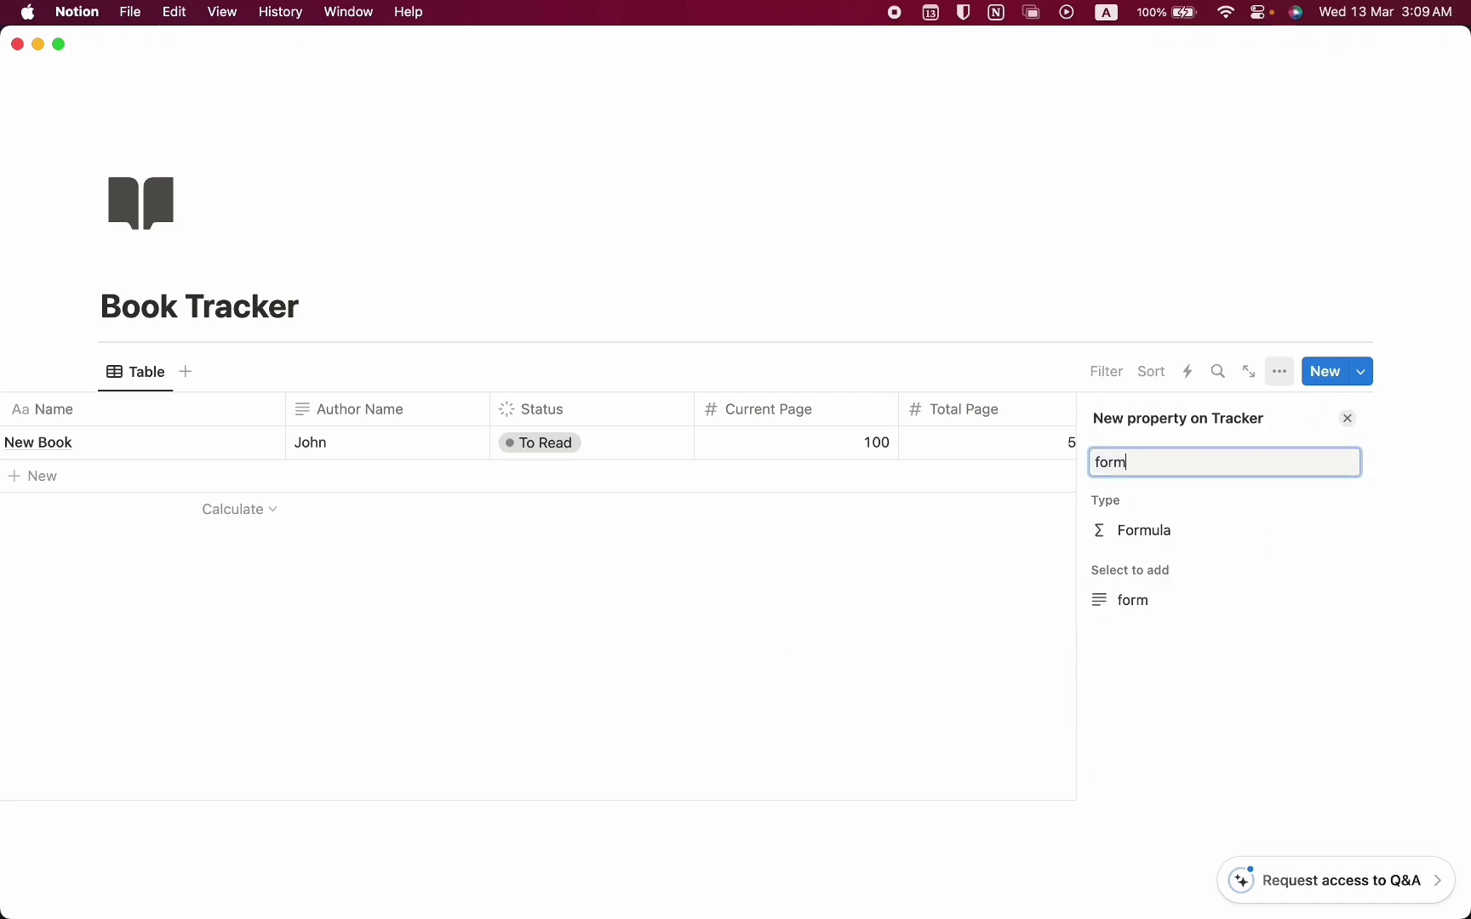
click(1146, 530)
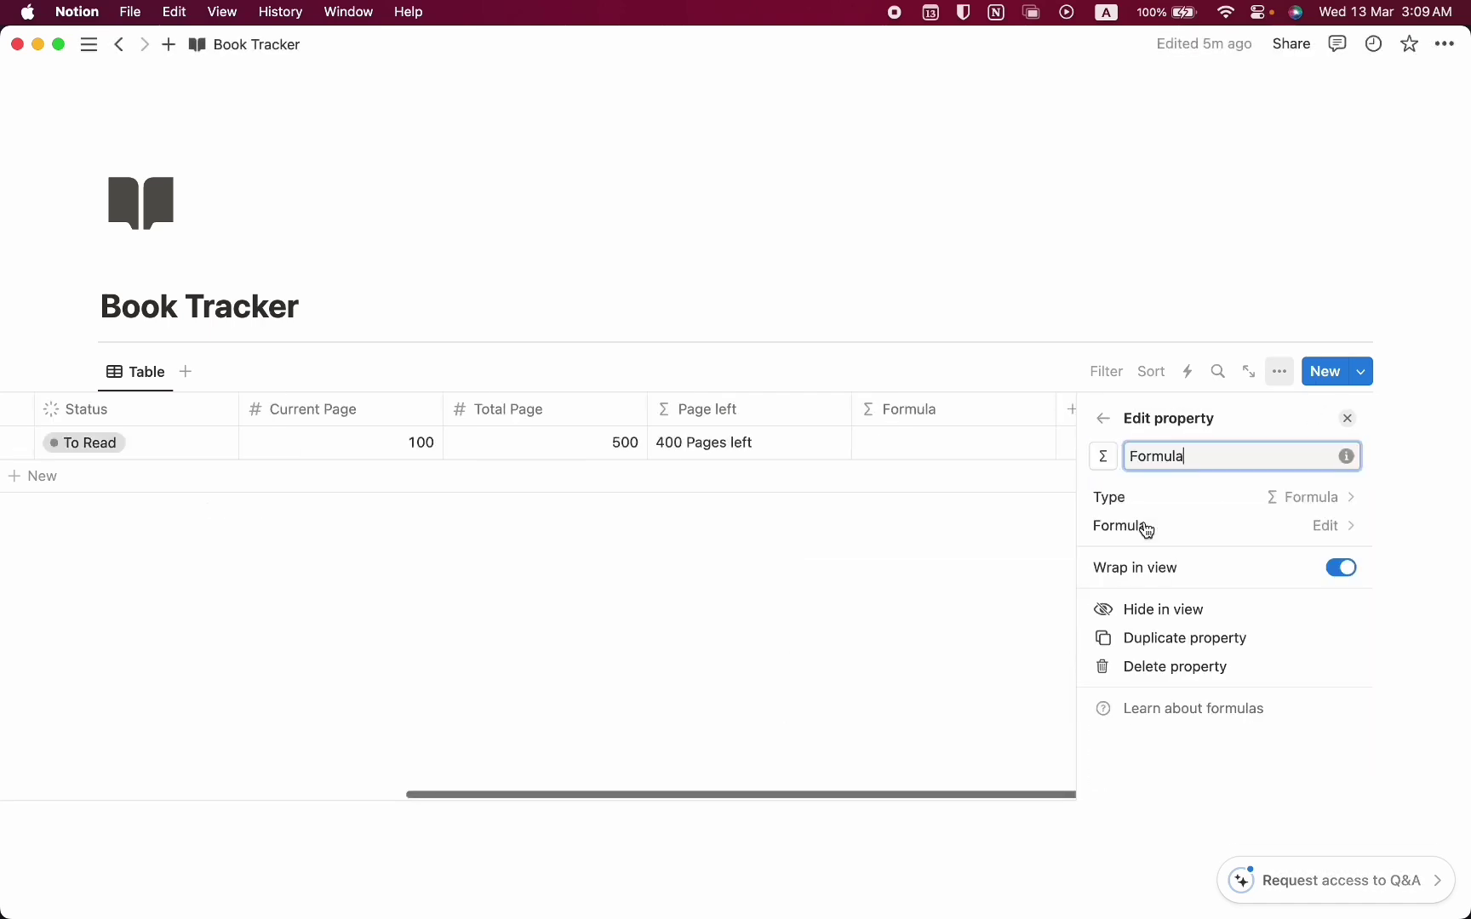
double_click(1166, 467)
text(P)
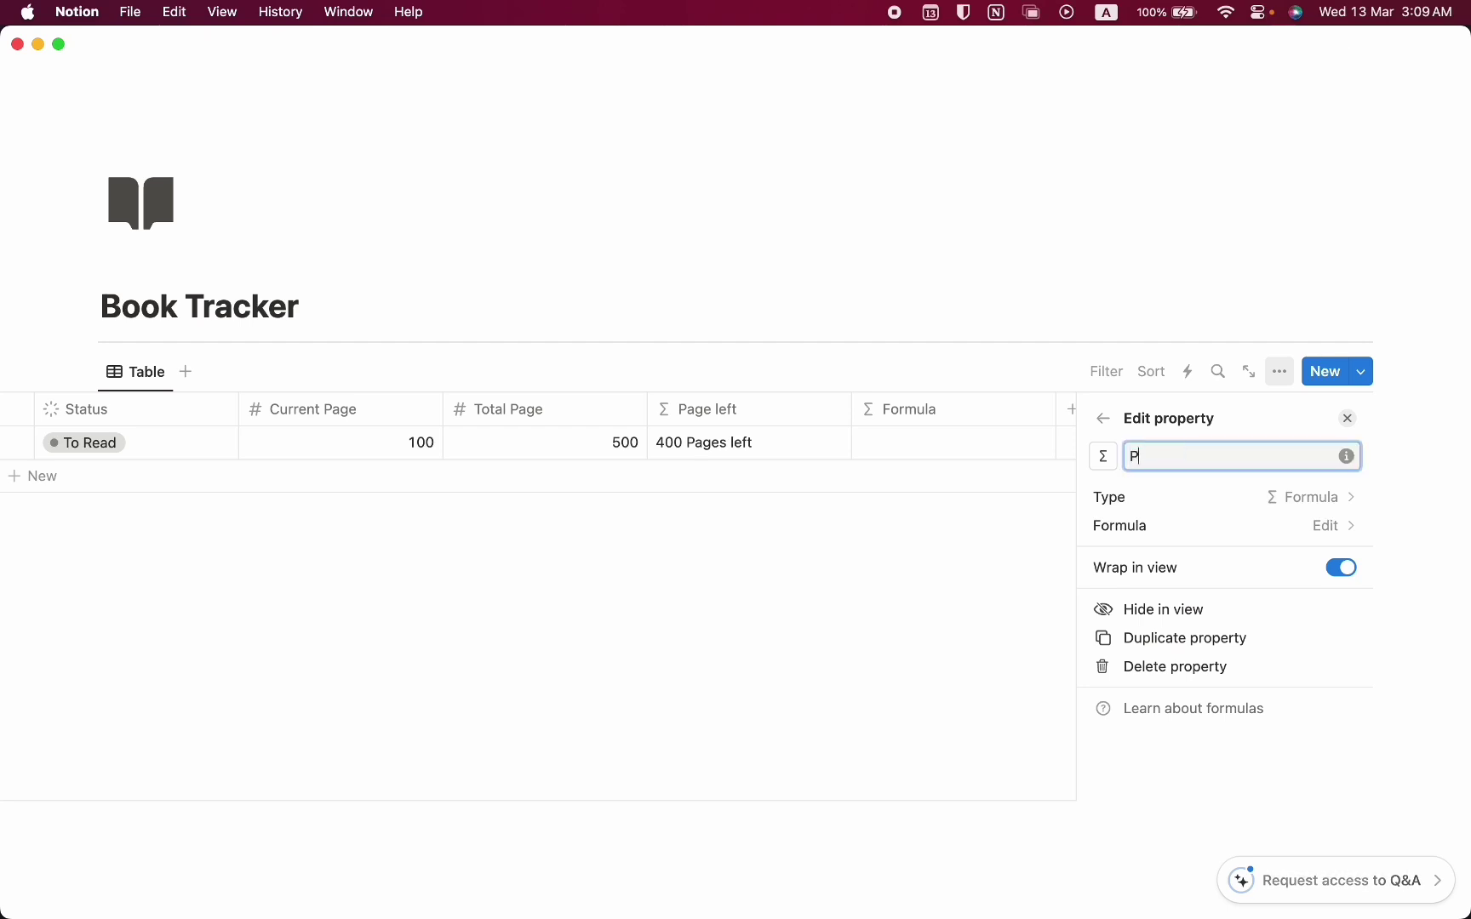
text(rogress)
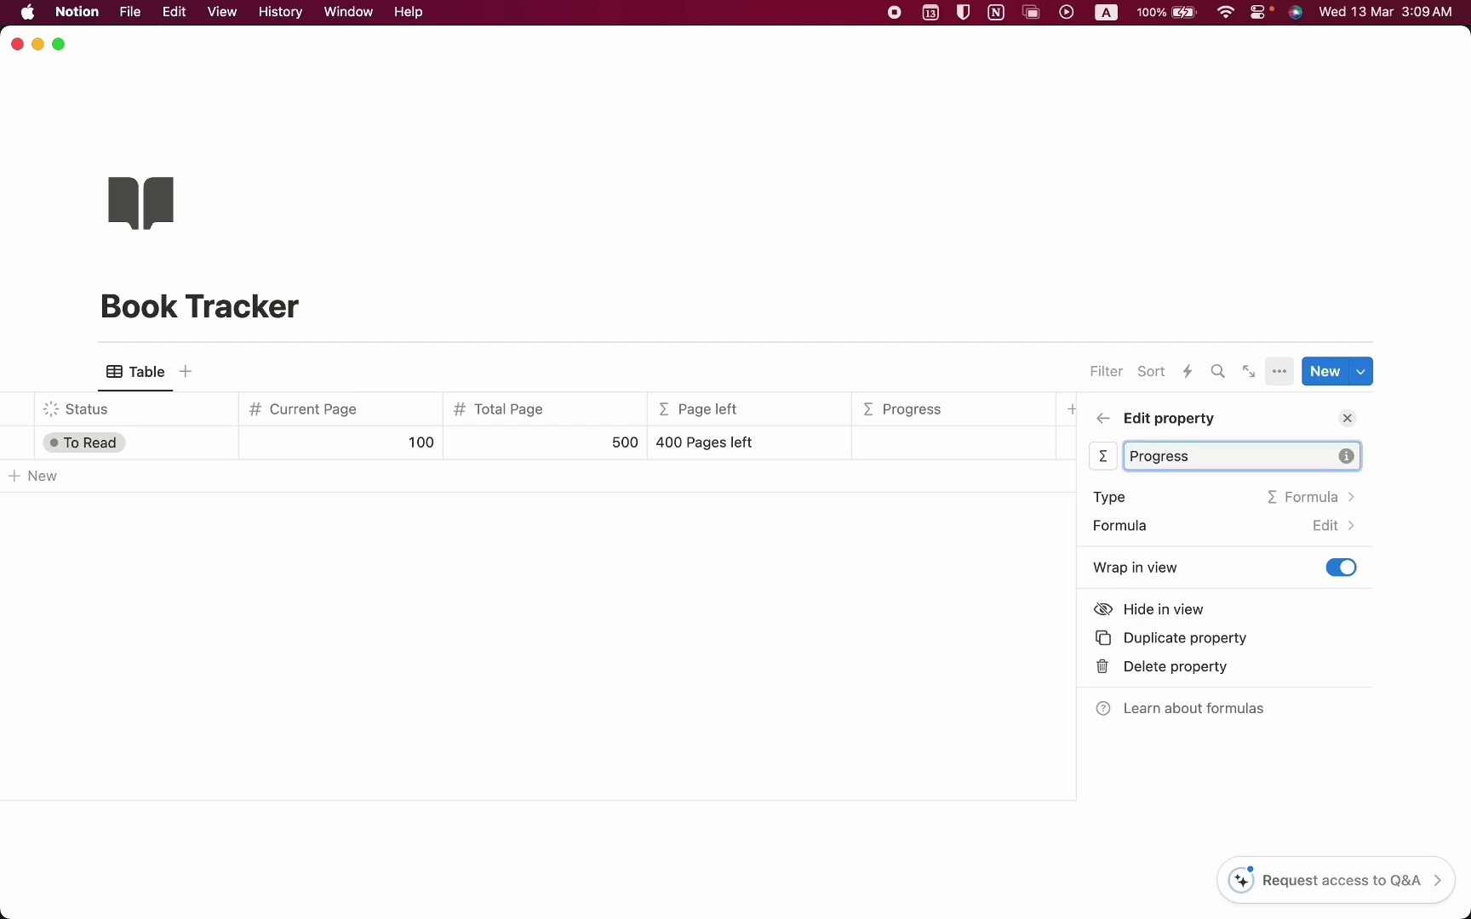
- Set the Progress formula to round((Current Page / Total Page) * 100) / 100
click(991, 447)
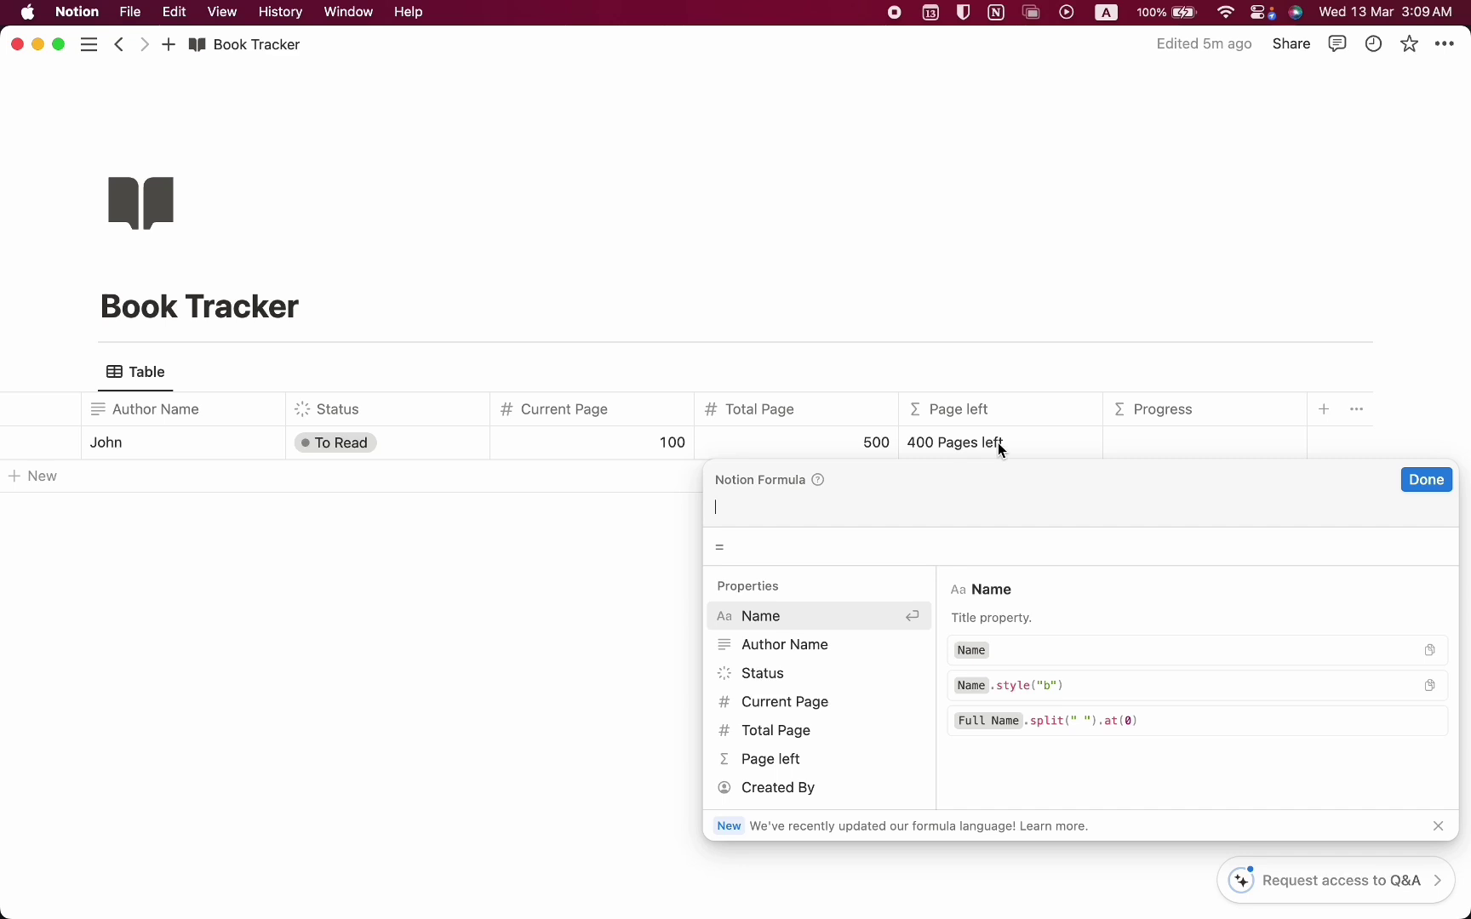
text(roun)
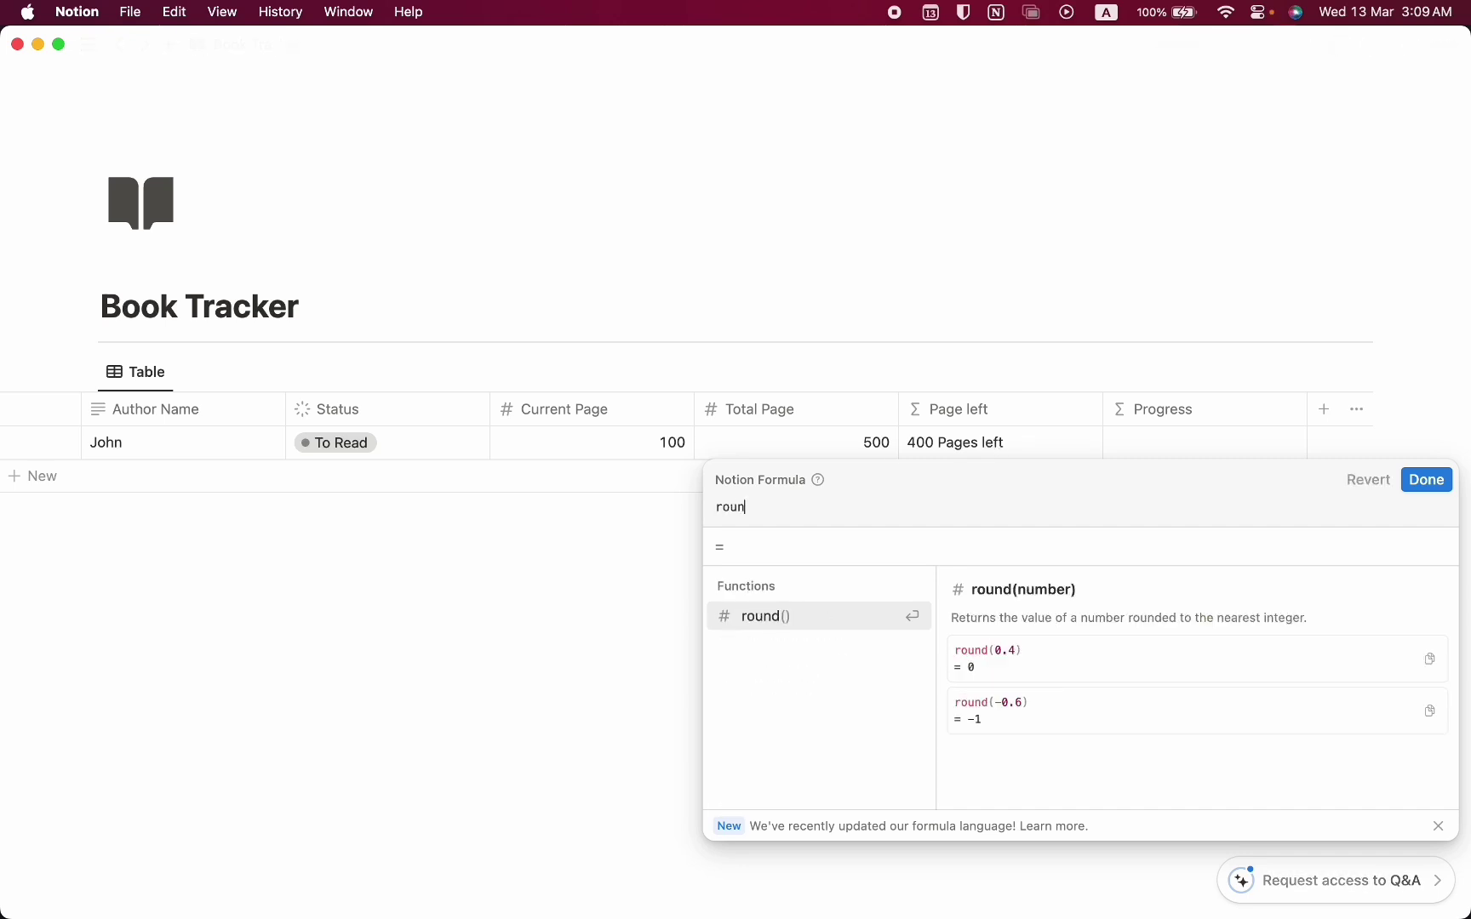
click(788, 627)
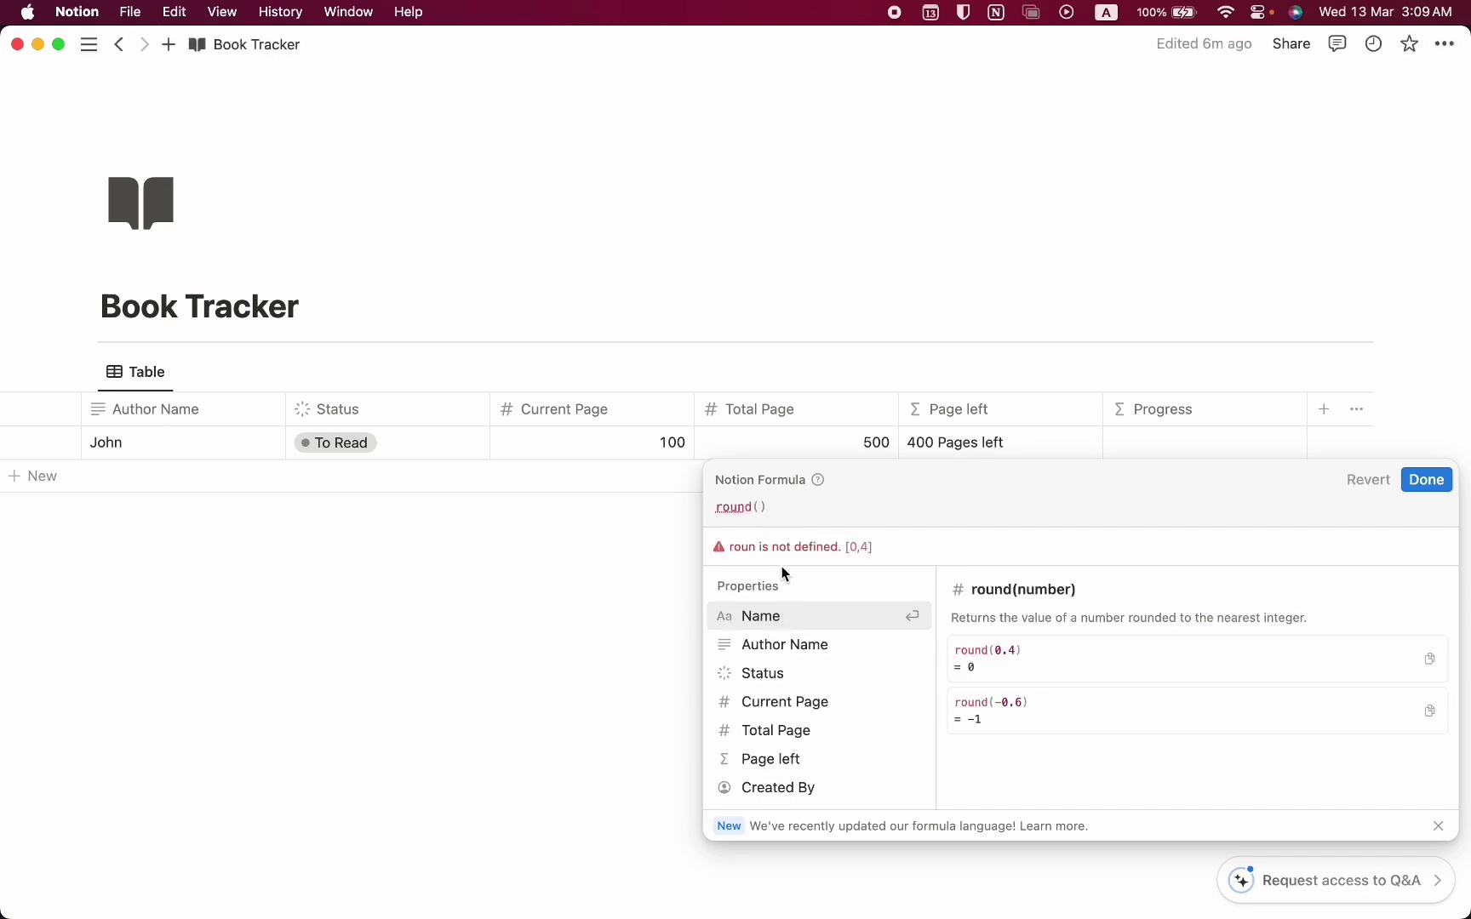
text((cur)
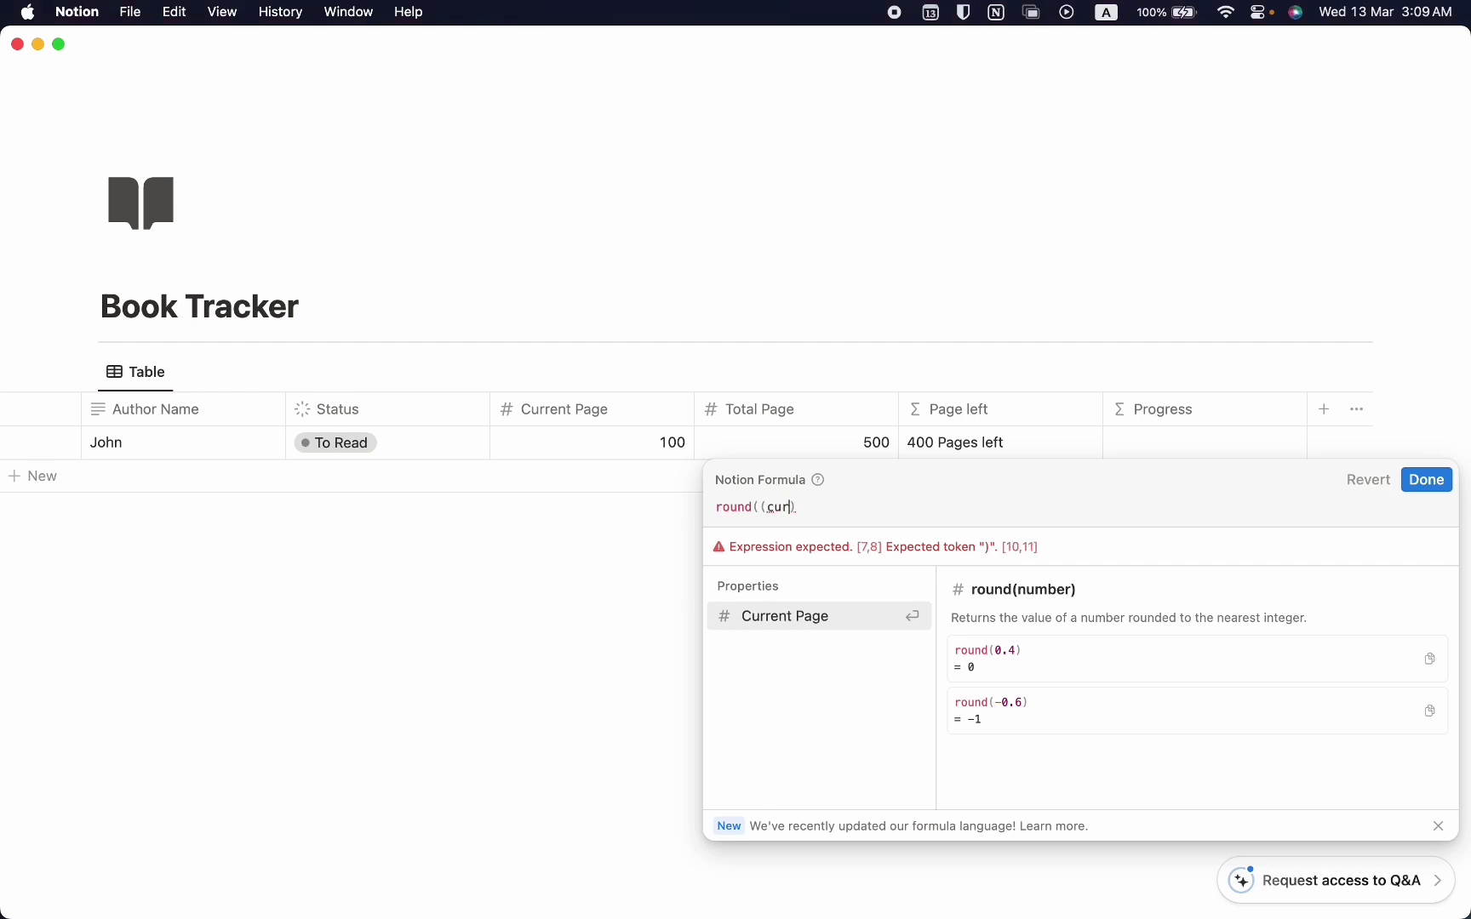
text(r)
click(785, 614)
text(/ )
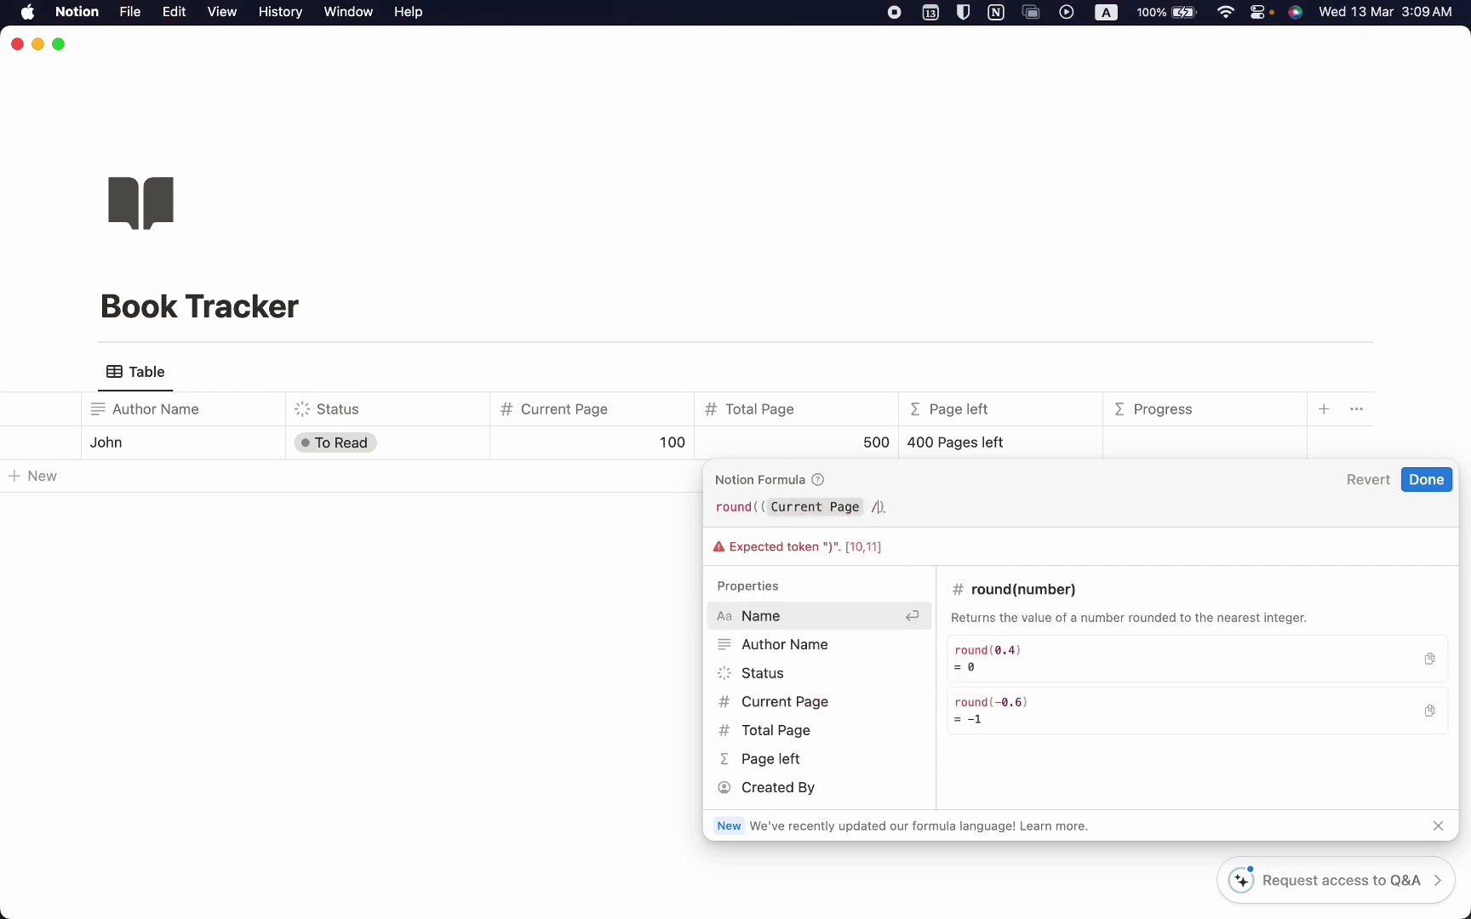
text(total)
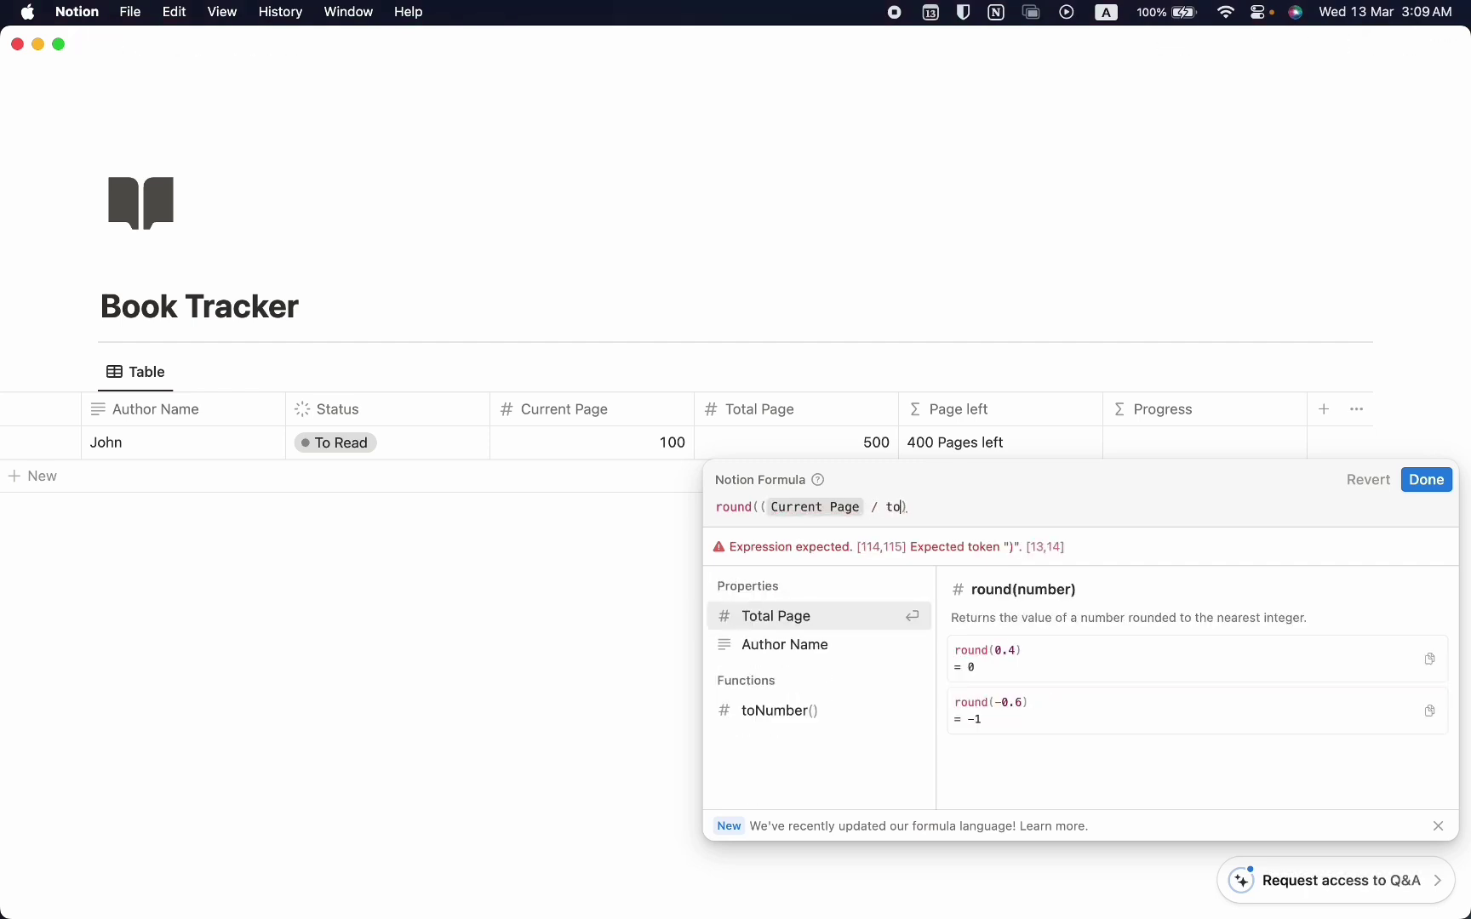
click(788, 617)
text() *)
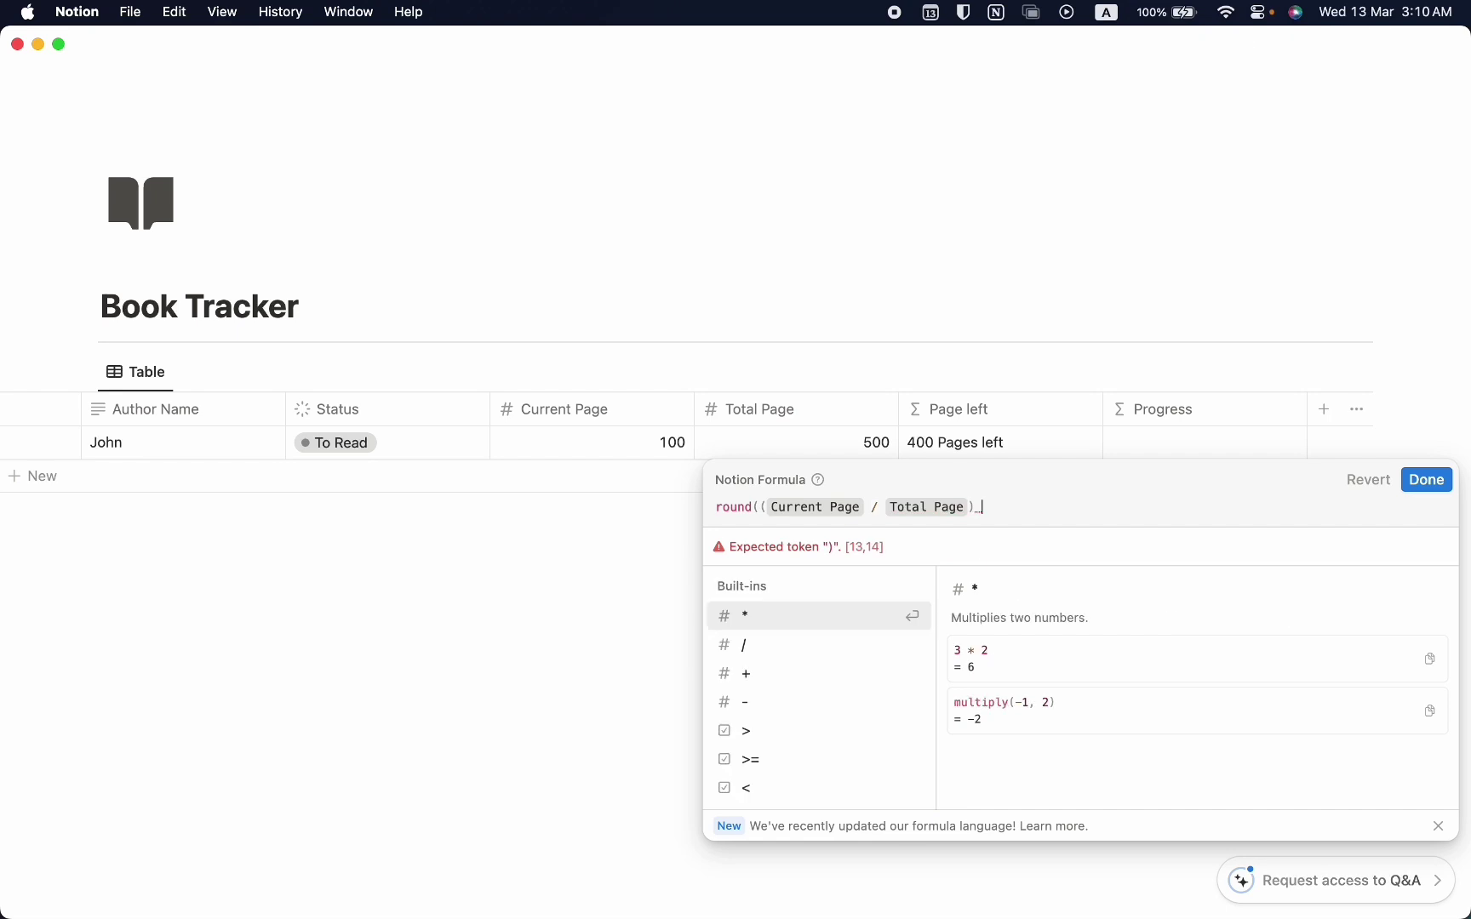
text(1)
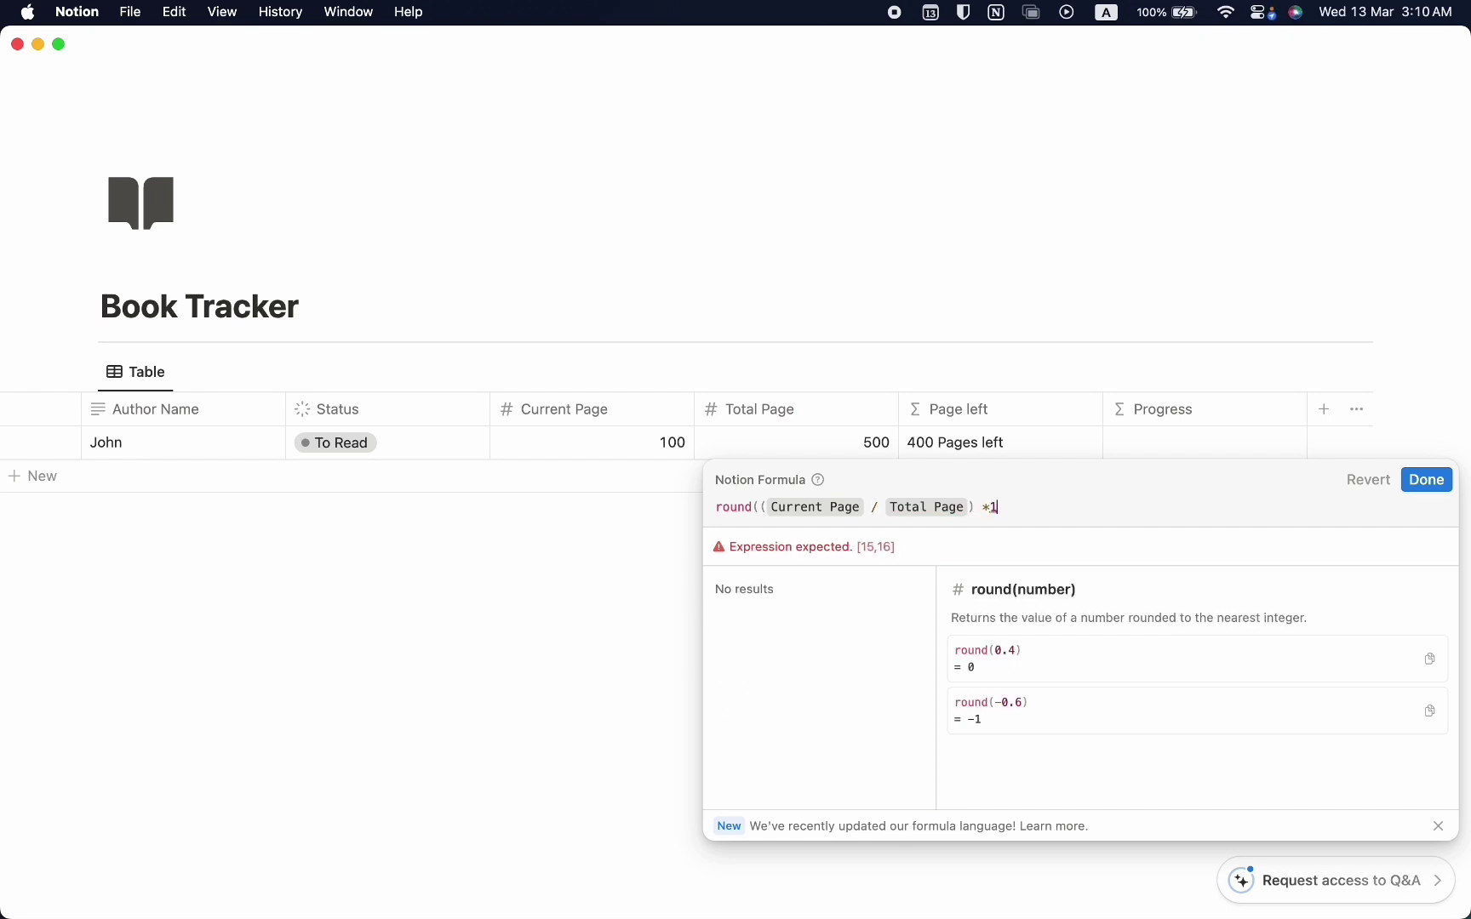
text(00))
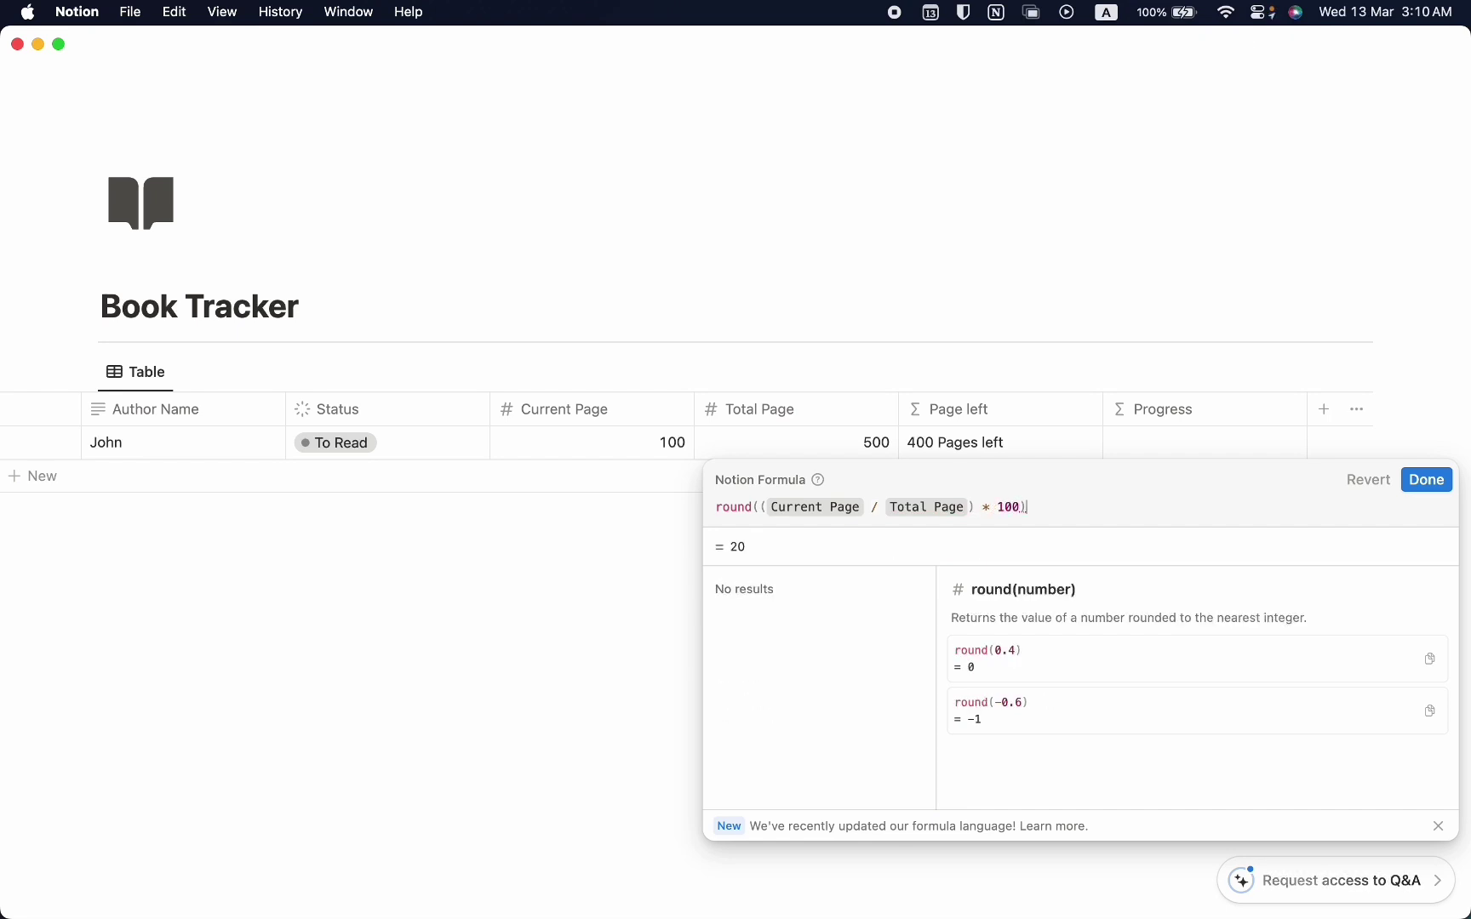
text( / 100)
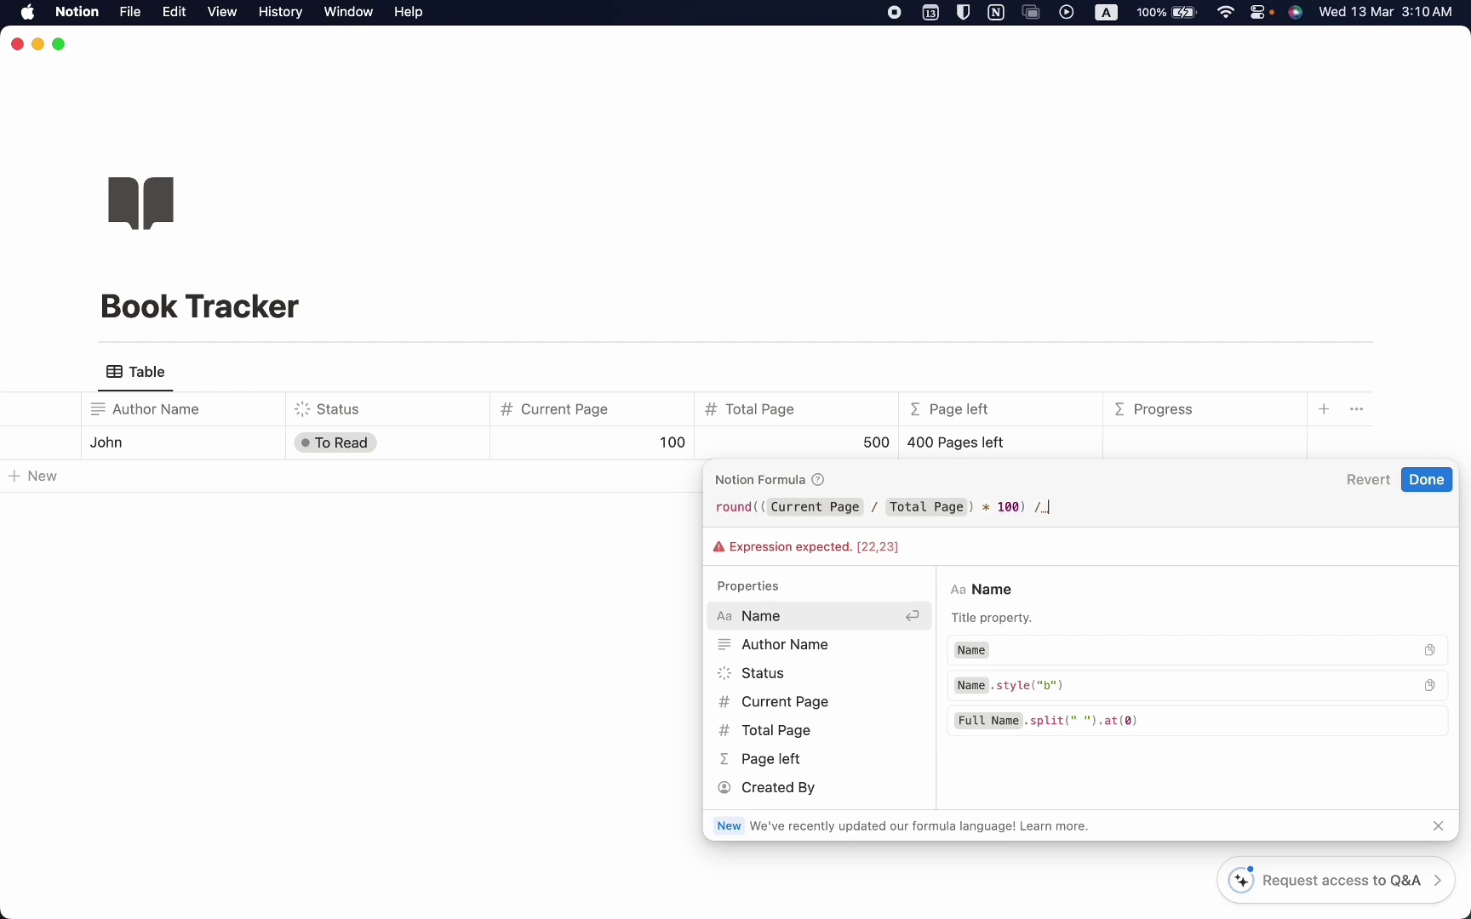
click(1428, 480)
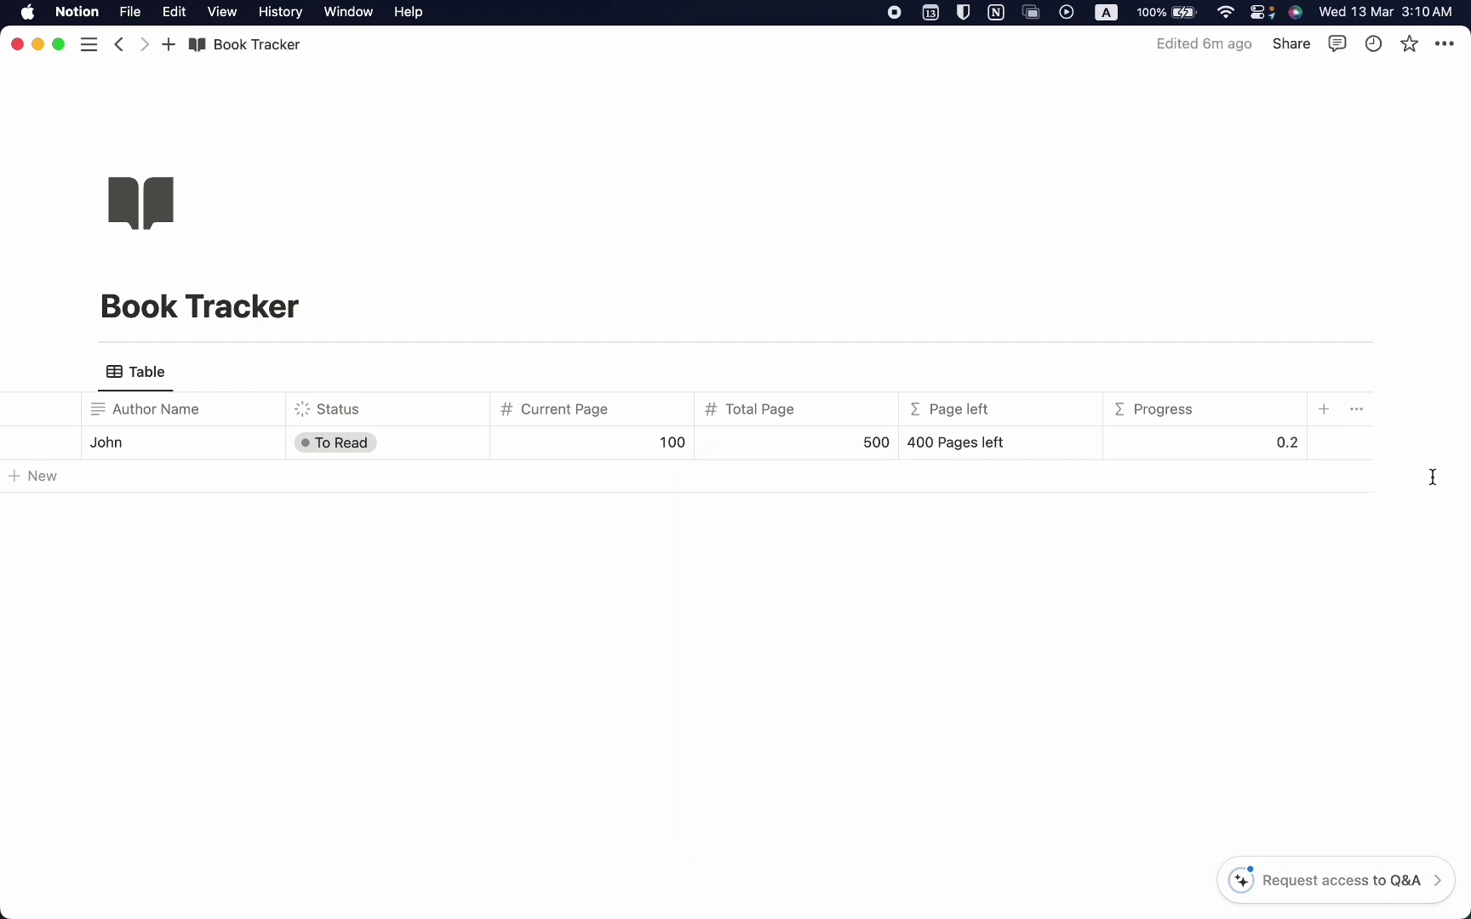
- Change the Progress column's number format to Percent so New Book shows 20%
click(1245, 419)
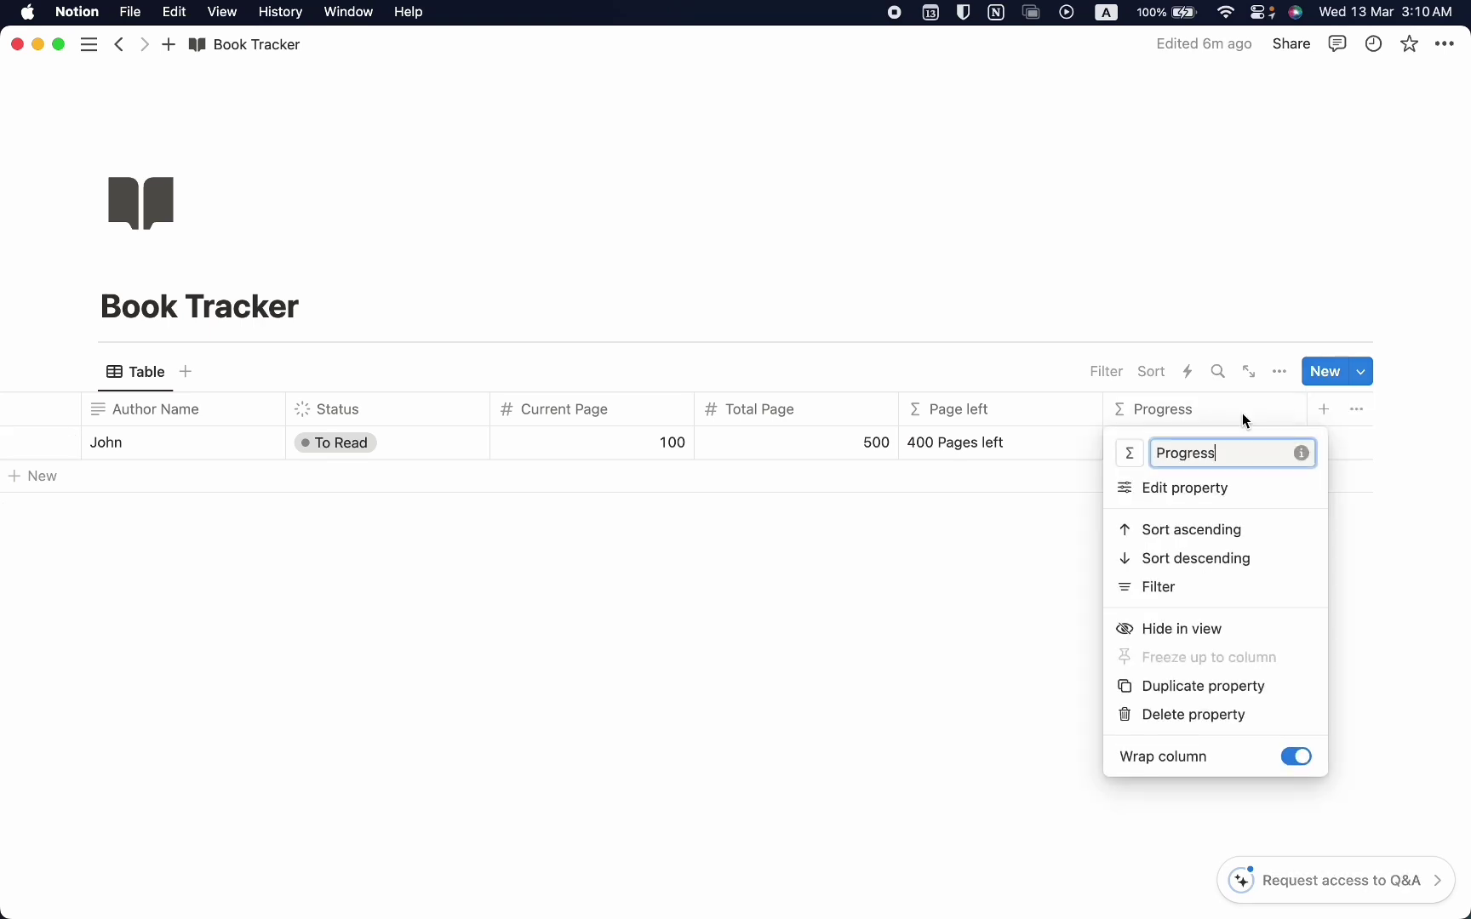
click(1231, 487)
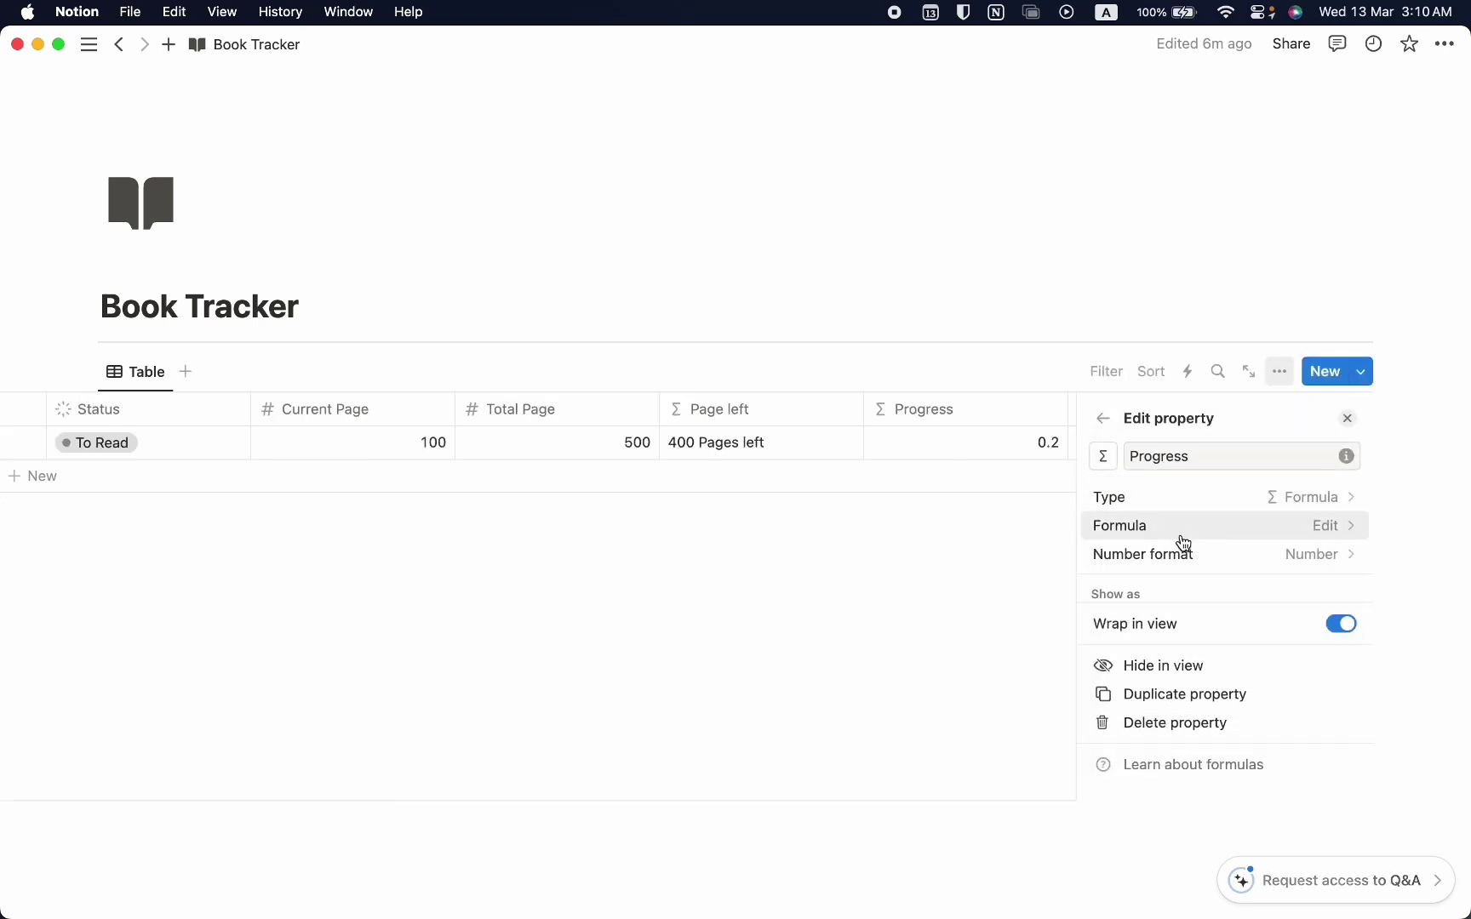
click(1272, 561)
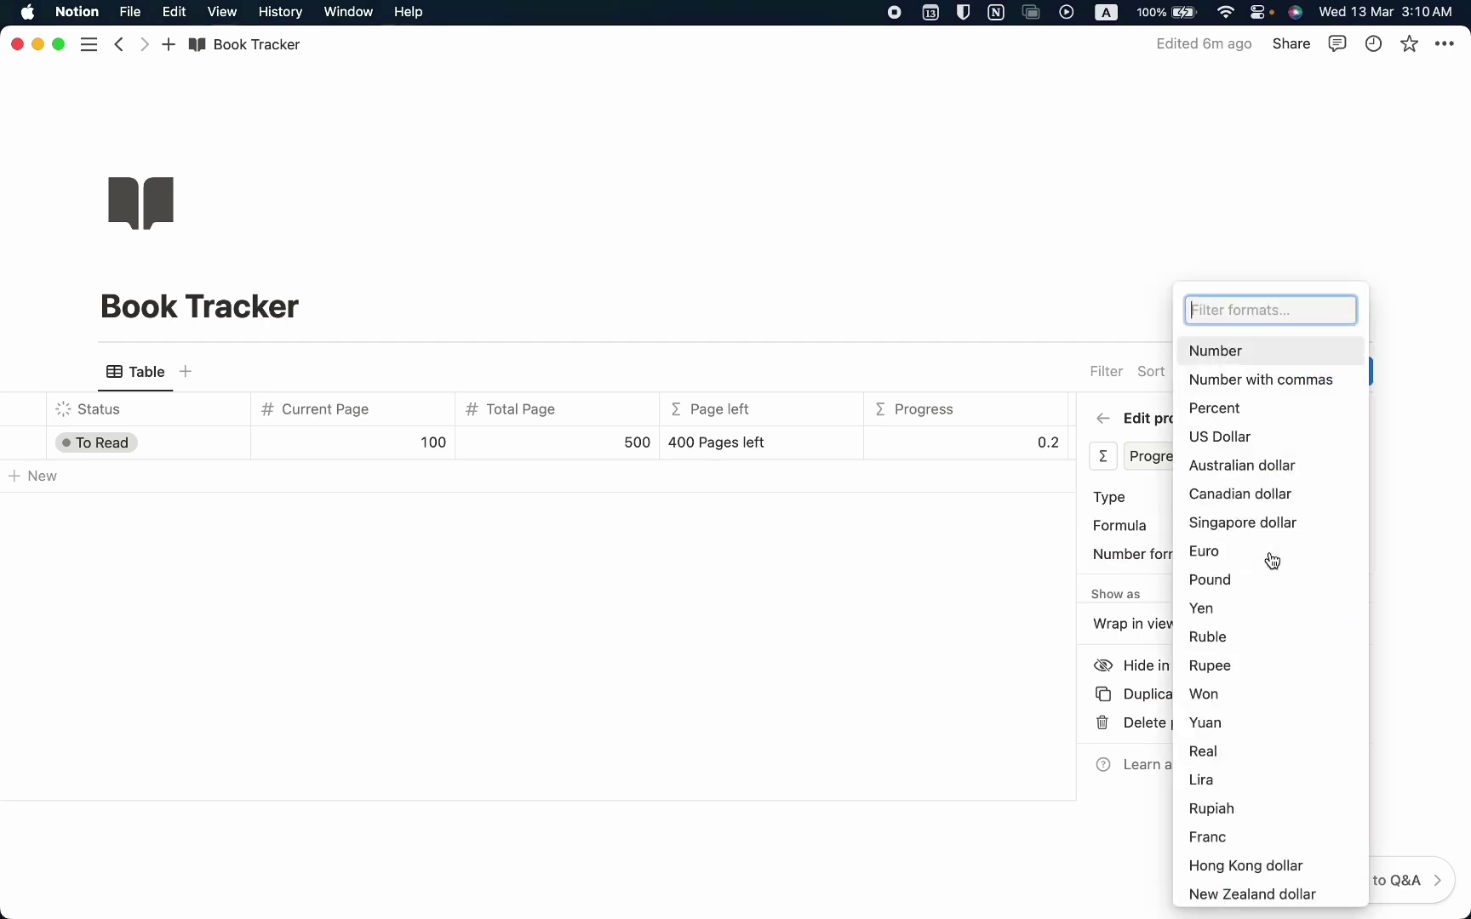
text(per)
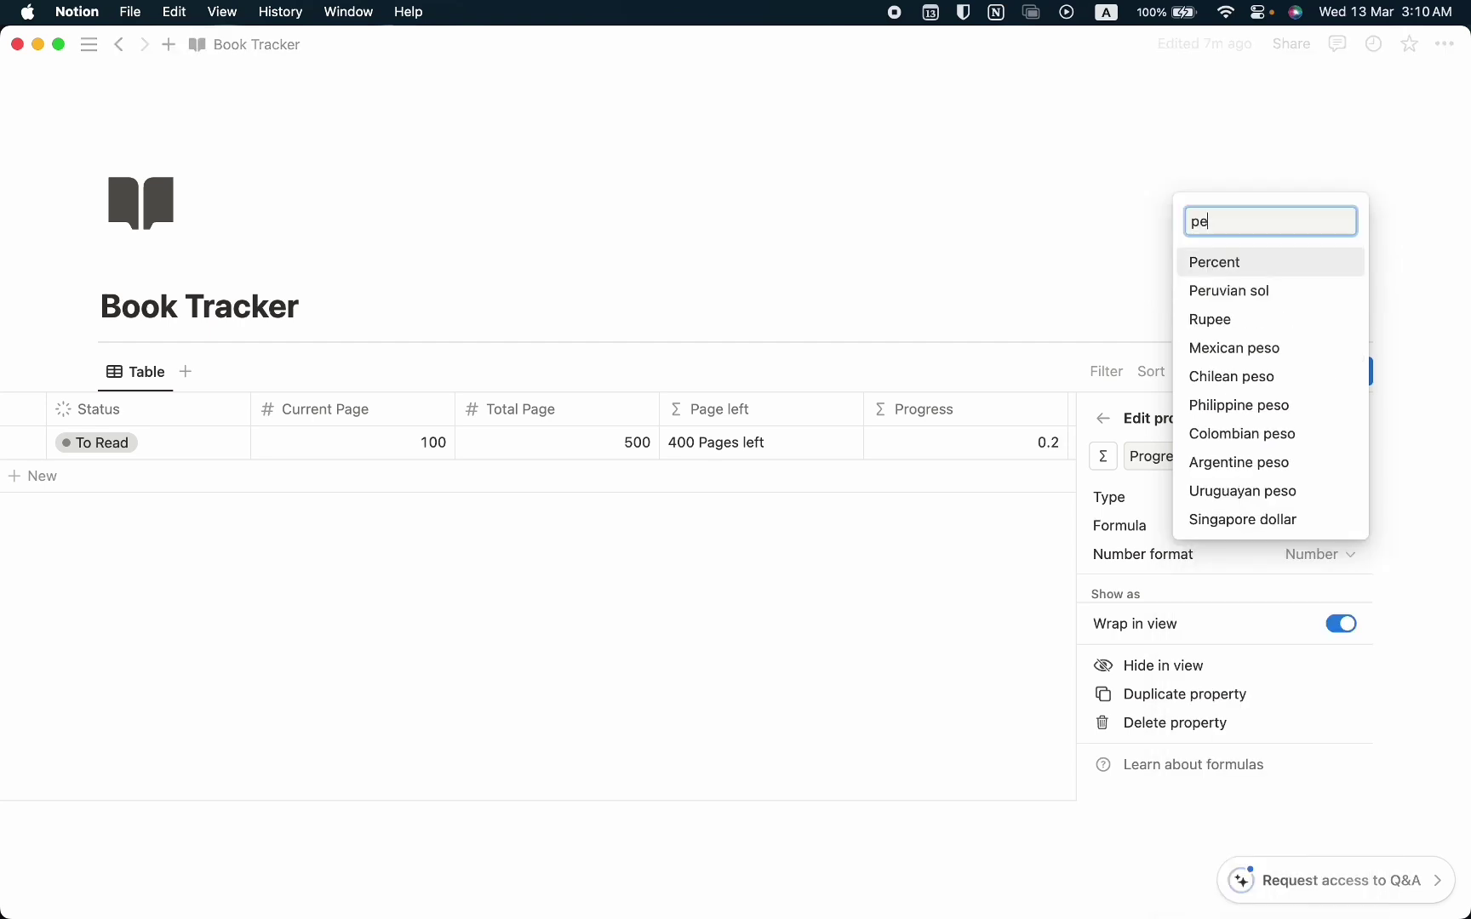
click(1217, 464)
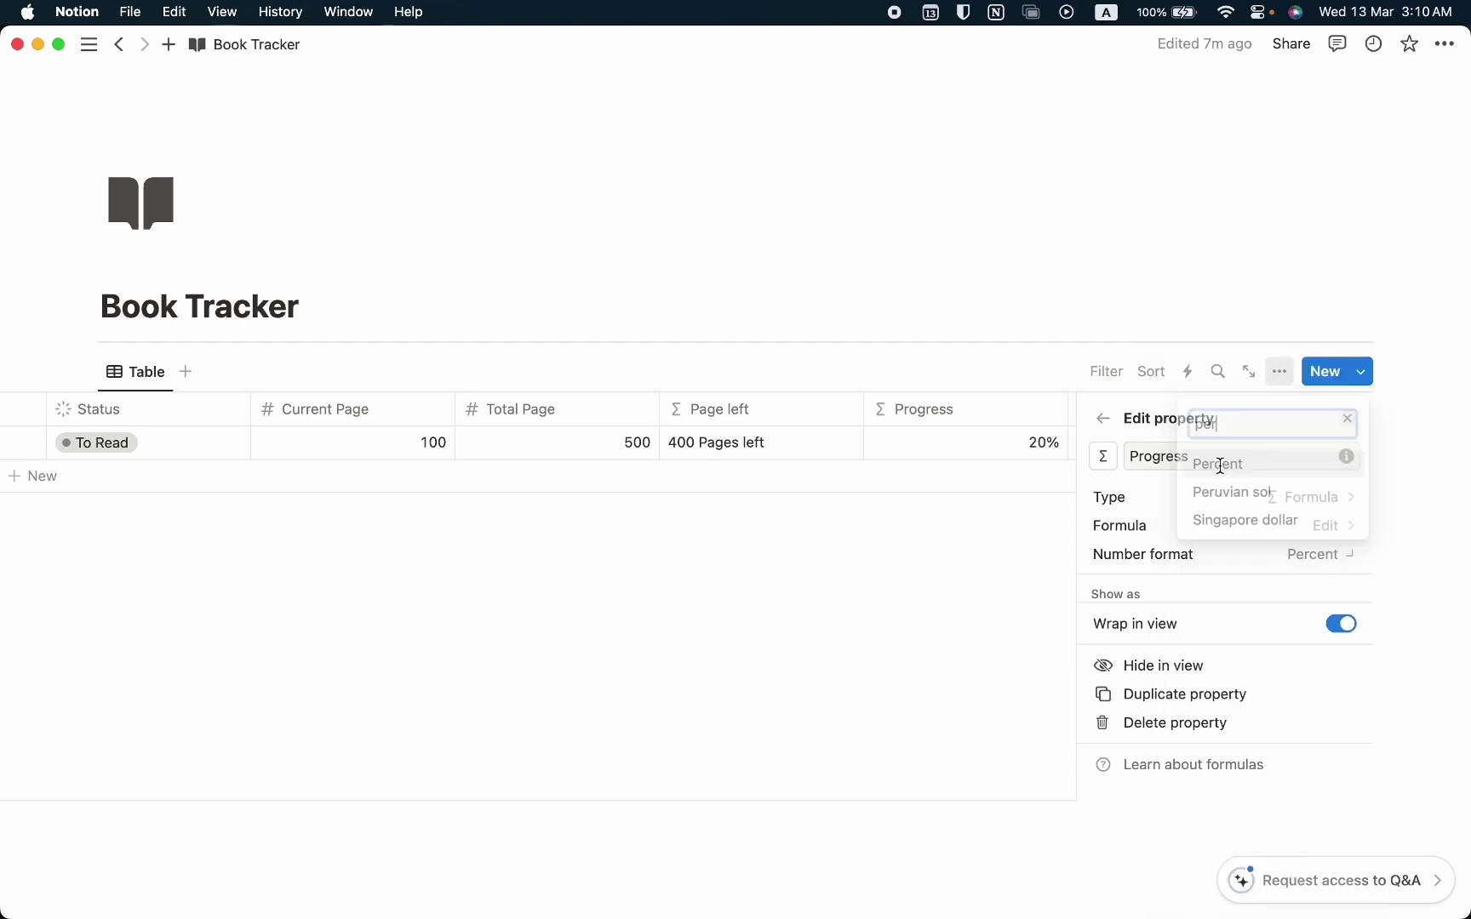
click(1347, 417)
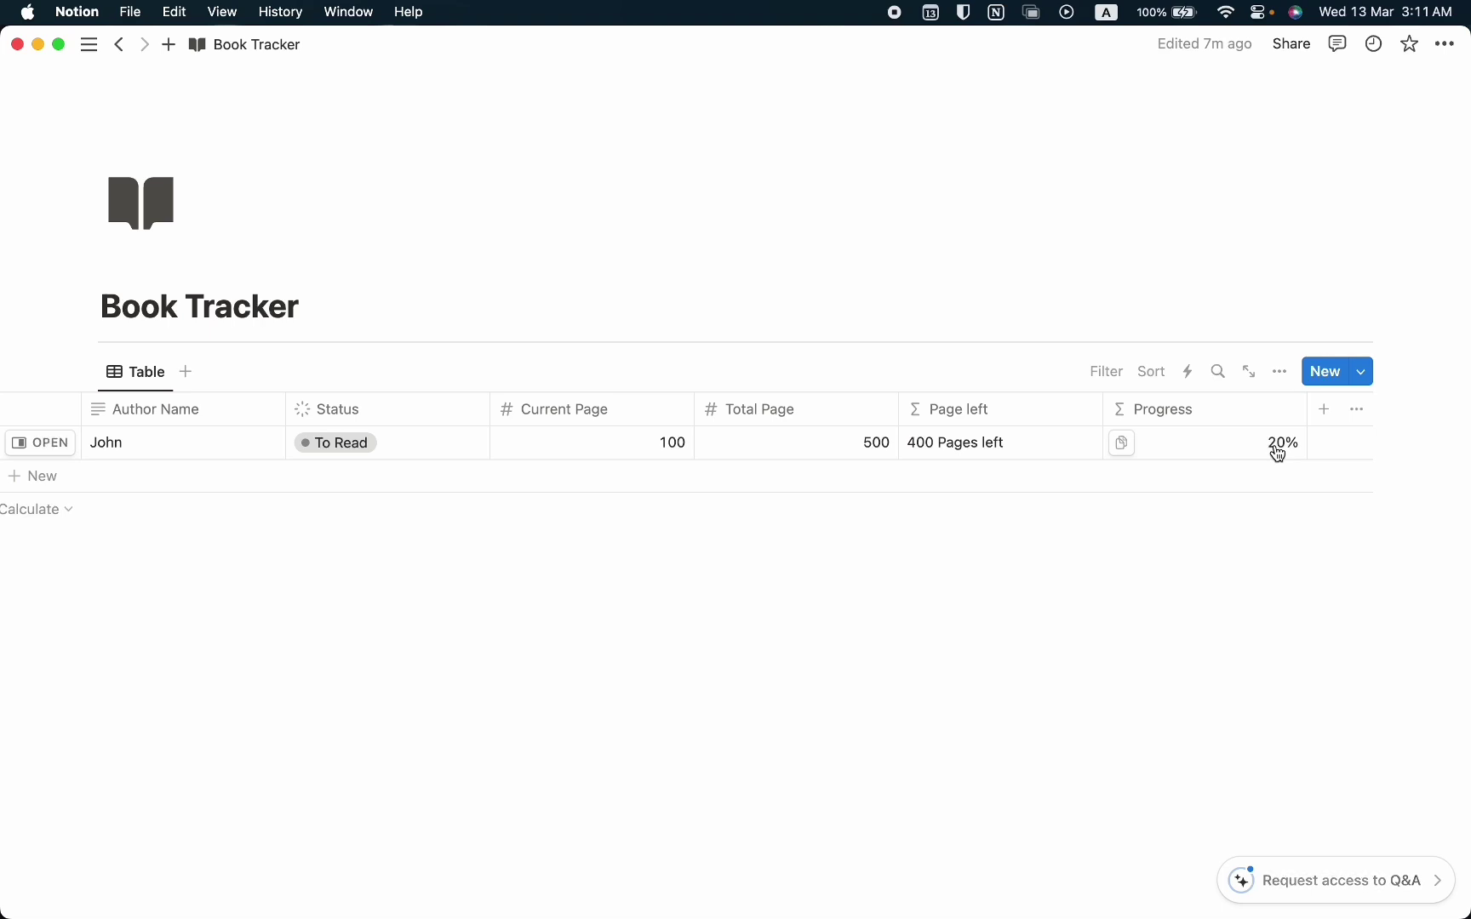
- Display the Progress property as a gray bar, with 20% still shown beside it
click(1245, 412)
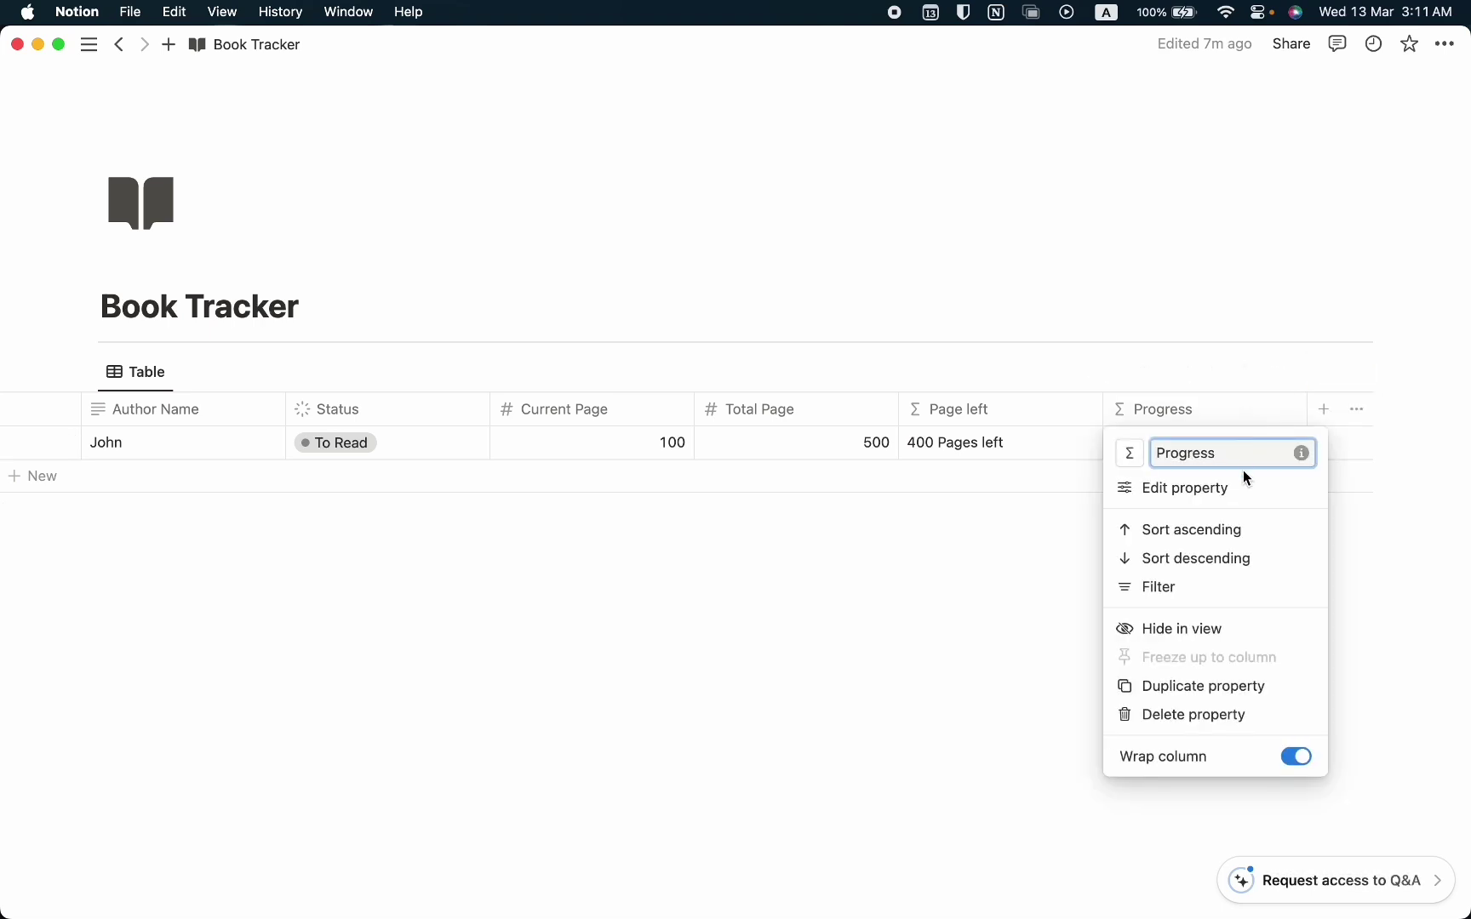
click(1229, 489)
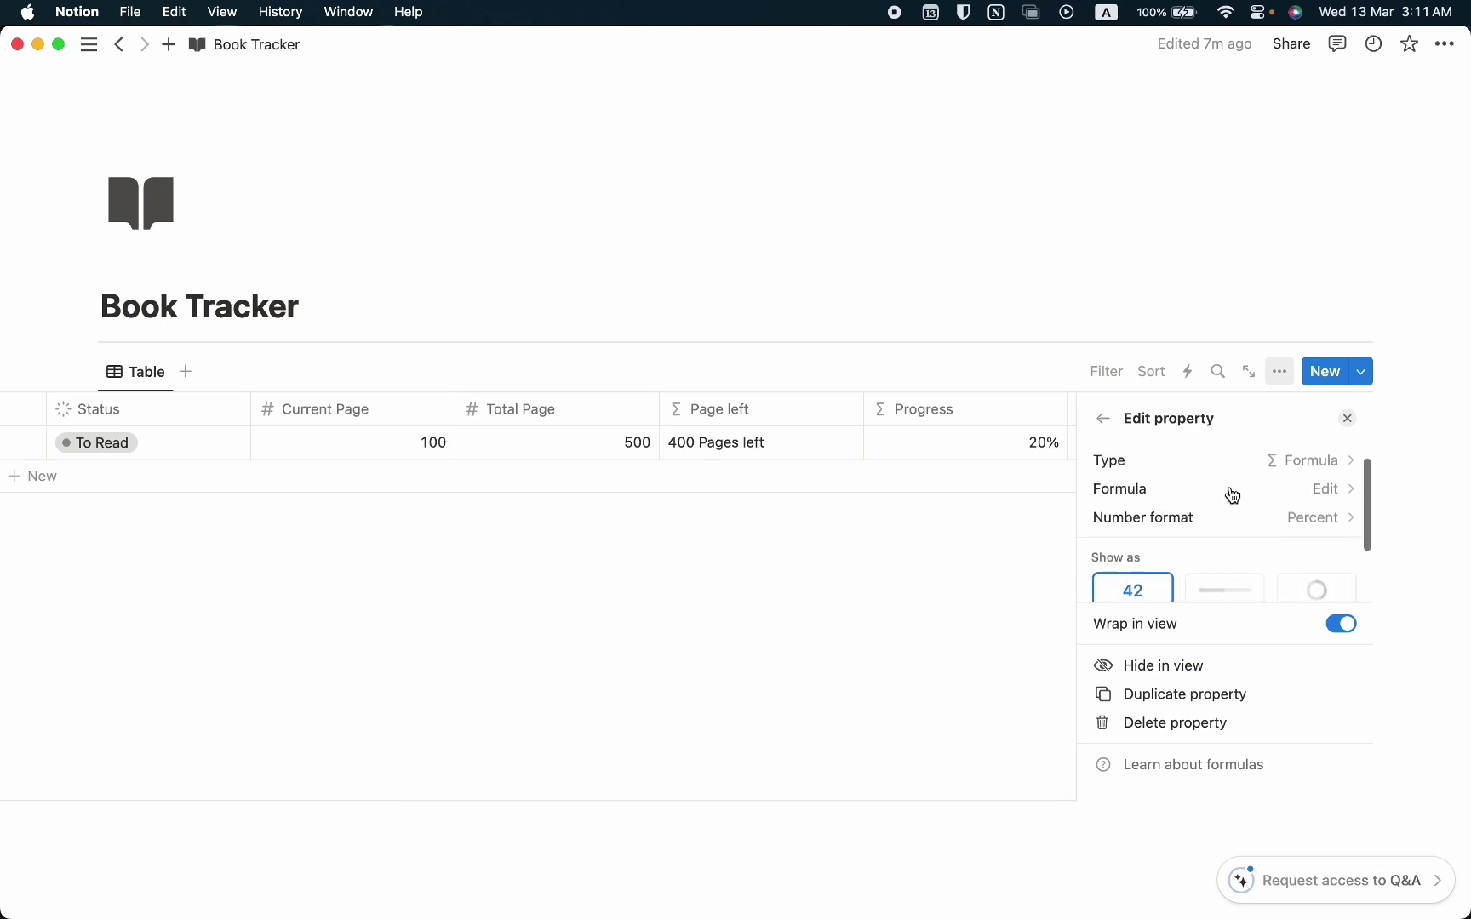
scroll(1234, 496, down, 2)
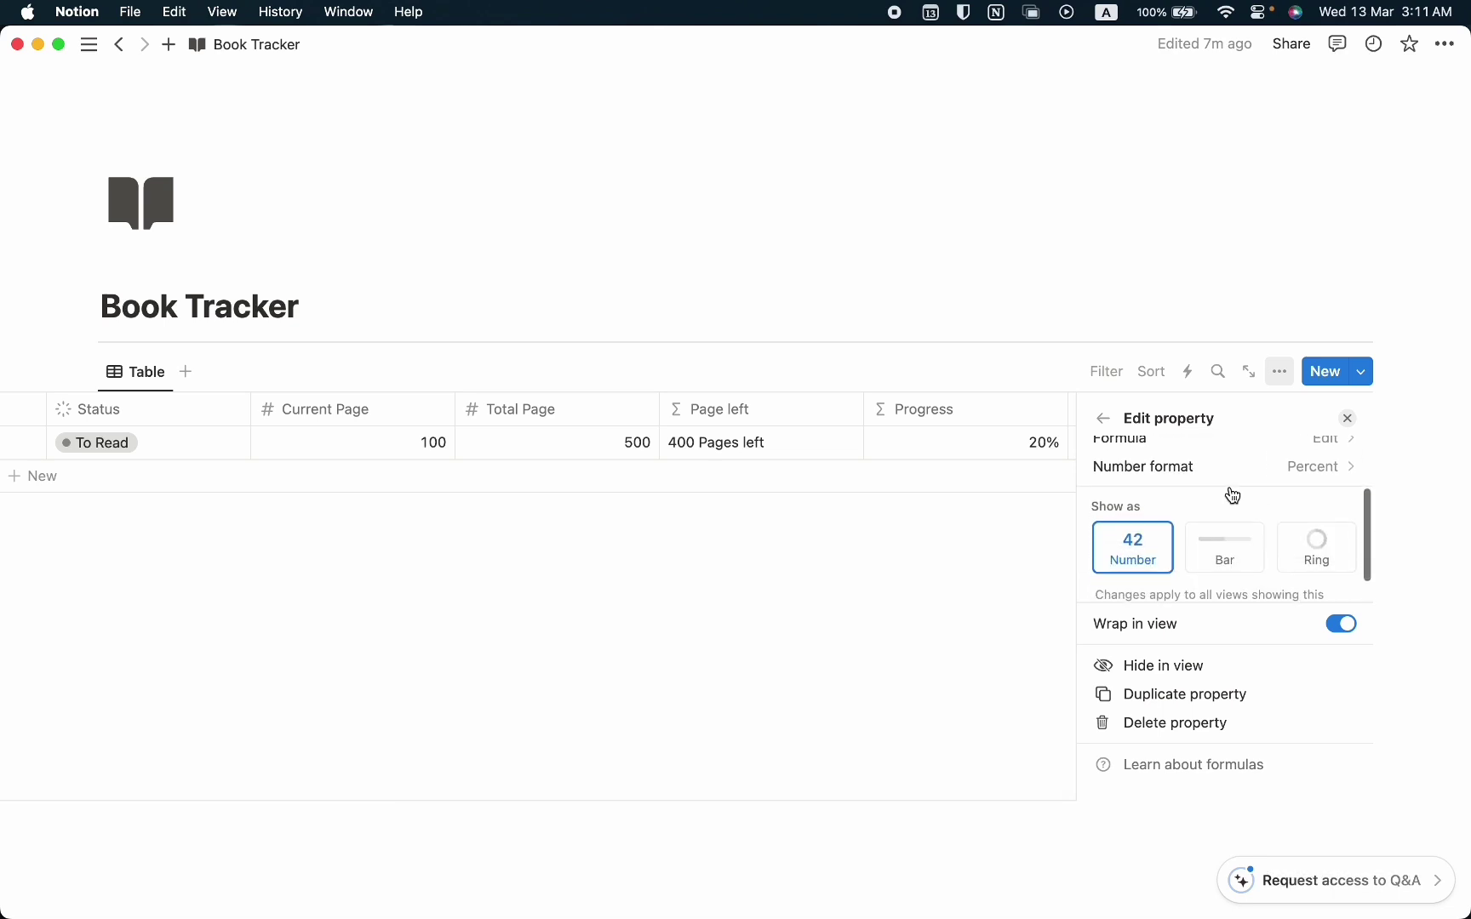
click(1229, 550)
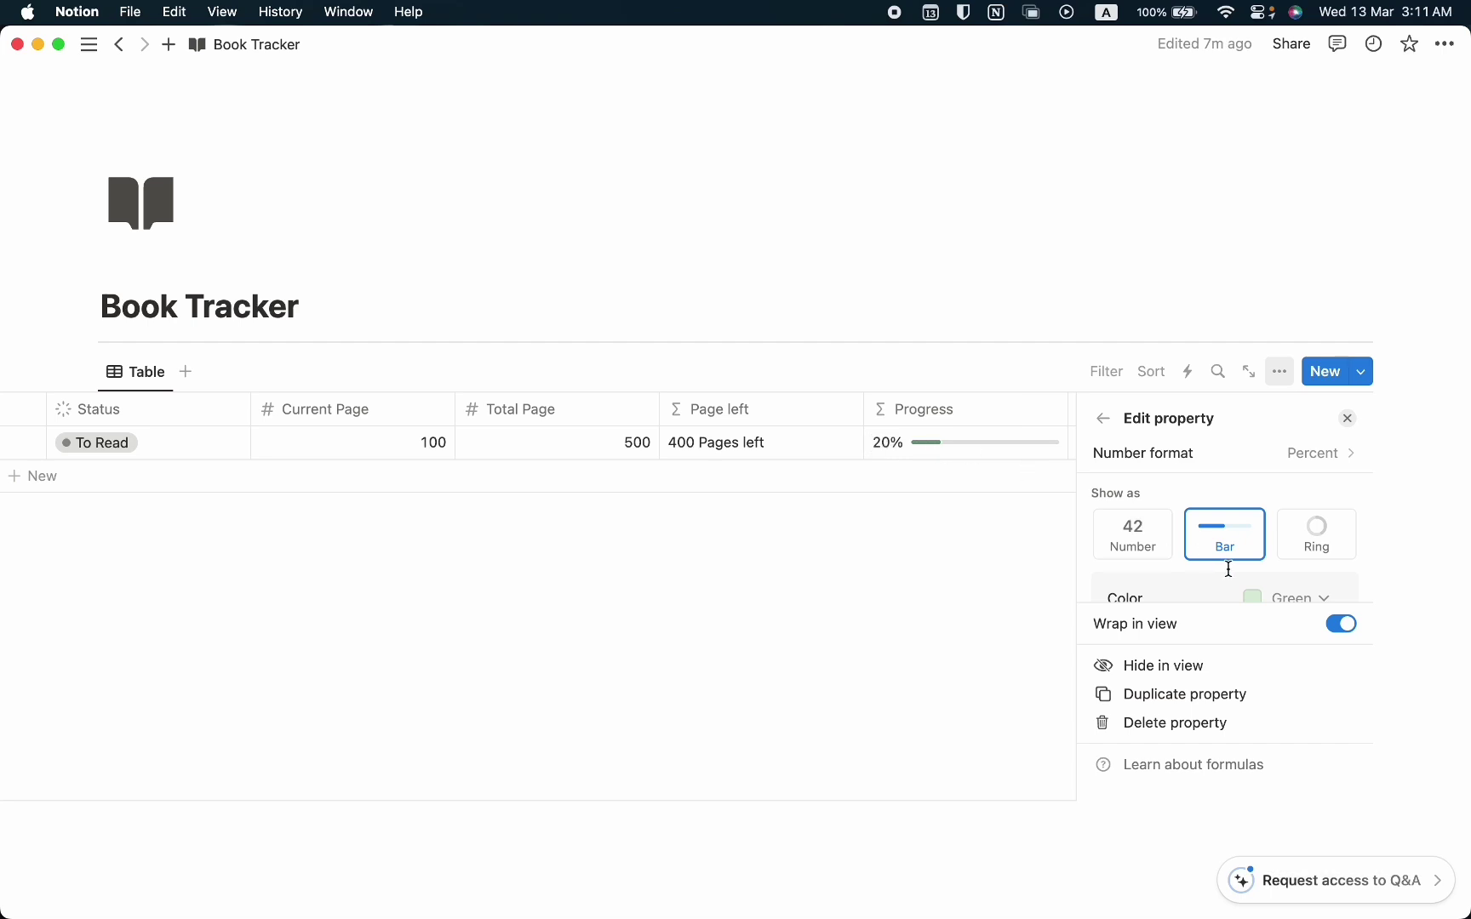
scroll(1228, 568, down, 2)
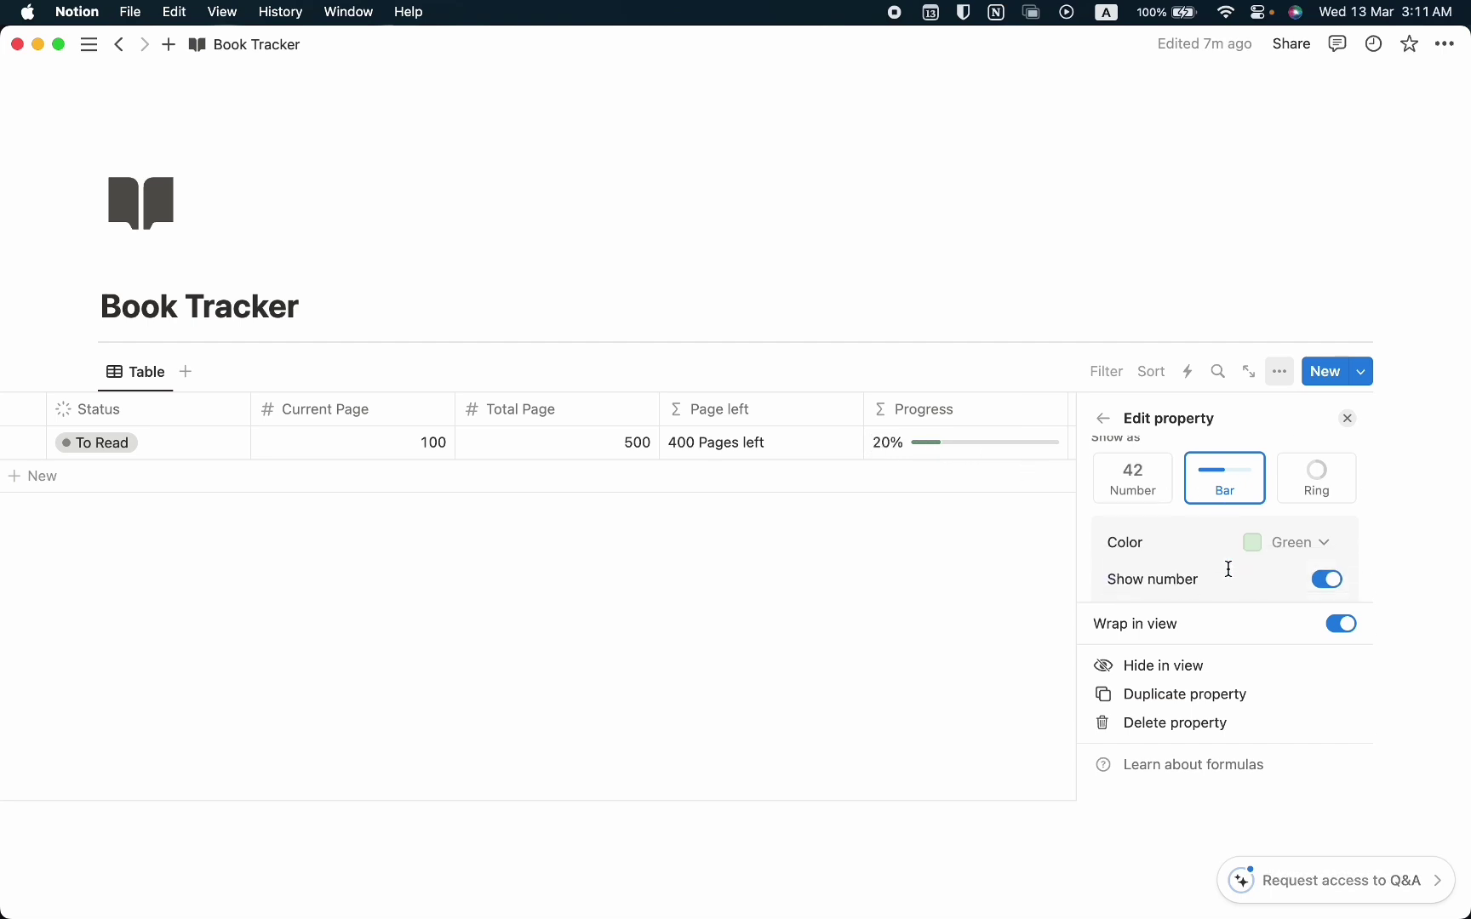
click(1300, 542)
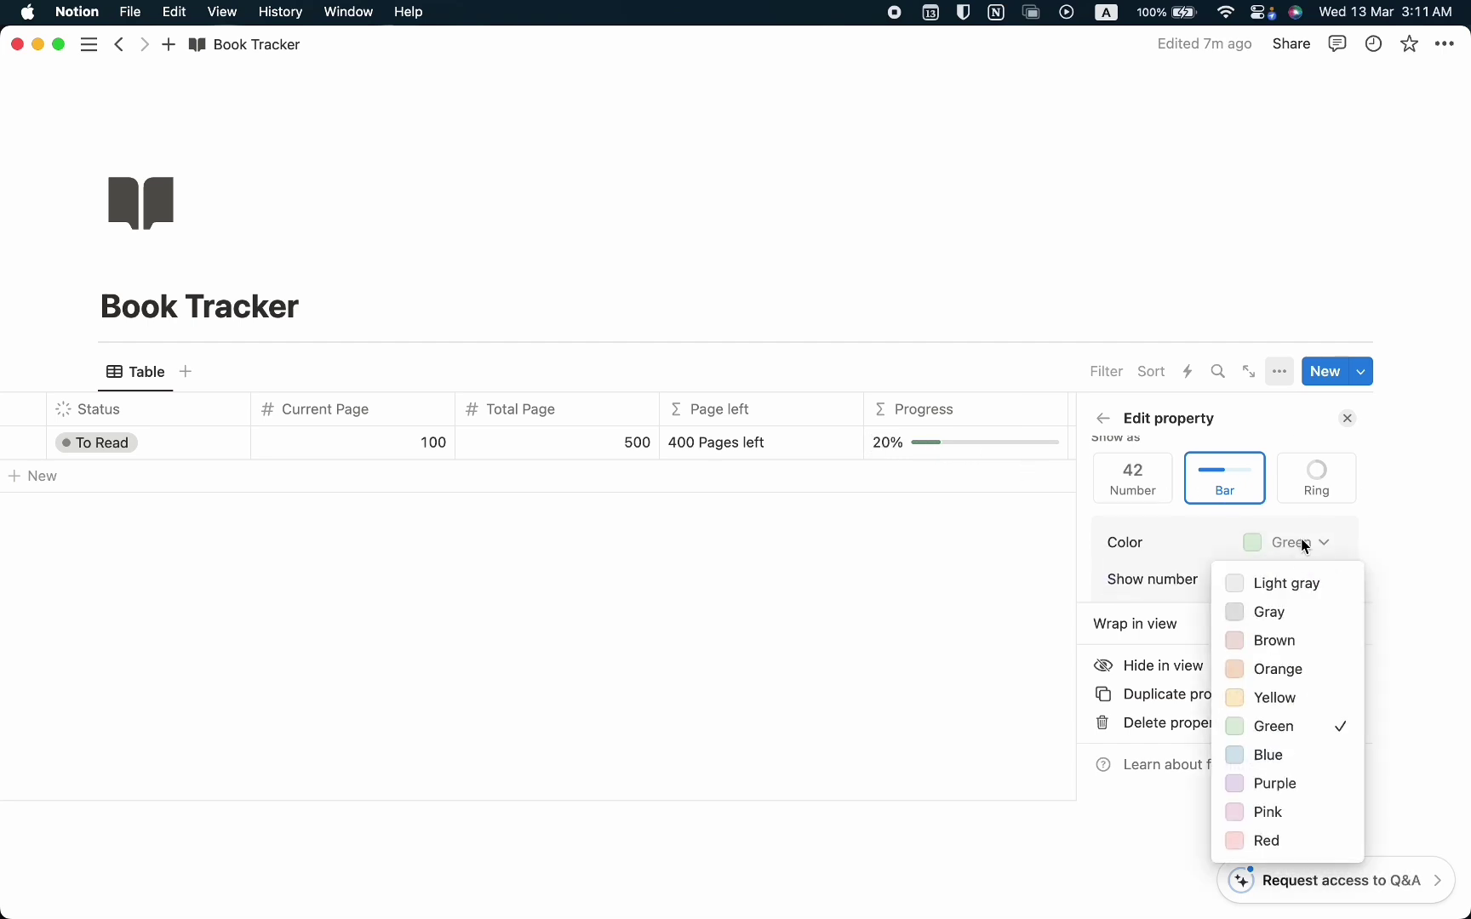
click(1285, 587)
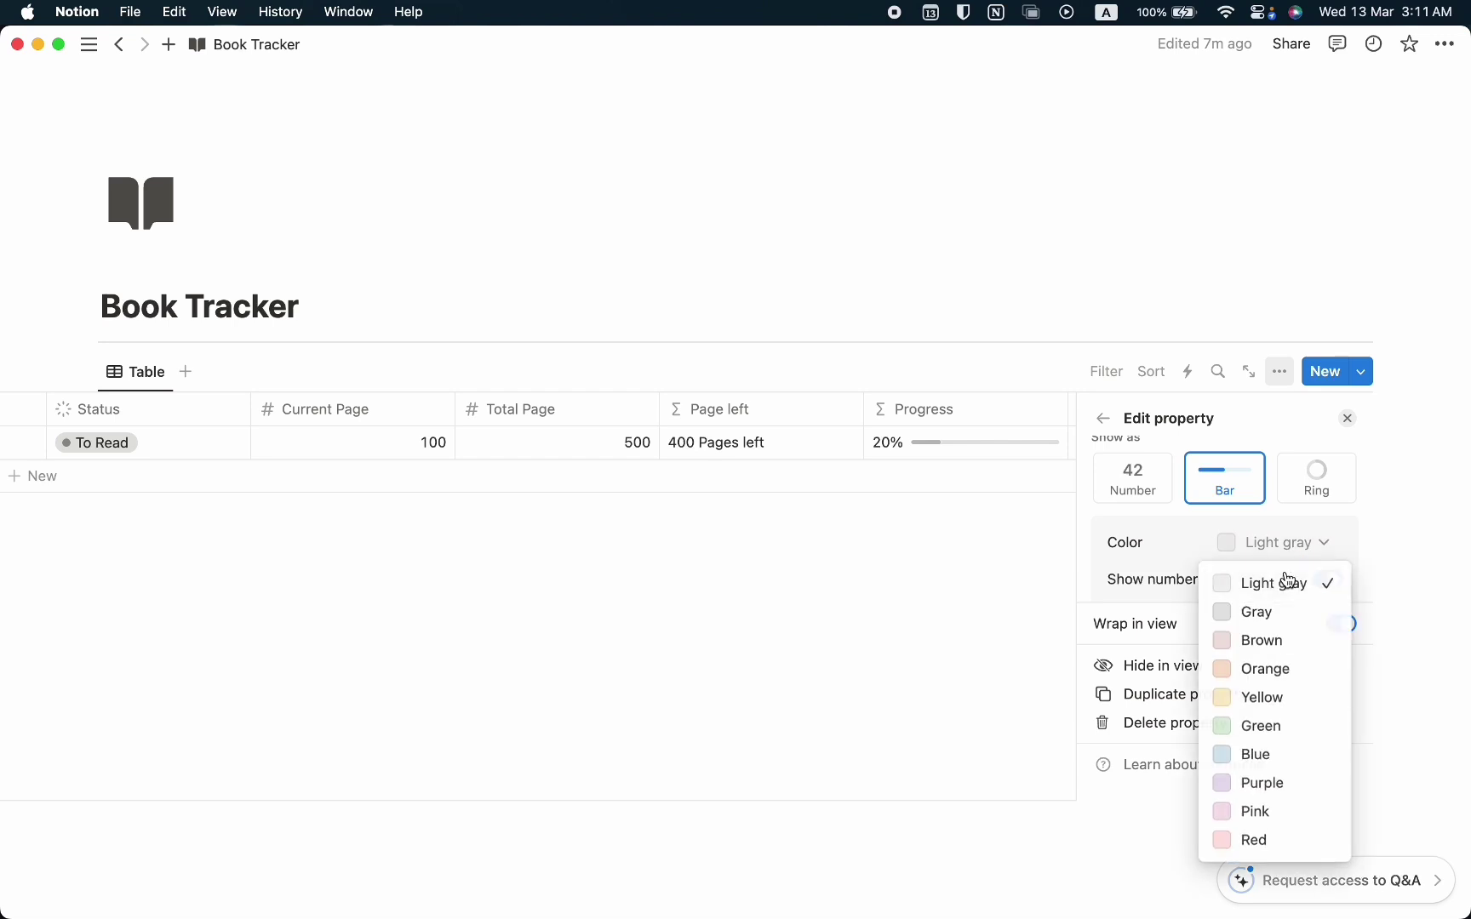
click(1287, 551)
click(1264, 617)
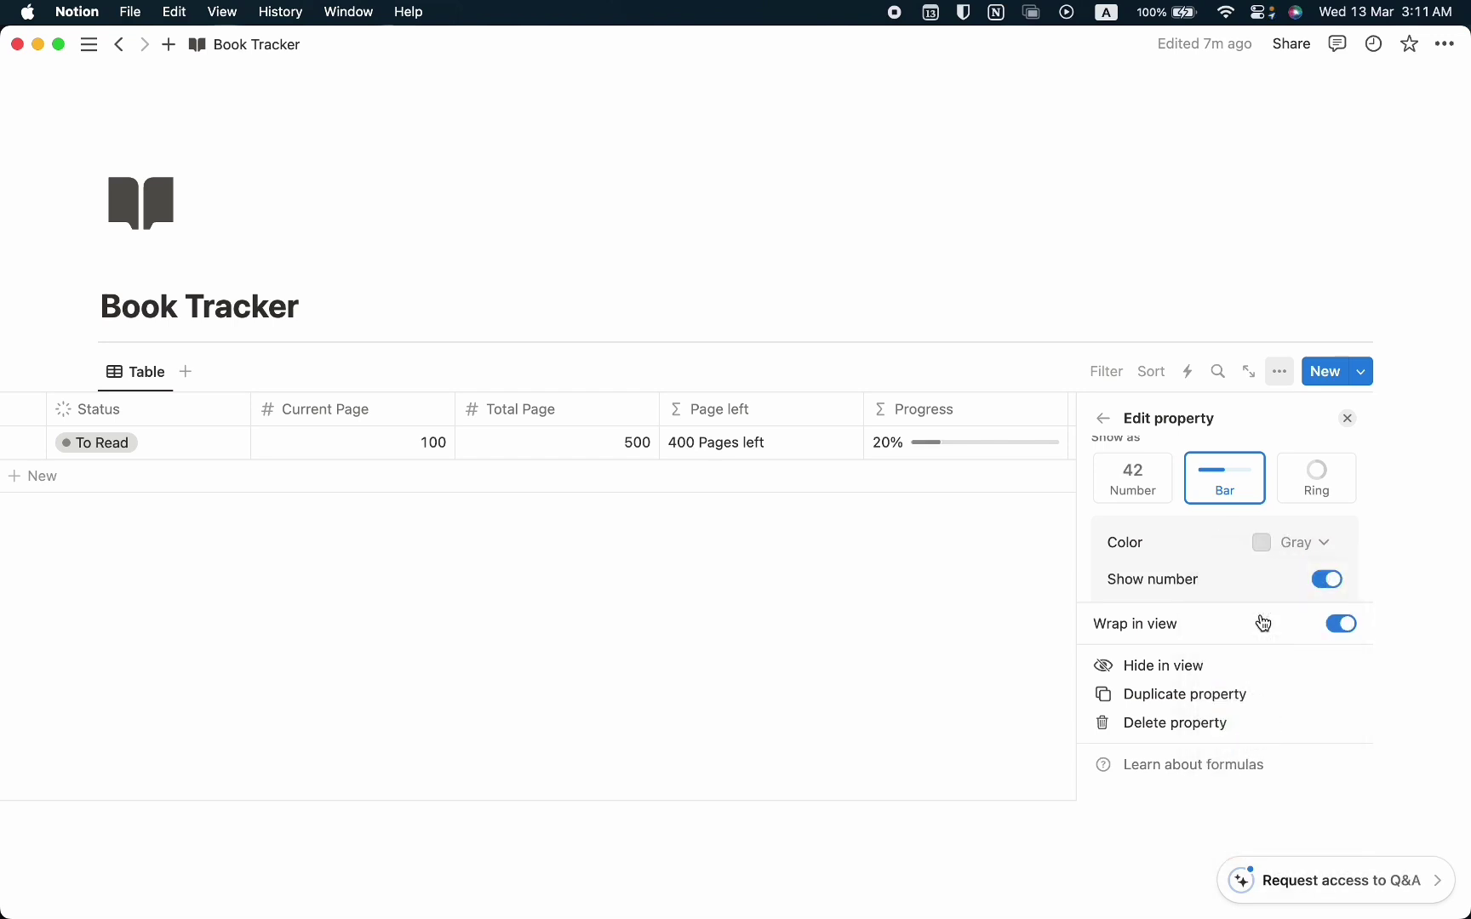
click(1347, 418)
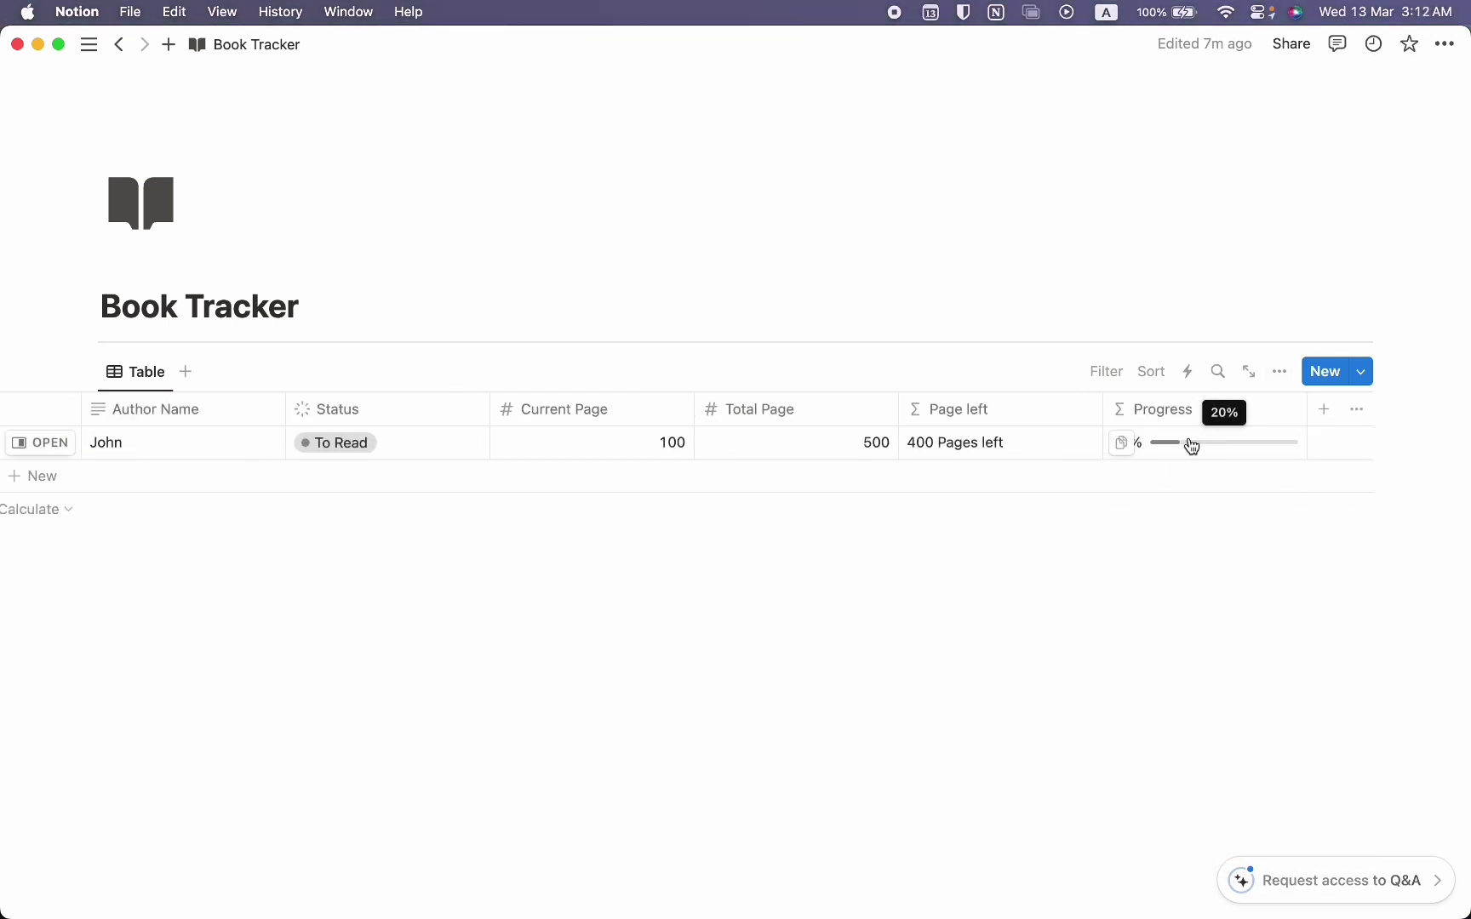
- Add a Date property named Completed Date after the Progress column
click(1324, 411)
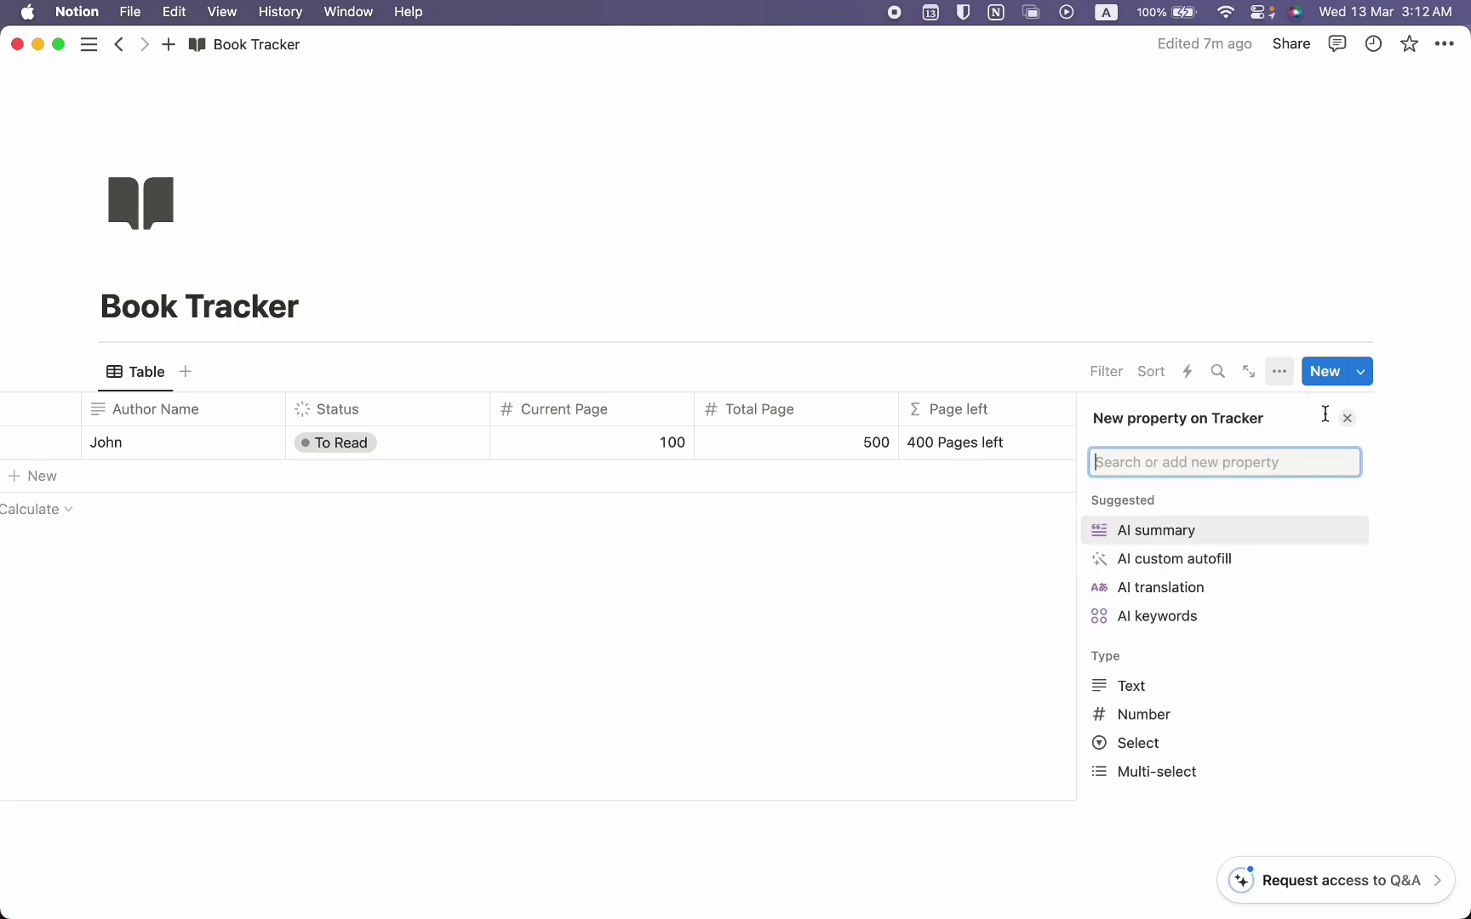
text(date)
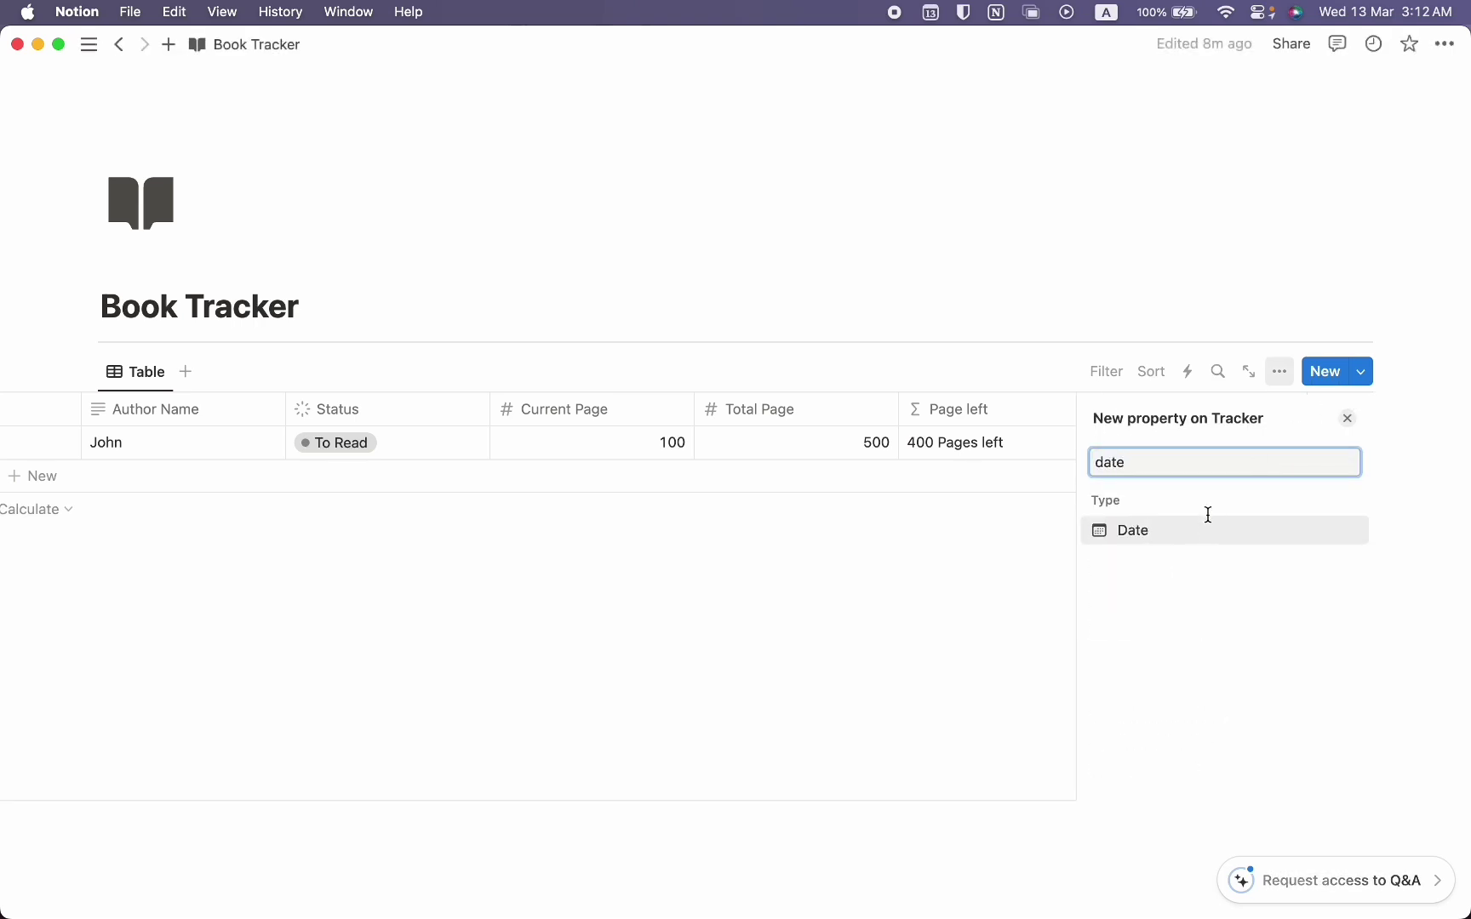
click(1208, 527)
key(super+a)
text(C)
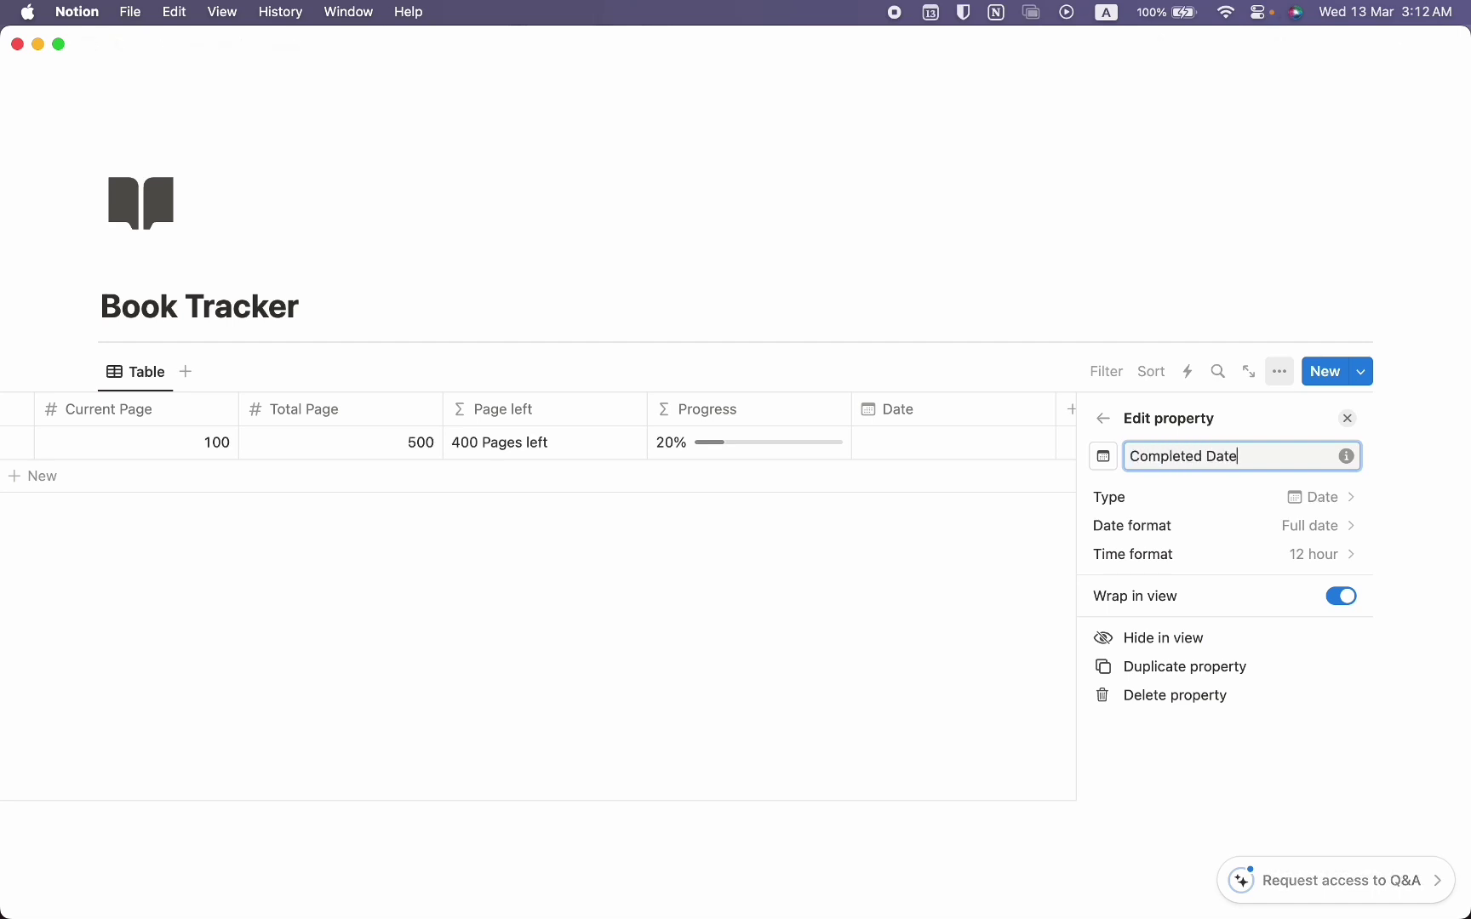
click(1346, 418)
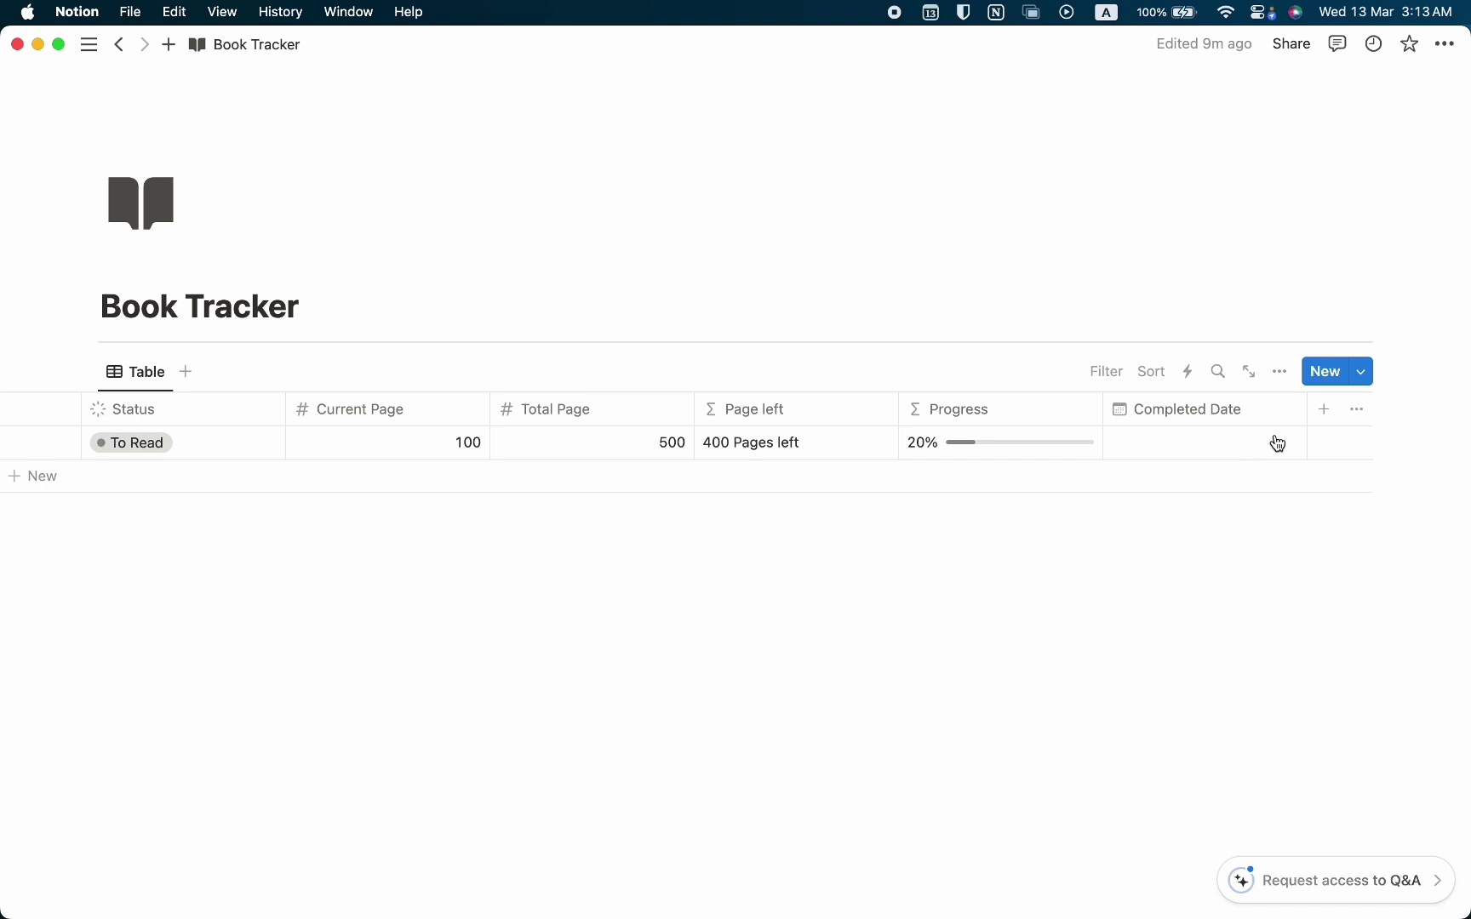
- Add a new Select property and name it Rating
click(1324, 411)
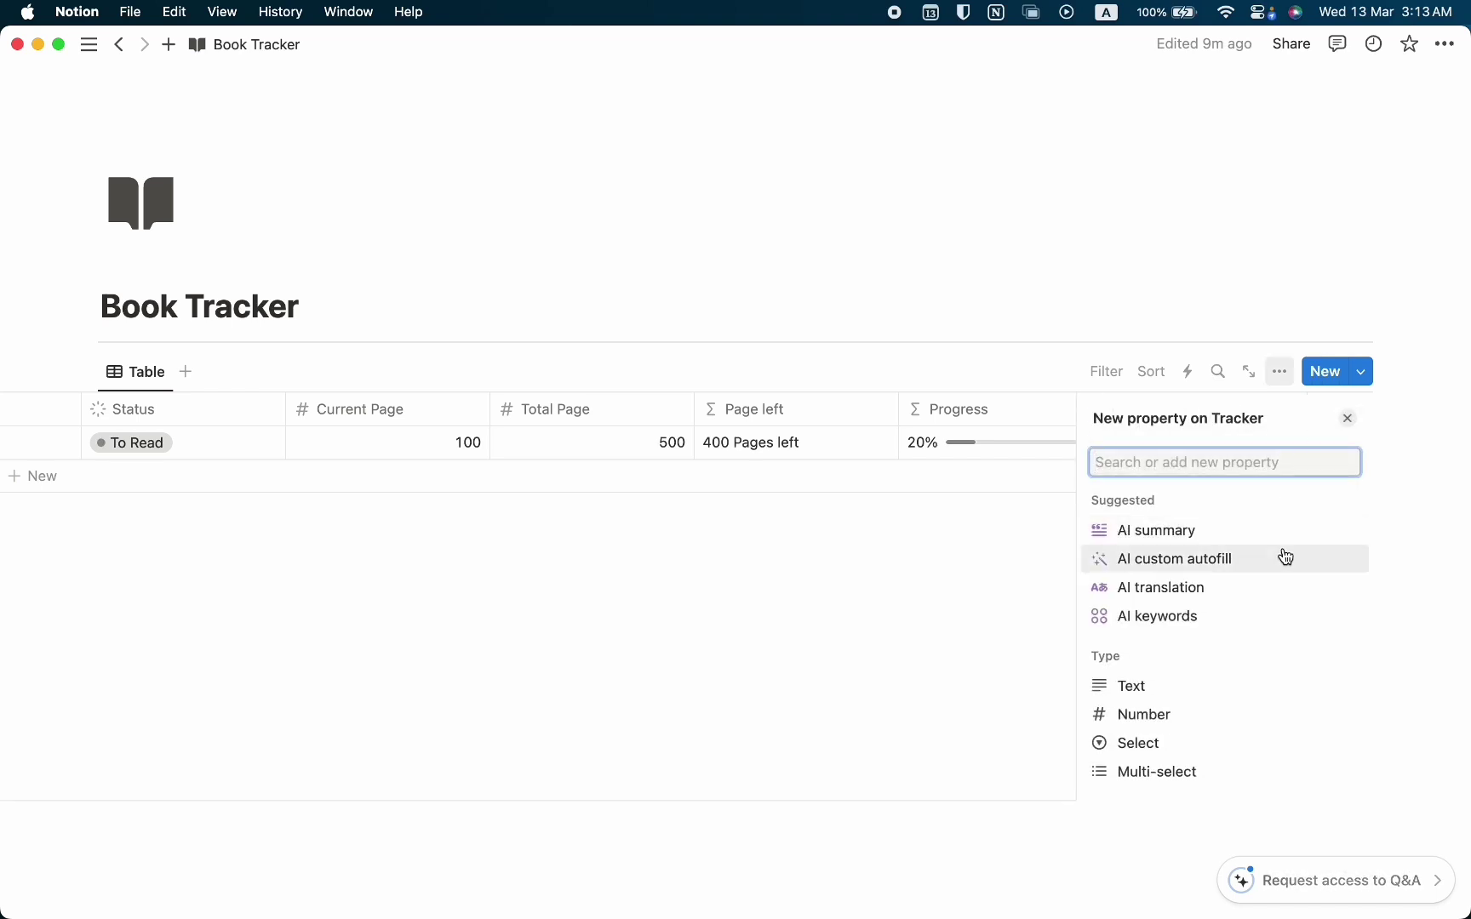
scroll(1284, 555, down, 1)
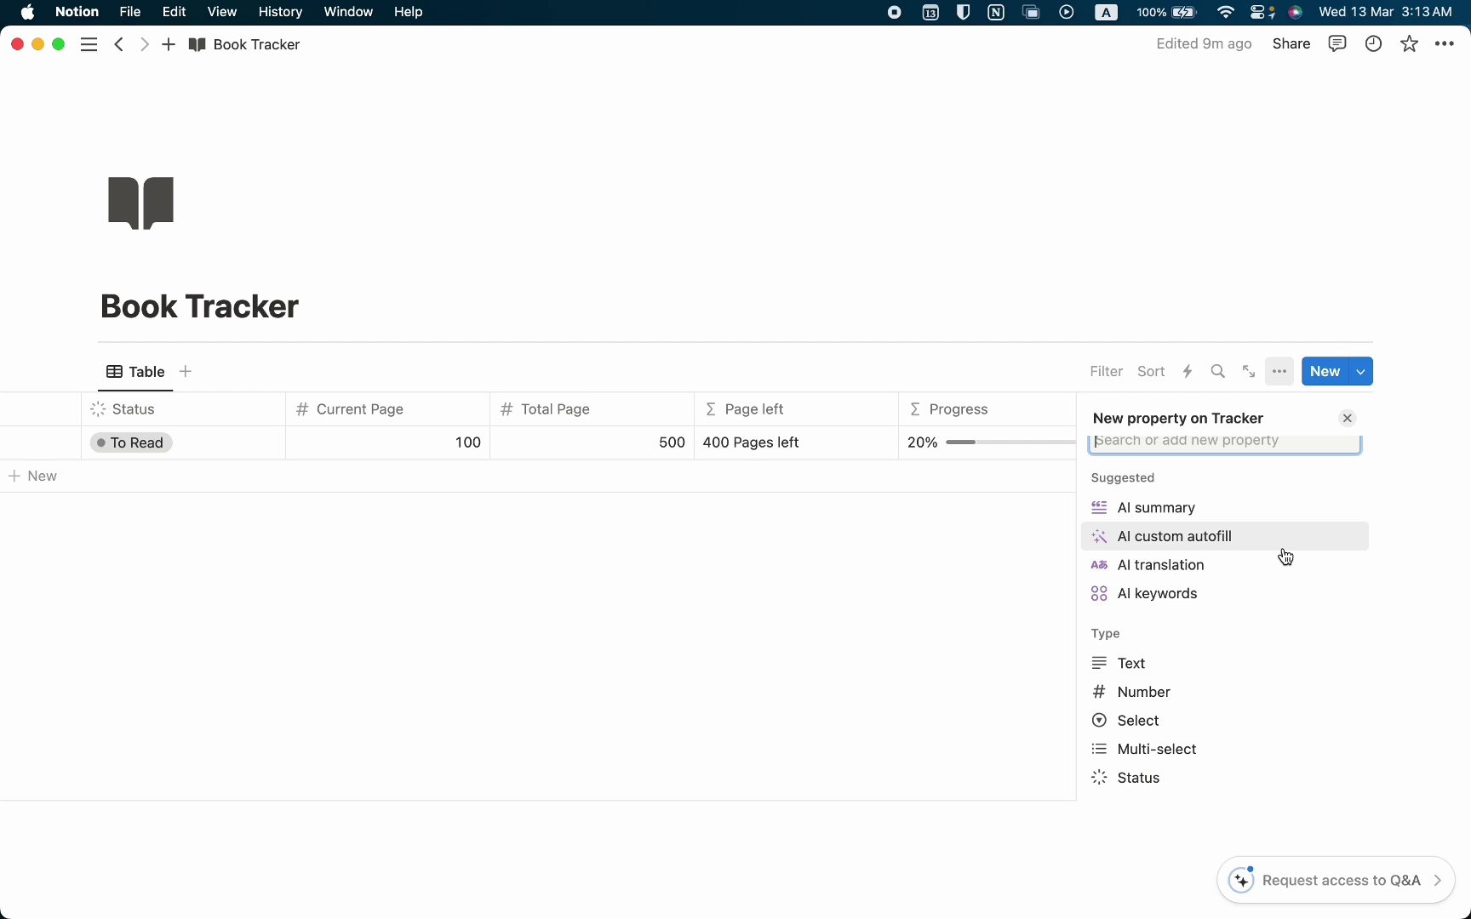
scroll(1282, 559, down, 2)
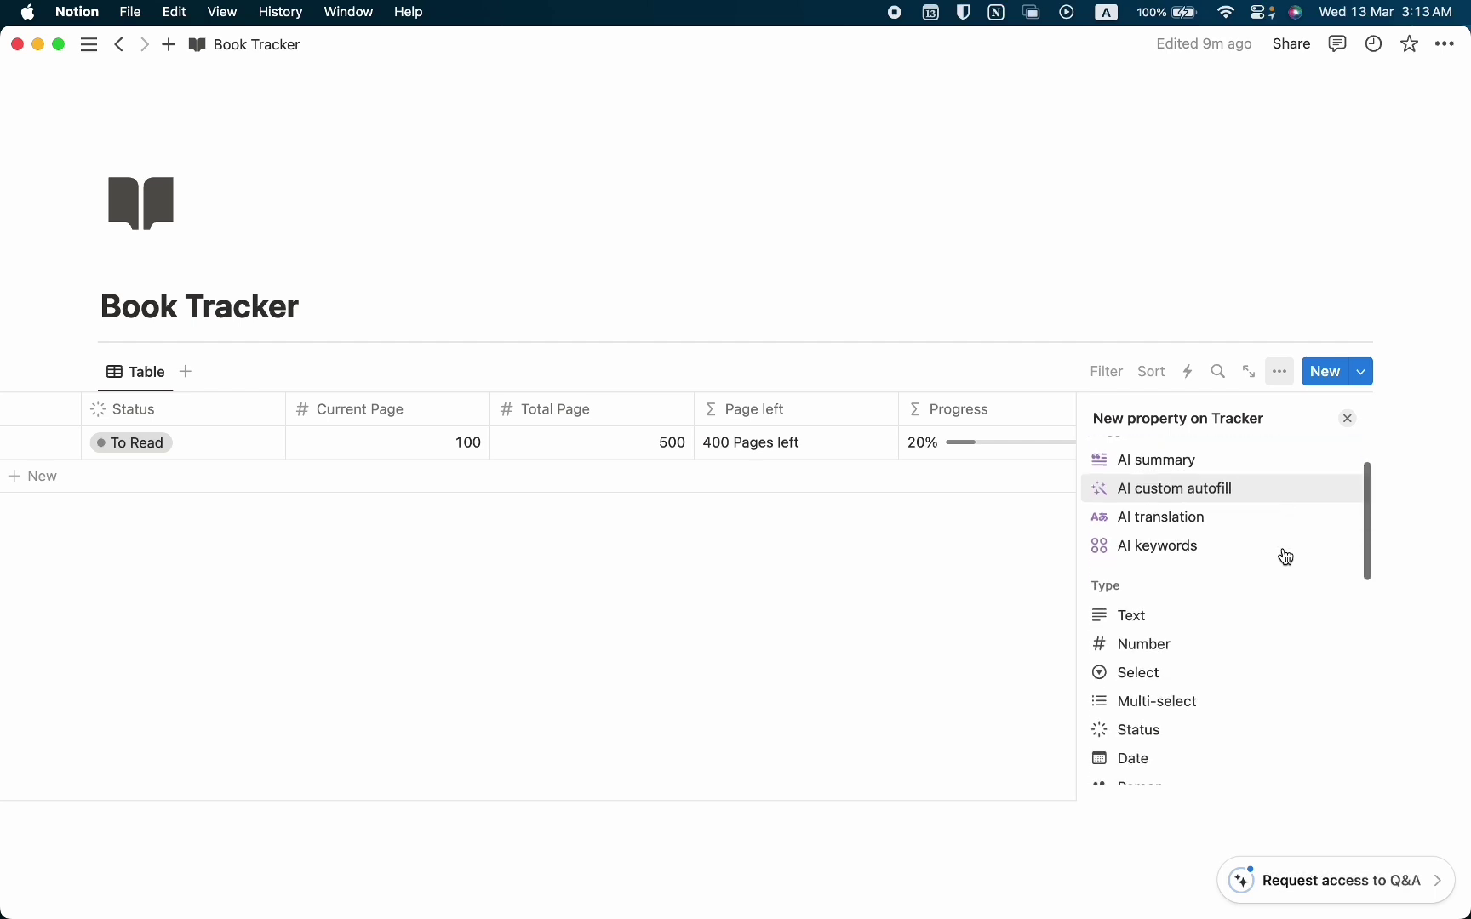
click(1179, 670)
double_click(1163, 464)
text(Rating)
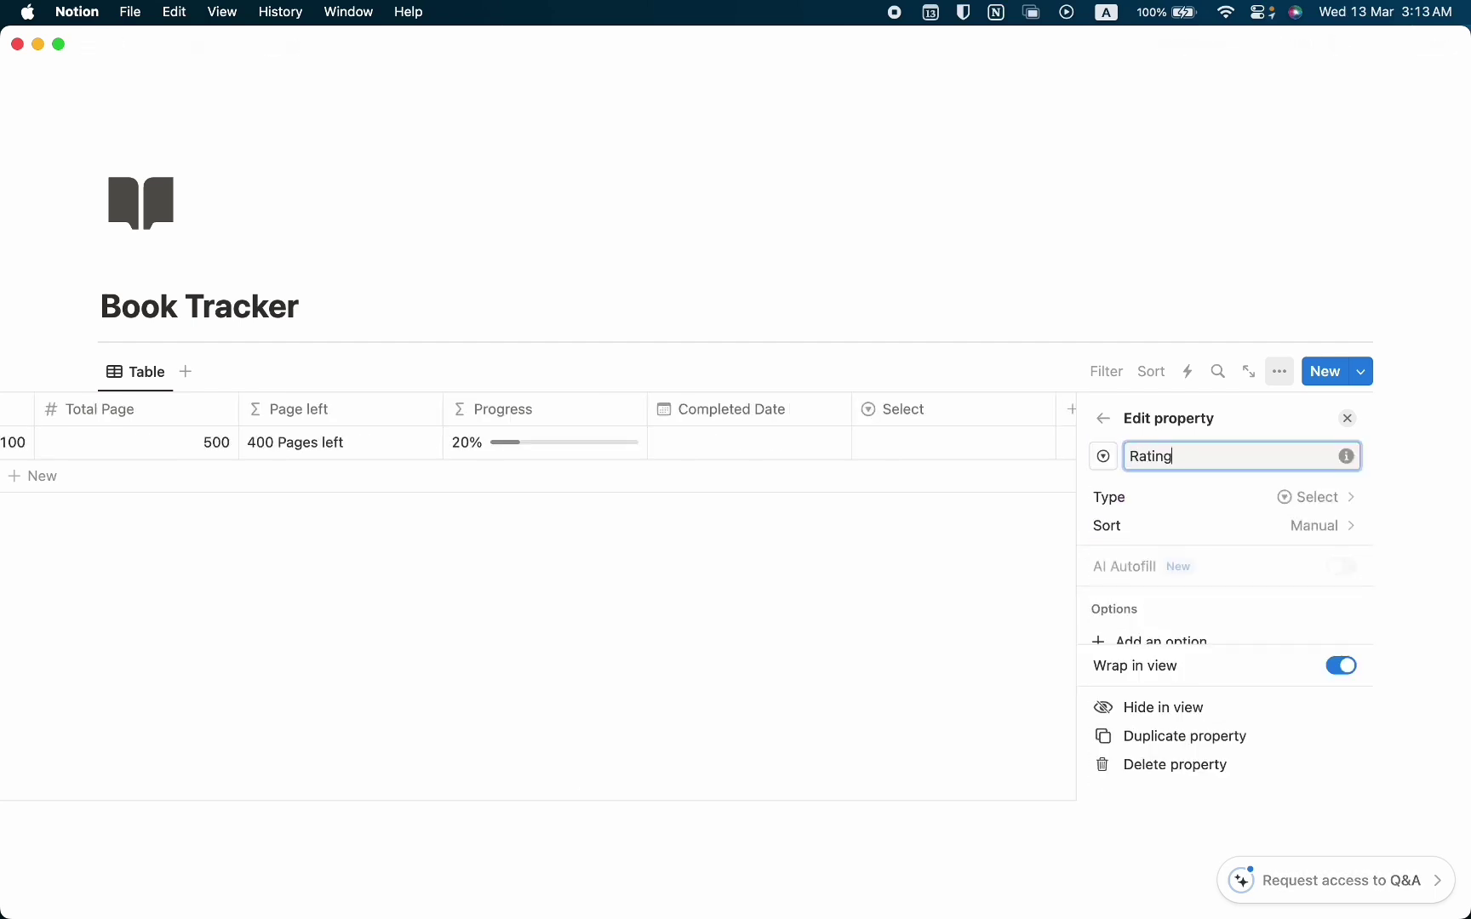
scroll(1173, 460, down, 1)
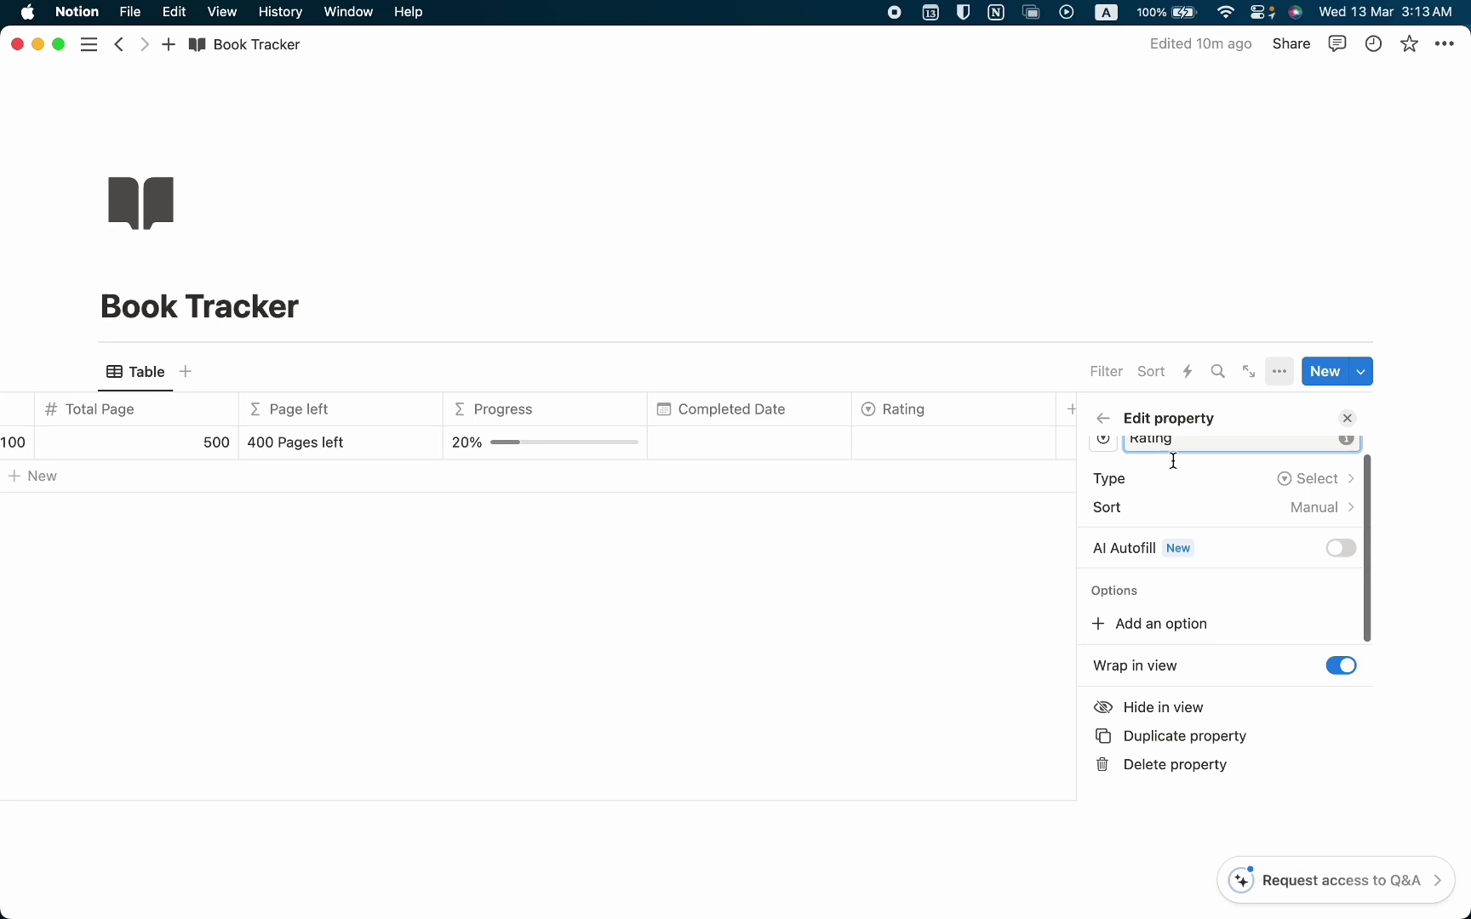
- Add the Rating options ★, ★★, ★★★, ★★★★ and ★★★★★
click(1141, 625)
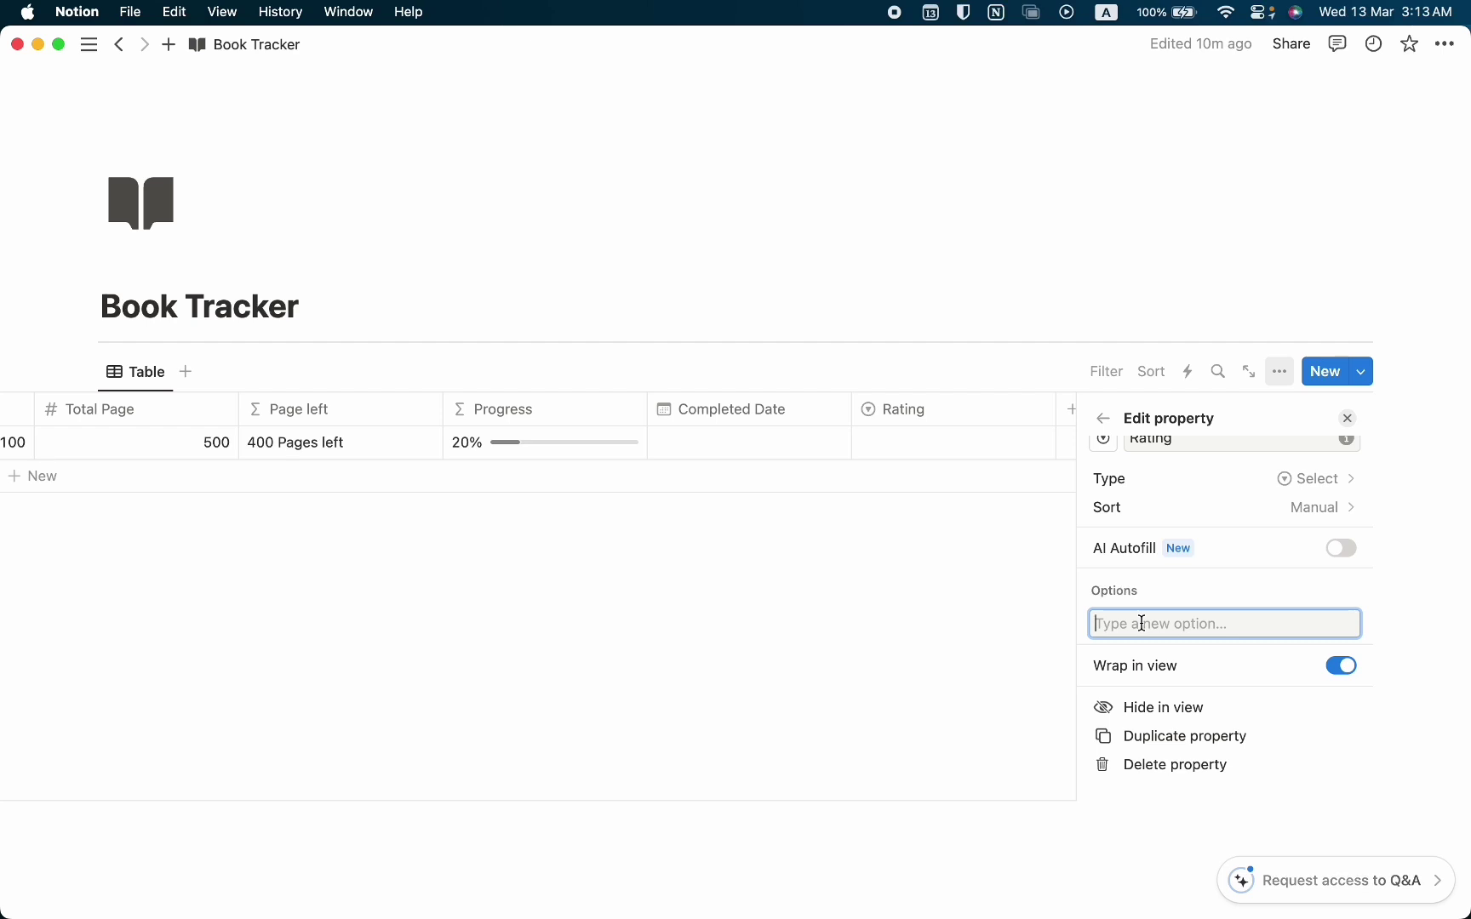
text(★)
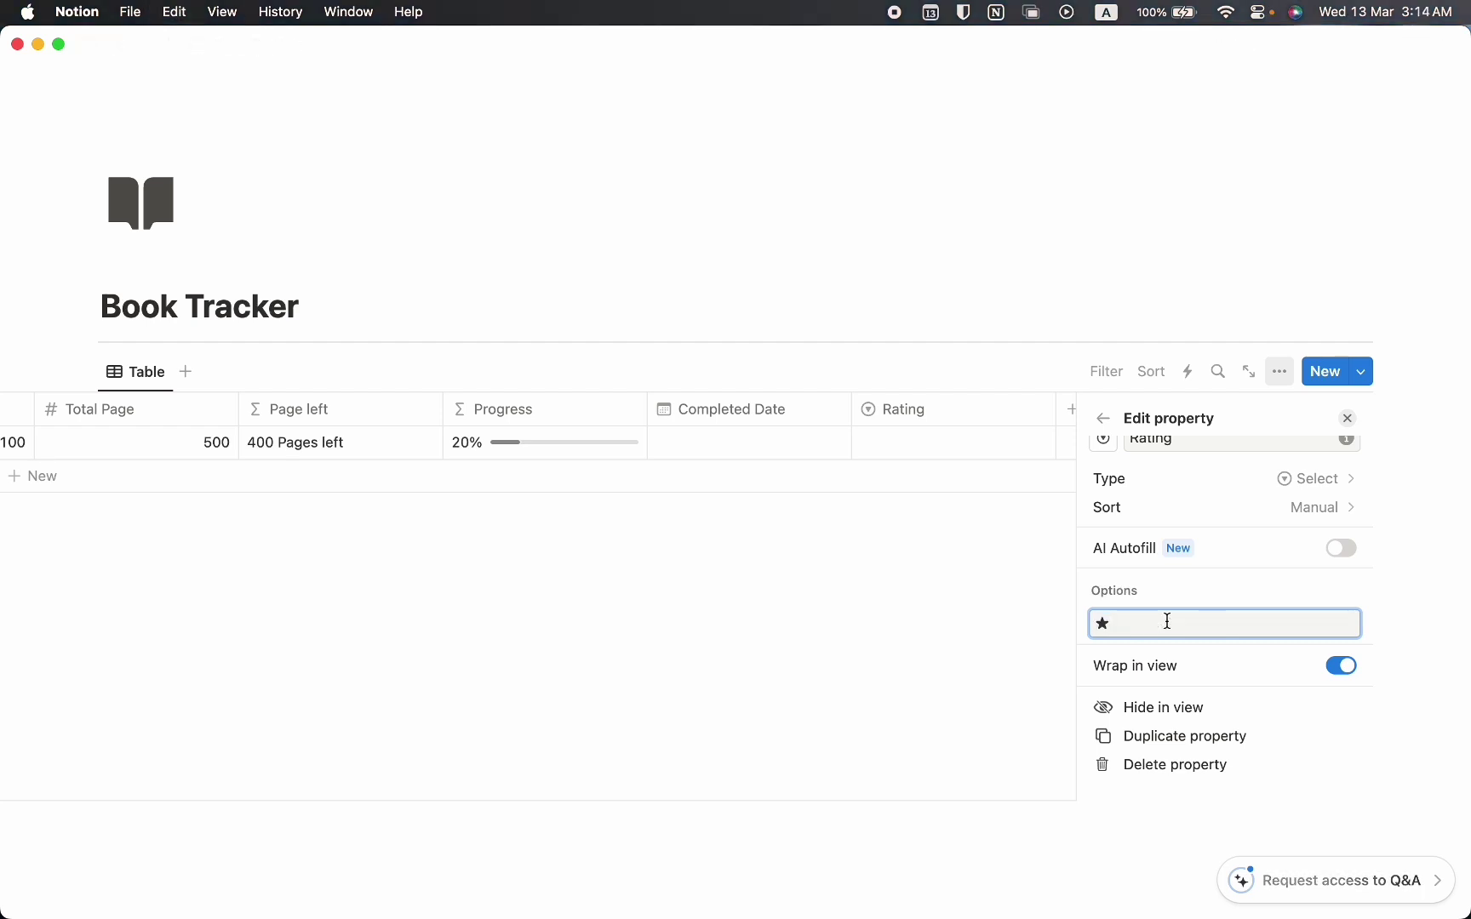
key(Return)
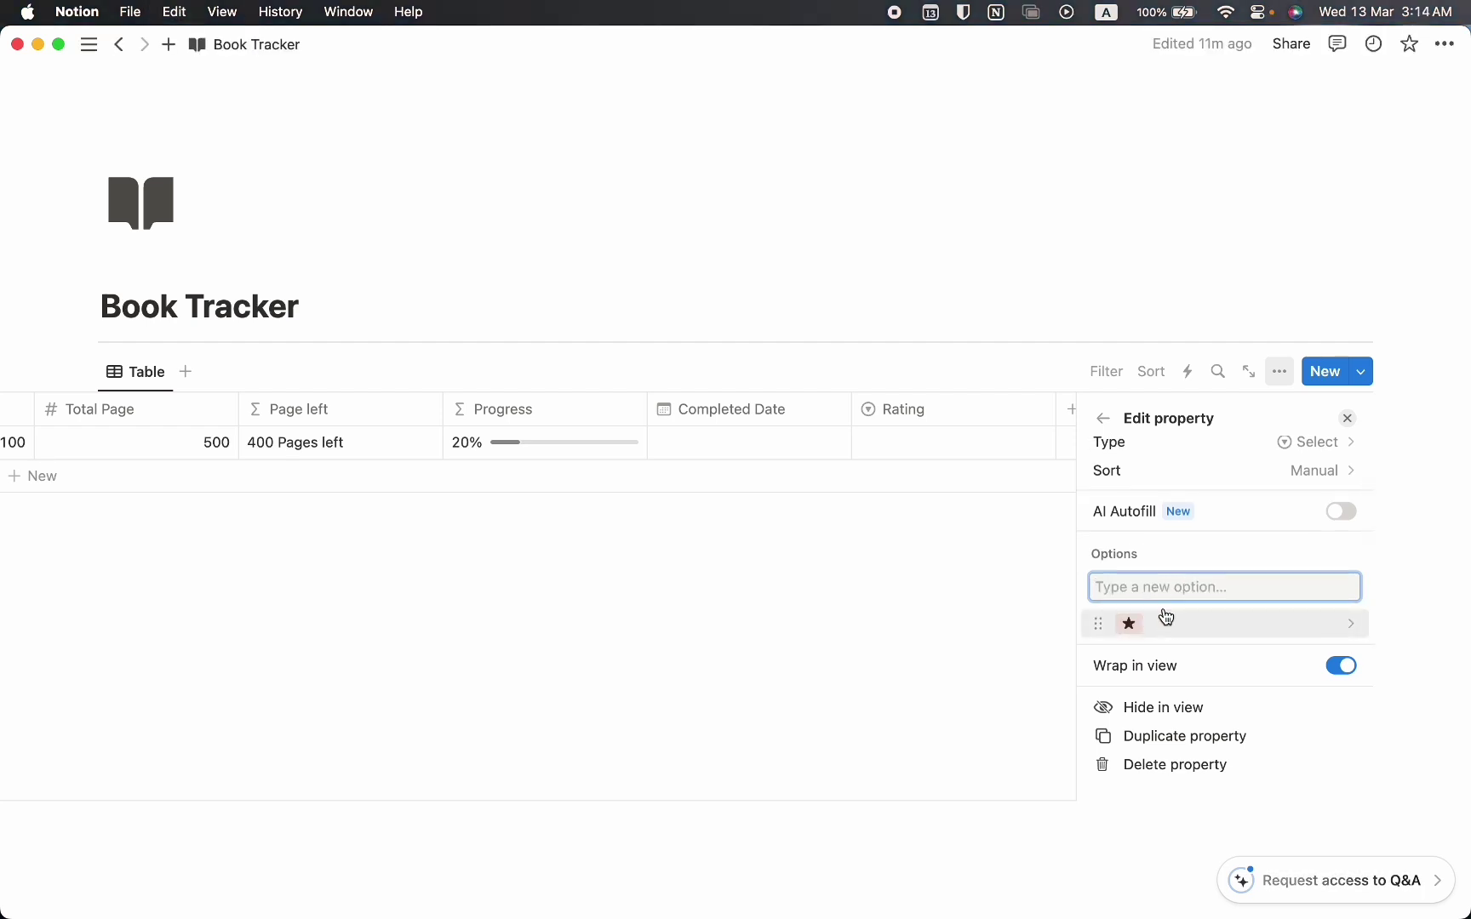
key(super+v)
key(super+v)
key(Return)
key(super+v)
key(super+v)
key(super+v)
key(Return)
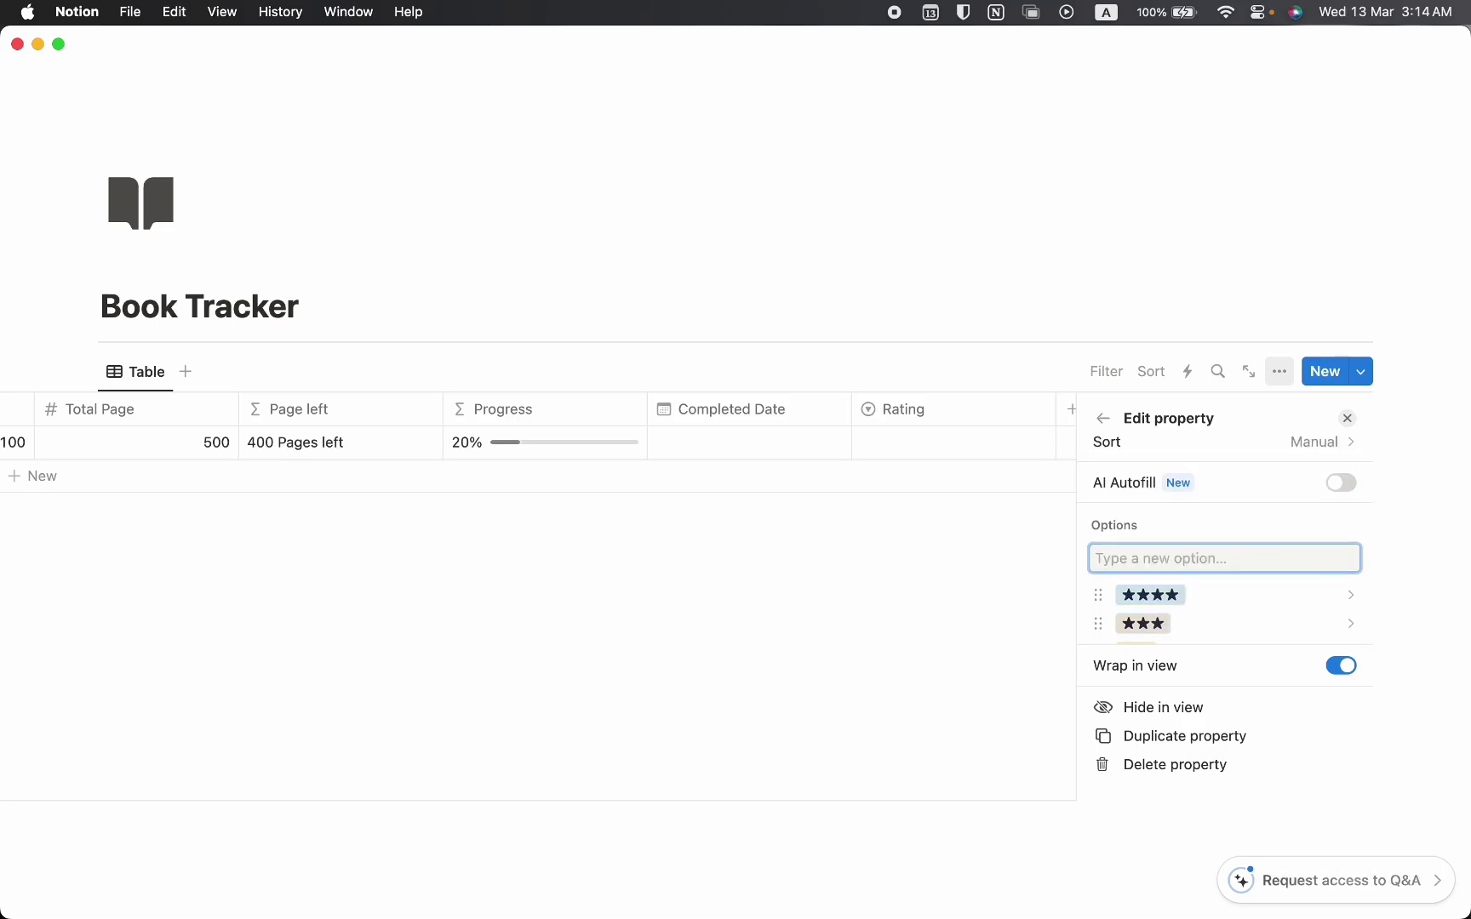
key(super+v)
key(super+v)
key(super+v)
key(super+v)
key(super+v)
key(Return)
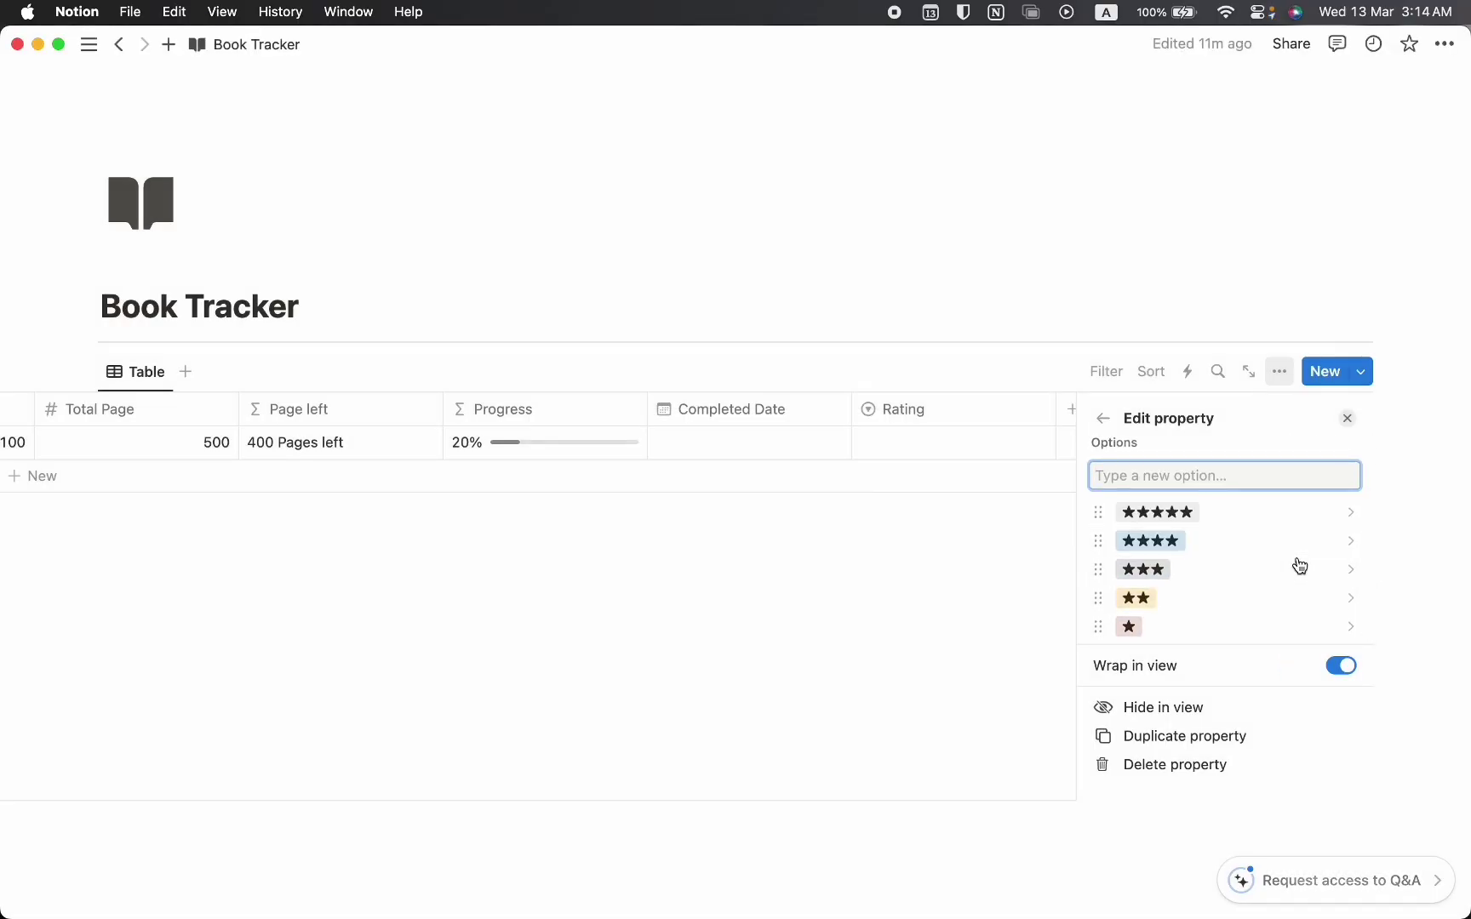
- Colour the star options gray and rate New Book ★★★★
click(1300, 566)
click(1191, 281)
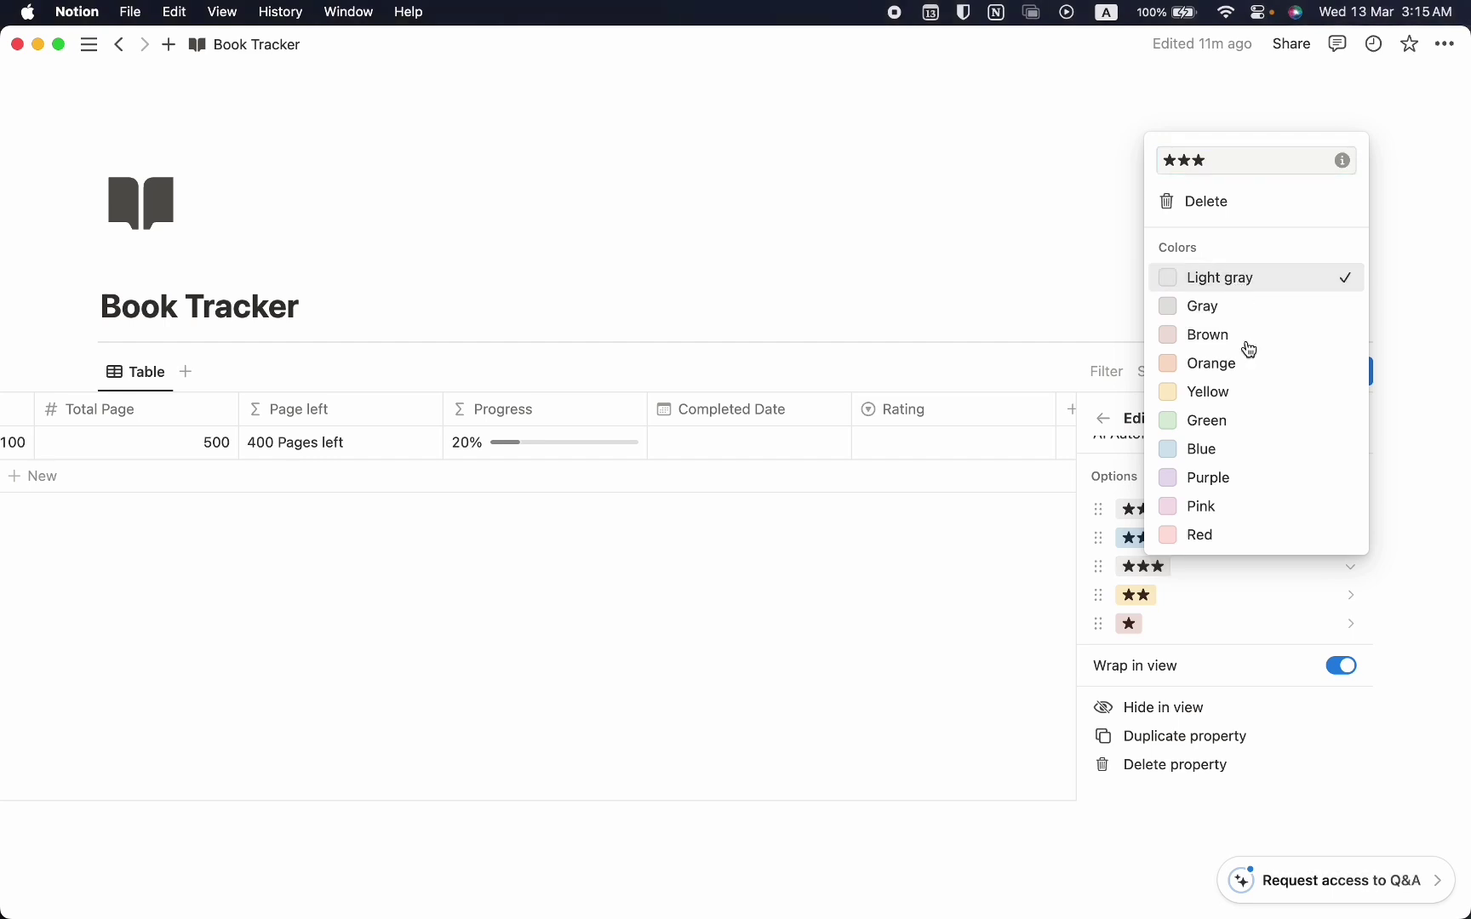
click(1226, 305)
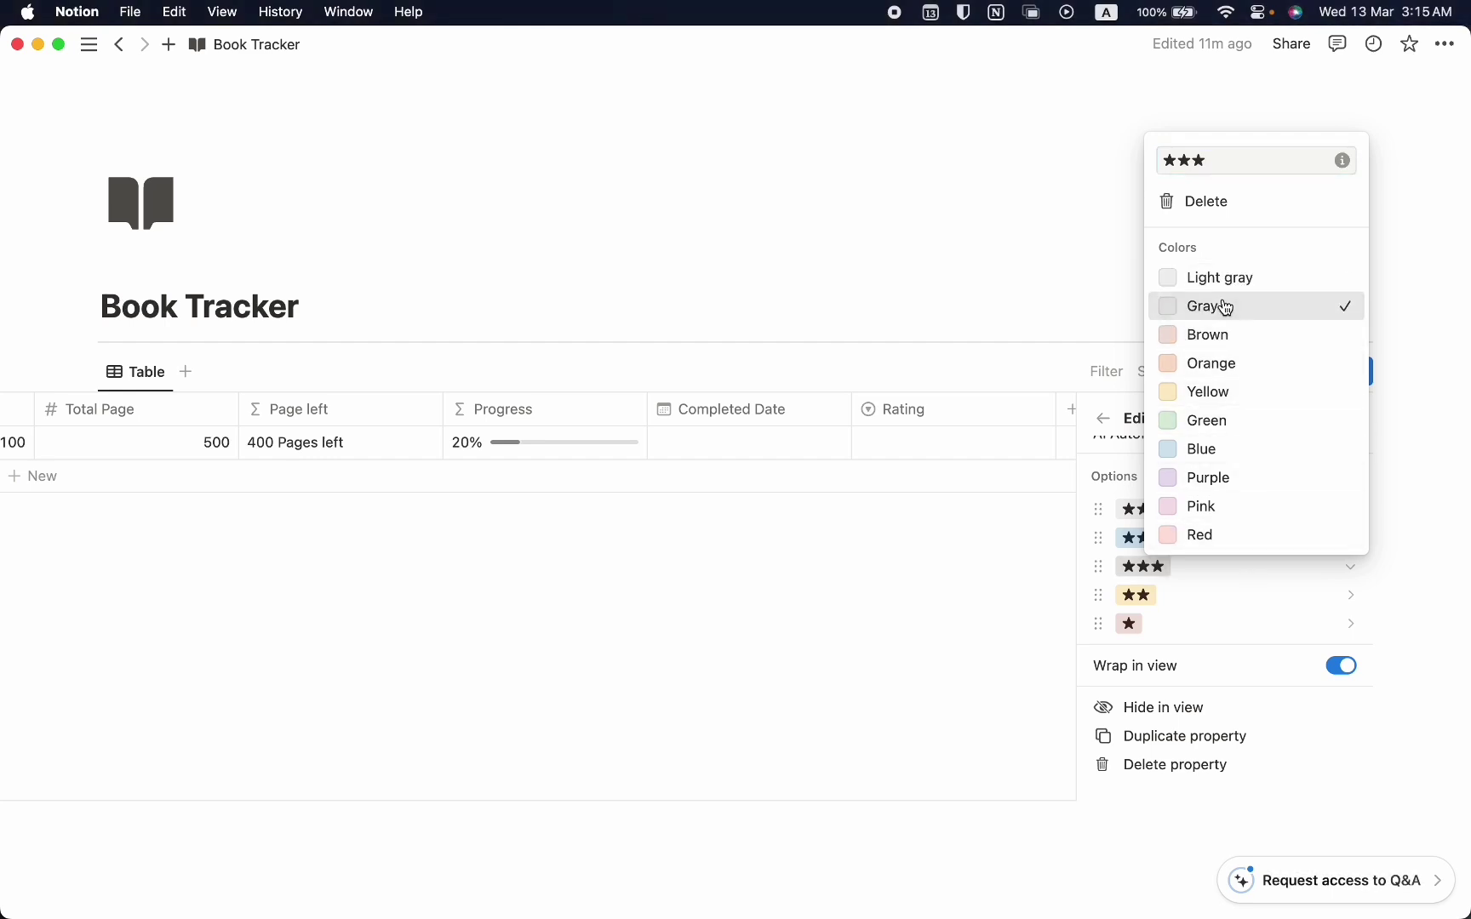
click(1192, 624)
click(1234, 332)
key(Escape)
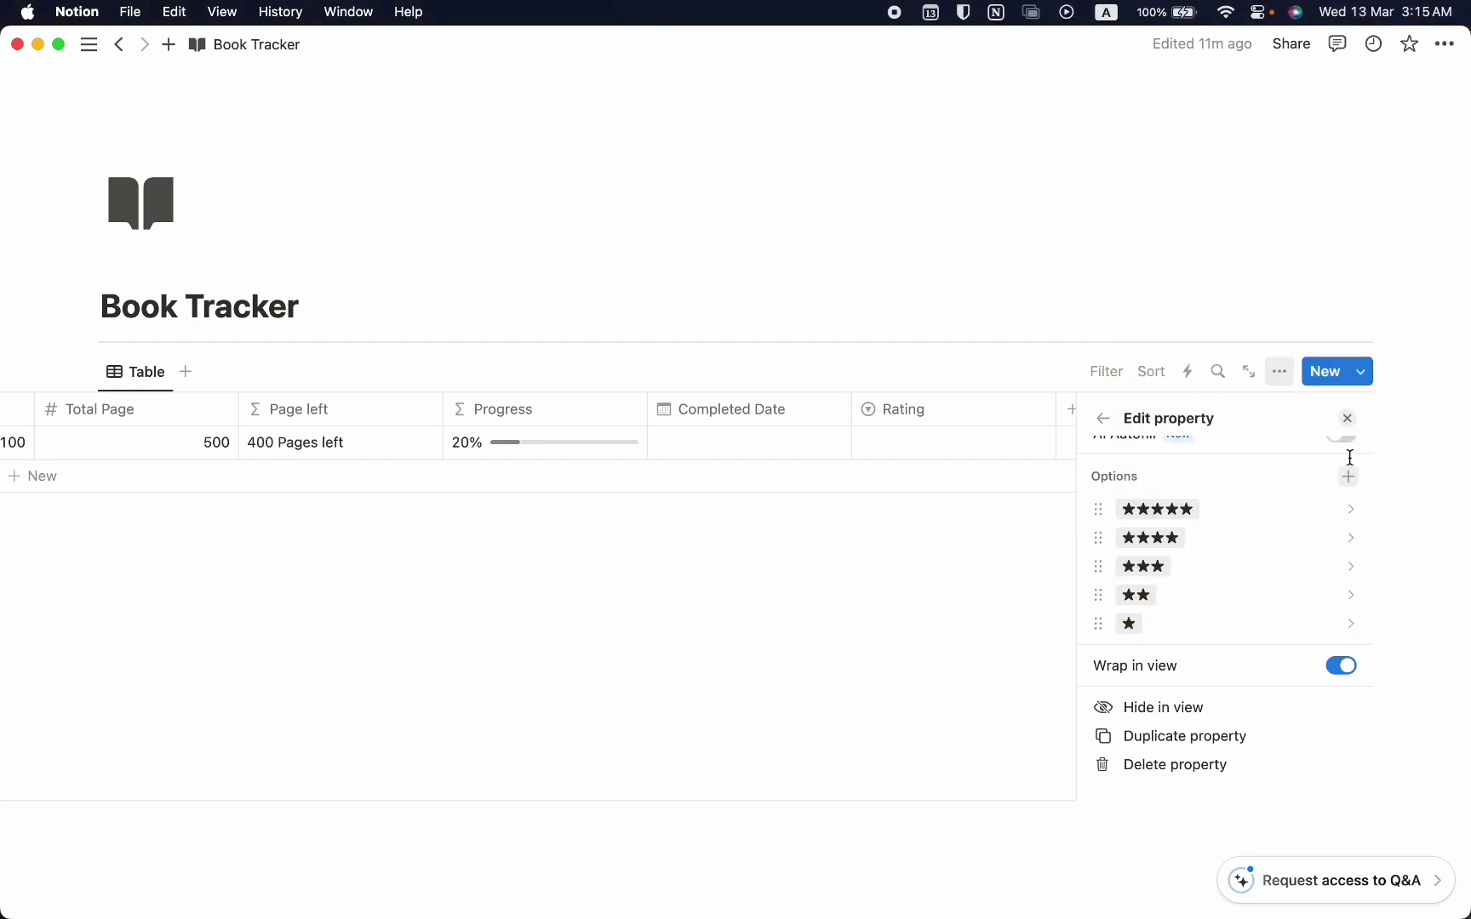
click(1347, 418)
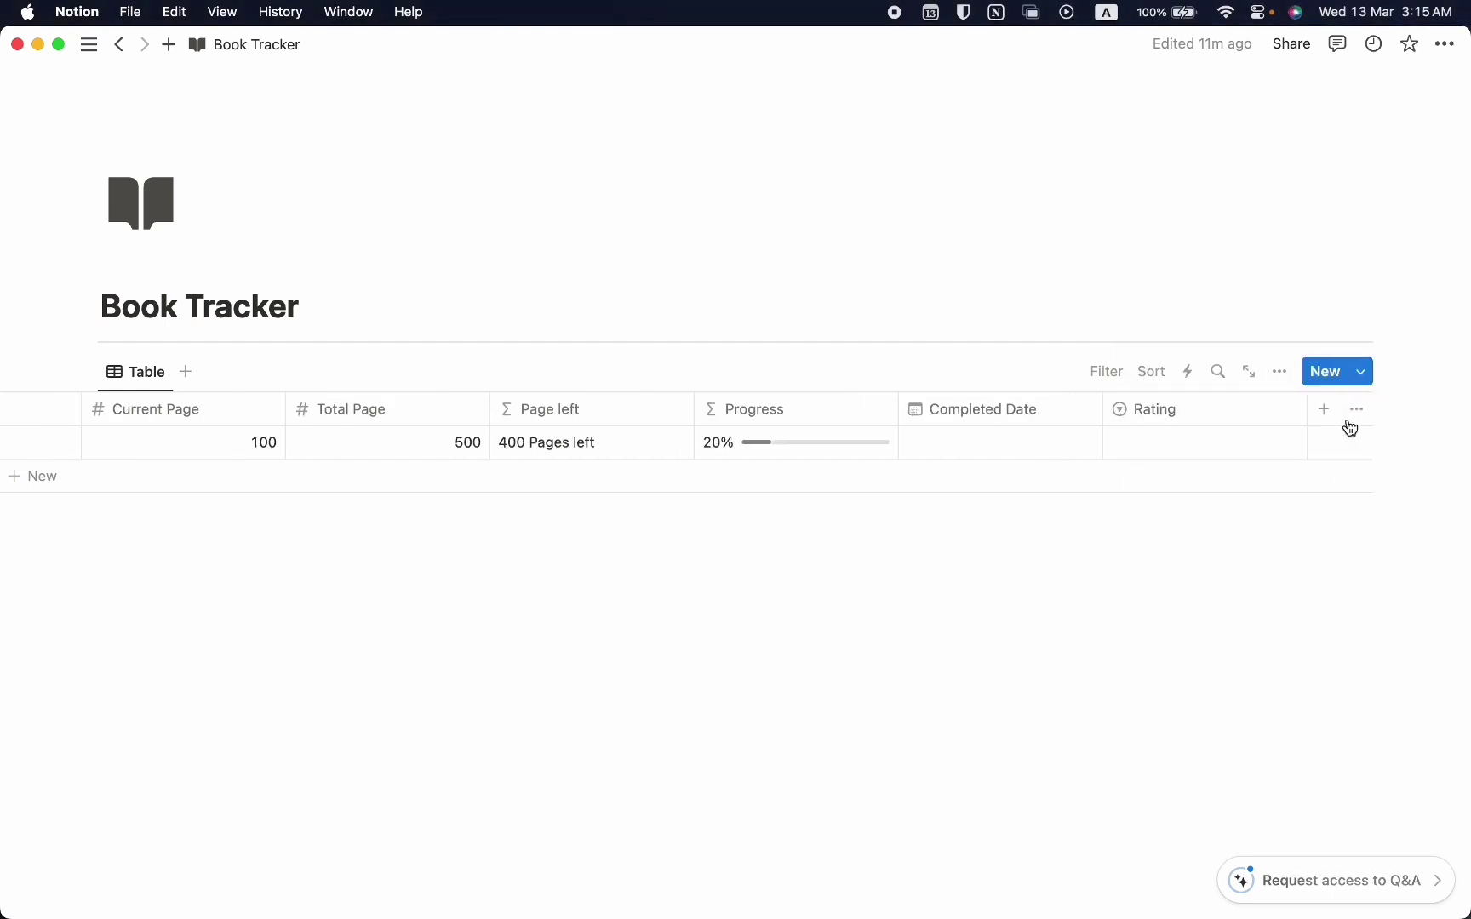
click(1230, 443)
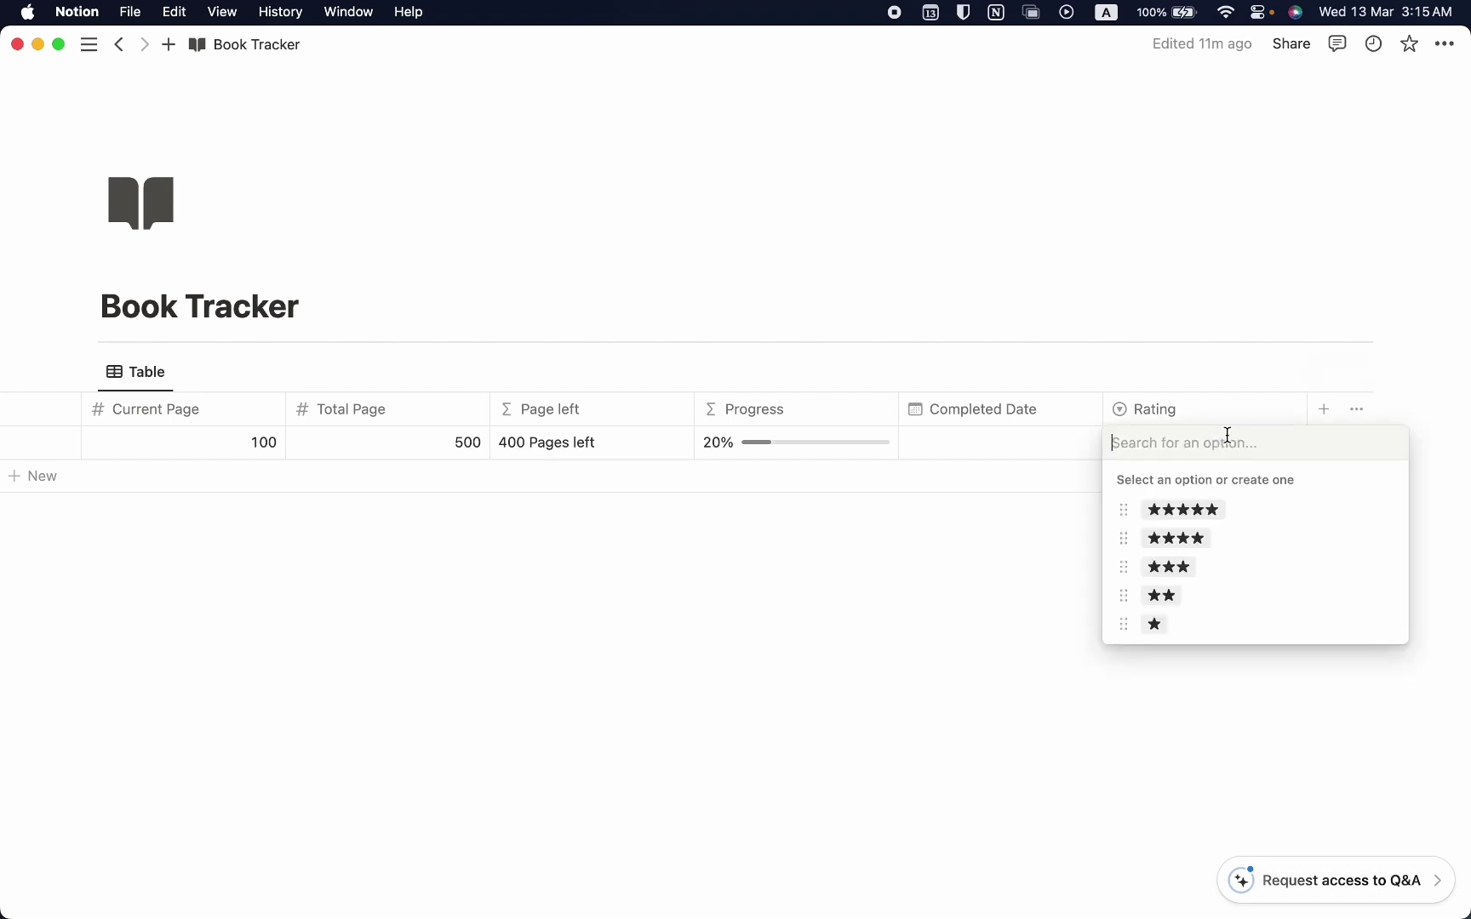
click(1187, 535)
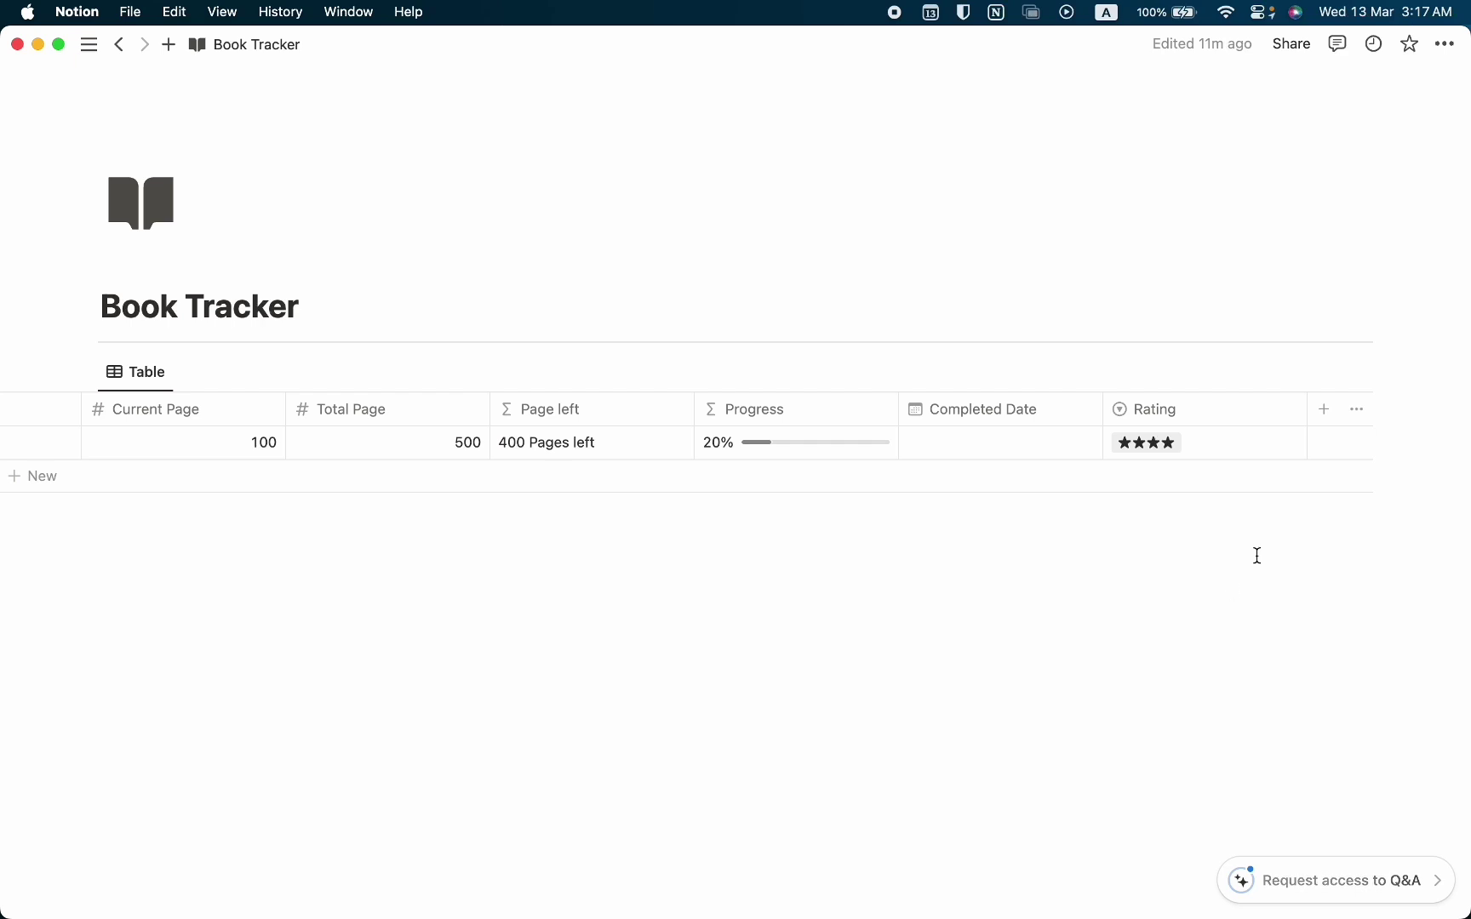
- Create a Tracker database template titled New Book with the open-book icon
click(1365, 376)
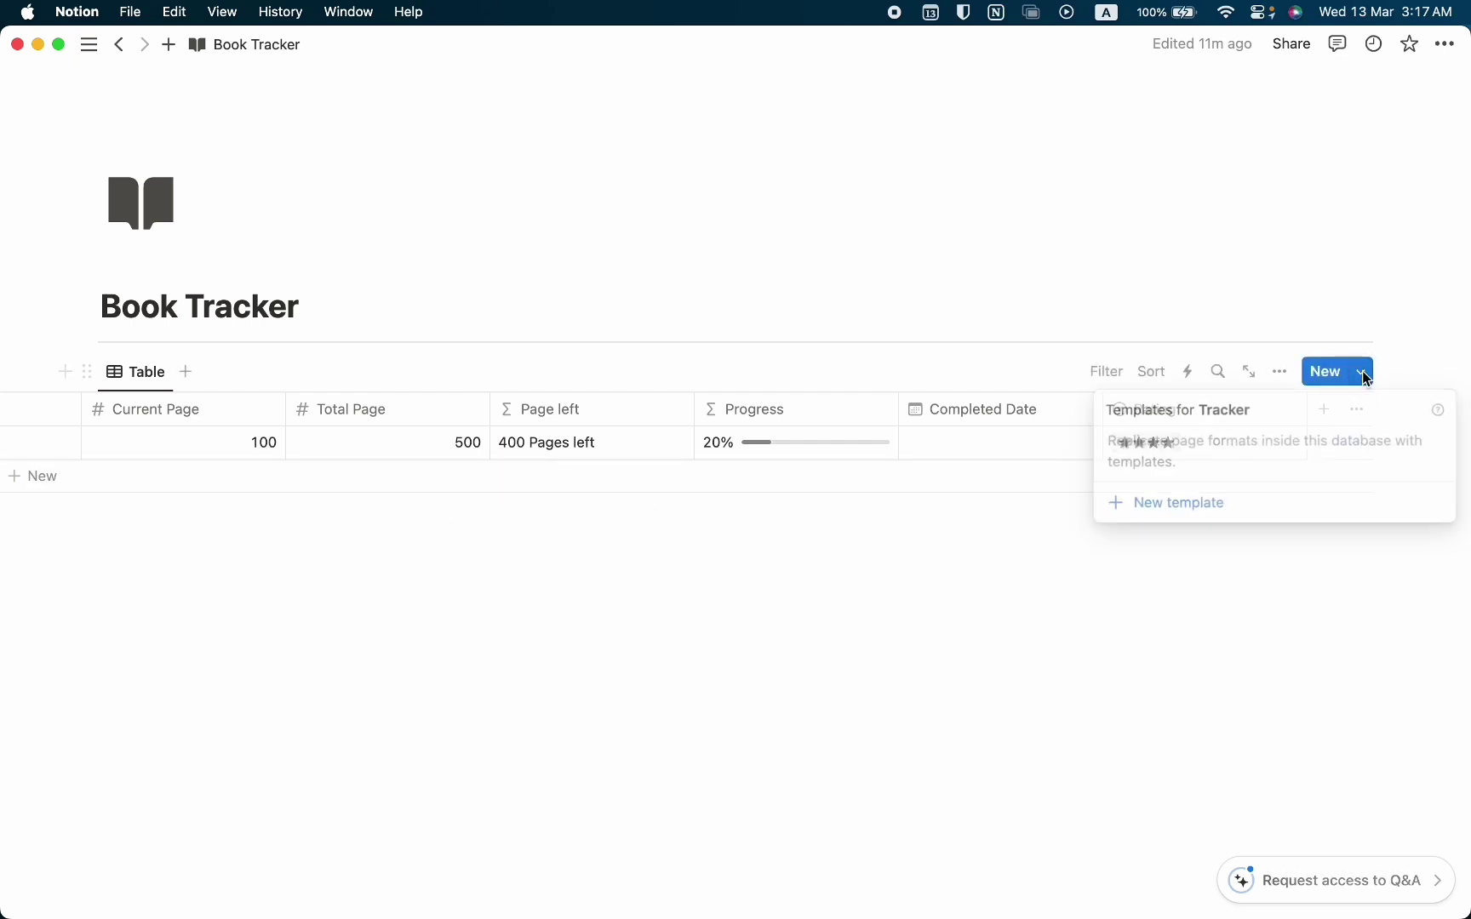
click(1175, 509)
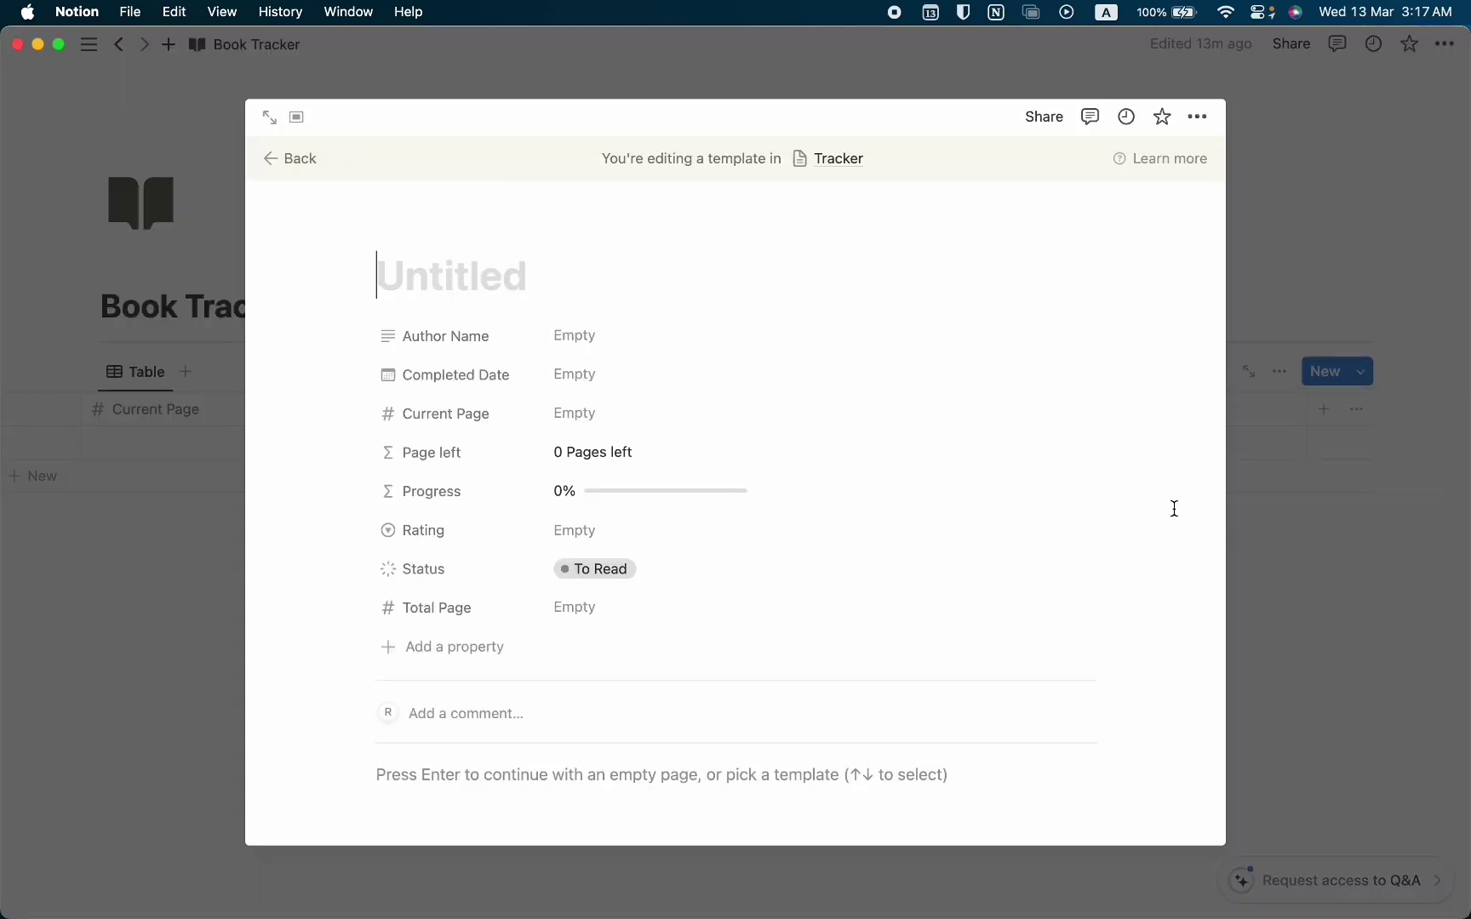
text(New)
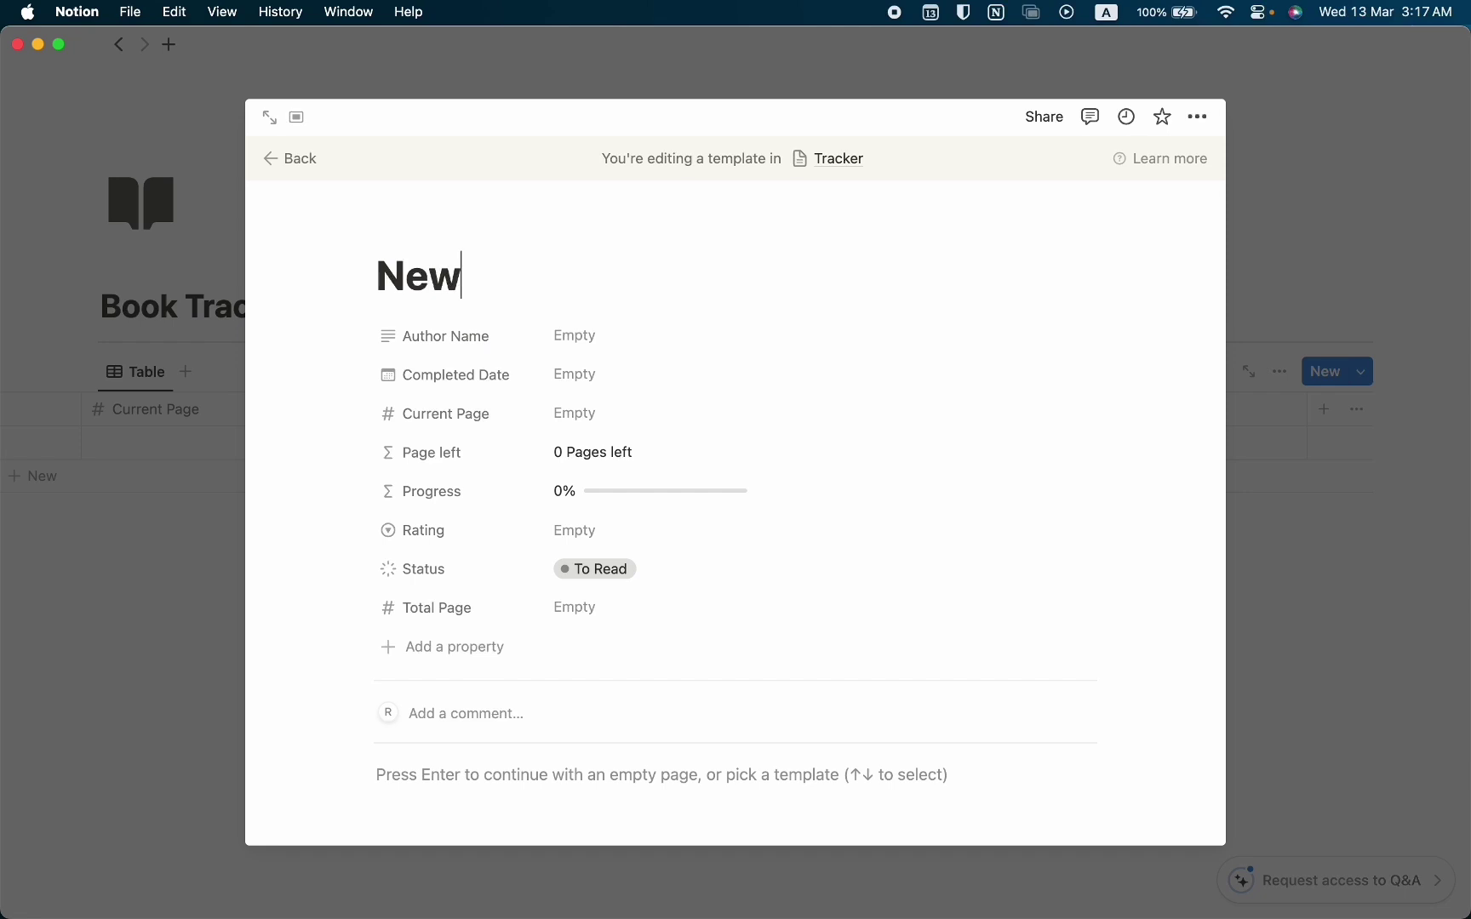
text( Book)
click(429, 234)
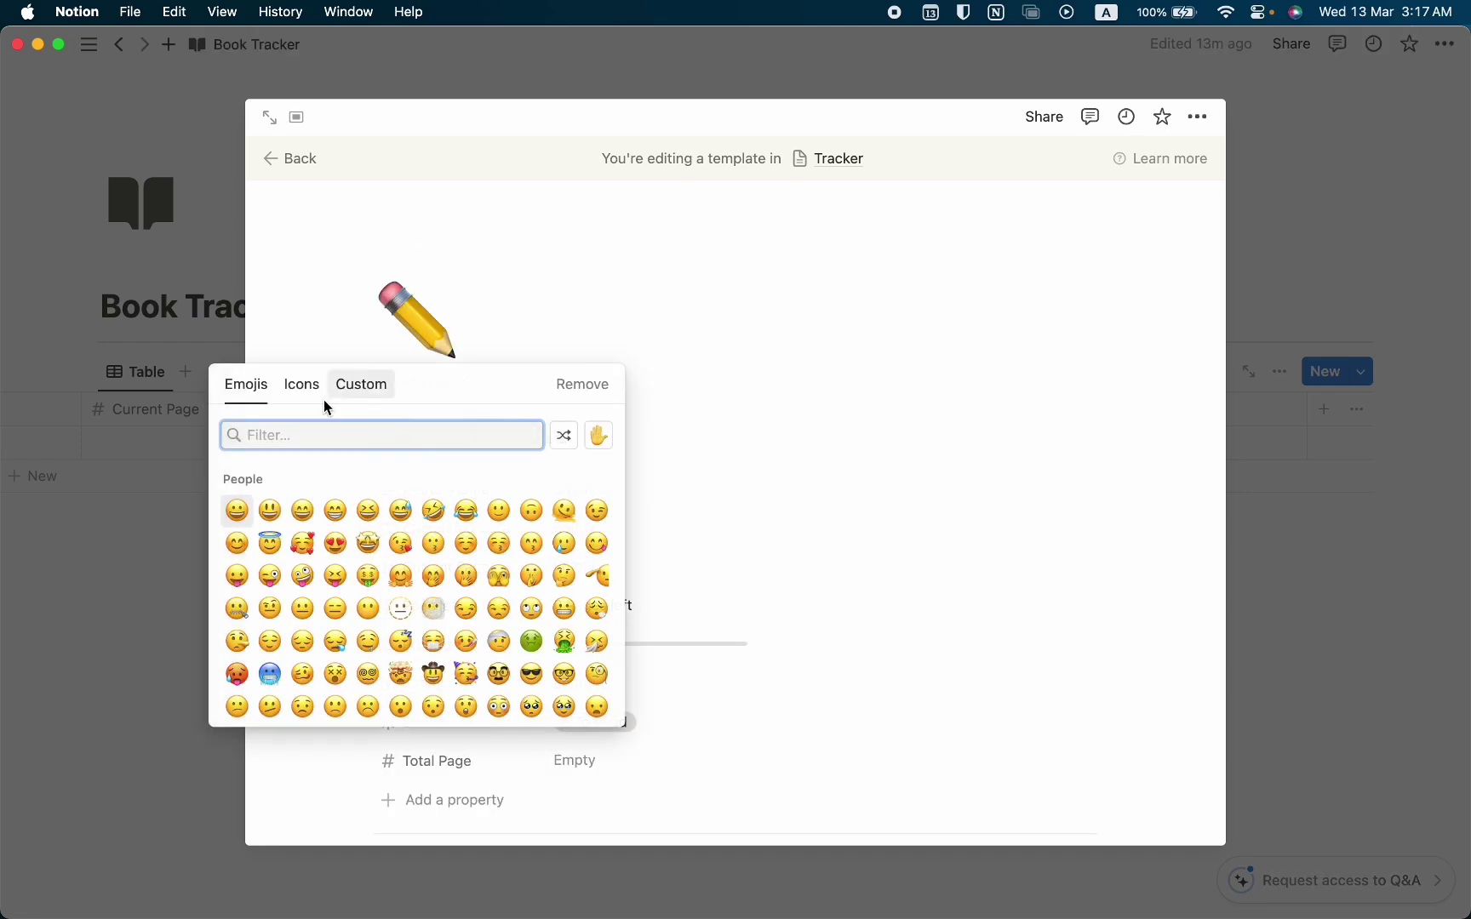
click(295, 396)
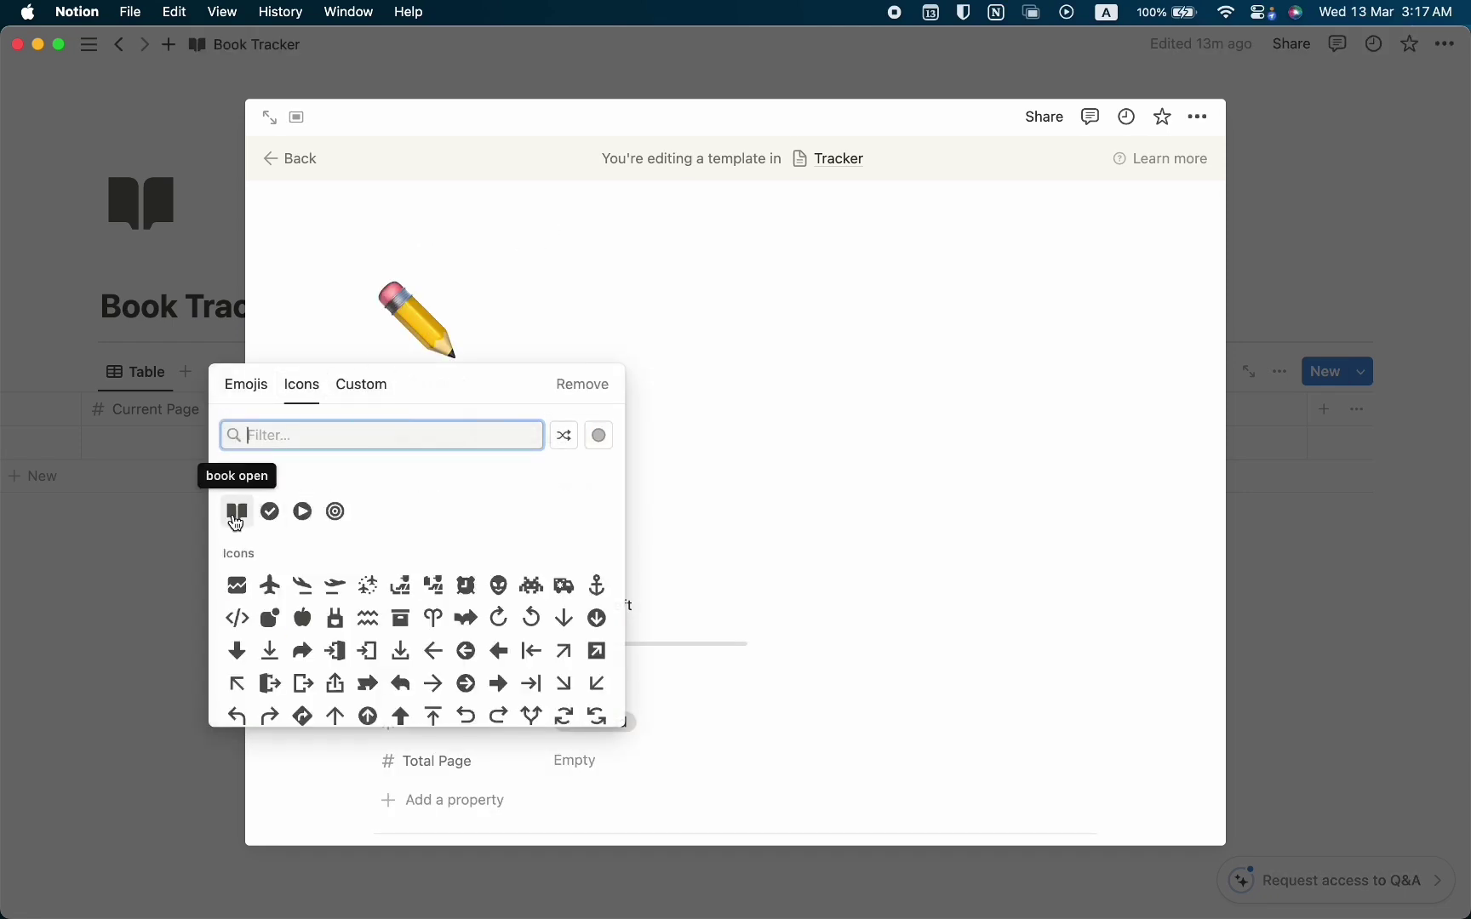
mouse_move(237, 523)
click(174, 544)
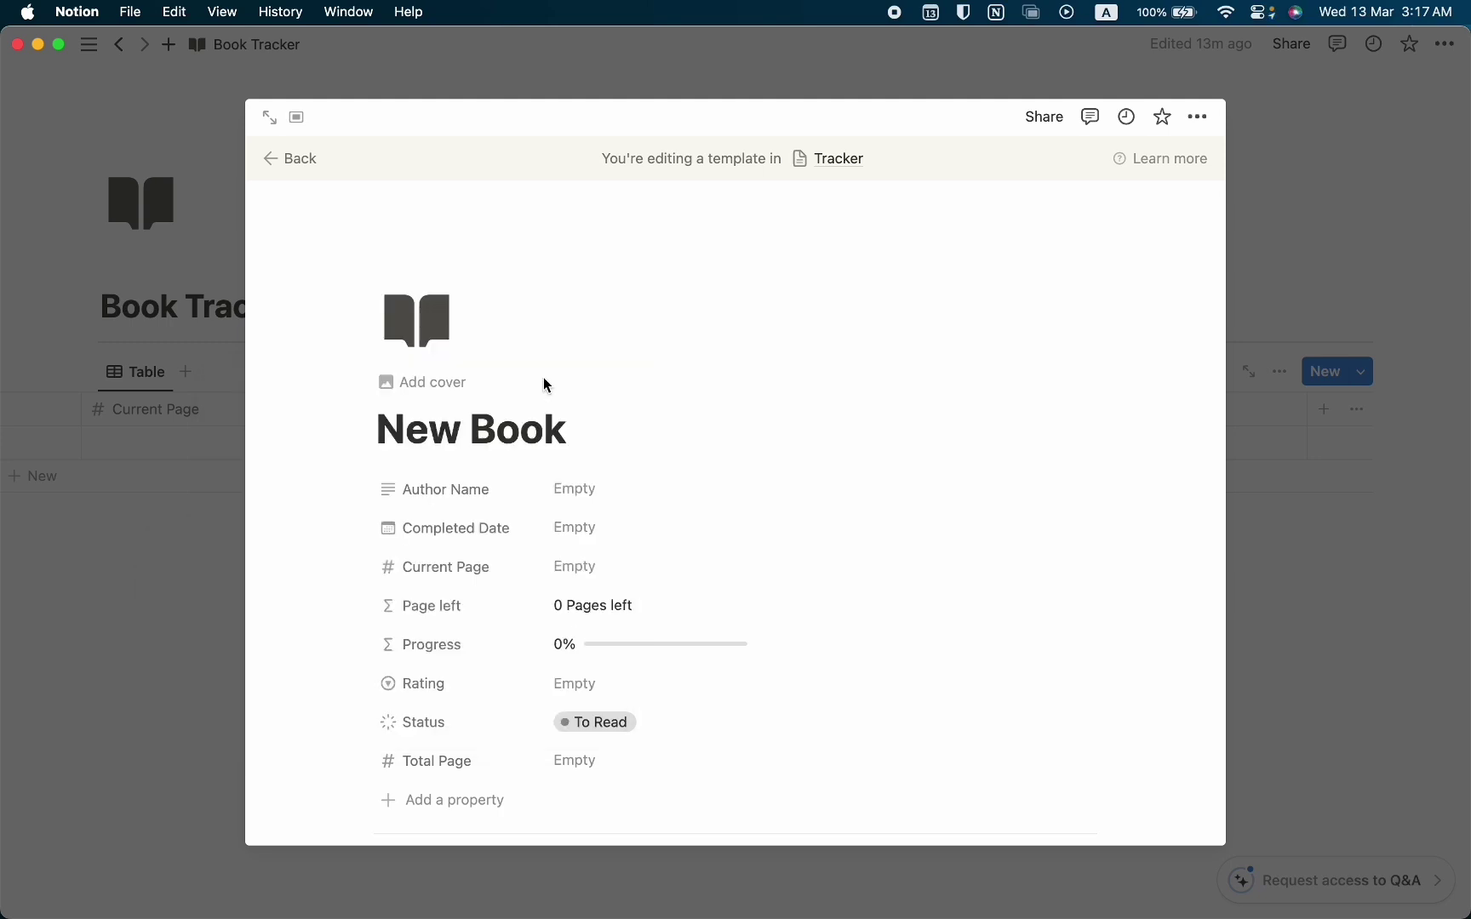
scroll(545, 383, down, 1)
scroll(545, 377, up, 1)
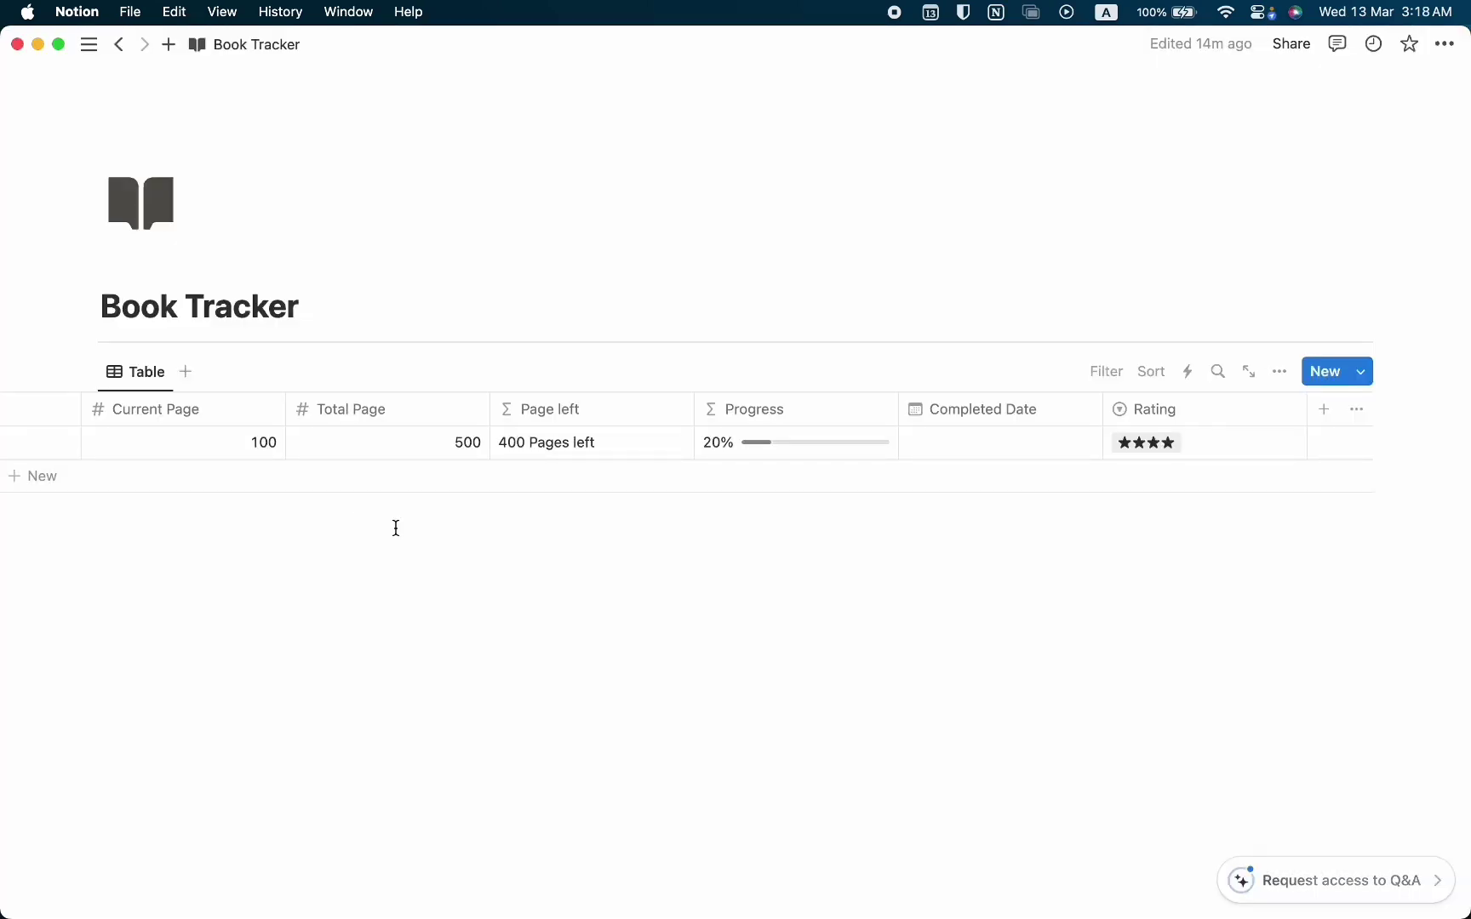
- Switch the view to Gallery layout with Page cover previews and Small cards
click(1279, 371)
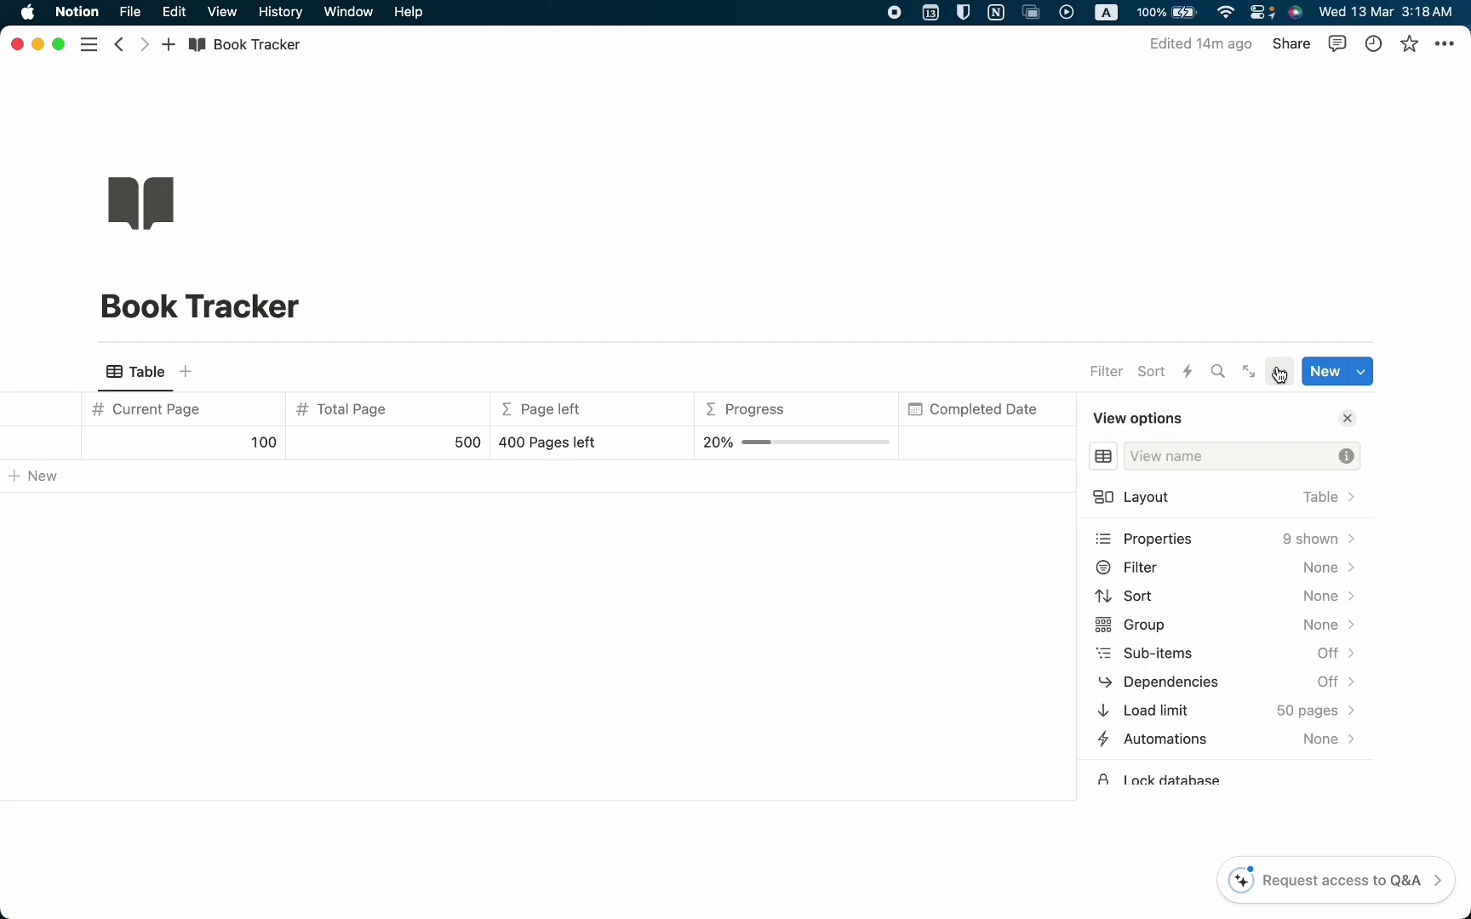
click(1235, 500)
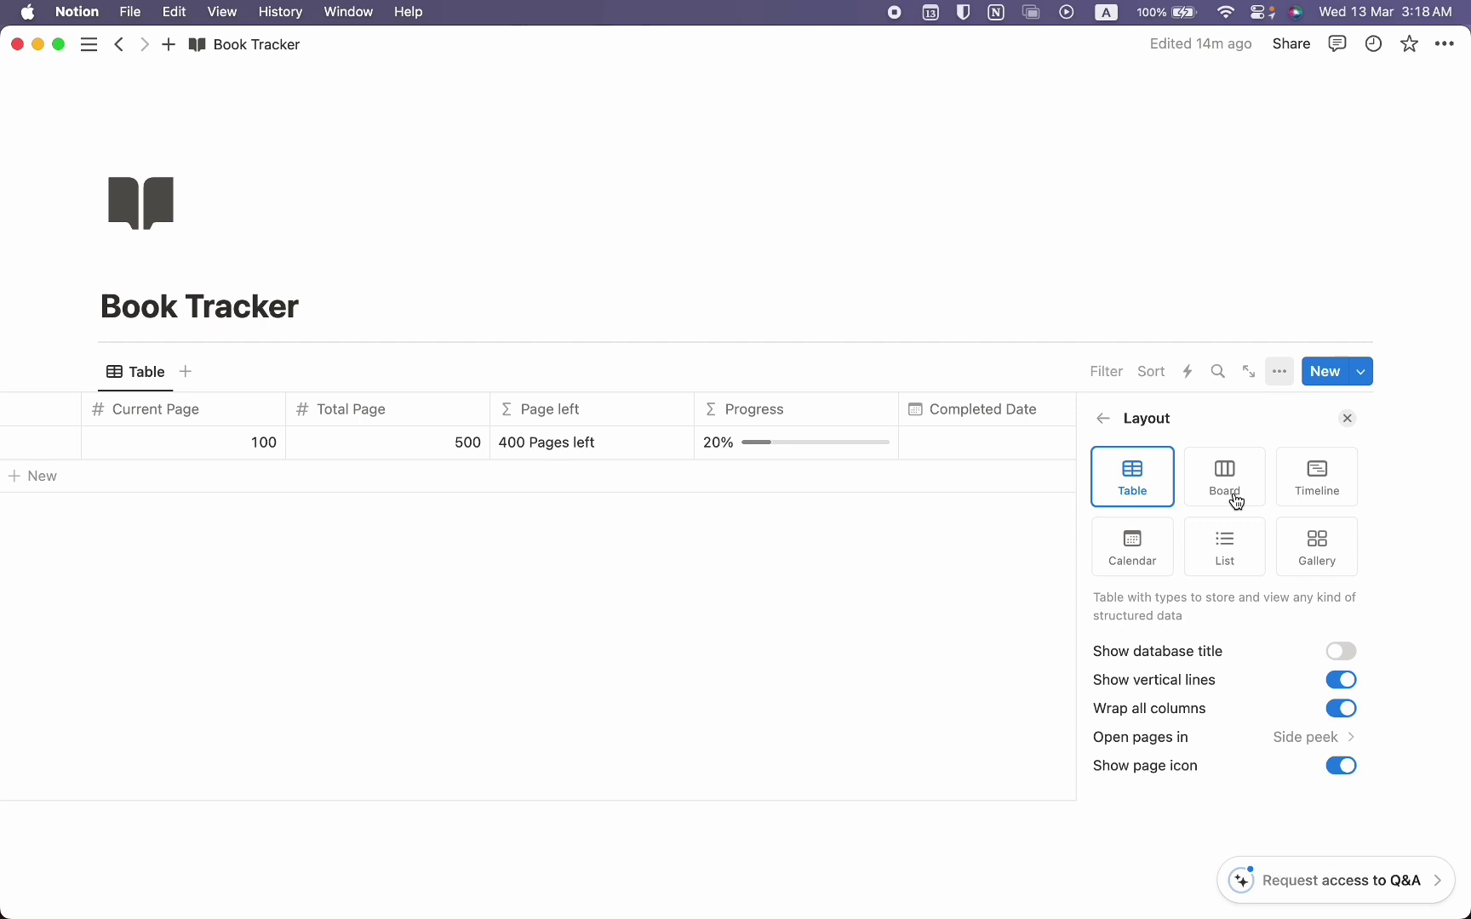
click(1319, 543)
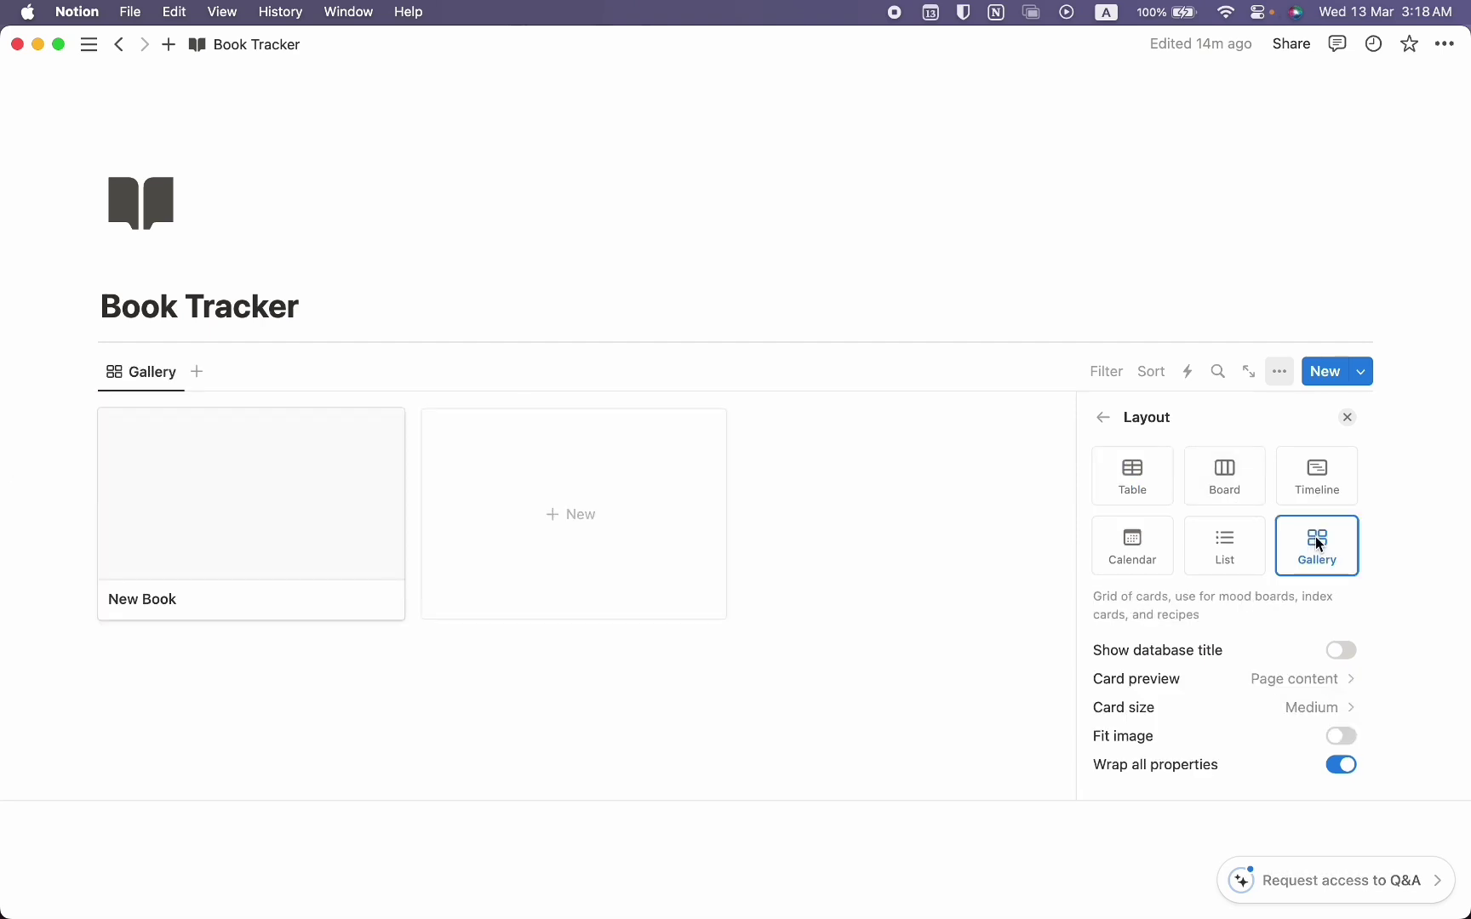
scroll(1315, 536, down, 2)
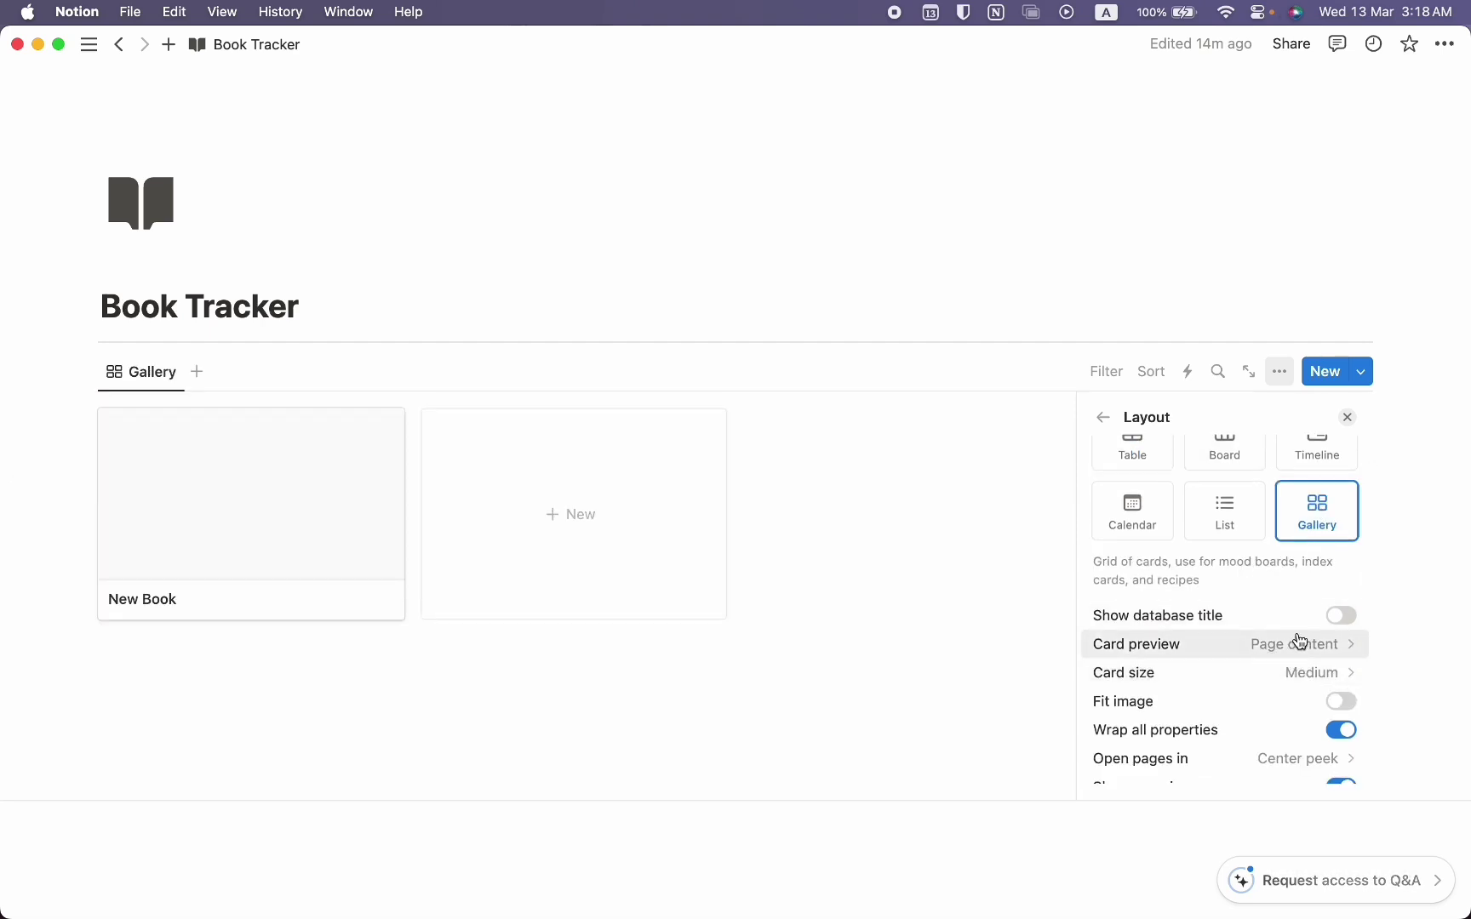
click(1299, 643)
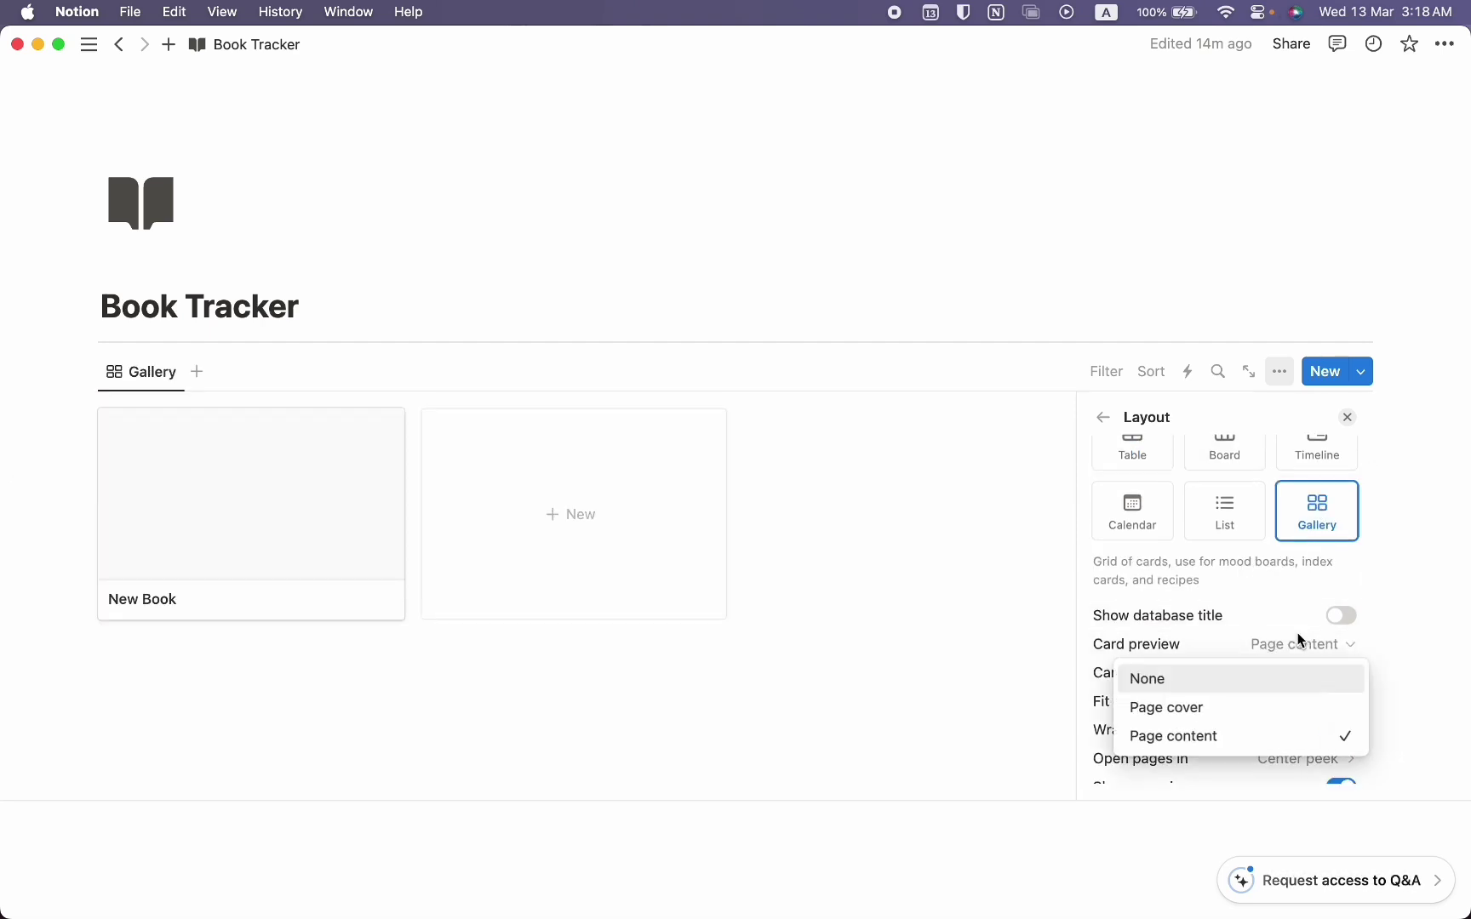
click(1161, 715)
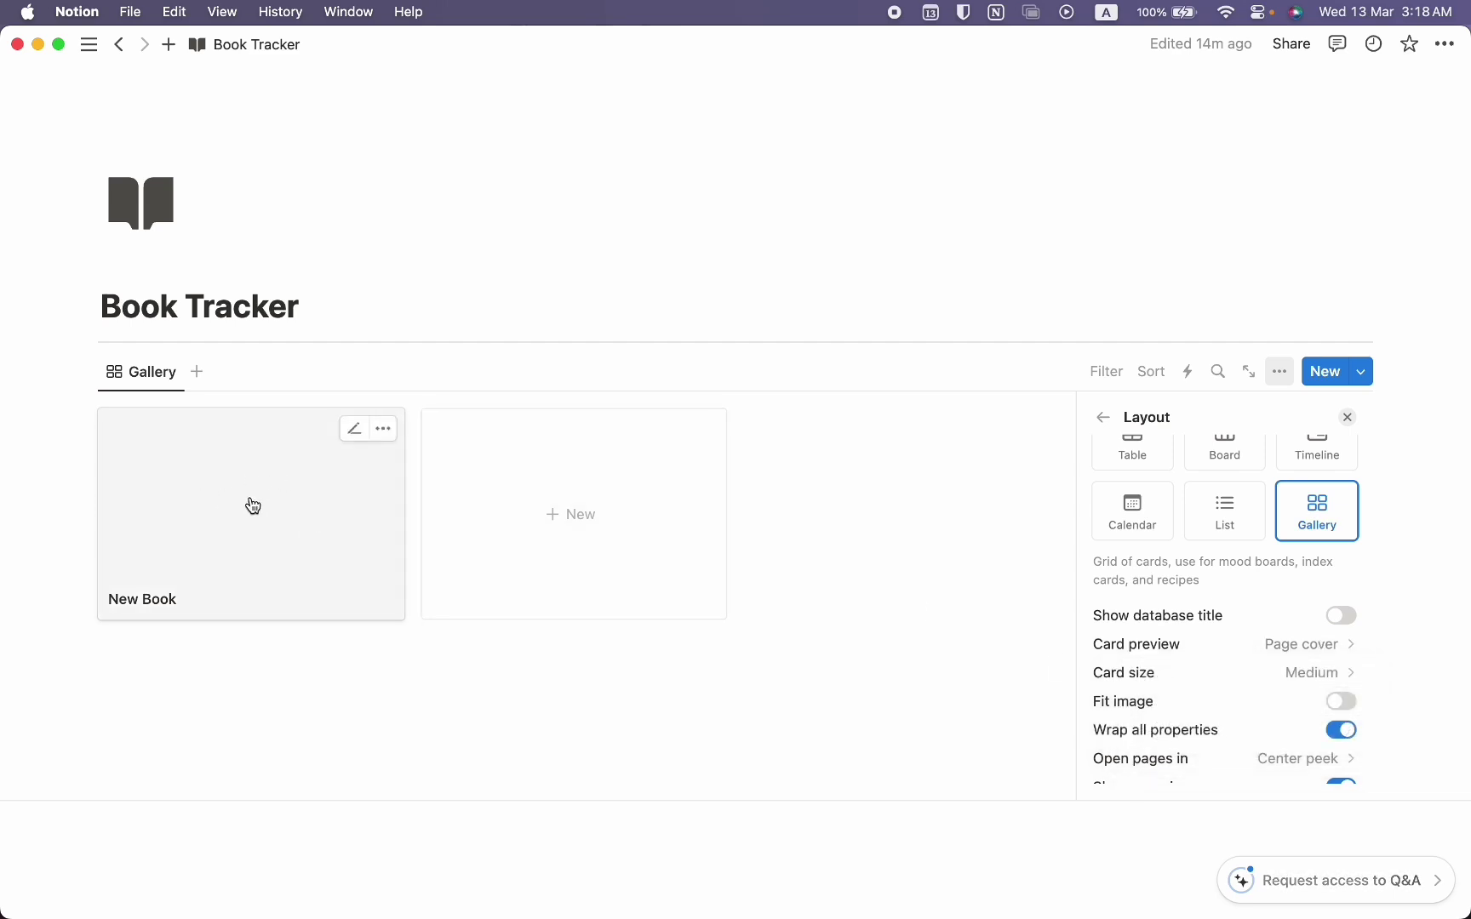
click(1258, 676)
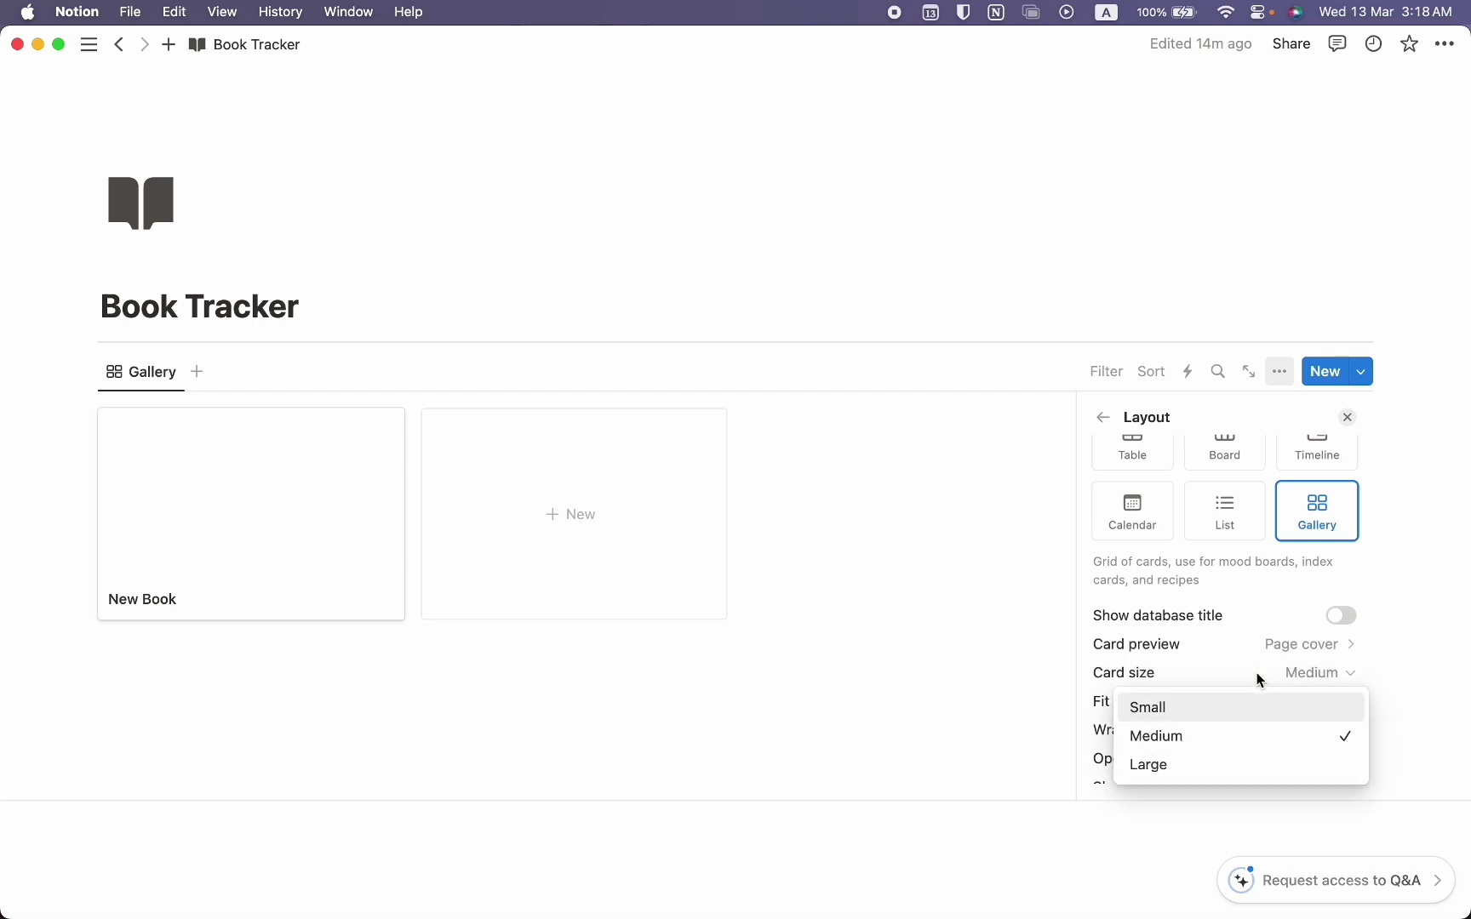
click(1236, 707)
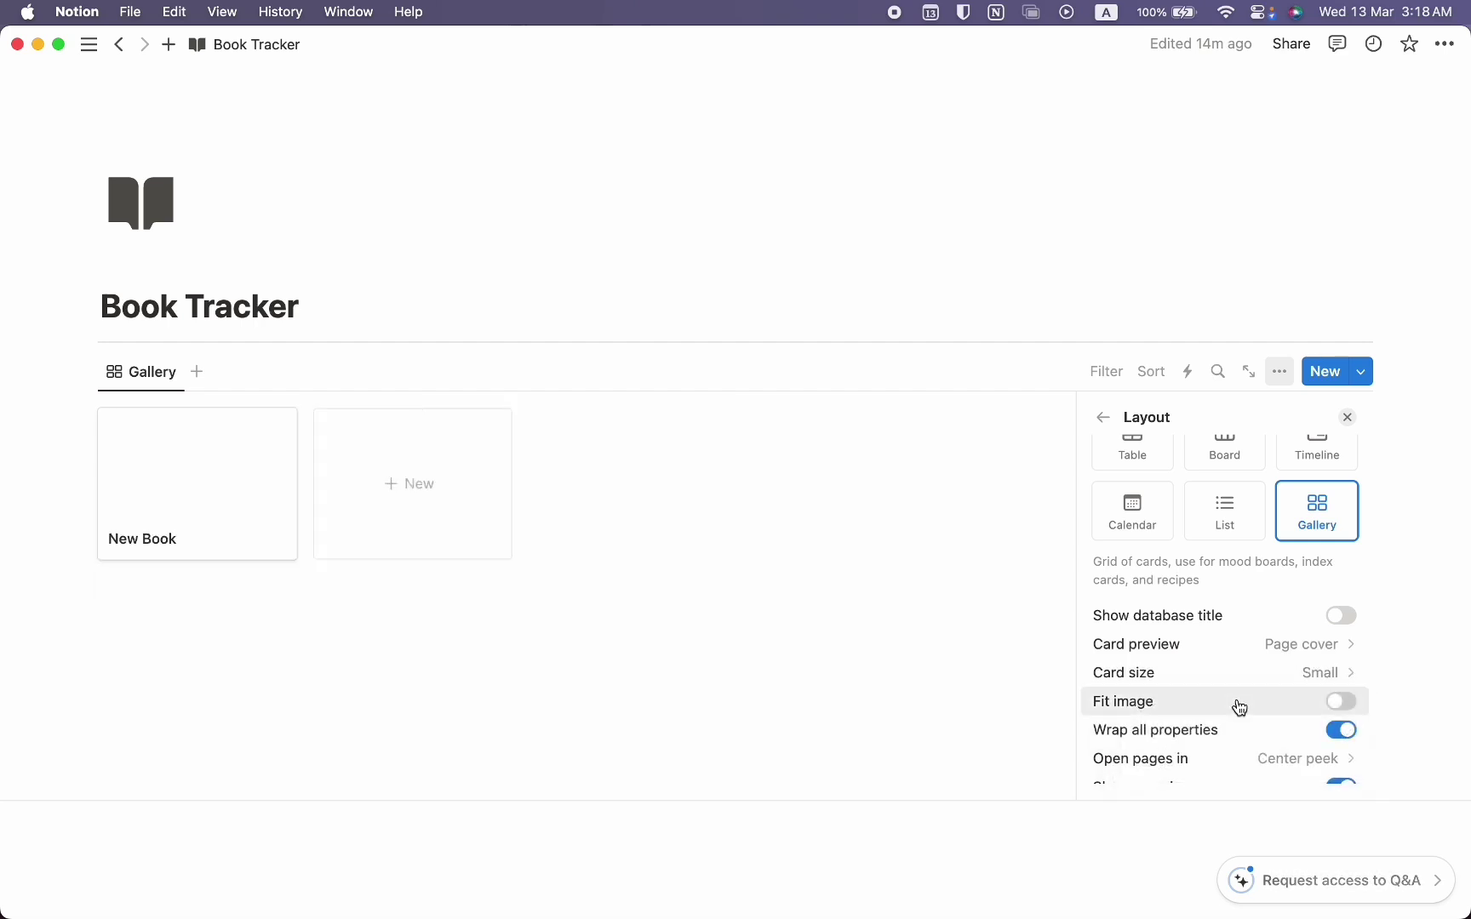
- Show Author Name, Progress and Page left on the gallery cards
click(1348, 417)
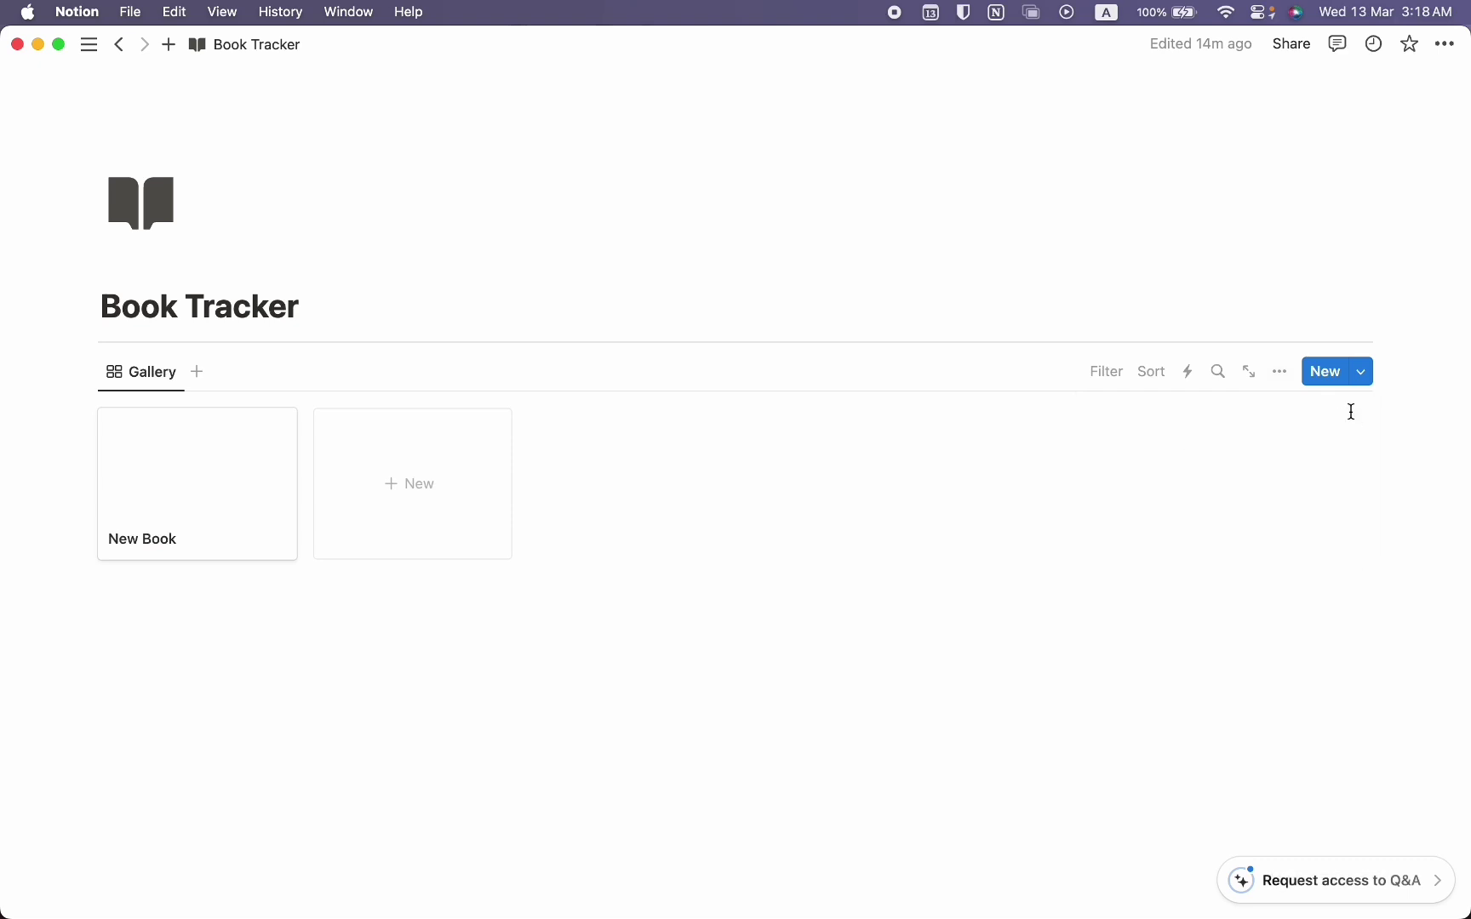
click(1282, 373)
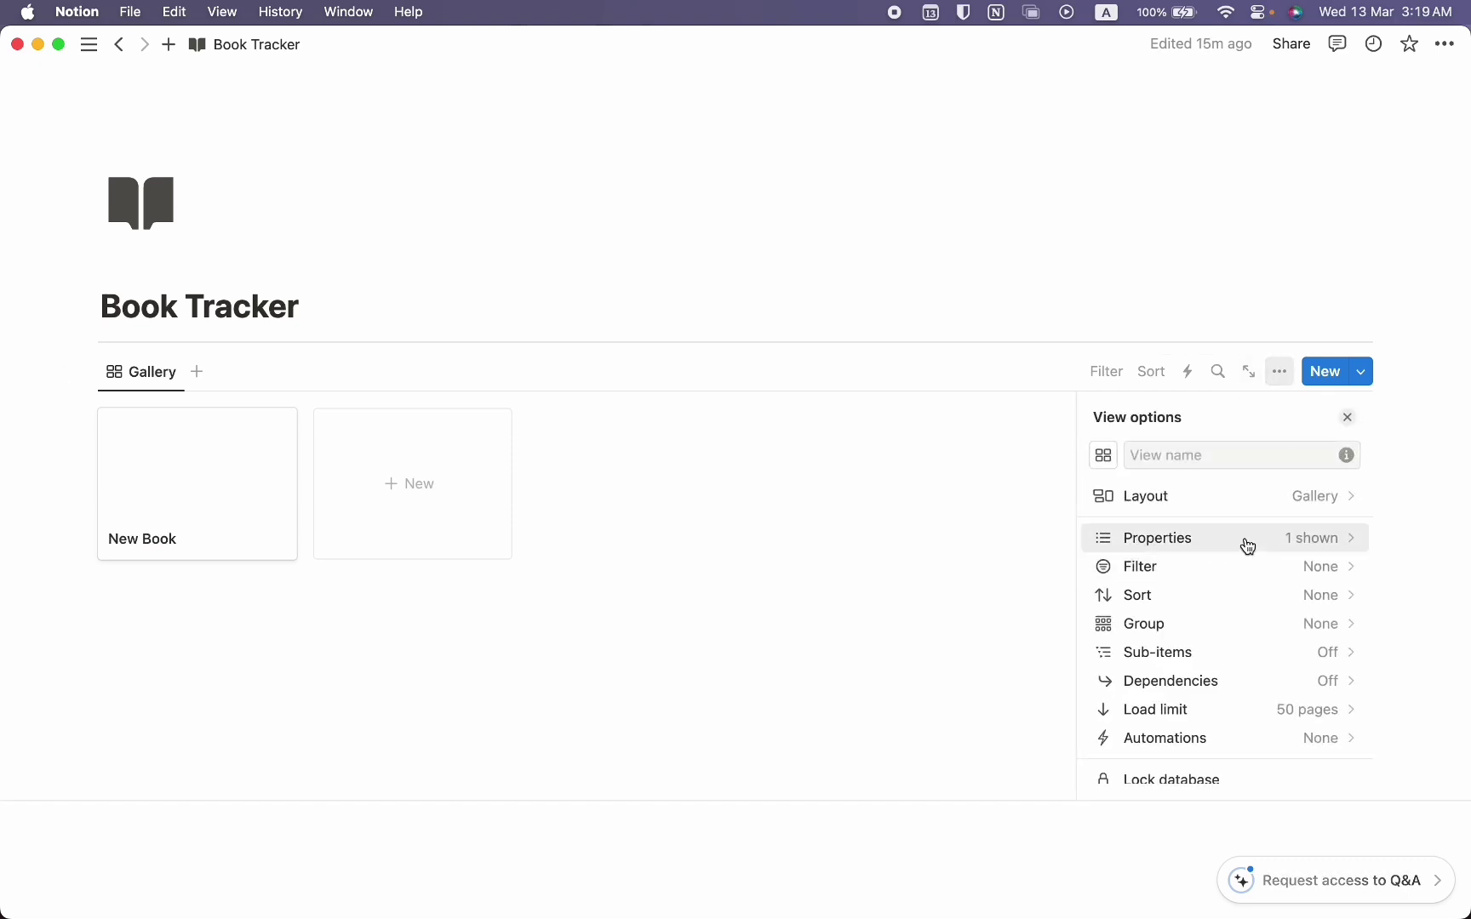
click(1290, 540)
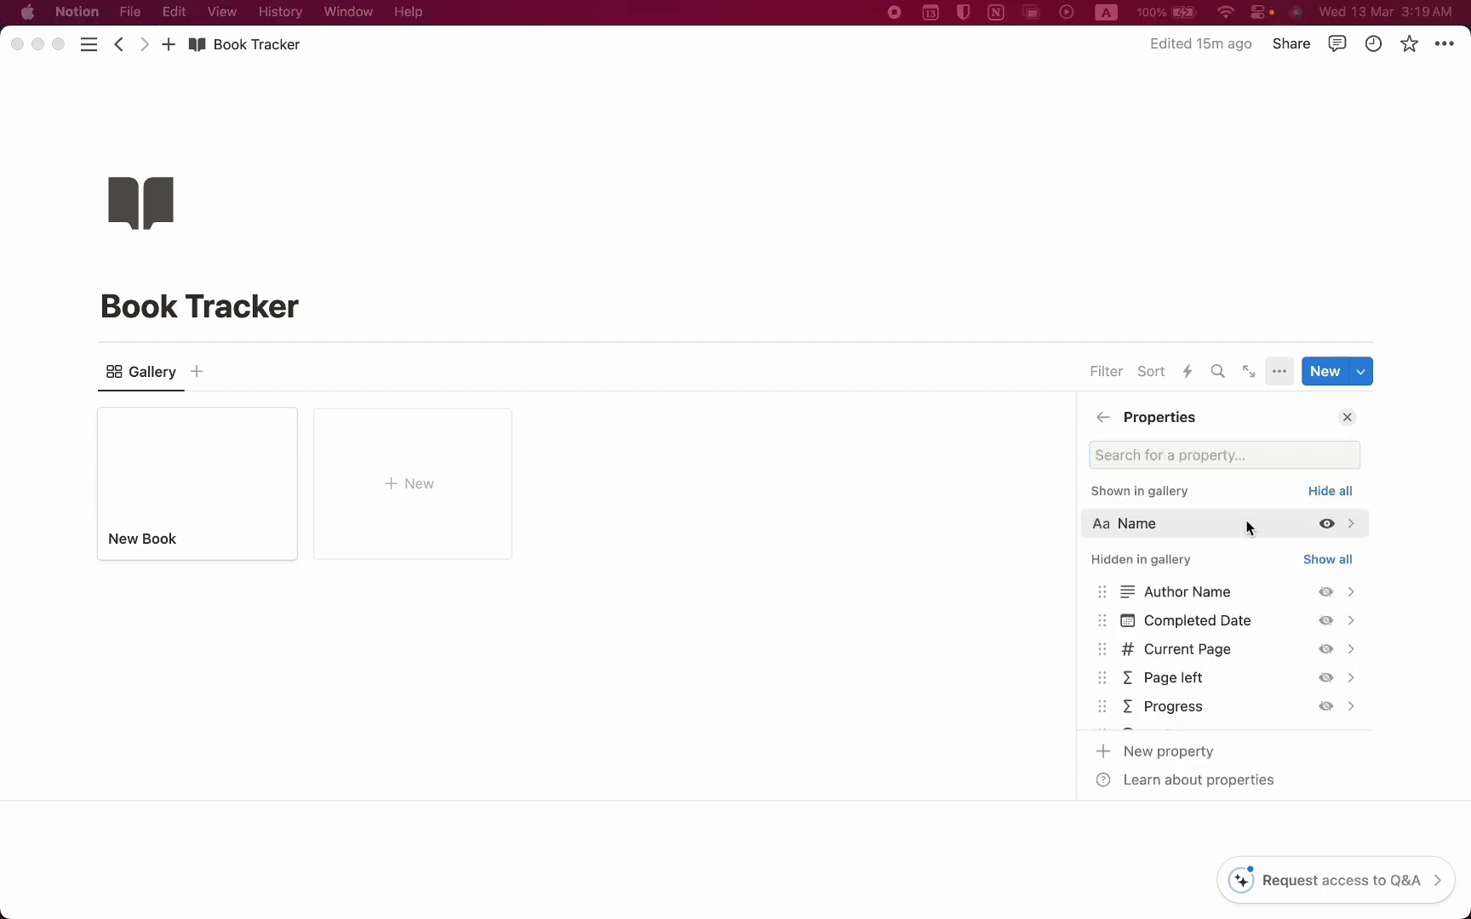
click(1333, 597)
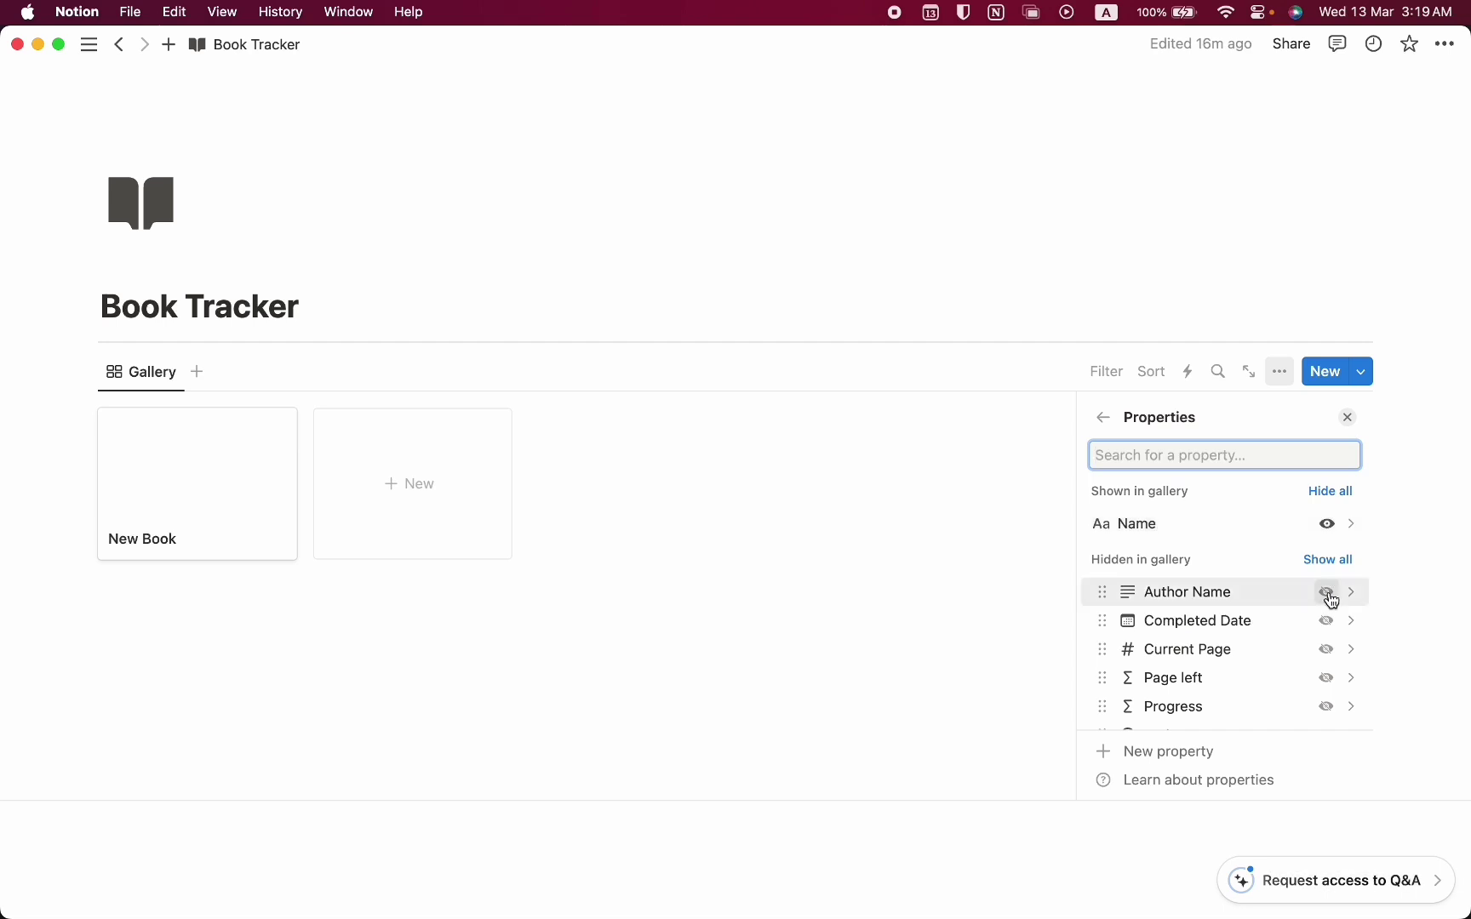
click(1332, 599)
scroll(1328, 600, down, 2)
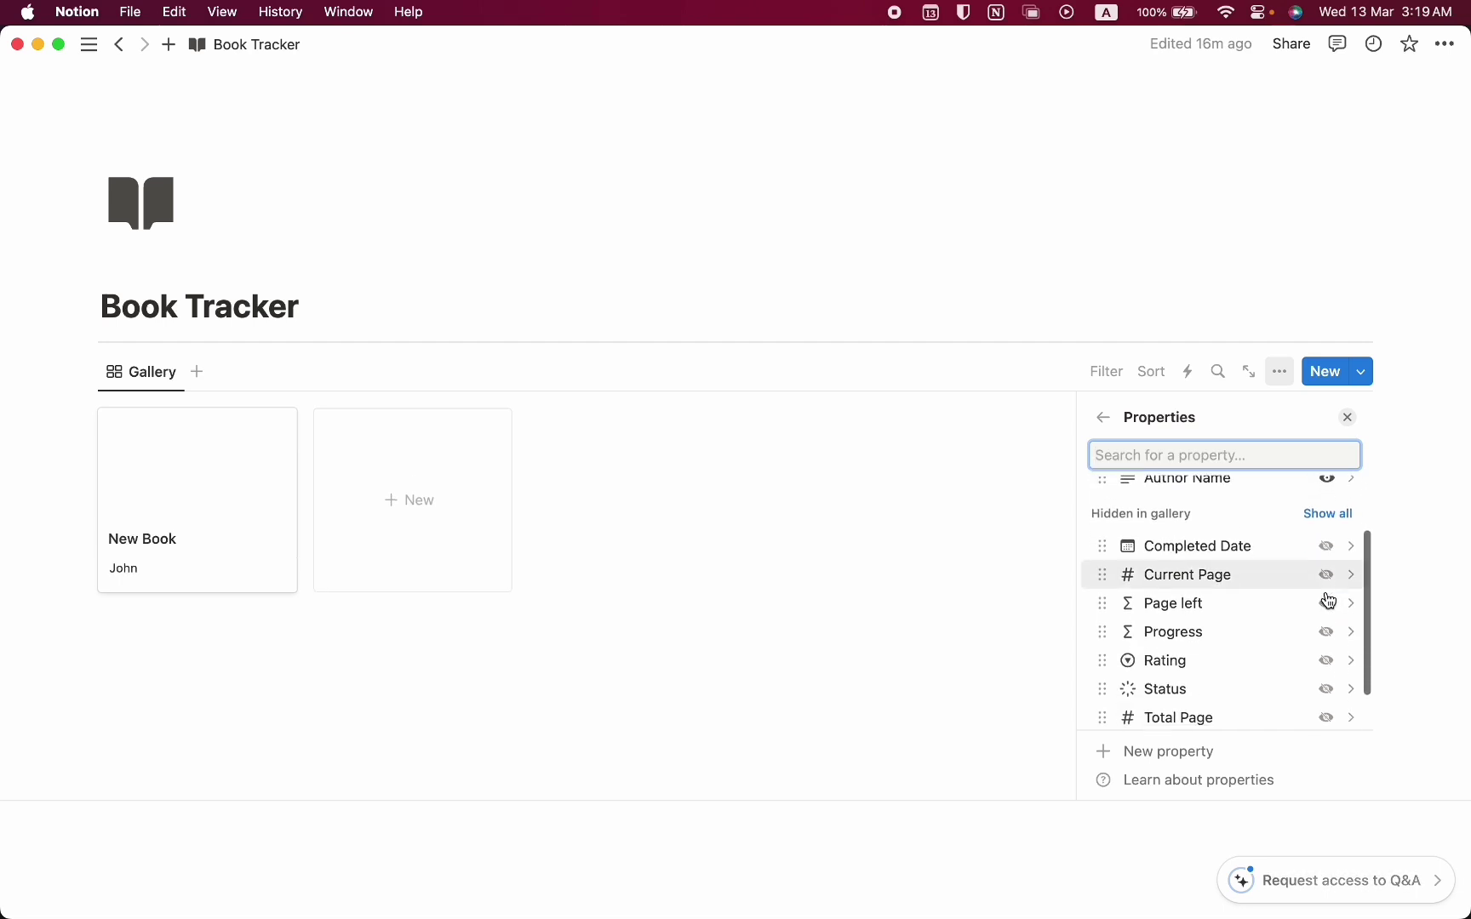
click(1328, 632)
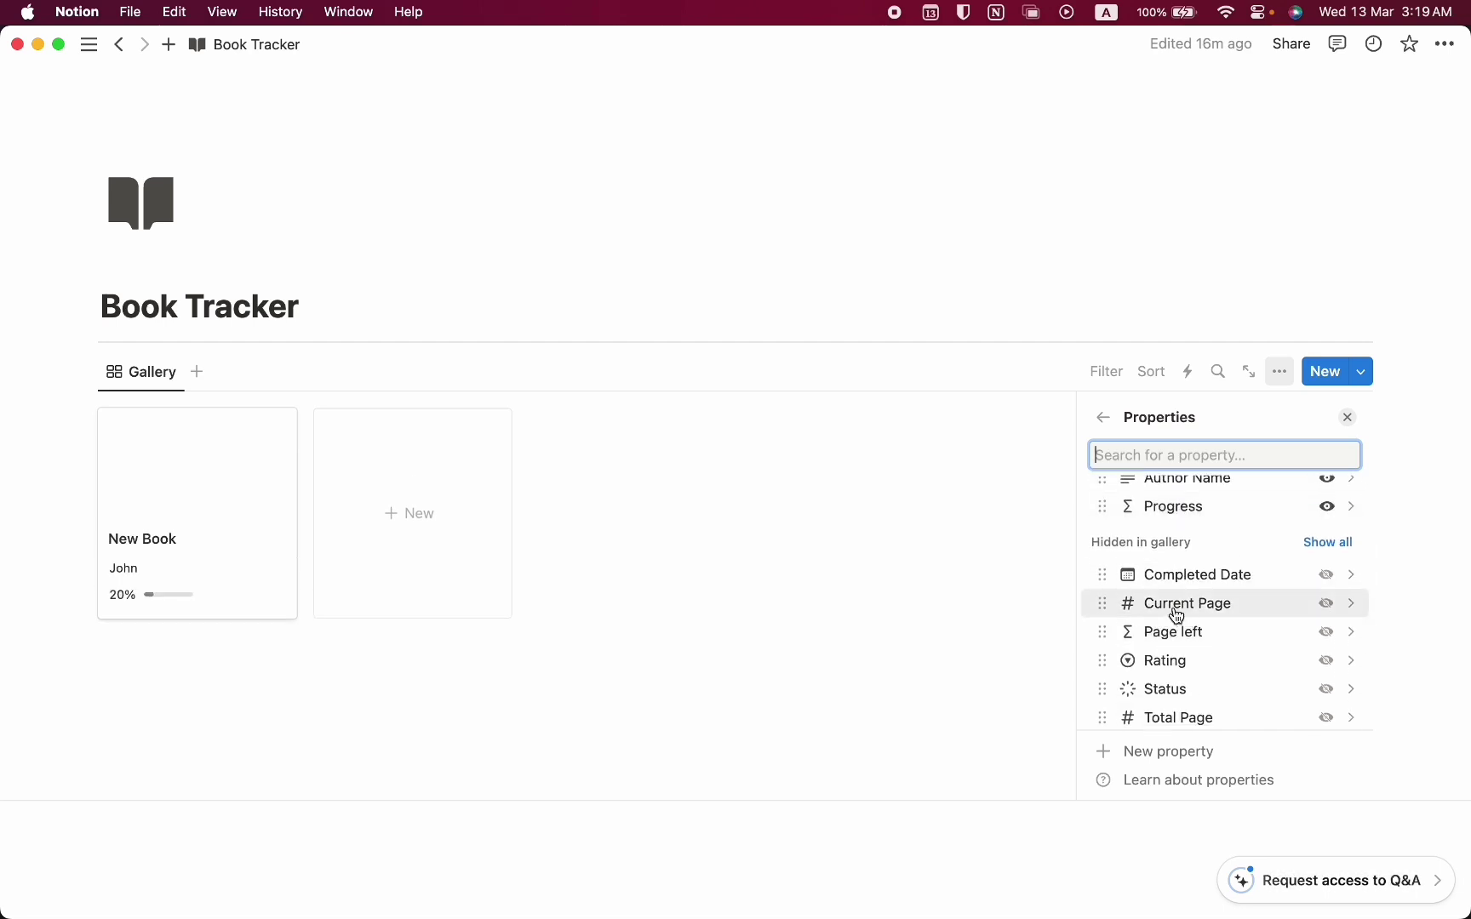
scroll(1328, 639, down, 1)
click(1324, 622)
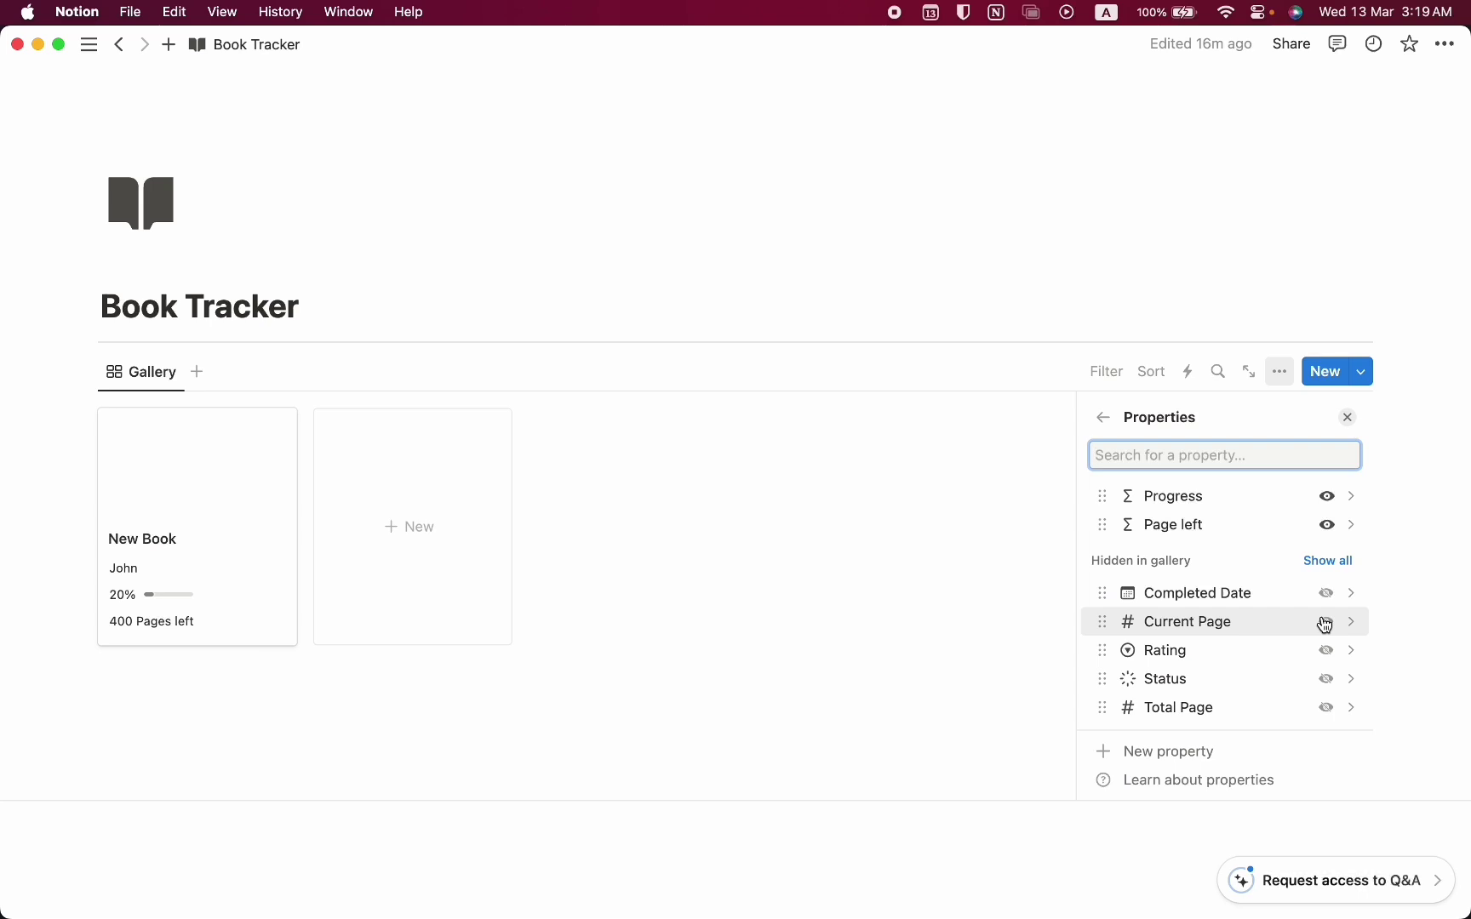
click(1348, 418)
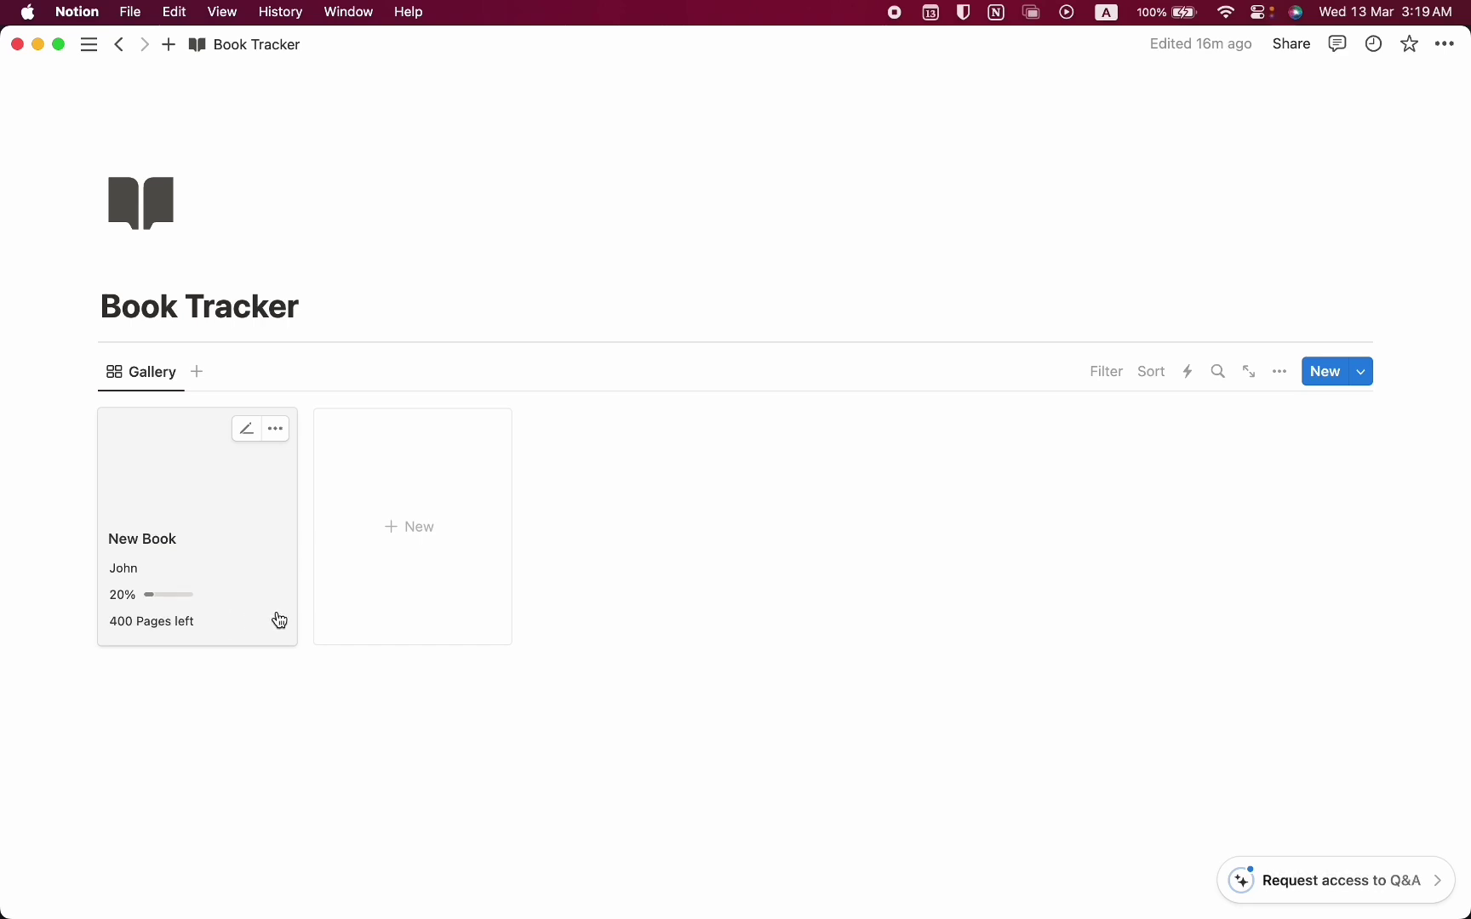
- Reorder the card properties so Page left comes before Progress
click(1280, 376)
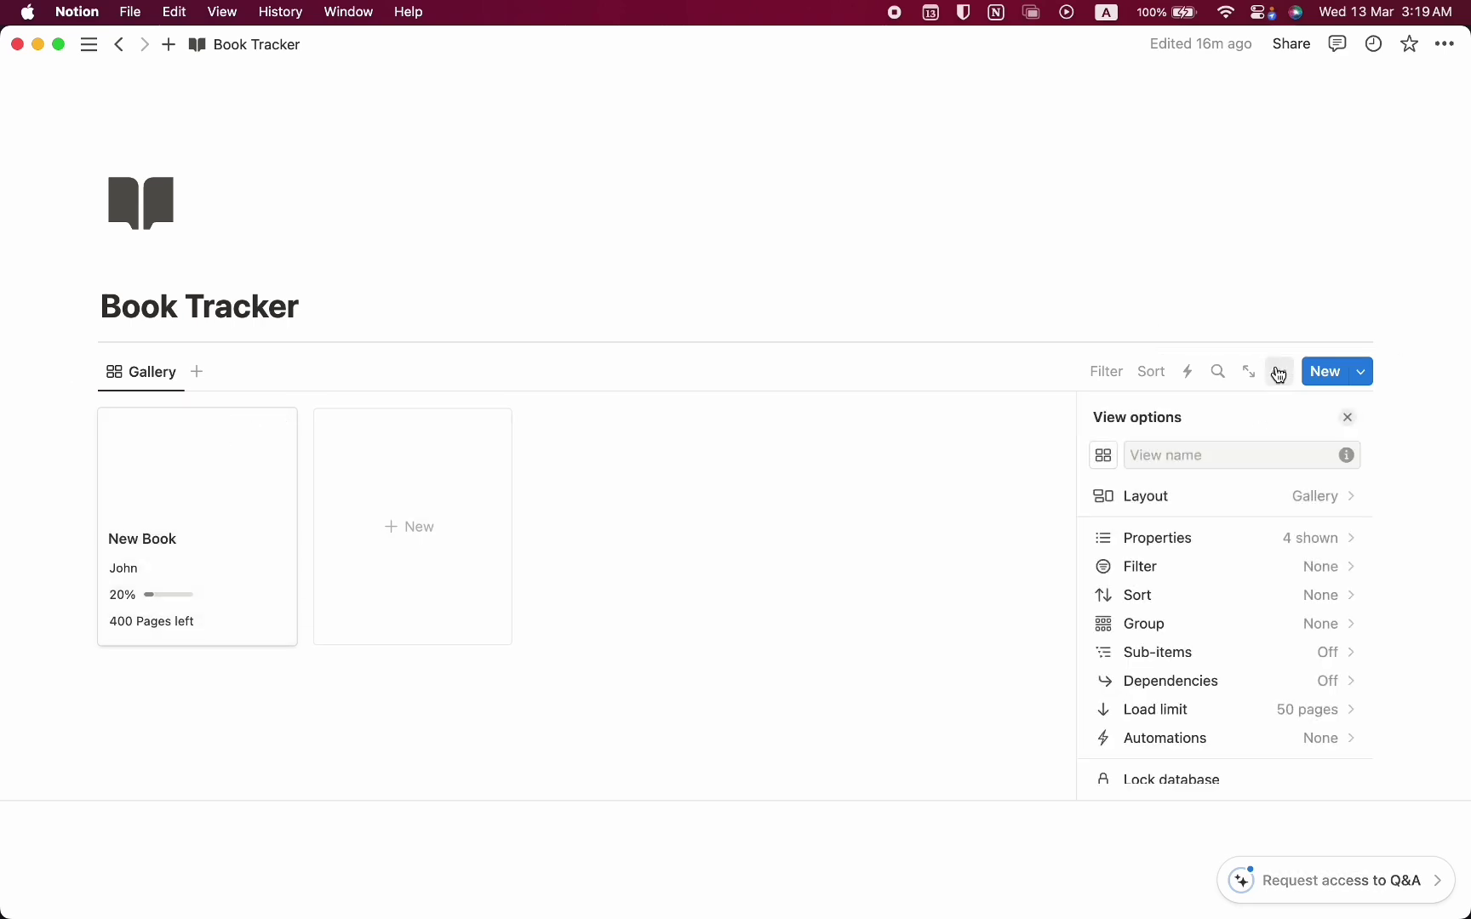
click(1273, 545)
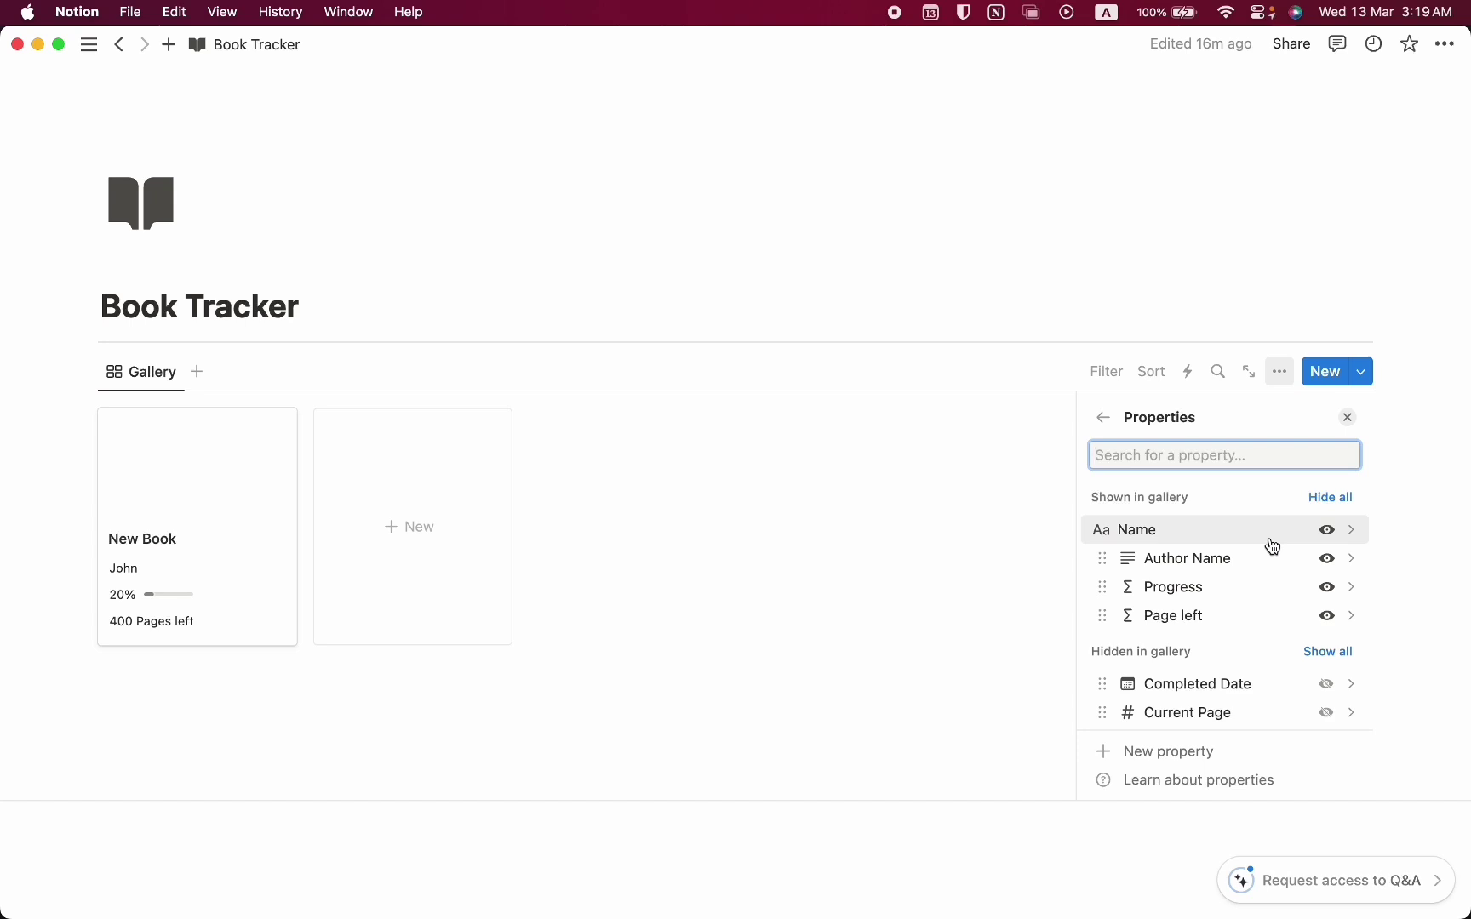
drag(1117, 624, 1152, 611)
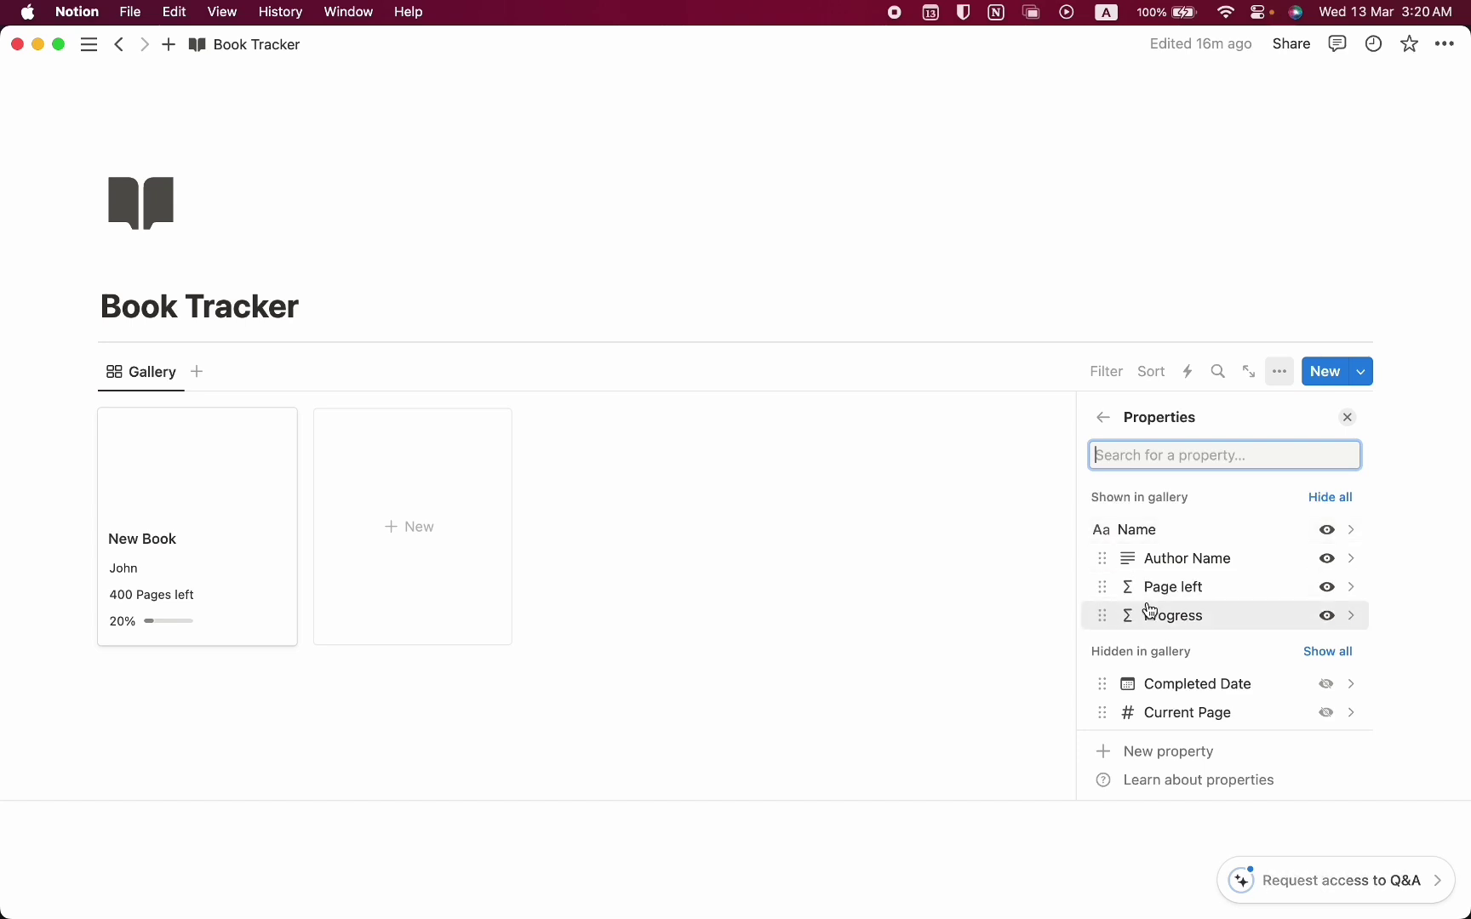
click(1347, 417)
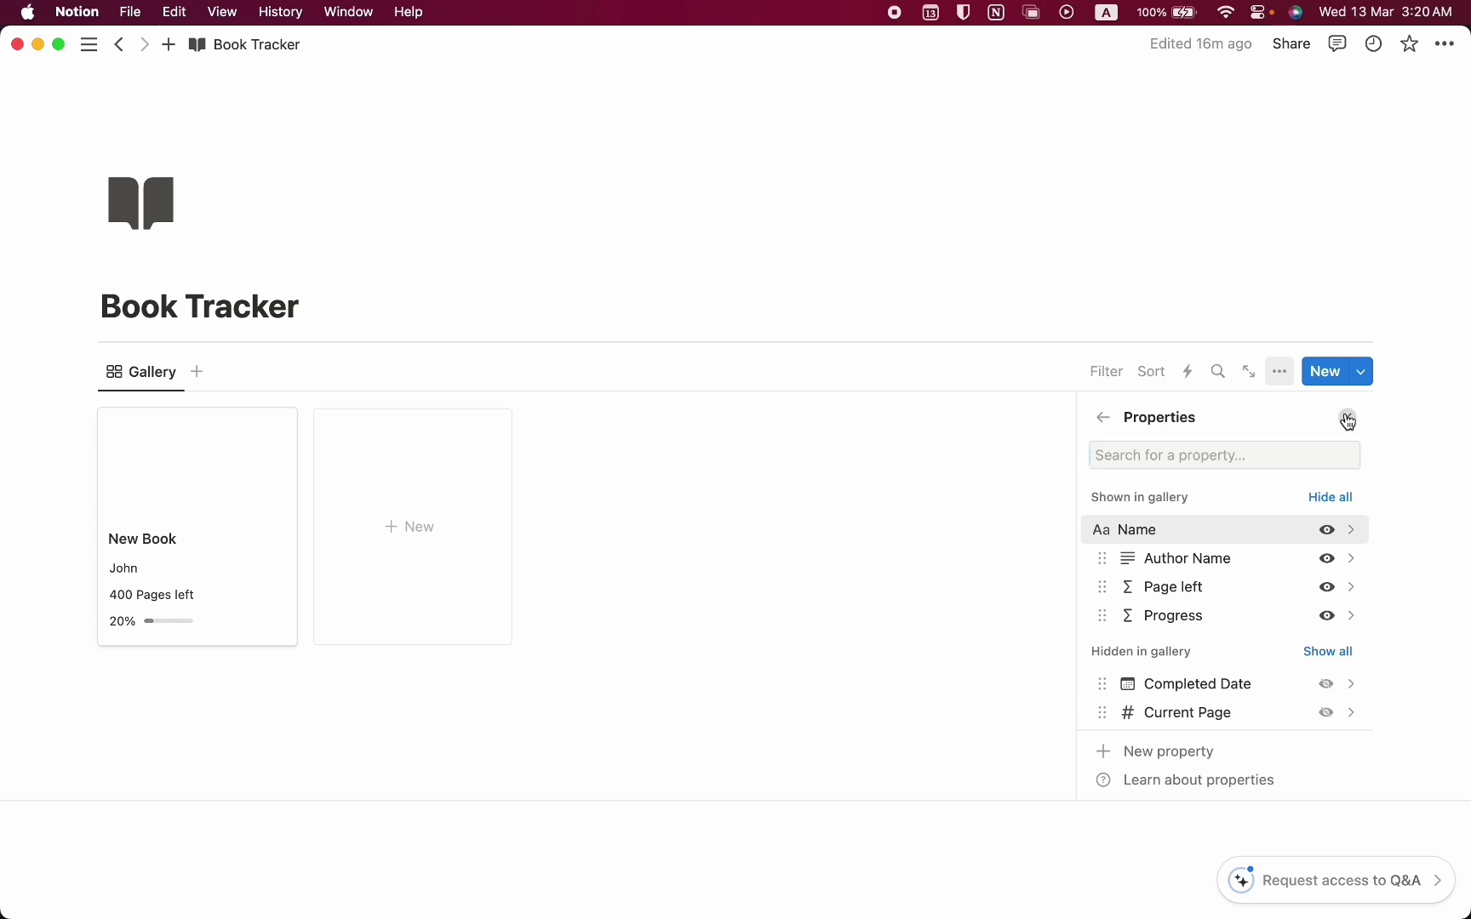
- Open New Book as a page peek and keep its book icon
click(240, 499)
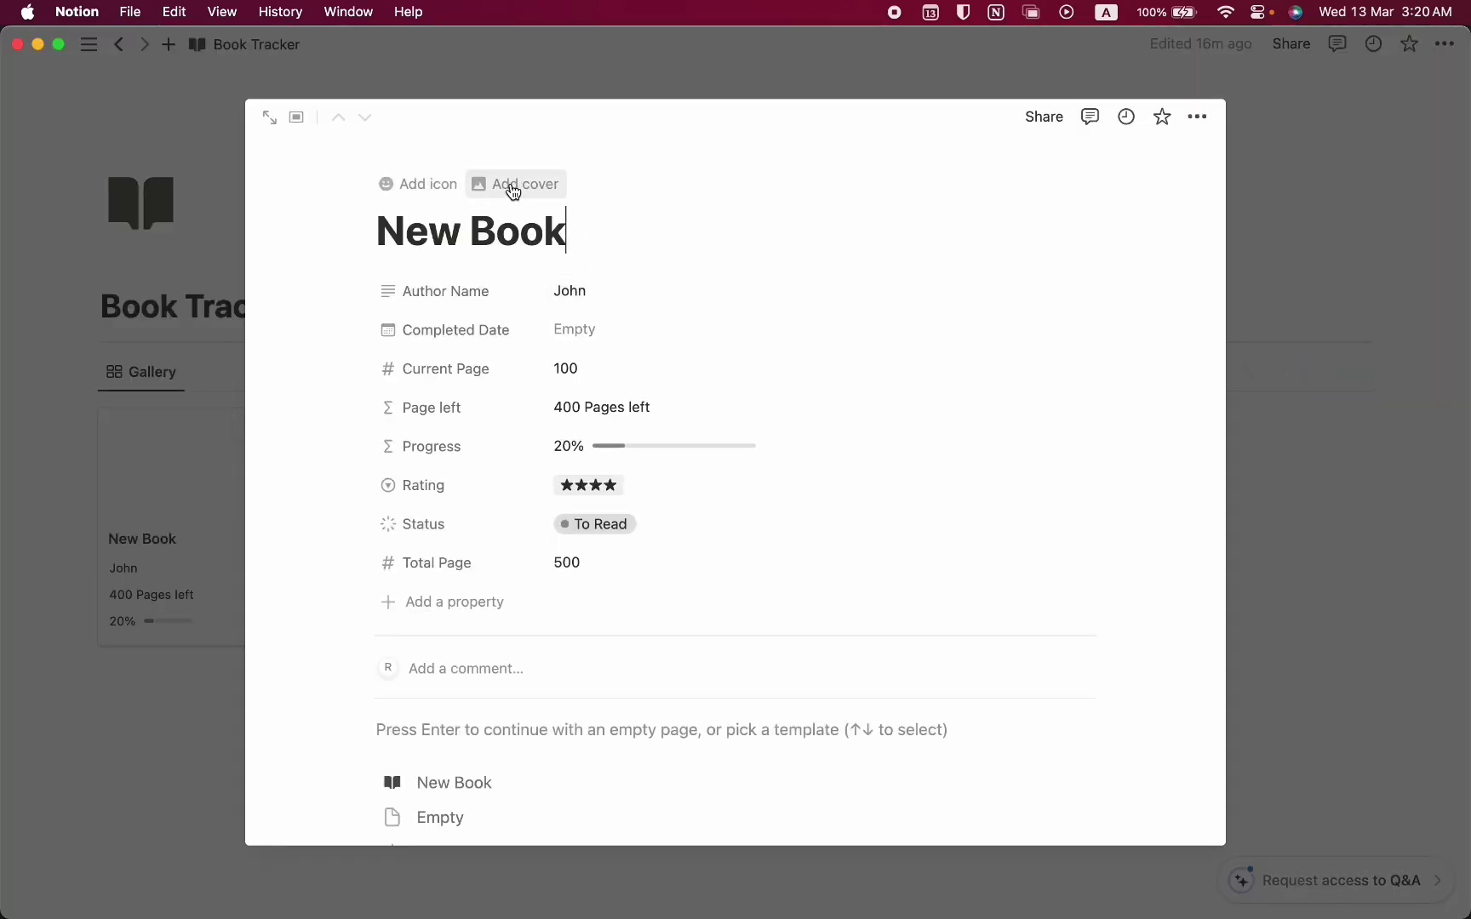
click(510, 188)
click(417, 349)
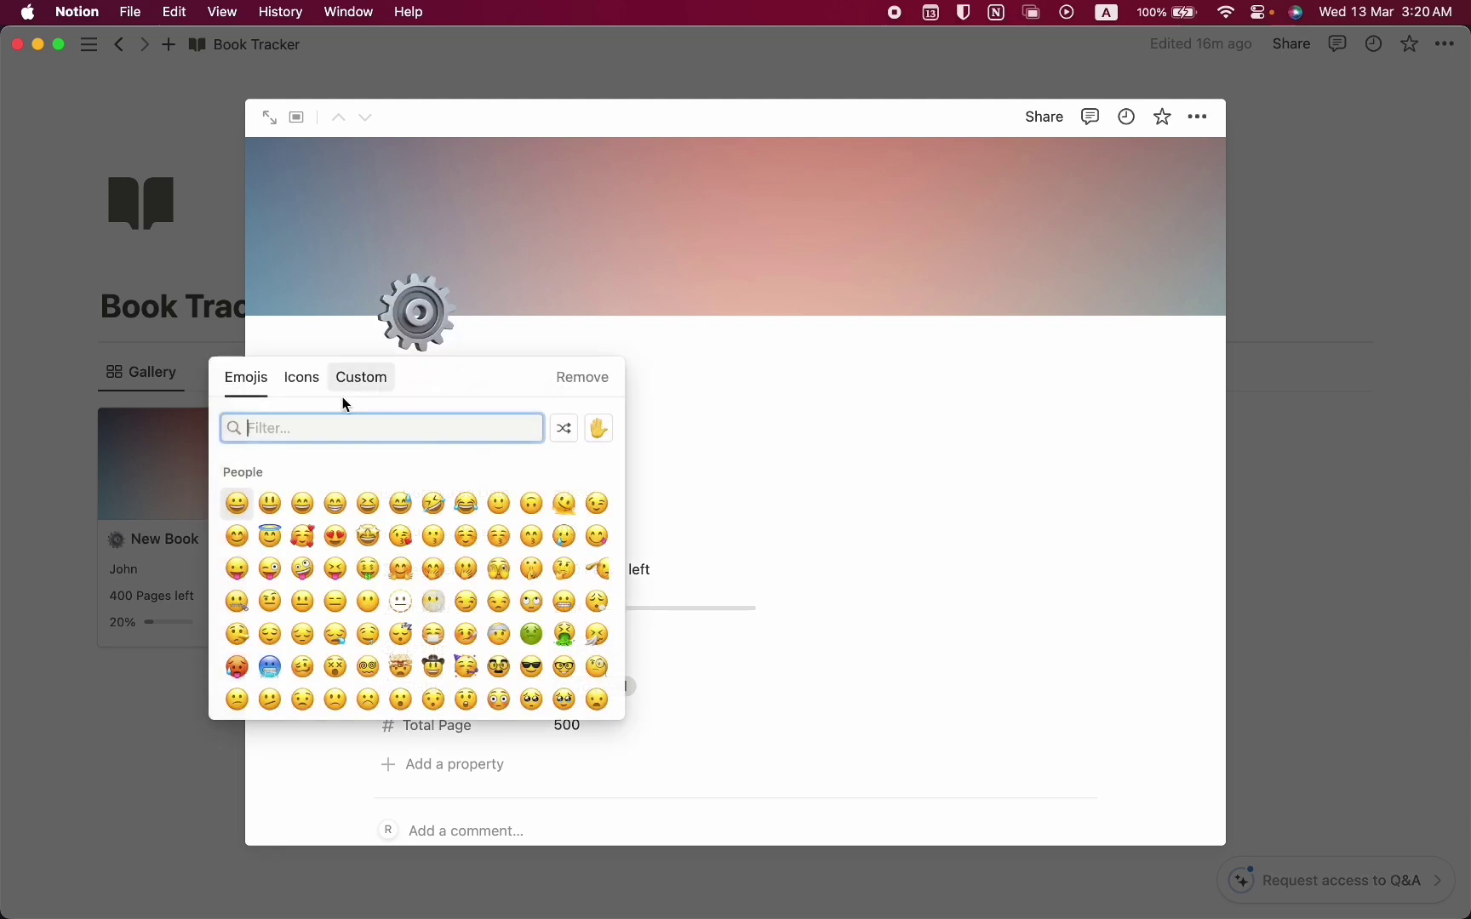
click(289, 395)
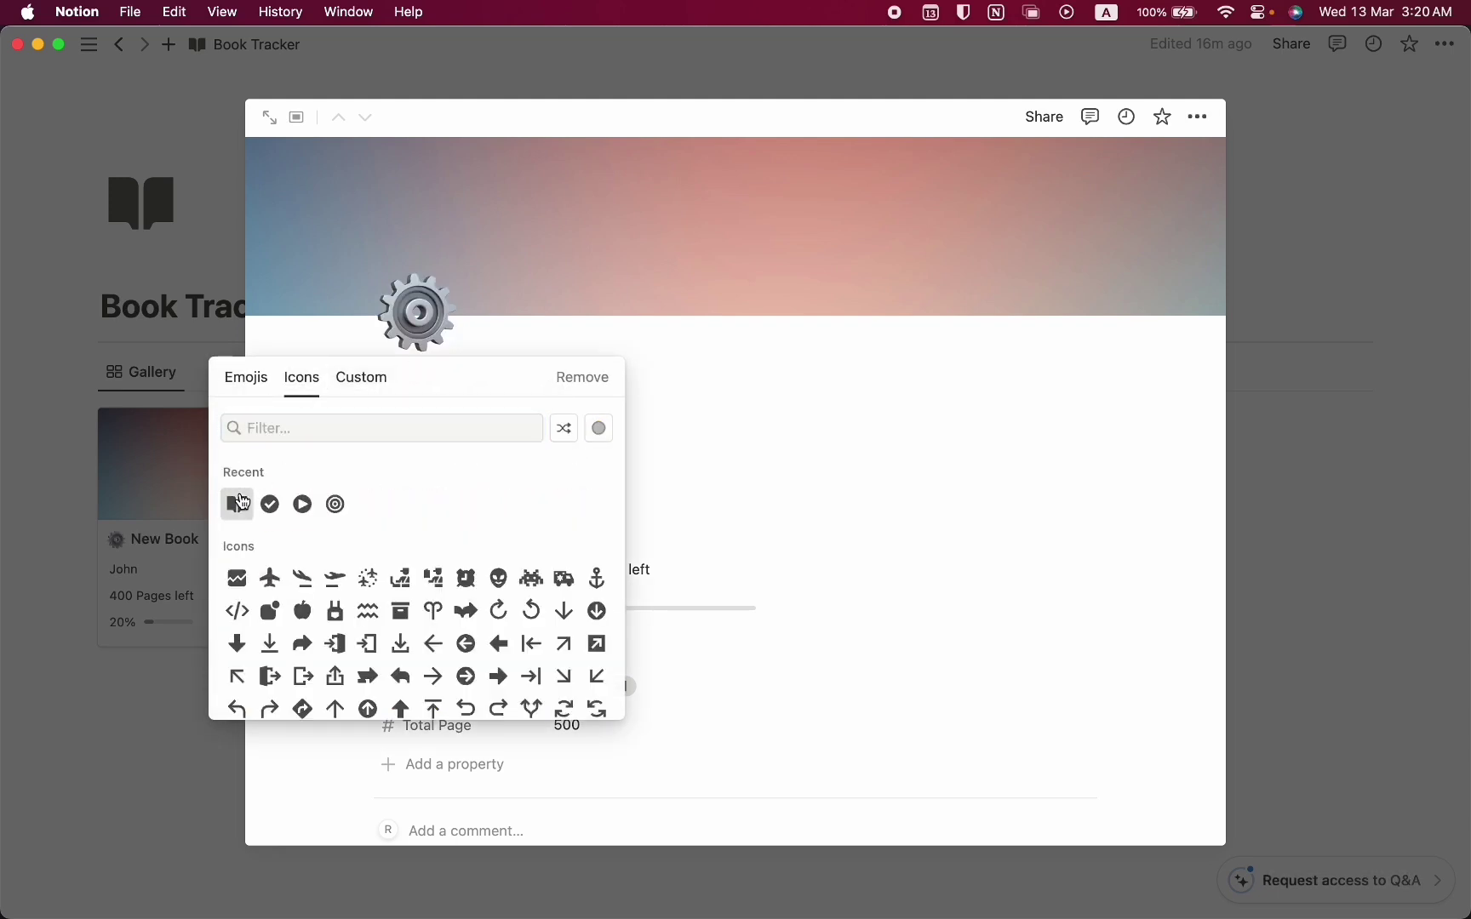
mouse_move(237, 504)
click(171, 550)
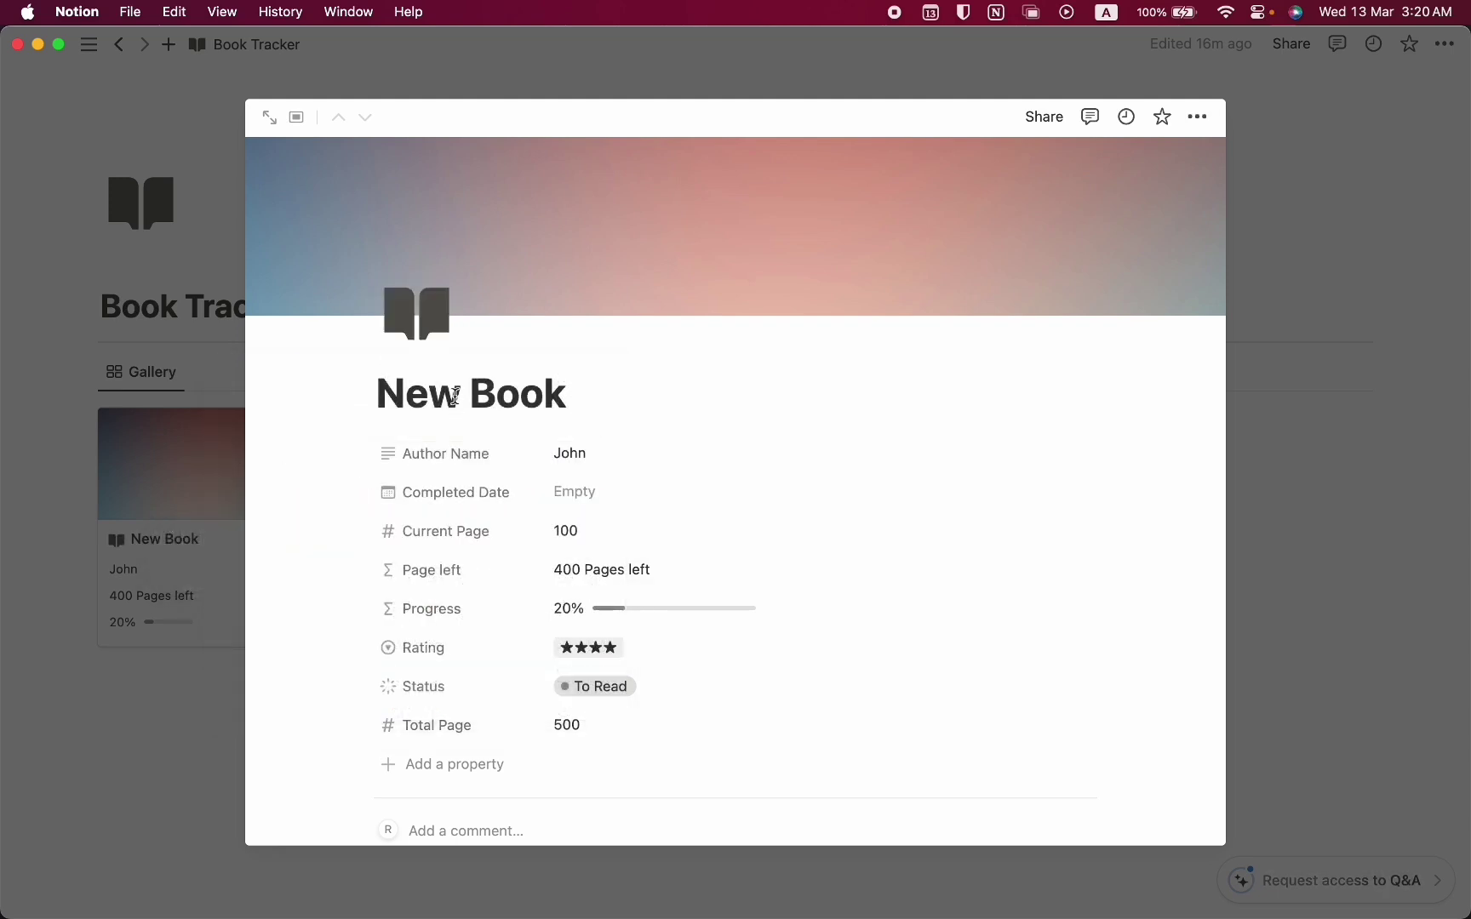
- Set the page cover to the blue floral MET Museum pattern and close the peek
click(936, 166)
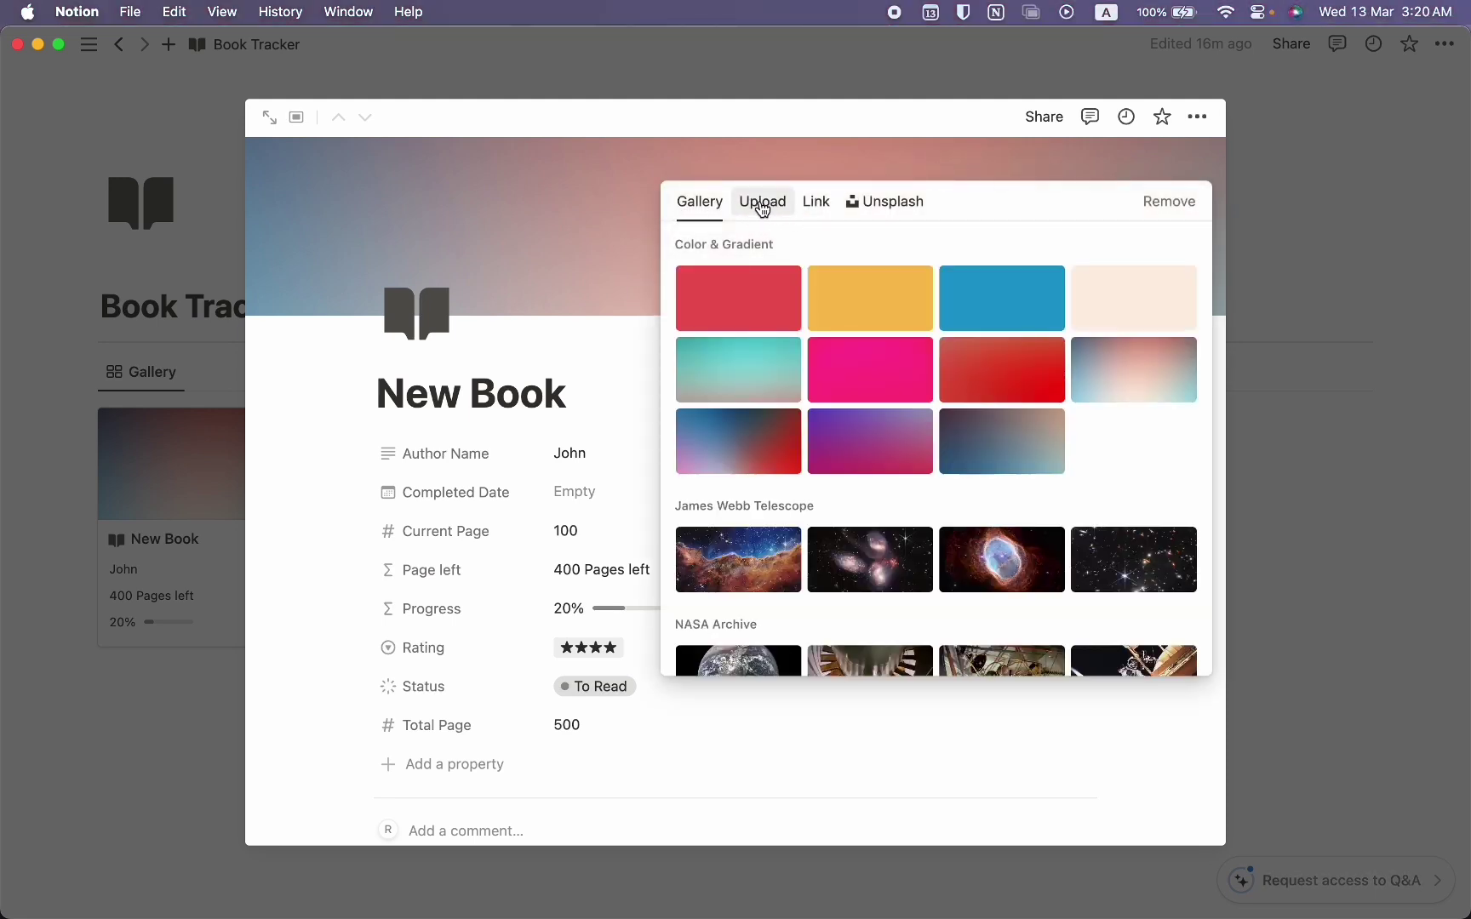
scroll(849, 485, down, 10)
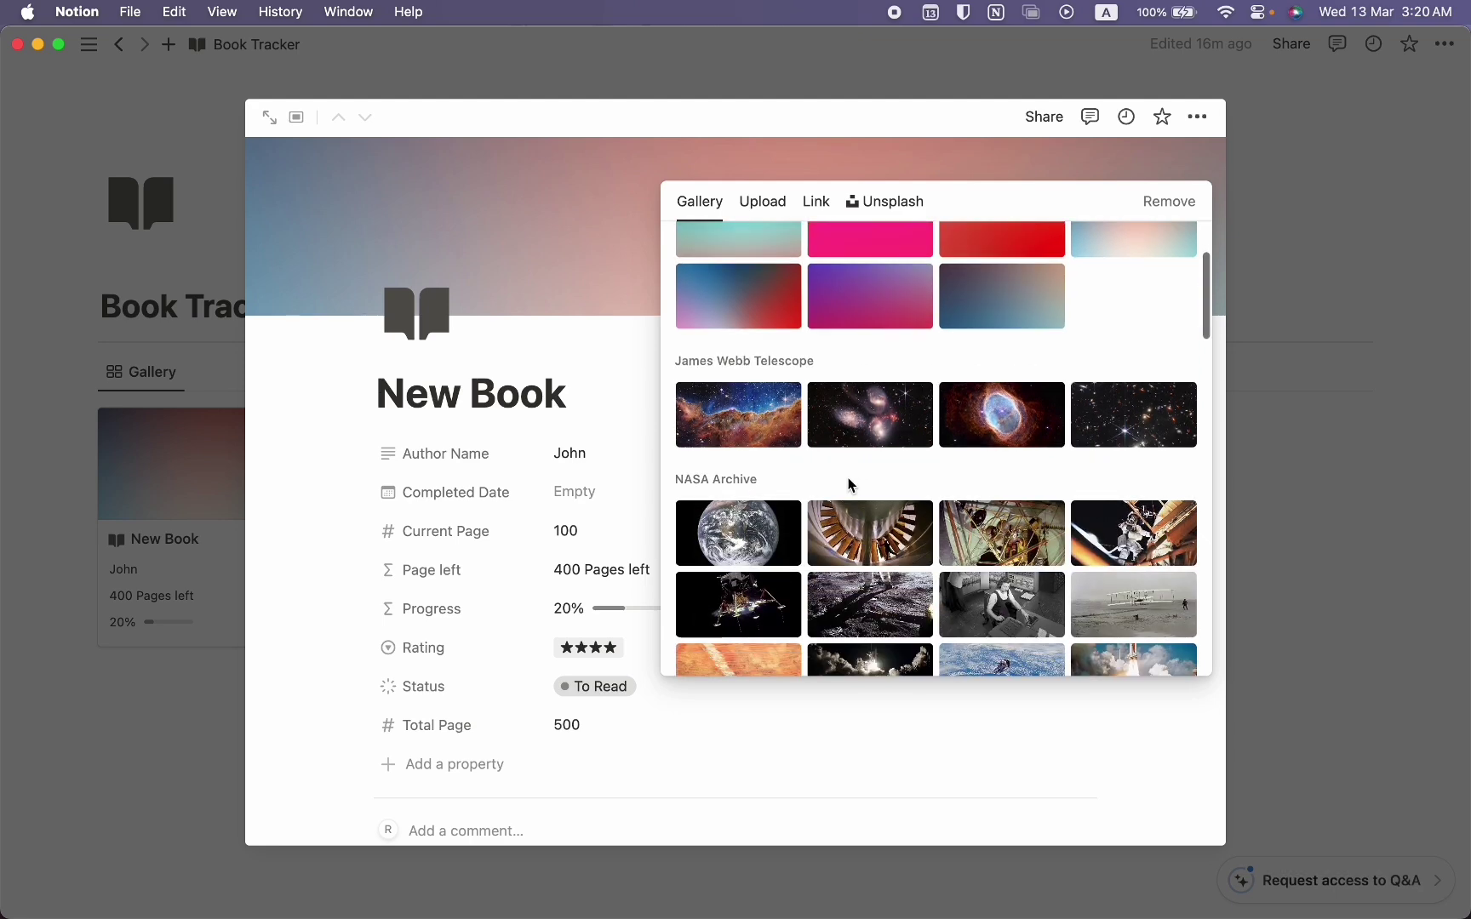
scroll(850, 485, down, 3)
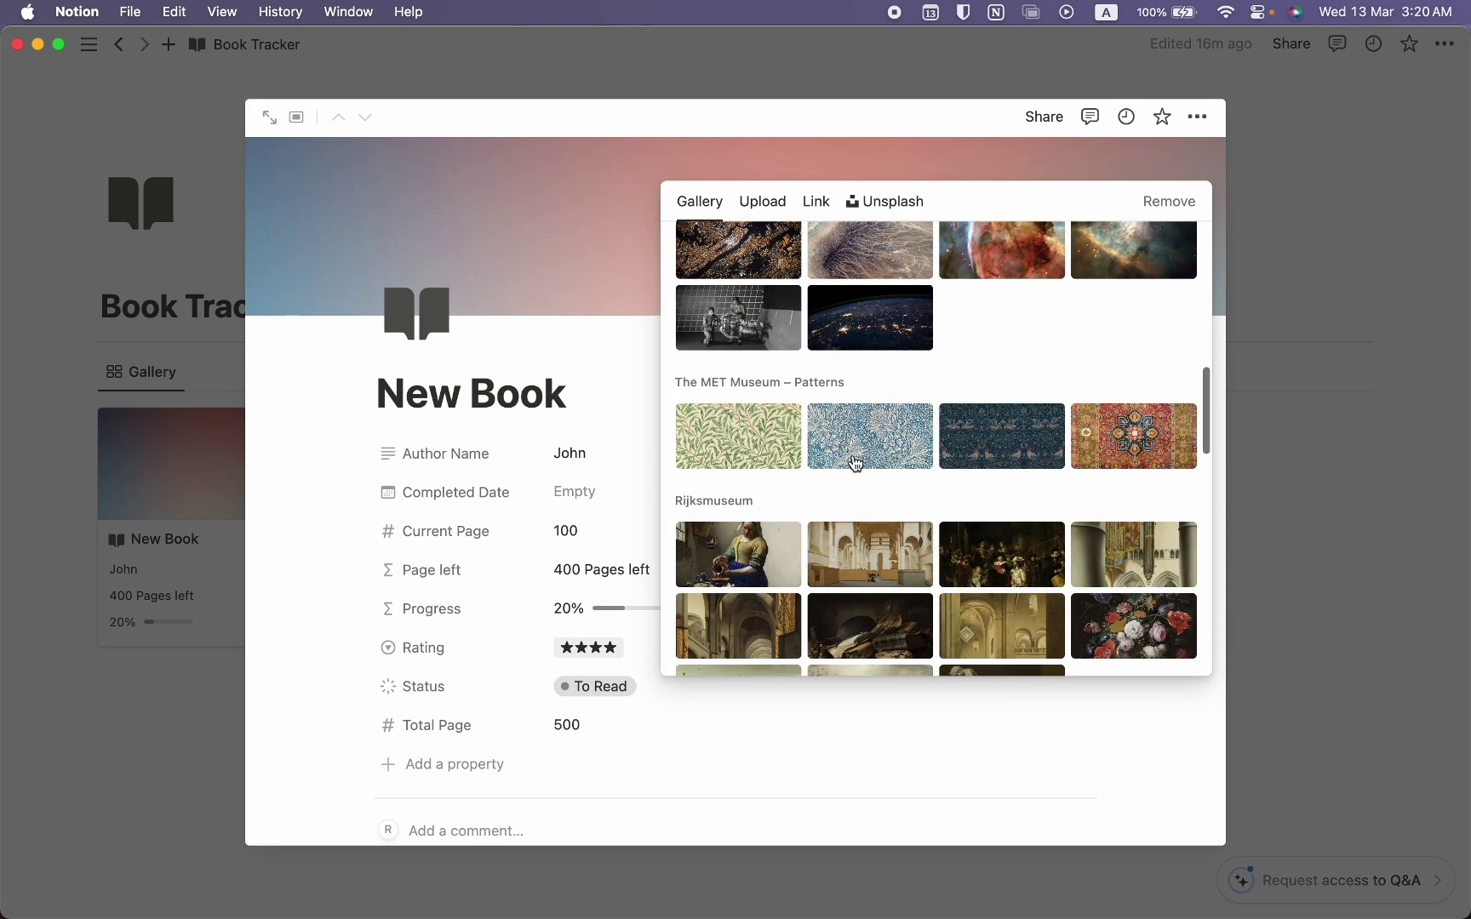
click(856, 456)
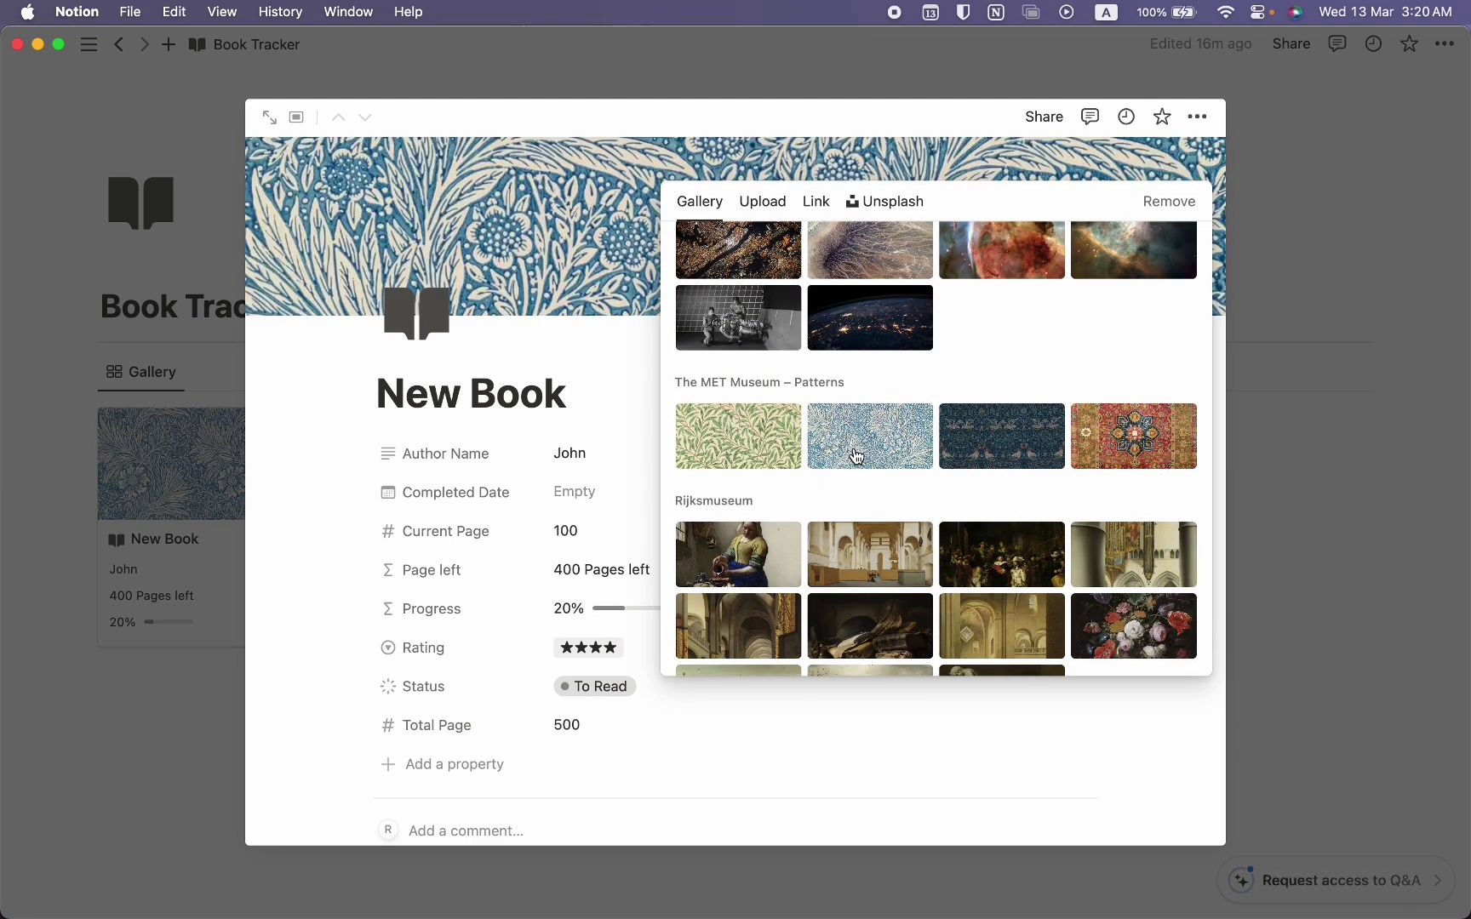
click(225, 476)
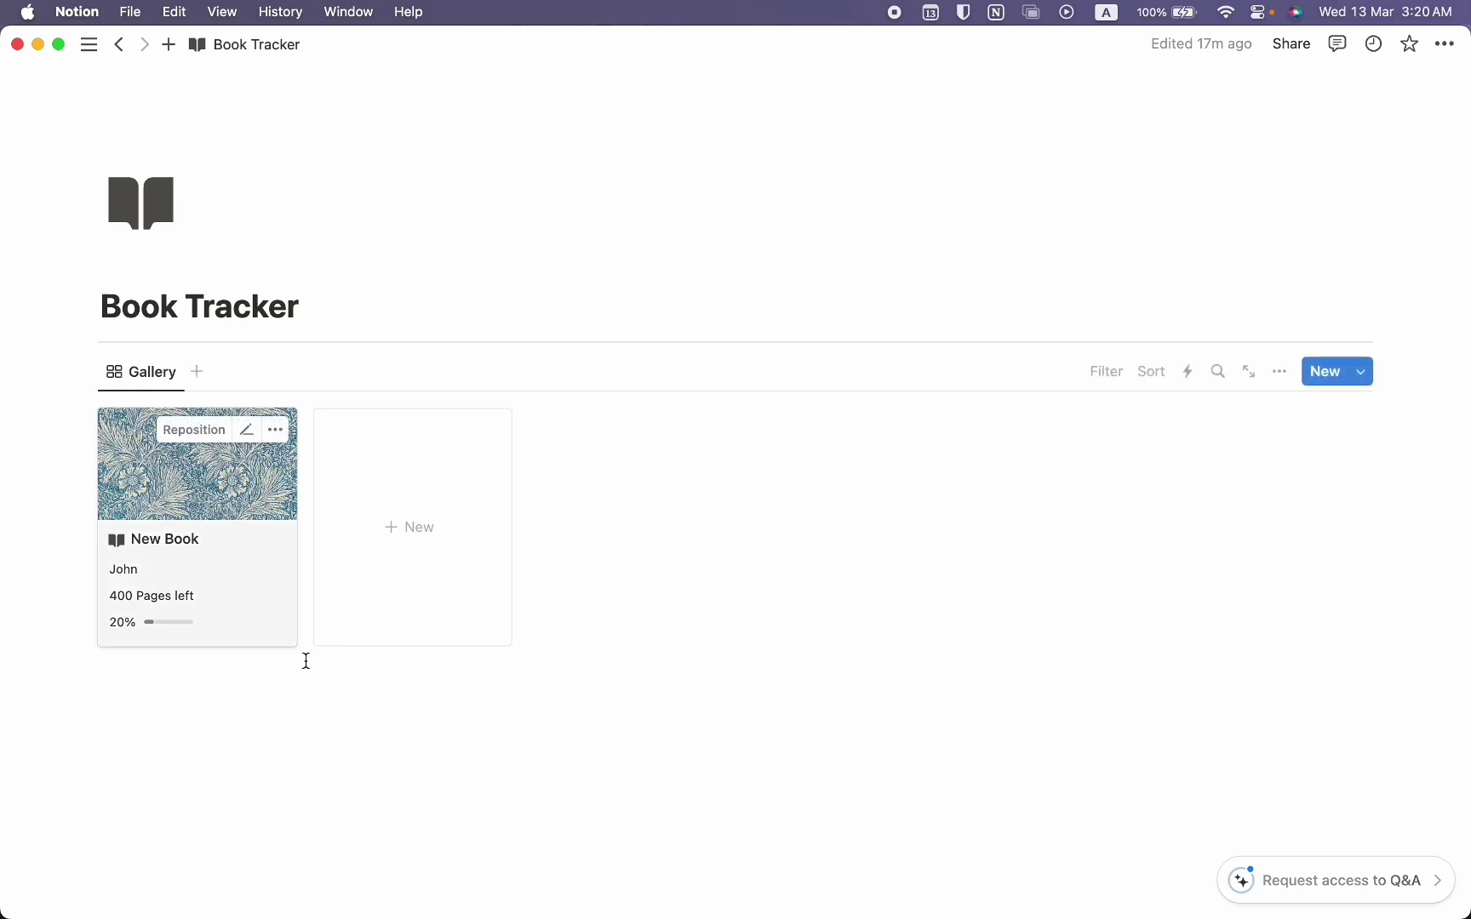
- Insert a button block below the gallery named Add Book with a book icon
click(196, 666)
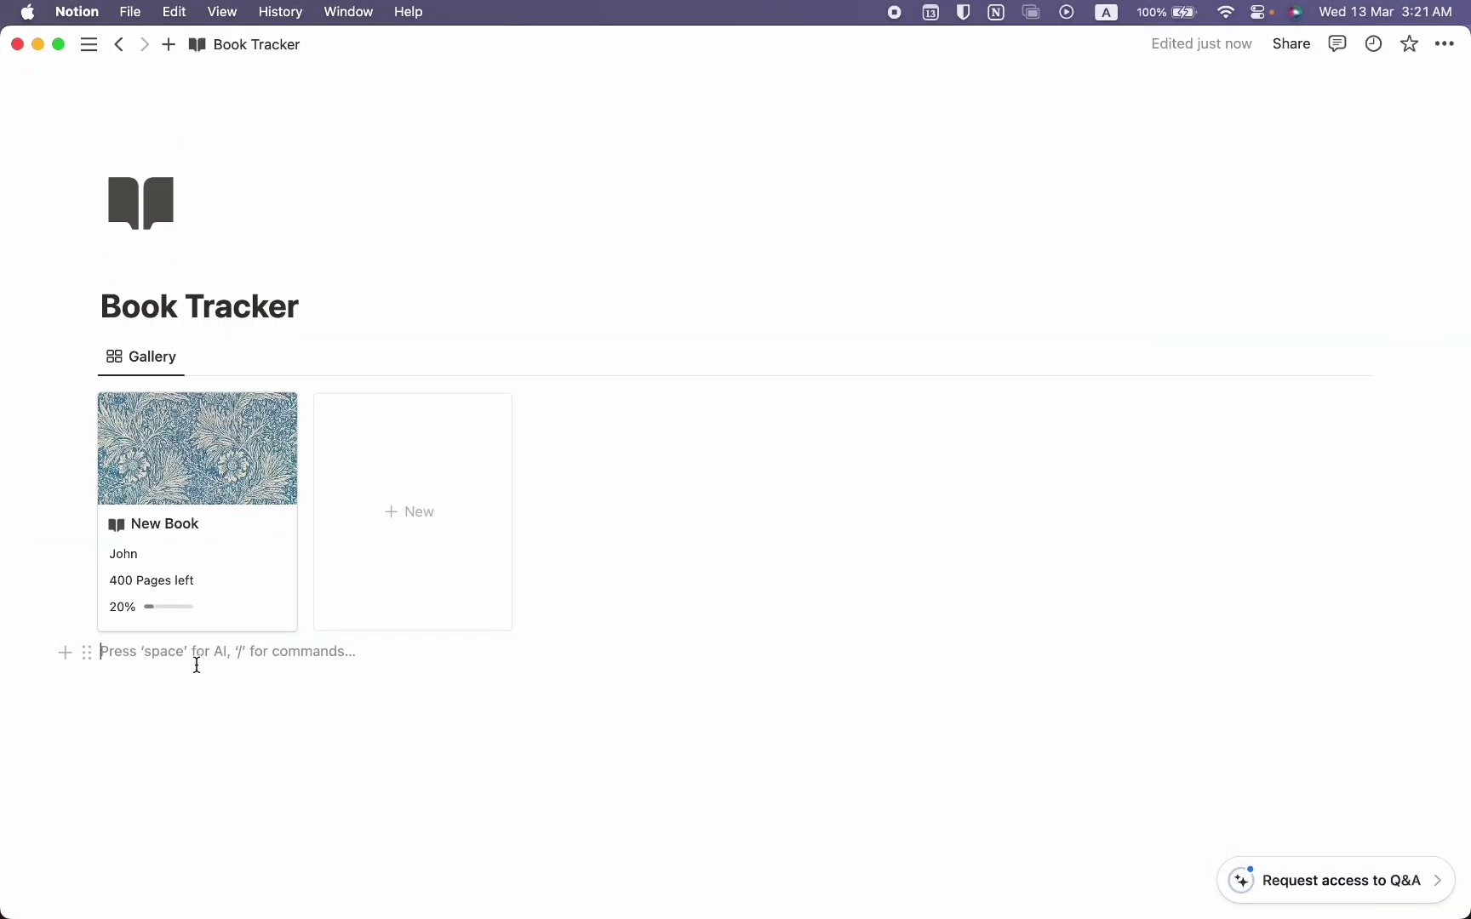
text(/)
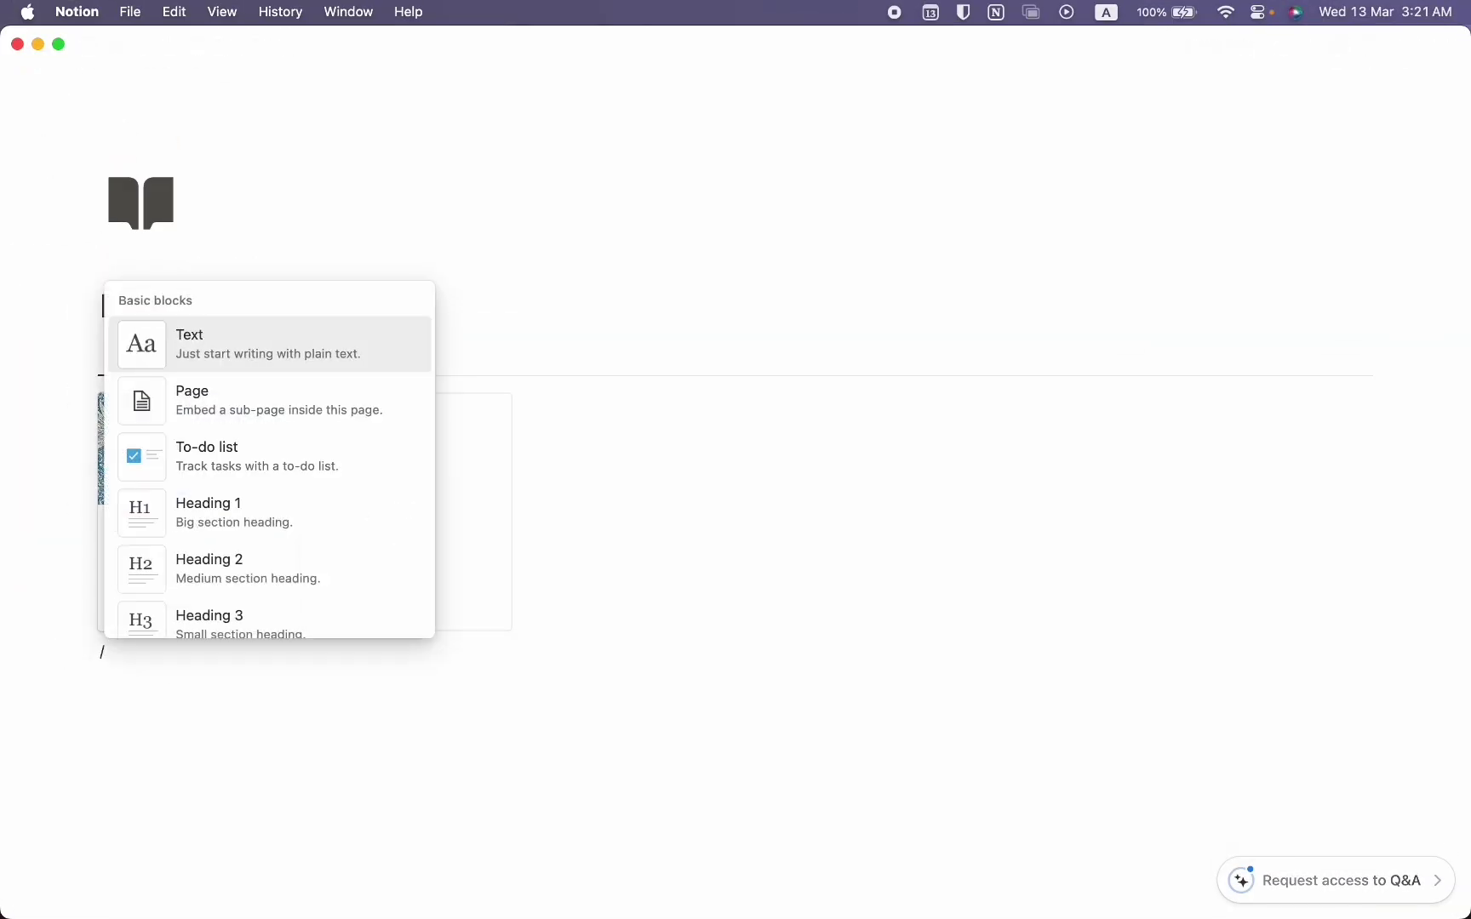
text(butt)
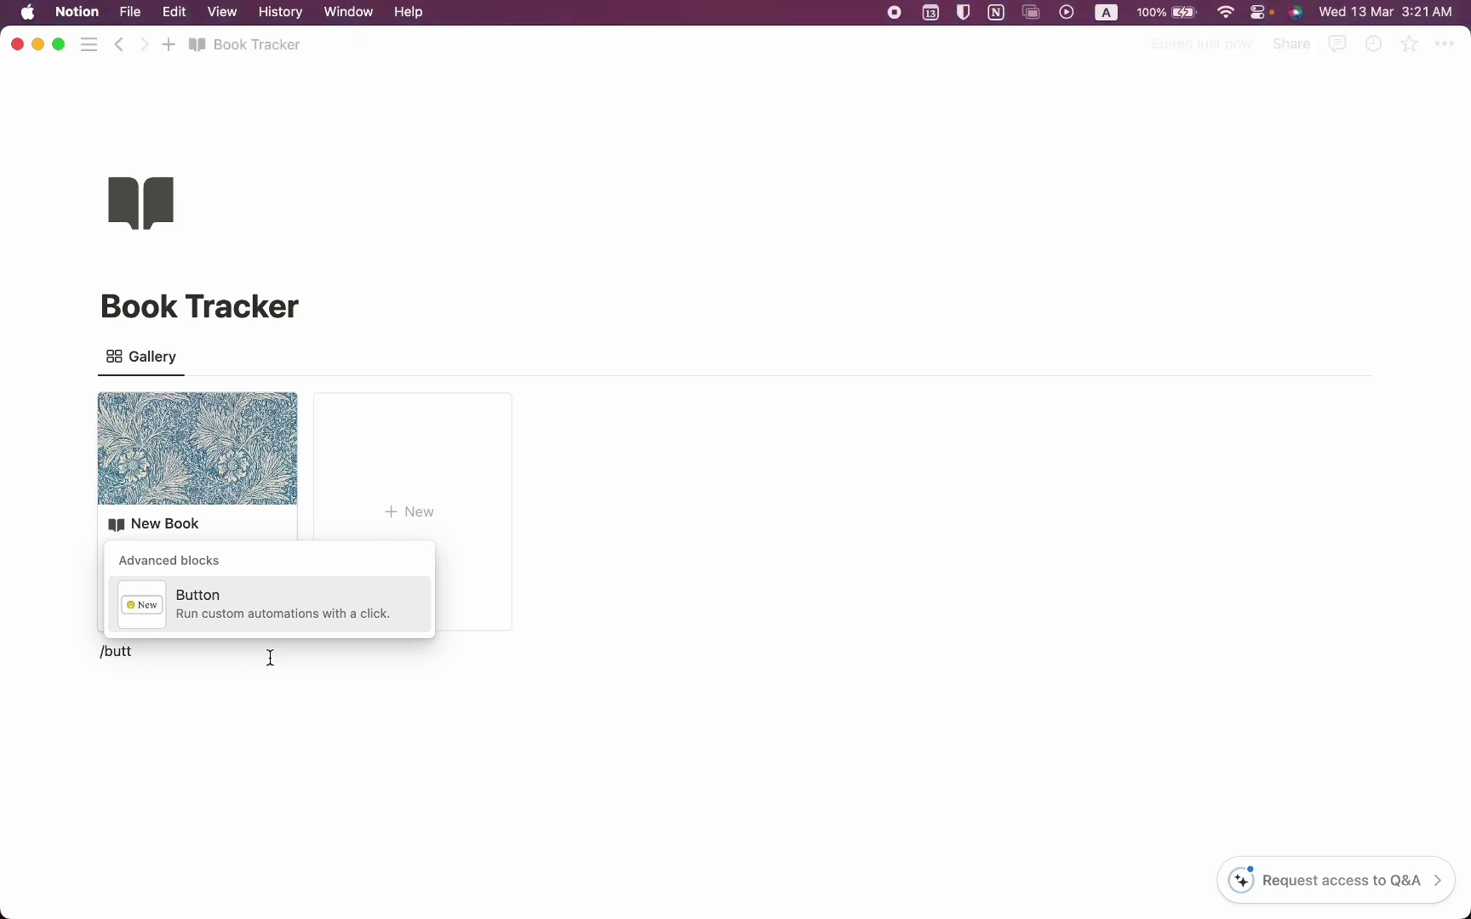
key(Return)
text(Add Book)
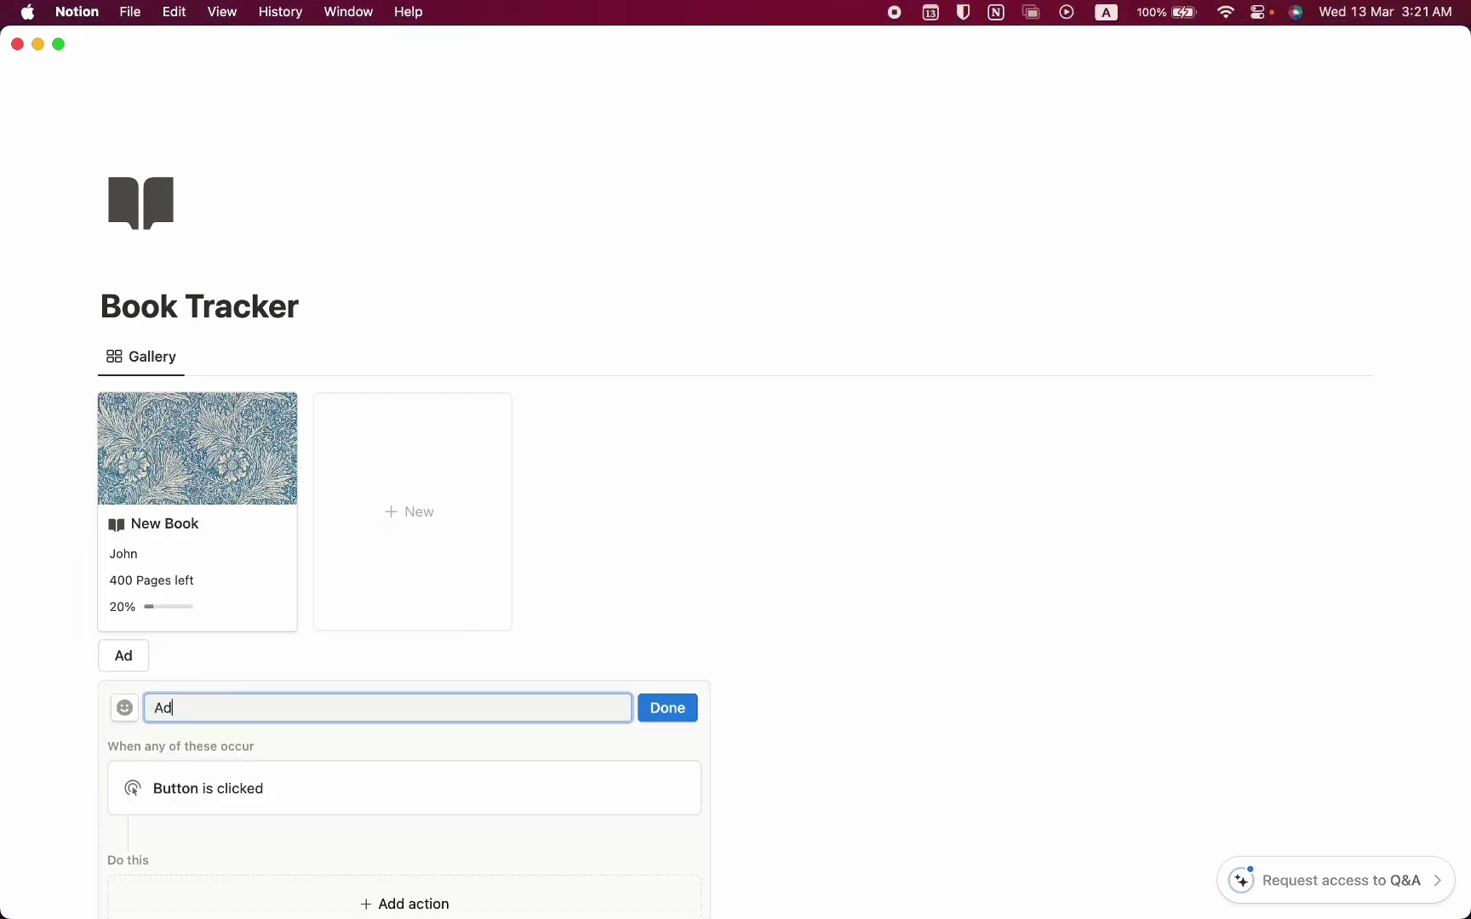
click(129, 711)
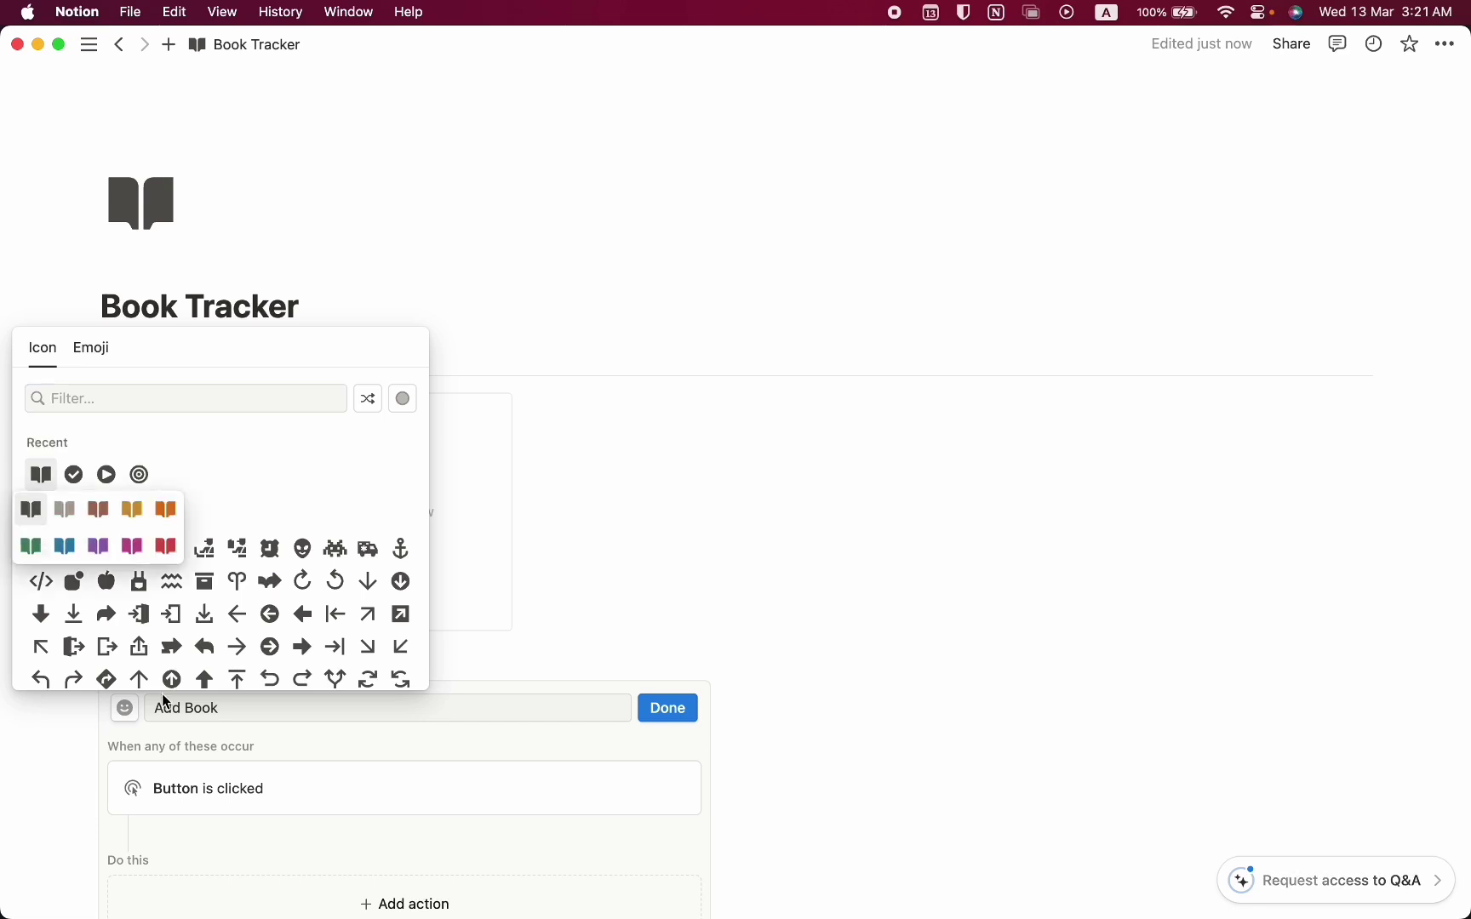
click(31, 511)
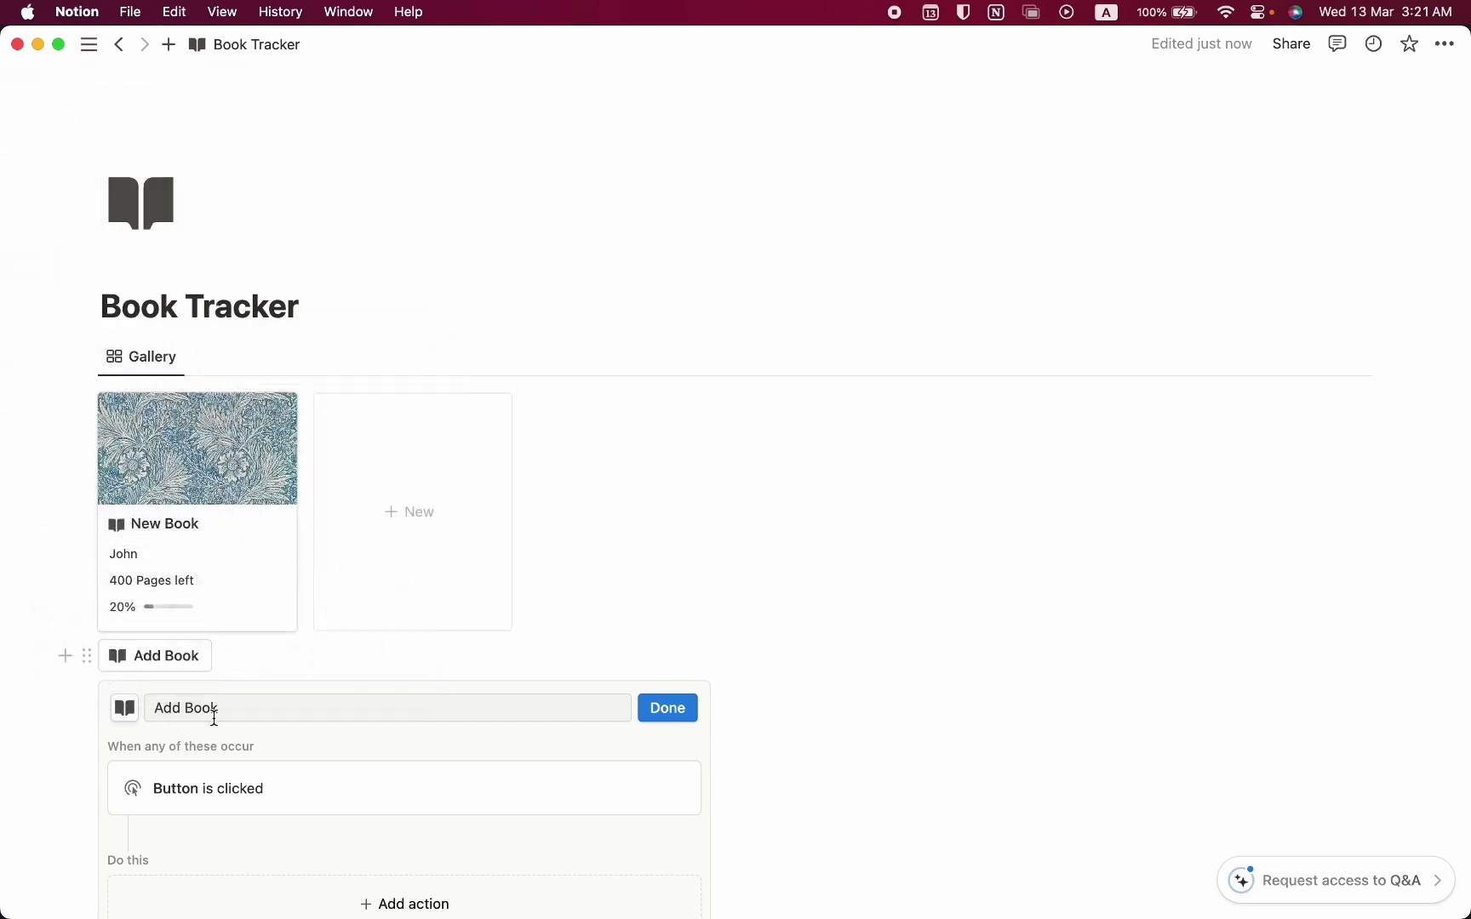
scroll(213, 715, down, 3)
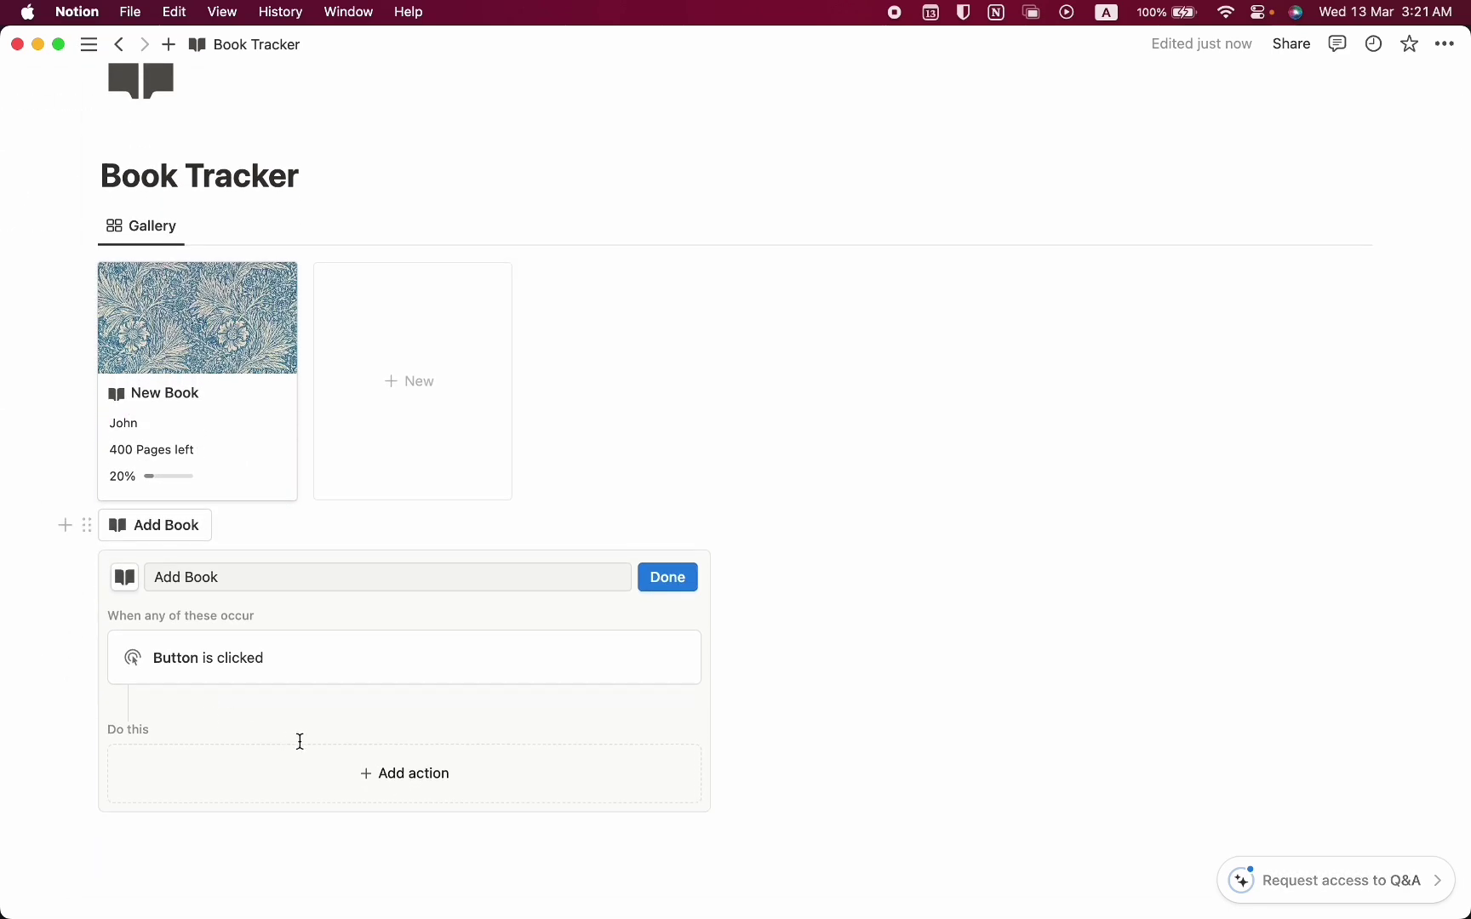
- Make the button add a Tracker page using the New Book template
click(392, 790)
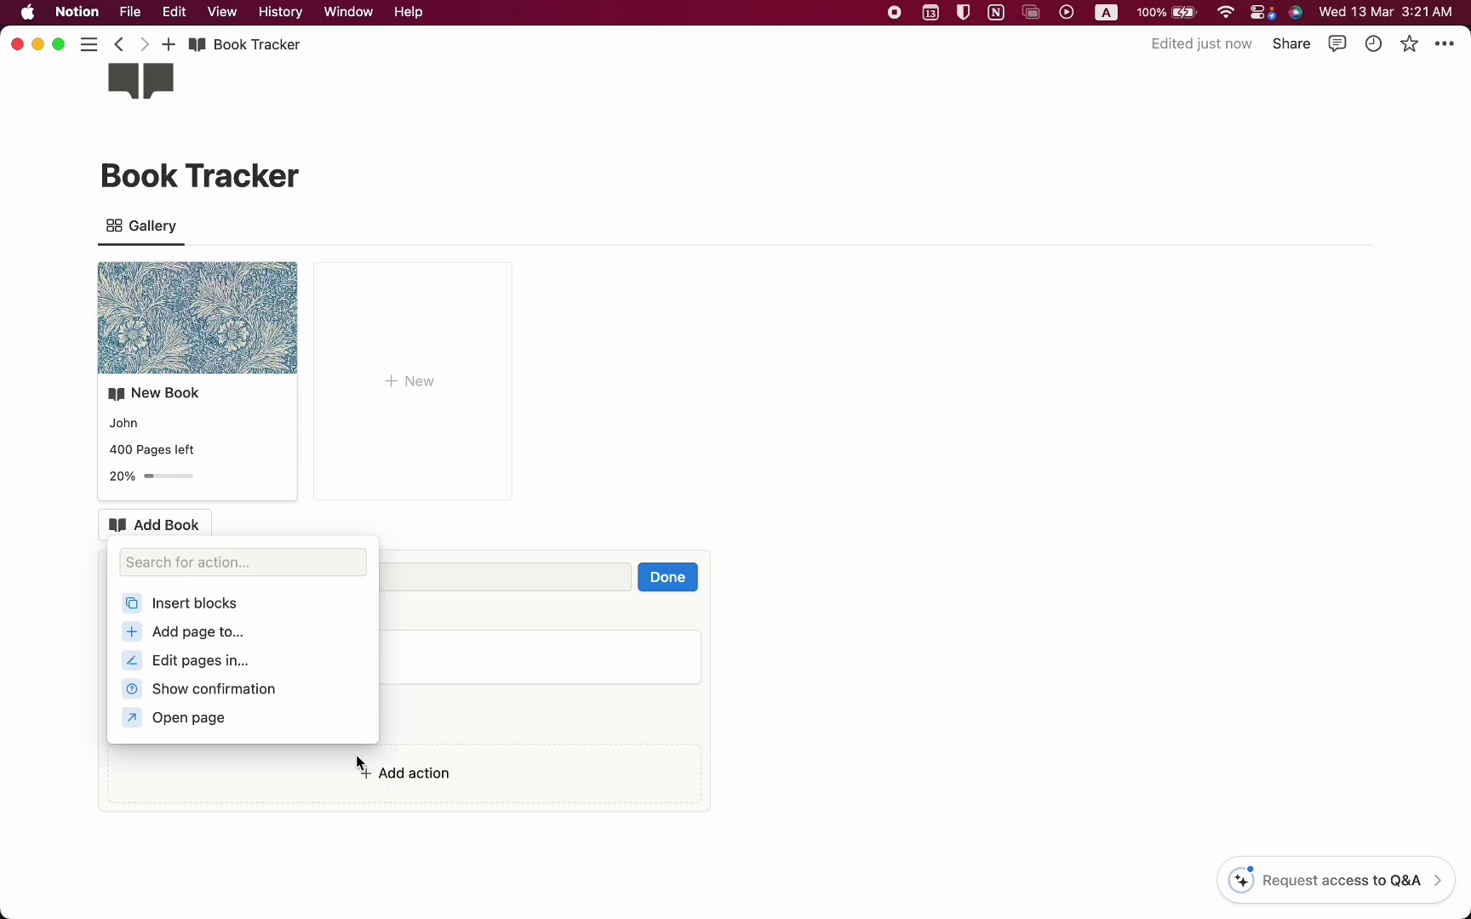
click(212, 634)
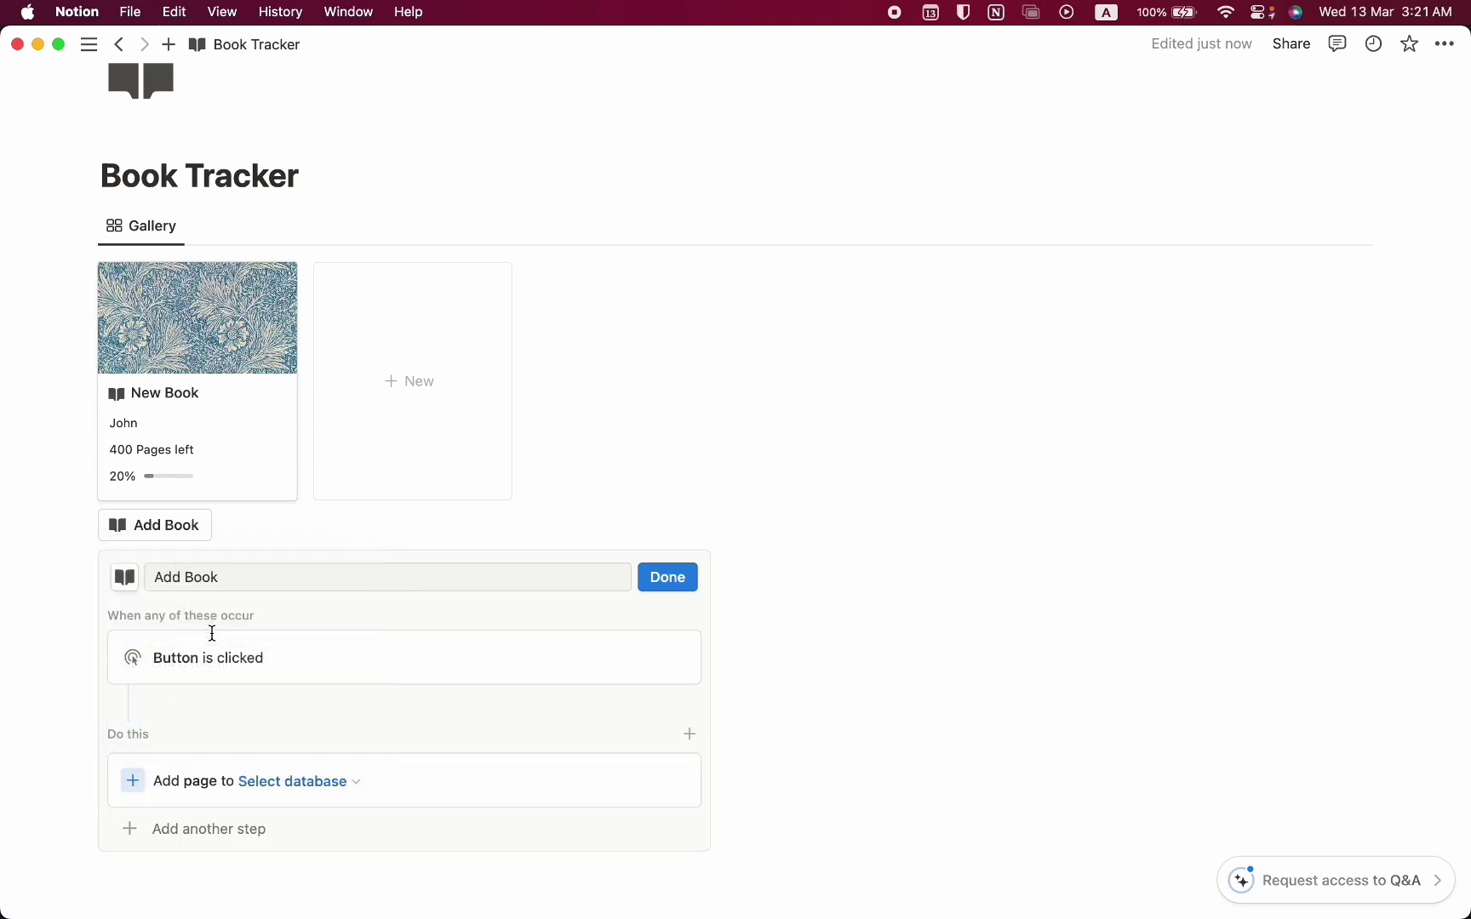
click(296, 780)
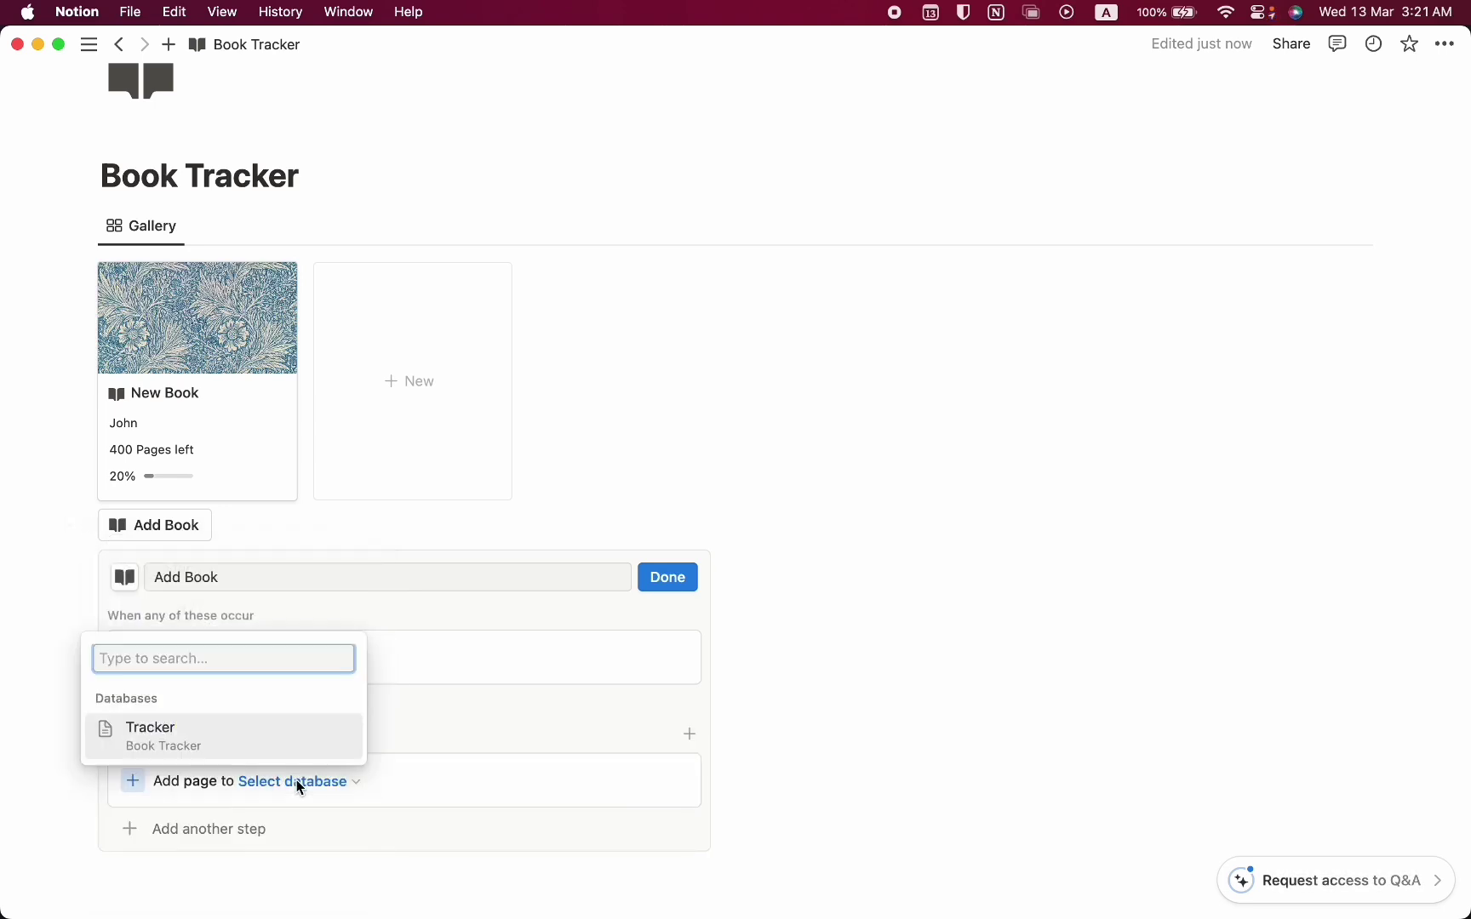
click(162, 730)
click(357, 793)
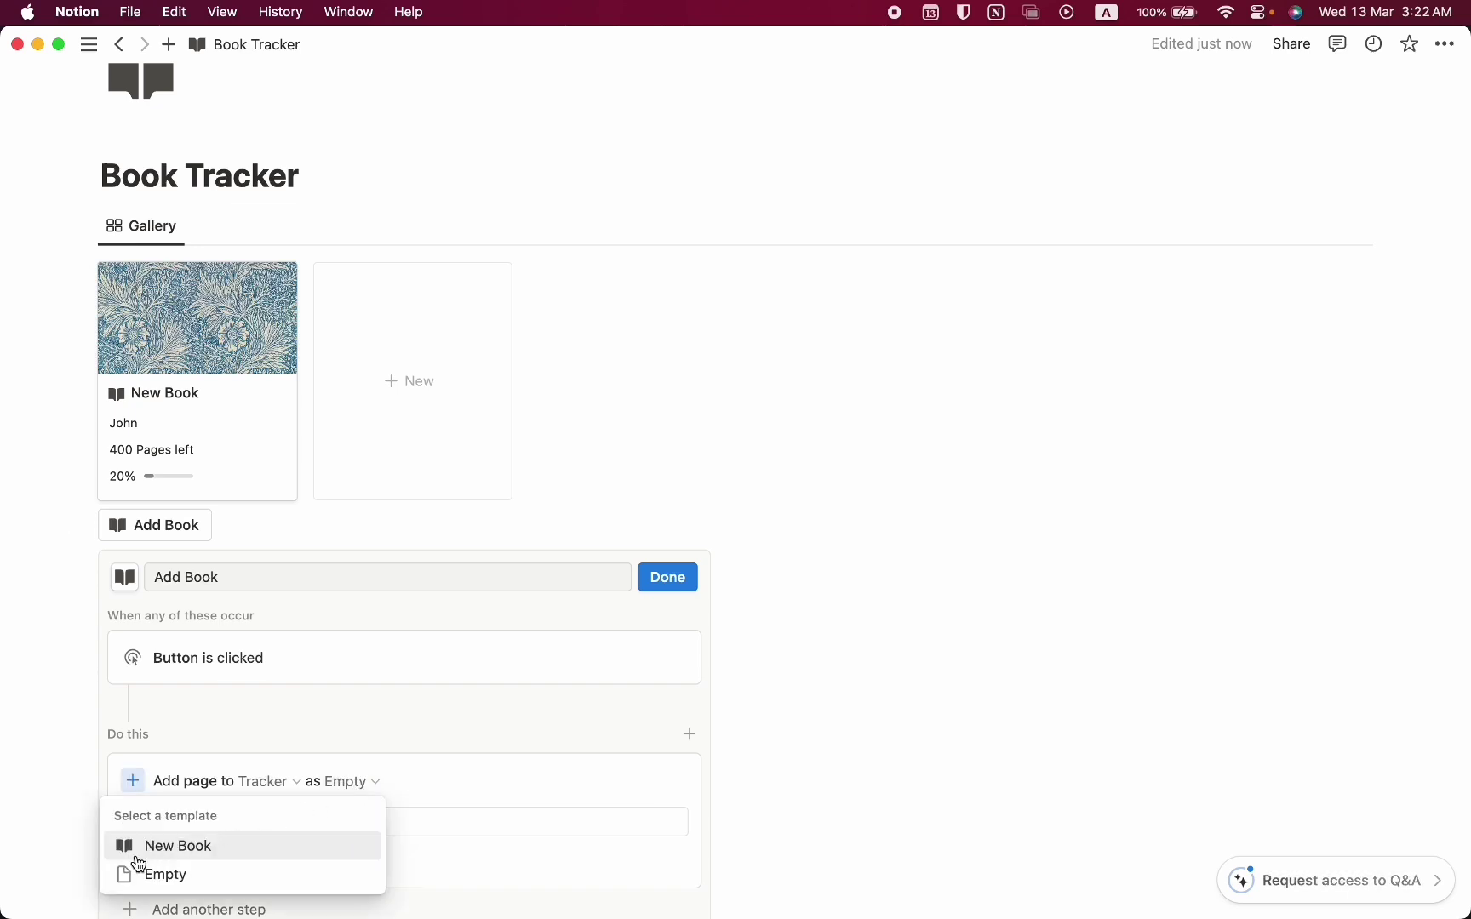
click(179, 846)
scroll(292, 831, down, 1)
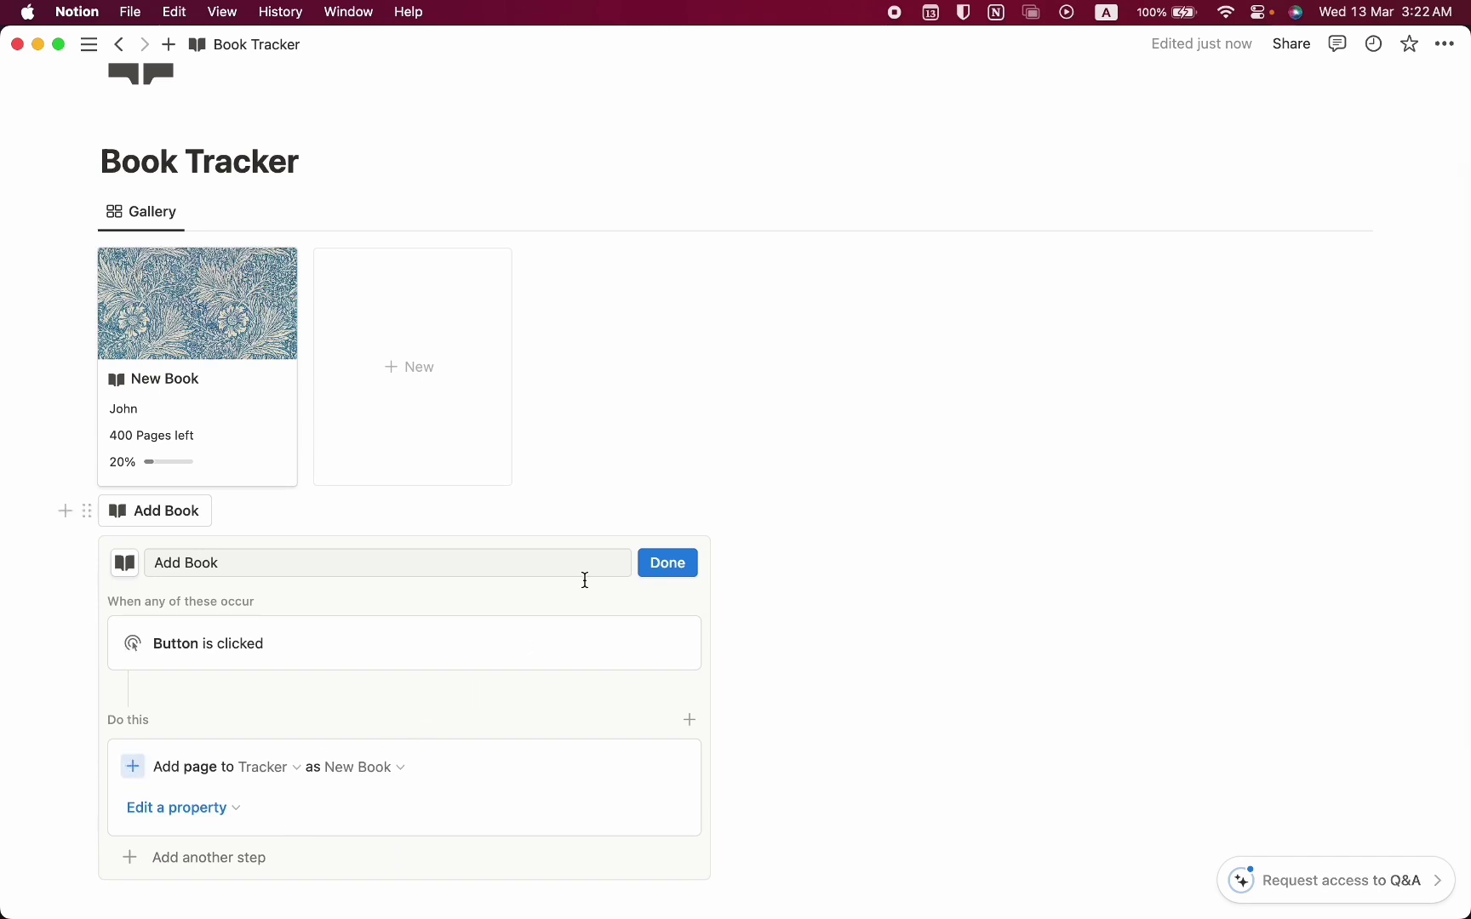
click(667, 570)
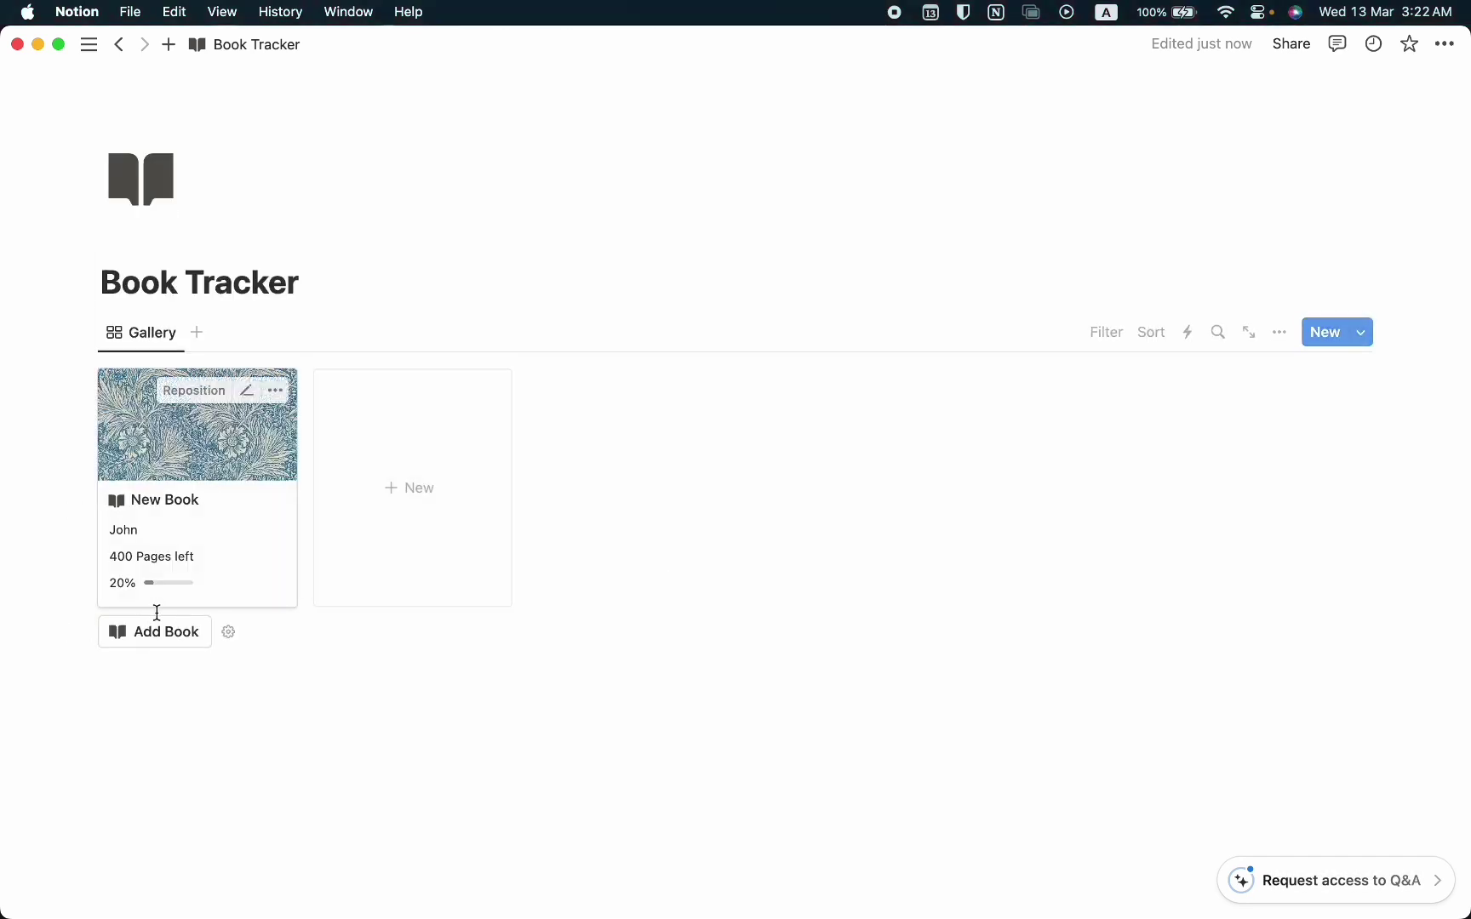
- Move Add Book above the gallery, test it, and trash the created page
drag(86, 634, 118, 330)
click(315, 726)
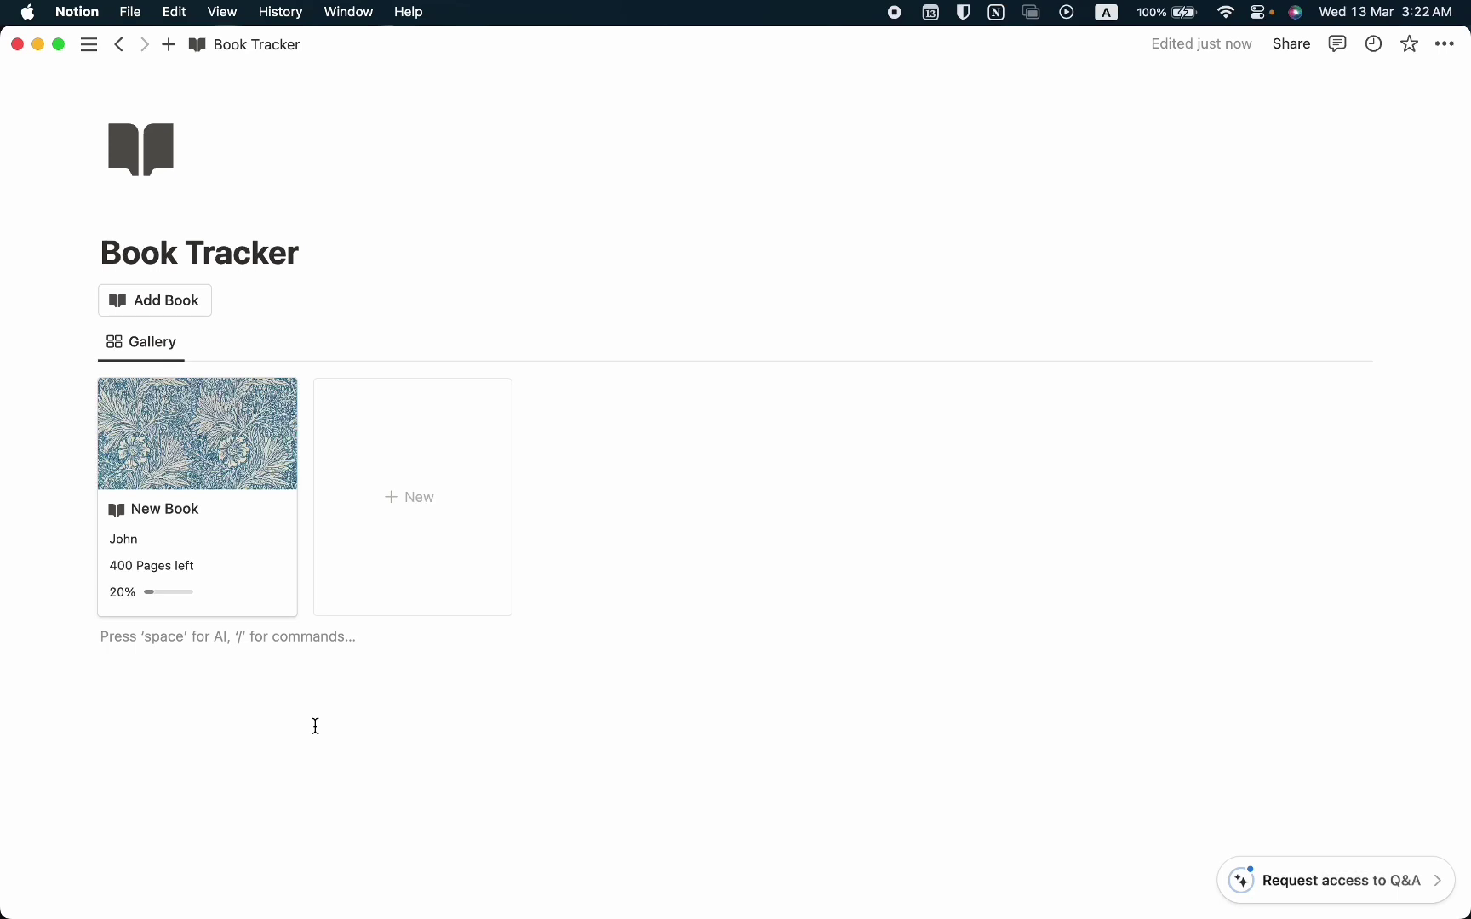
click(136, 305)
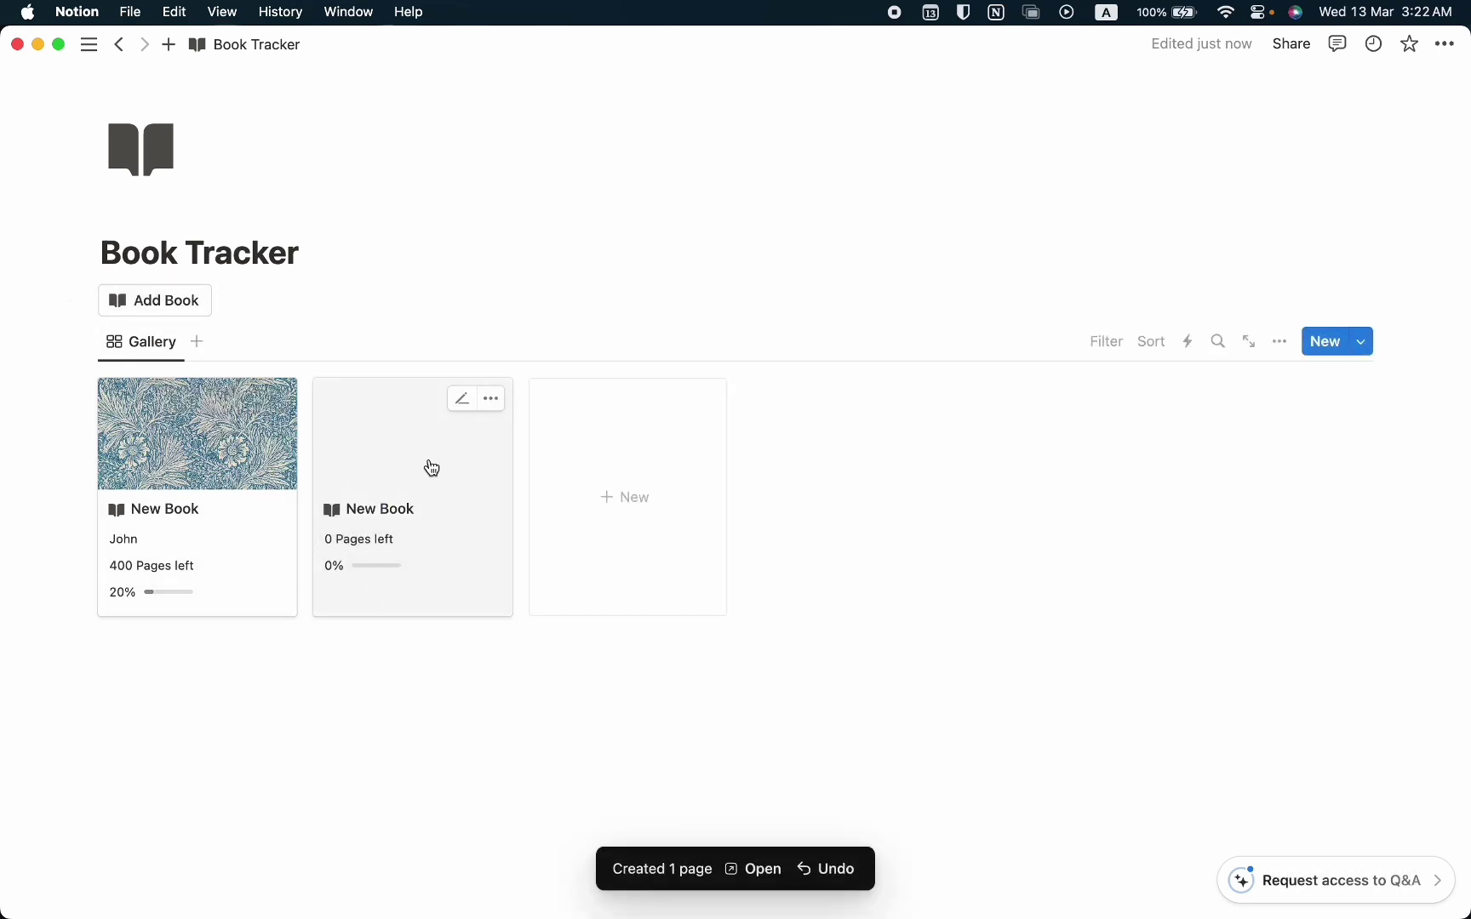
click(460, 499)
key(Escape)
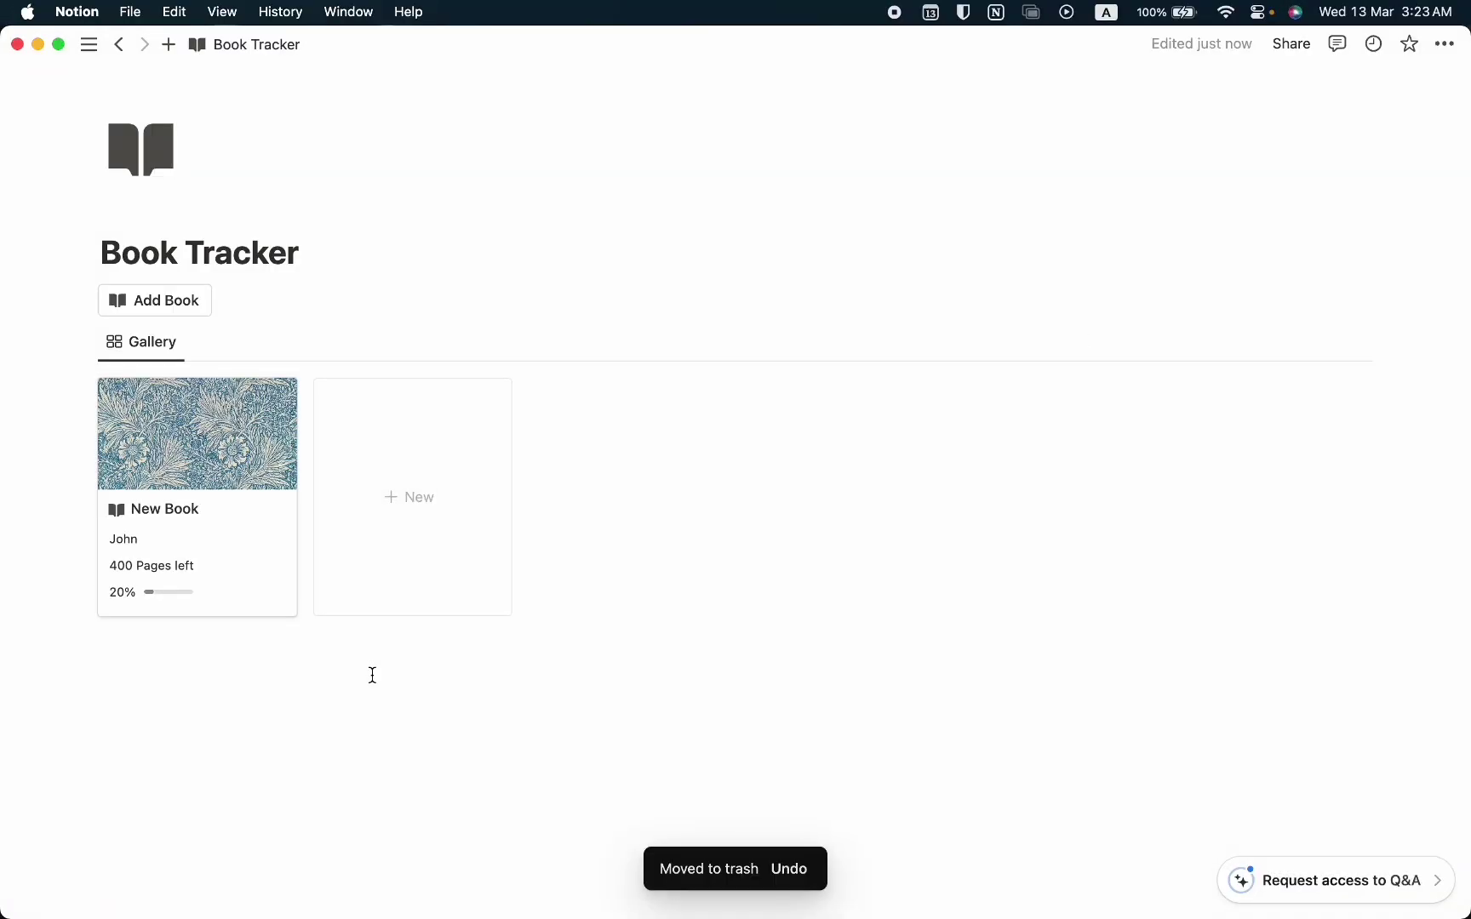
- Rename the gallery view to Want to Read and give it a target icon
click(153, 349)
click(175, 383)
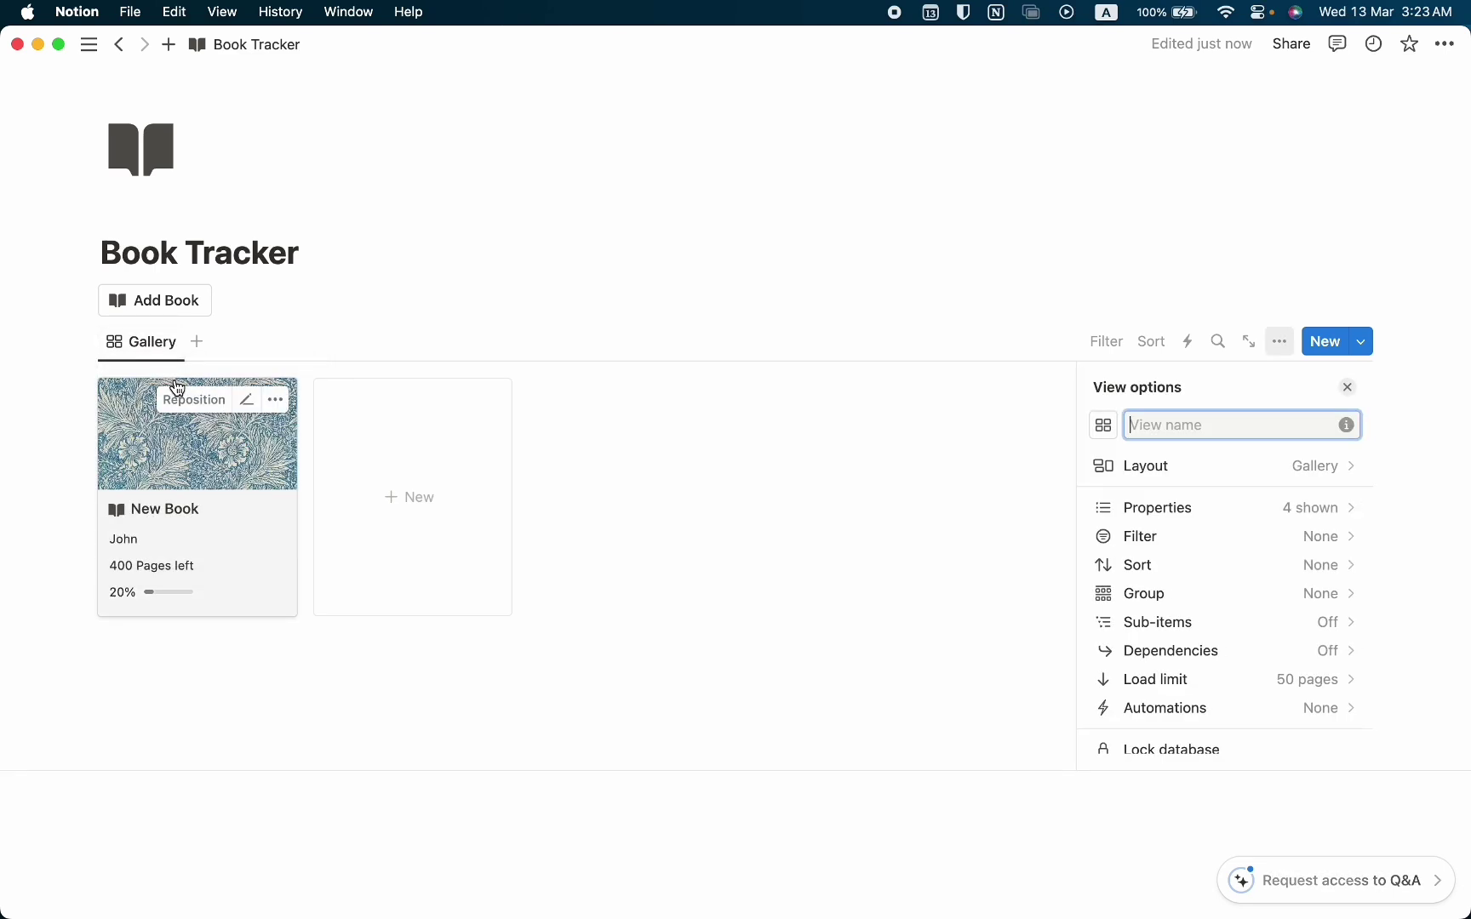
text(Want to Re)
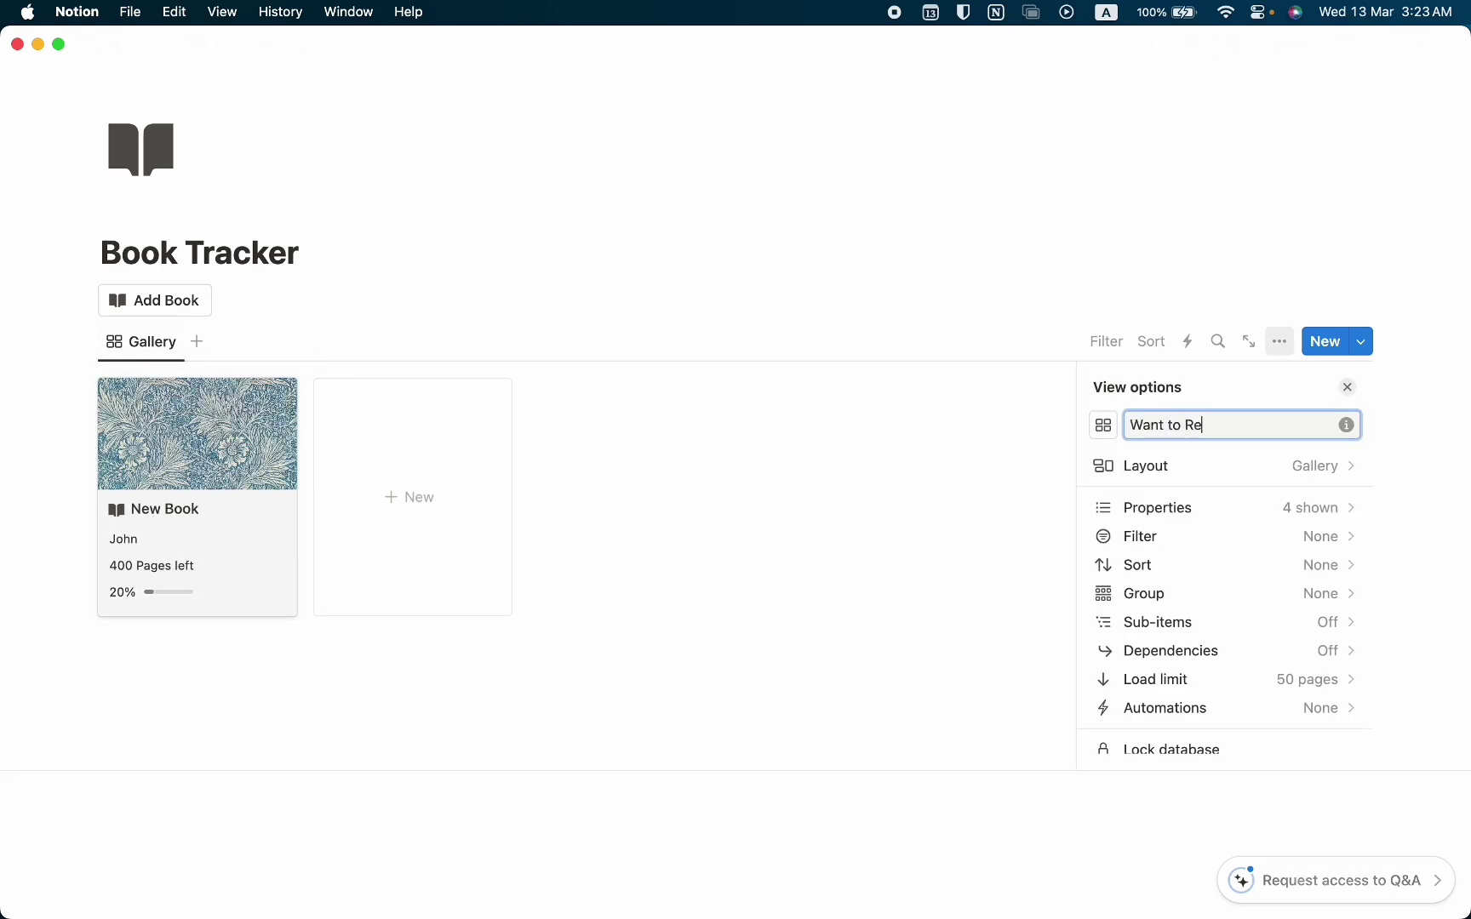
text(ad)
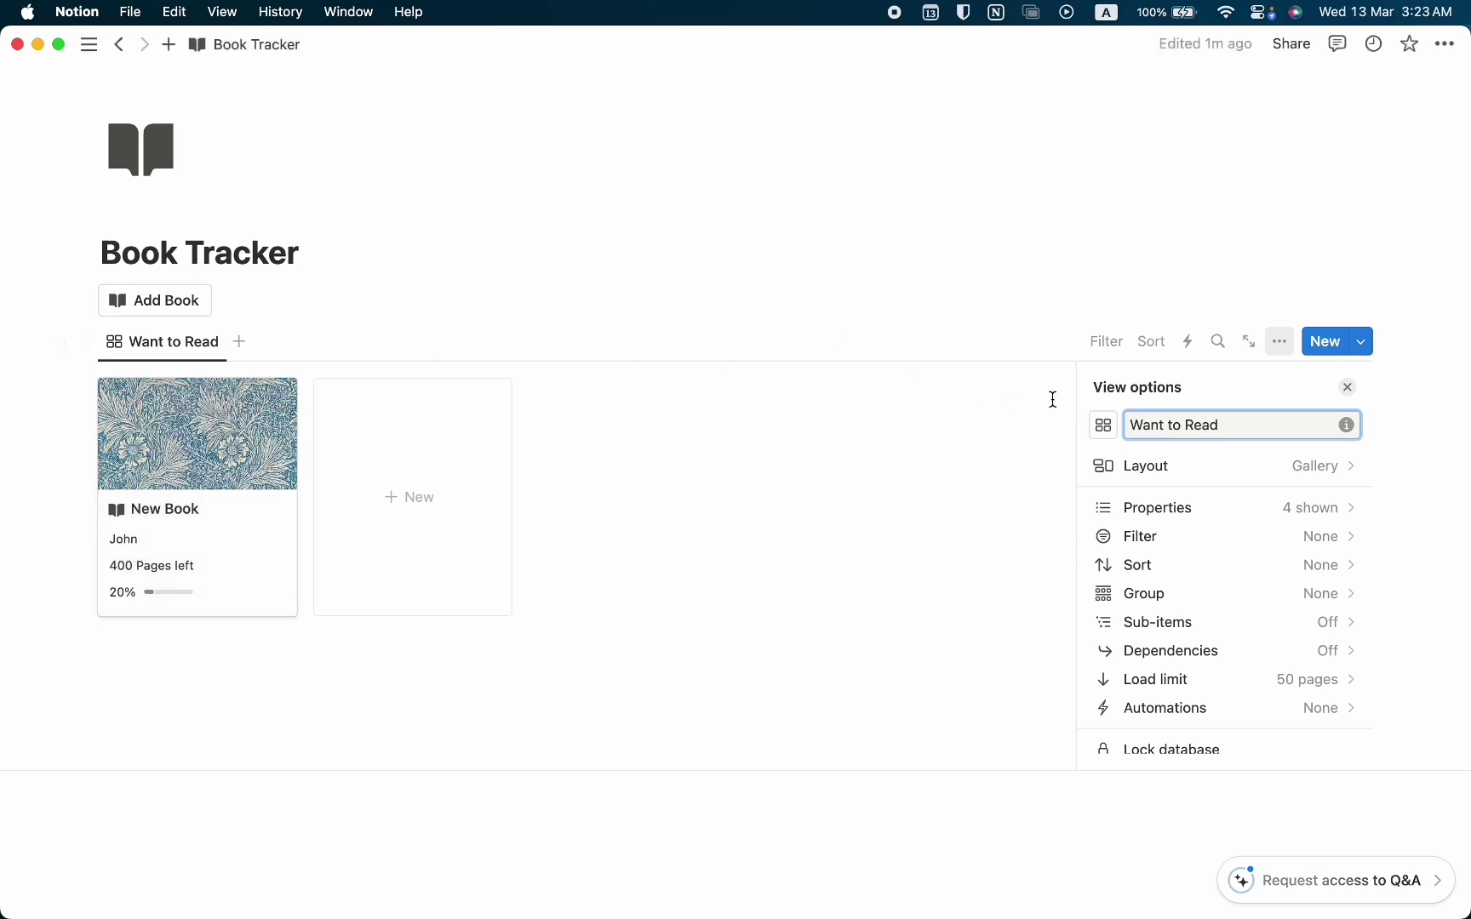
click(1105, 427)
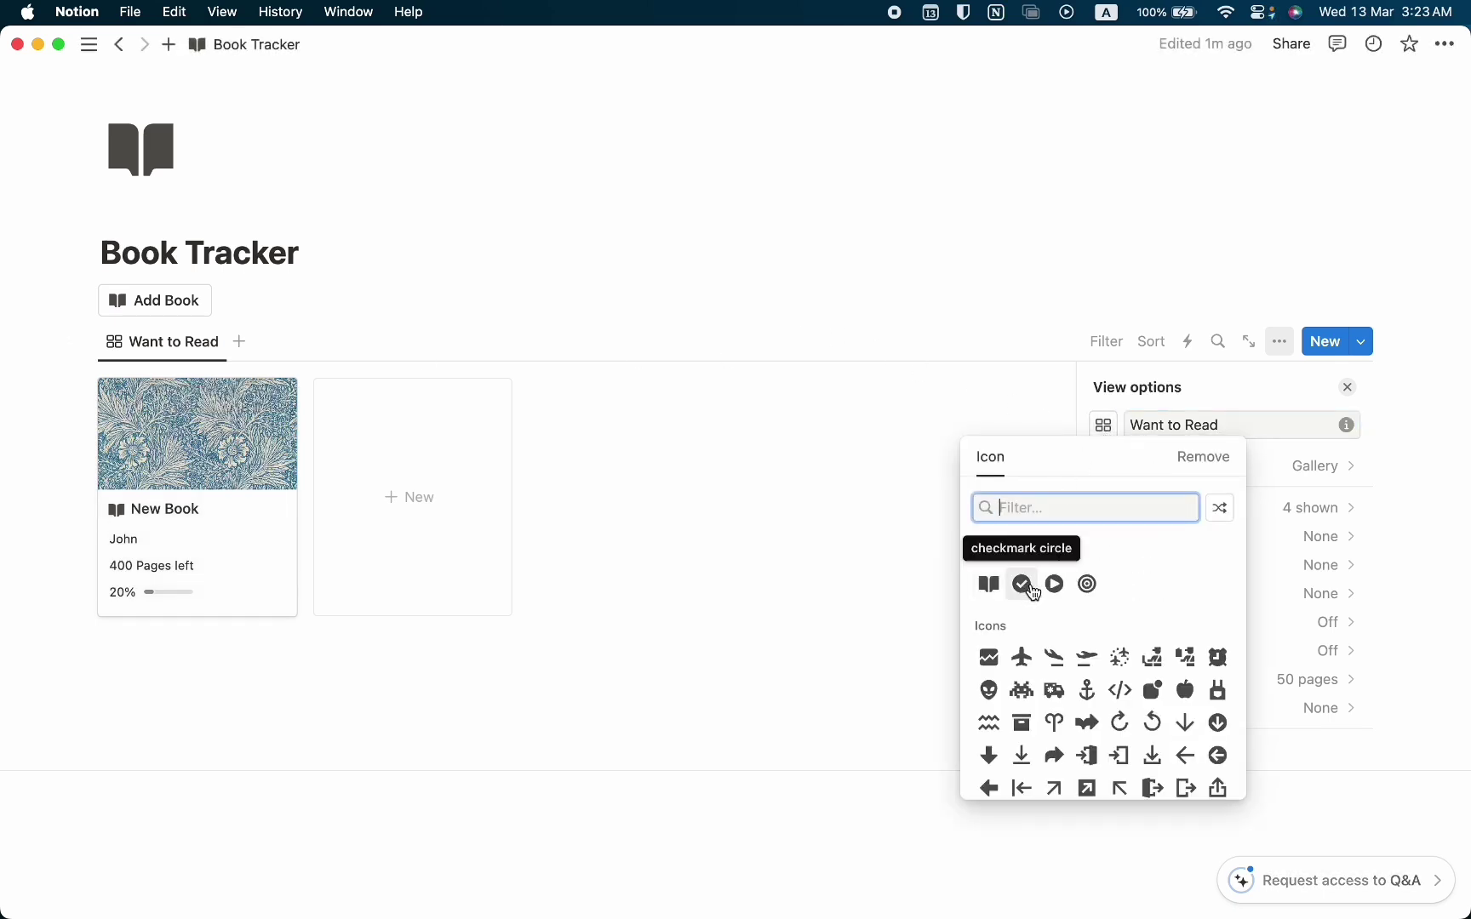
click(1086, 584)
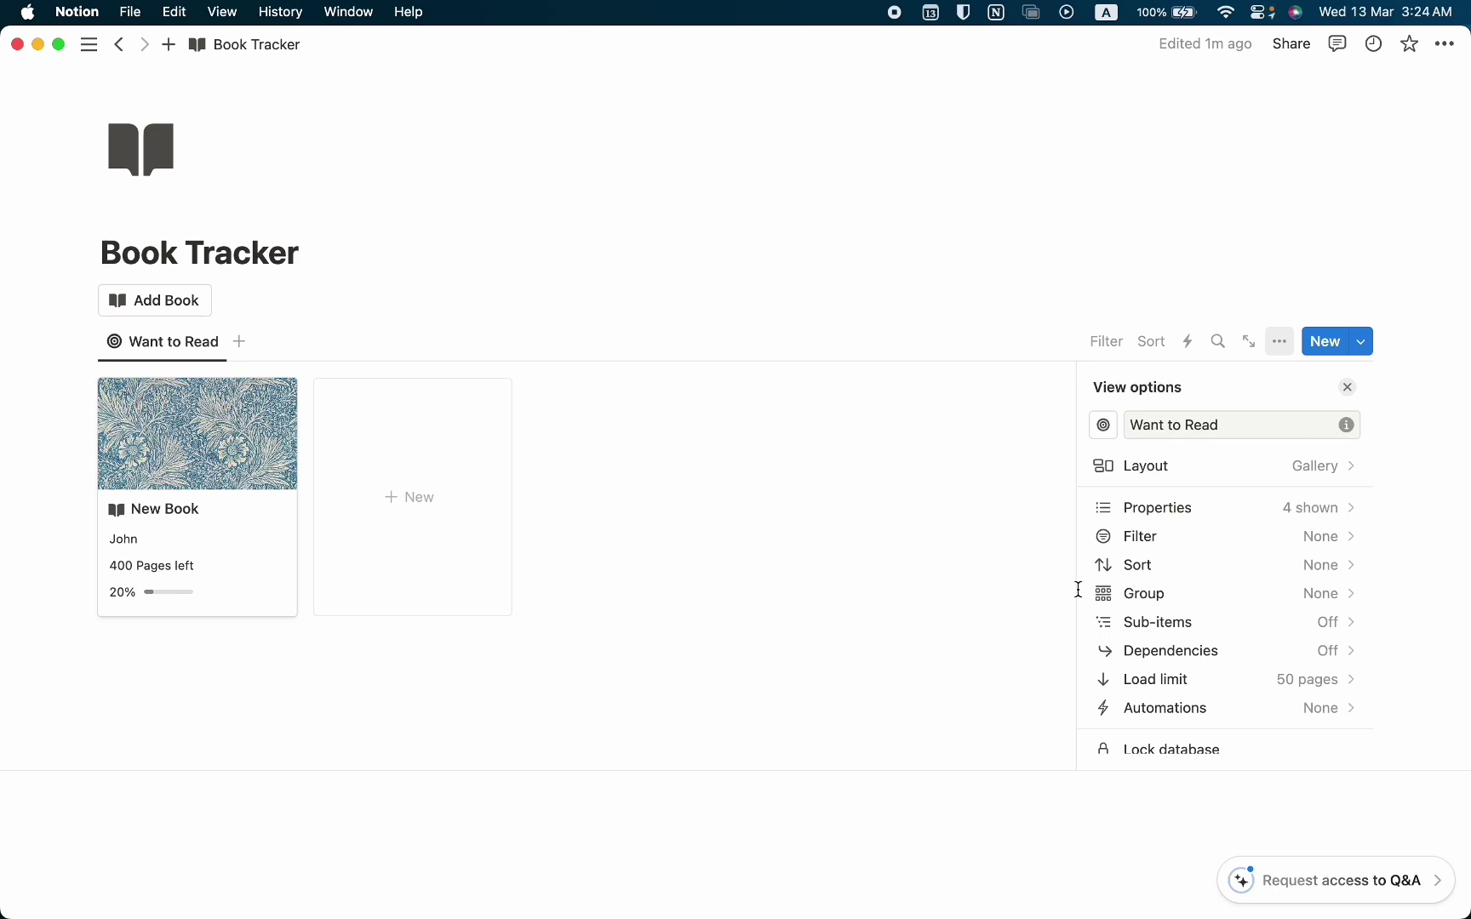
key(Escape)
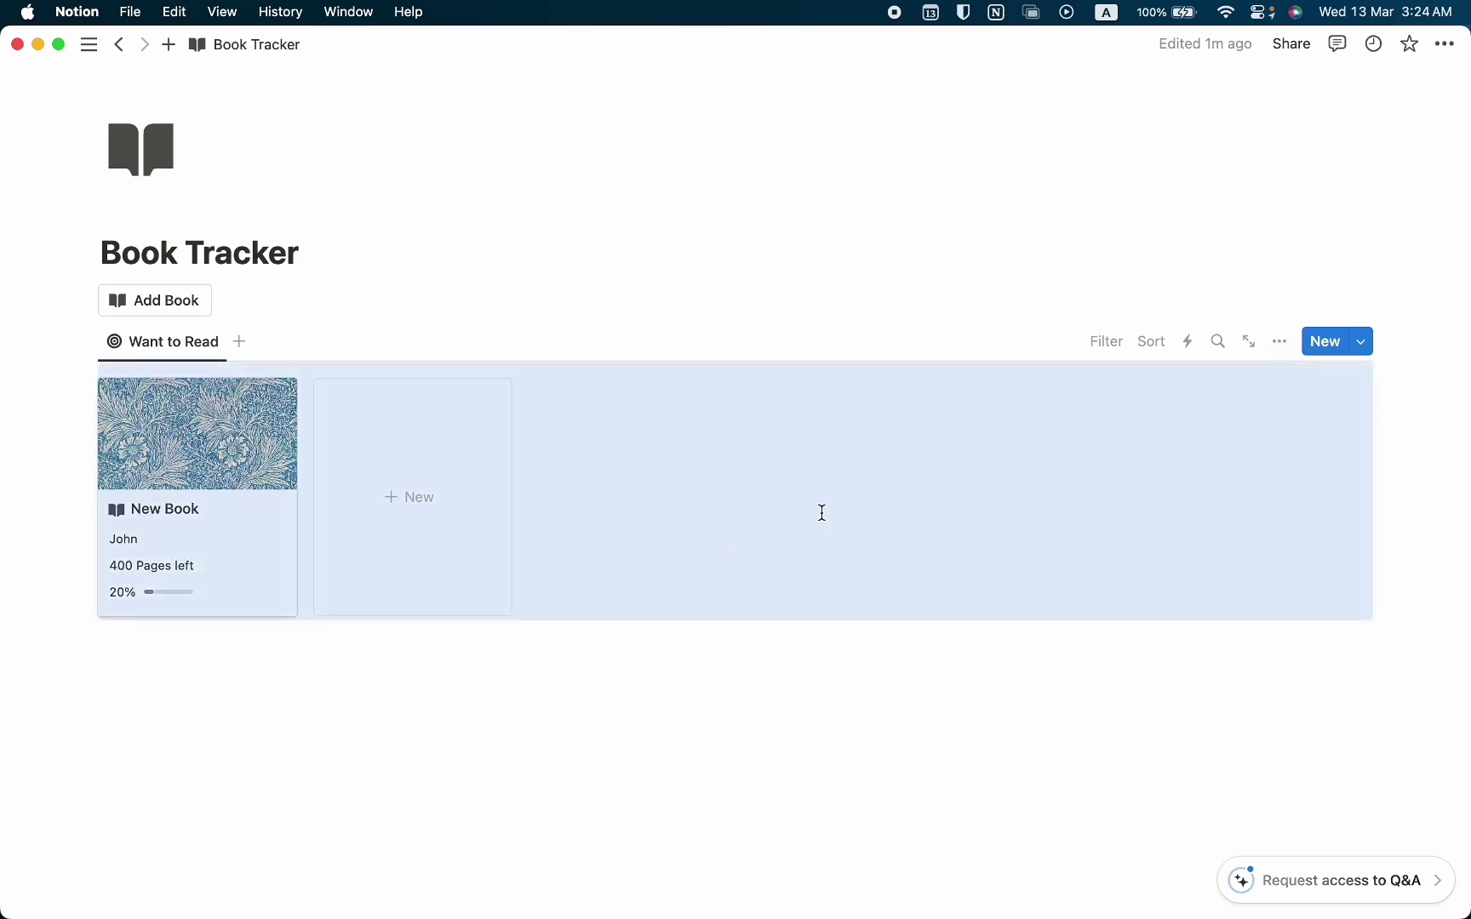
click(843, 647)
- Add a Status filter that limits the view to To-do books
click(1106, 345)
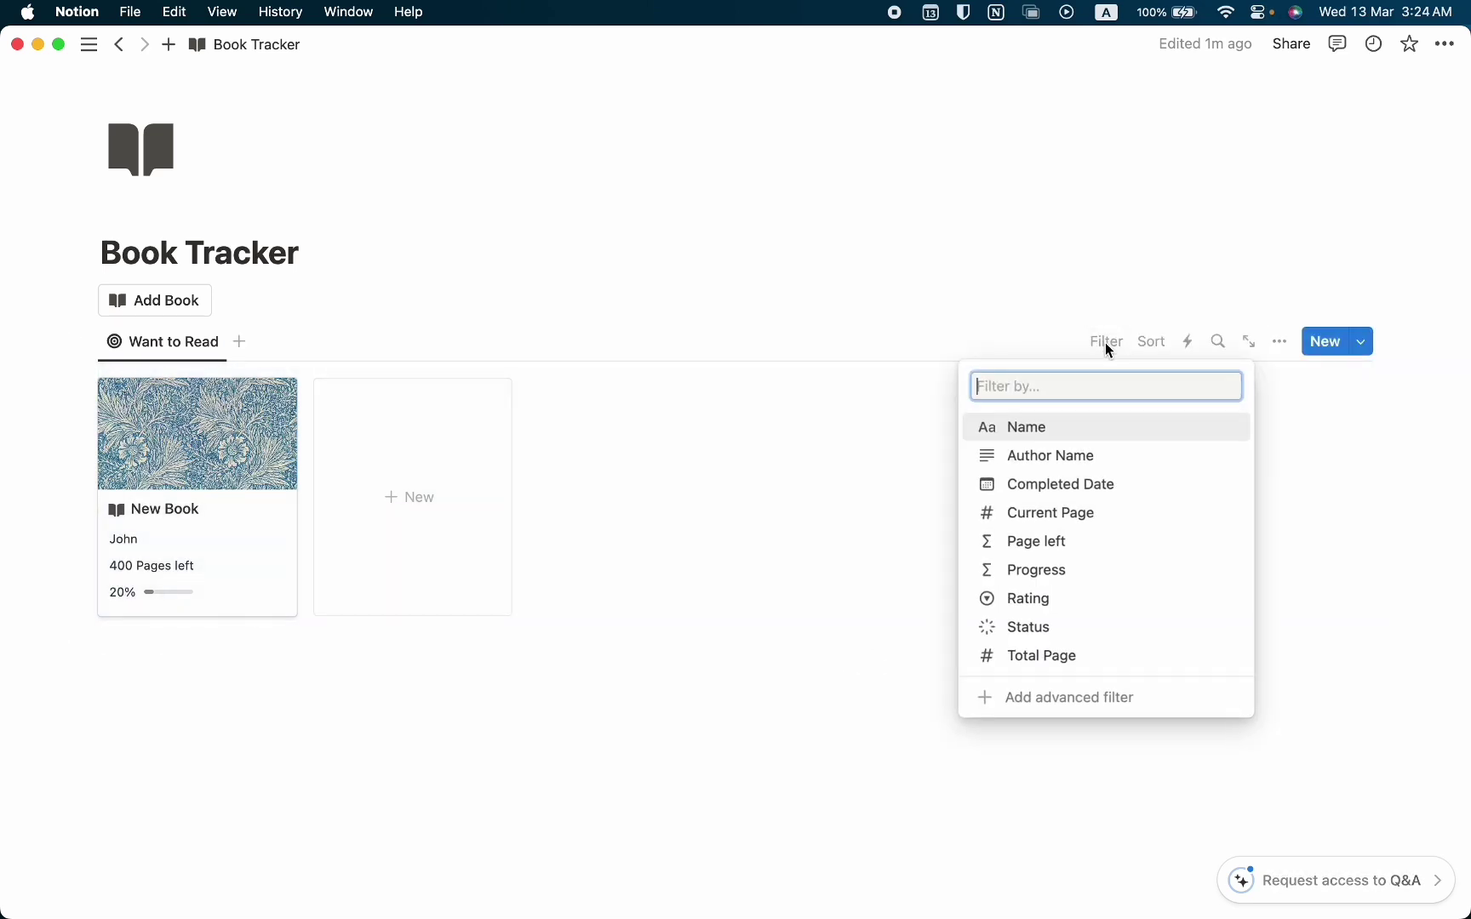
click(1069, 627)
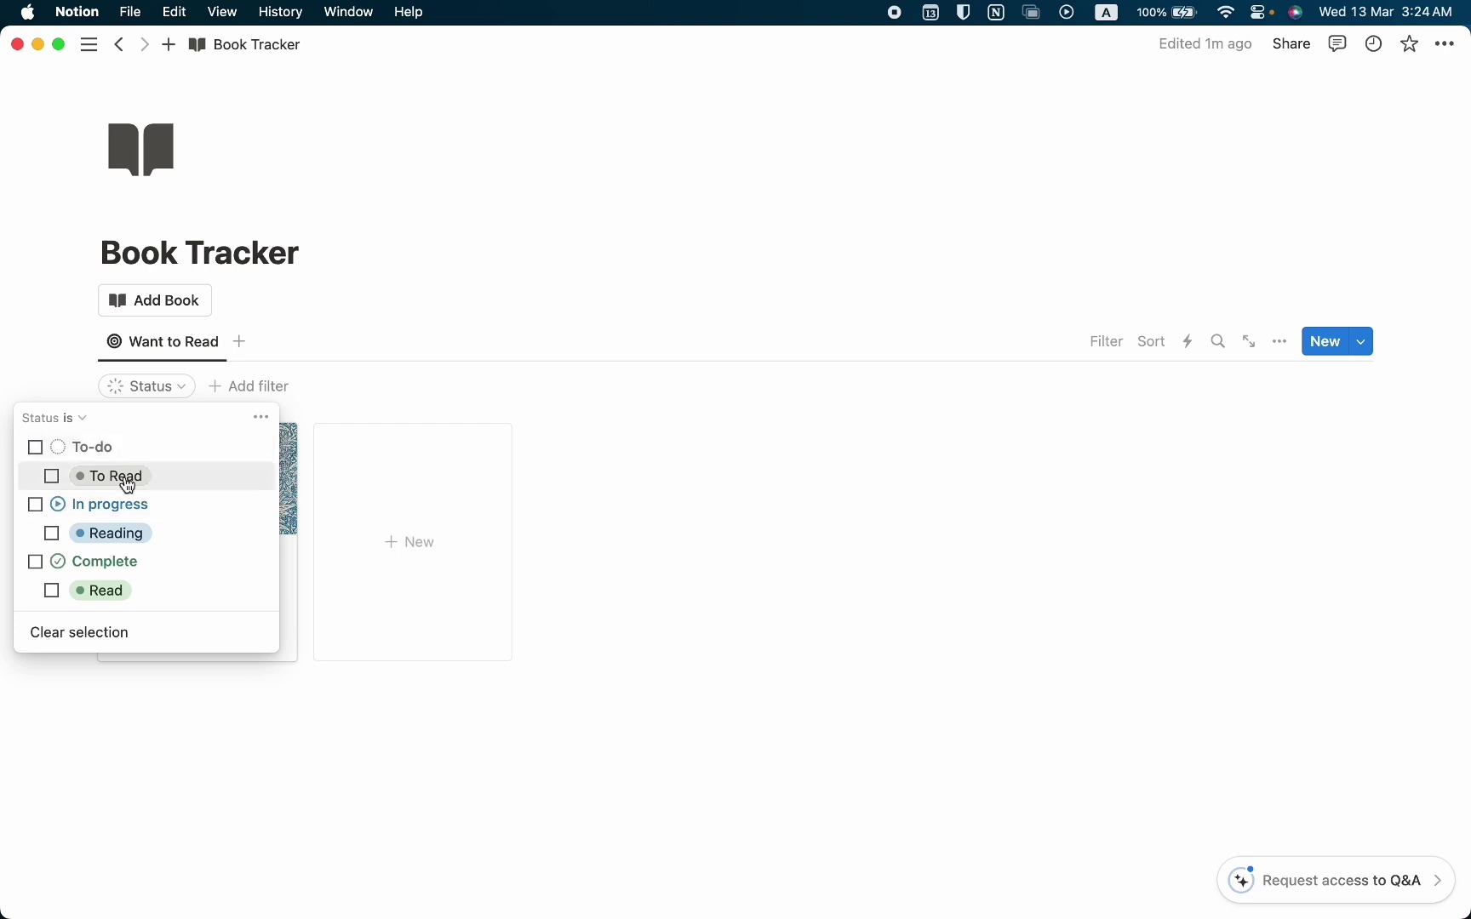
click(52, 477)
- Duplicate the Want to Read view as 'Reading' with a play icon
click(573, 474)
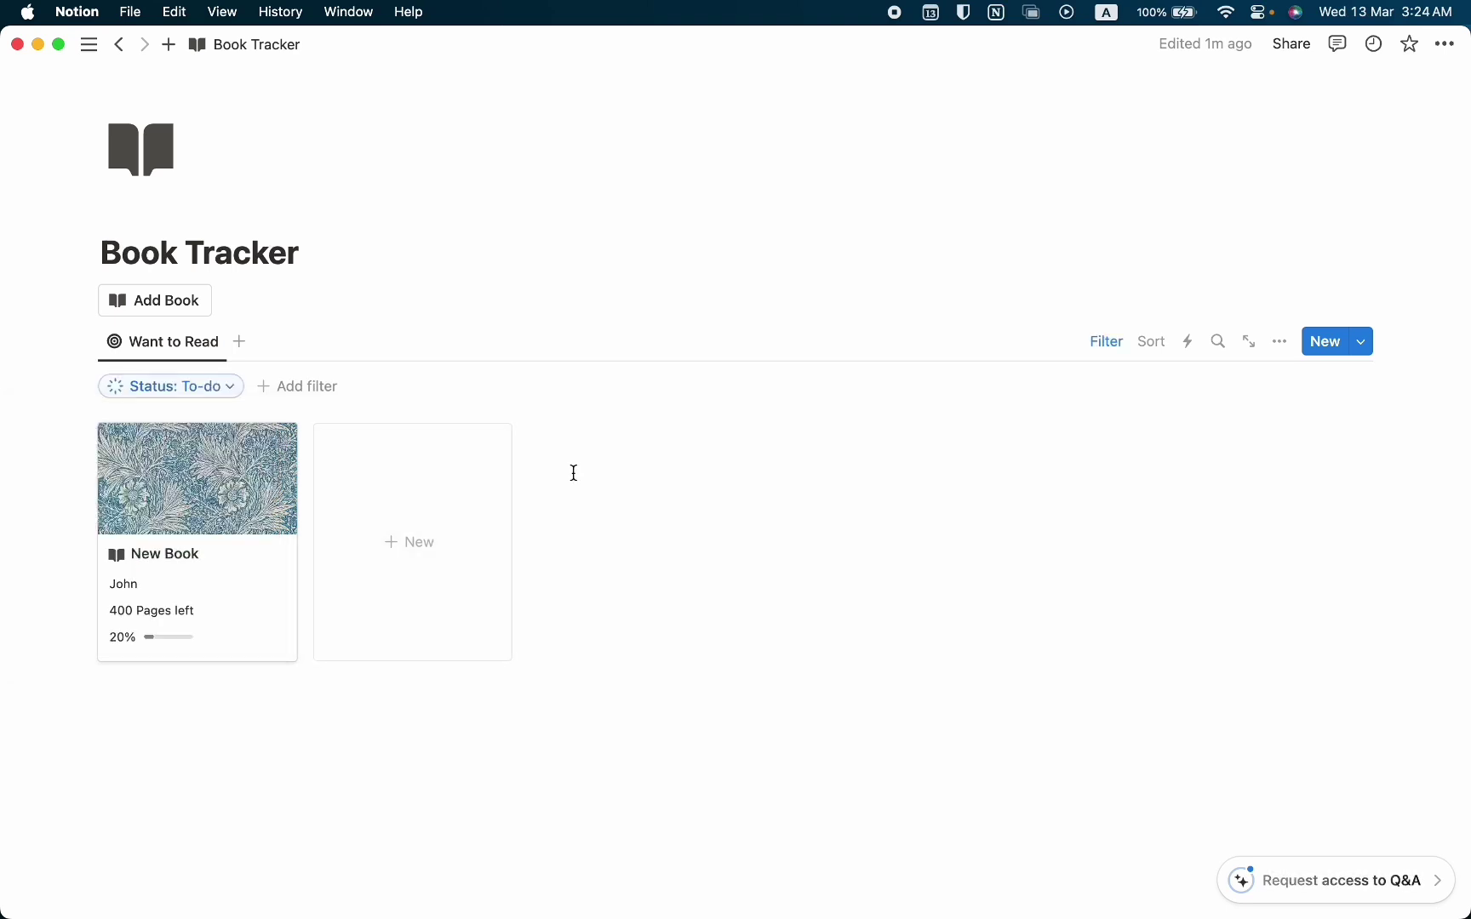
click(173, 341)
click(182, 522)
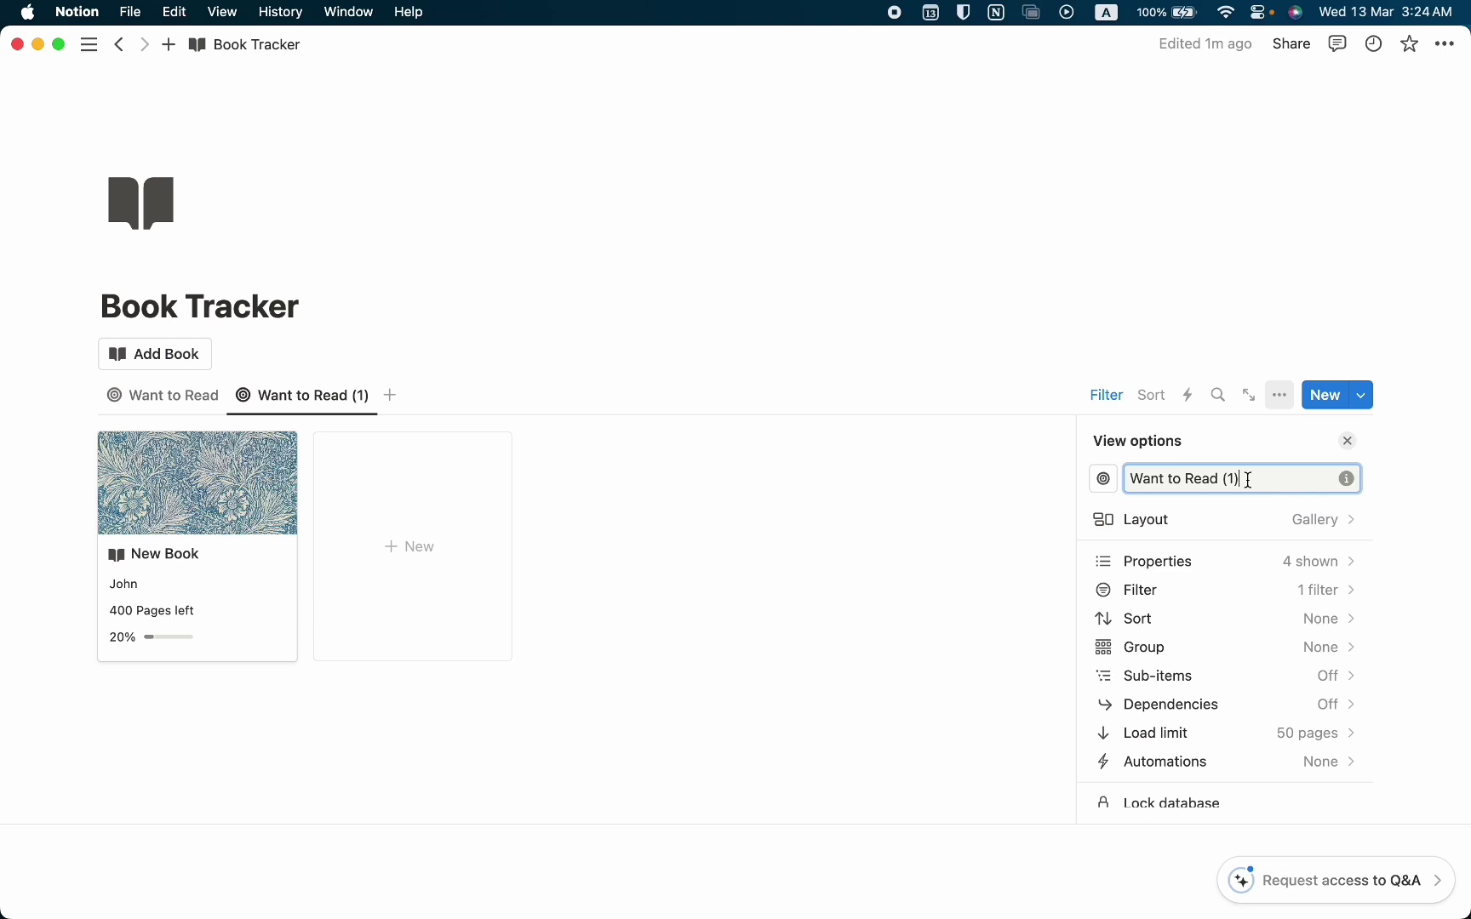
key(super+a)
text(d)
key(BackSpace)
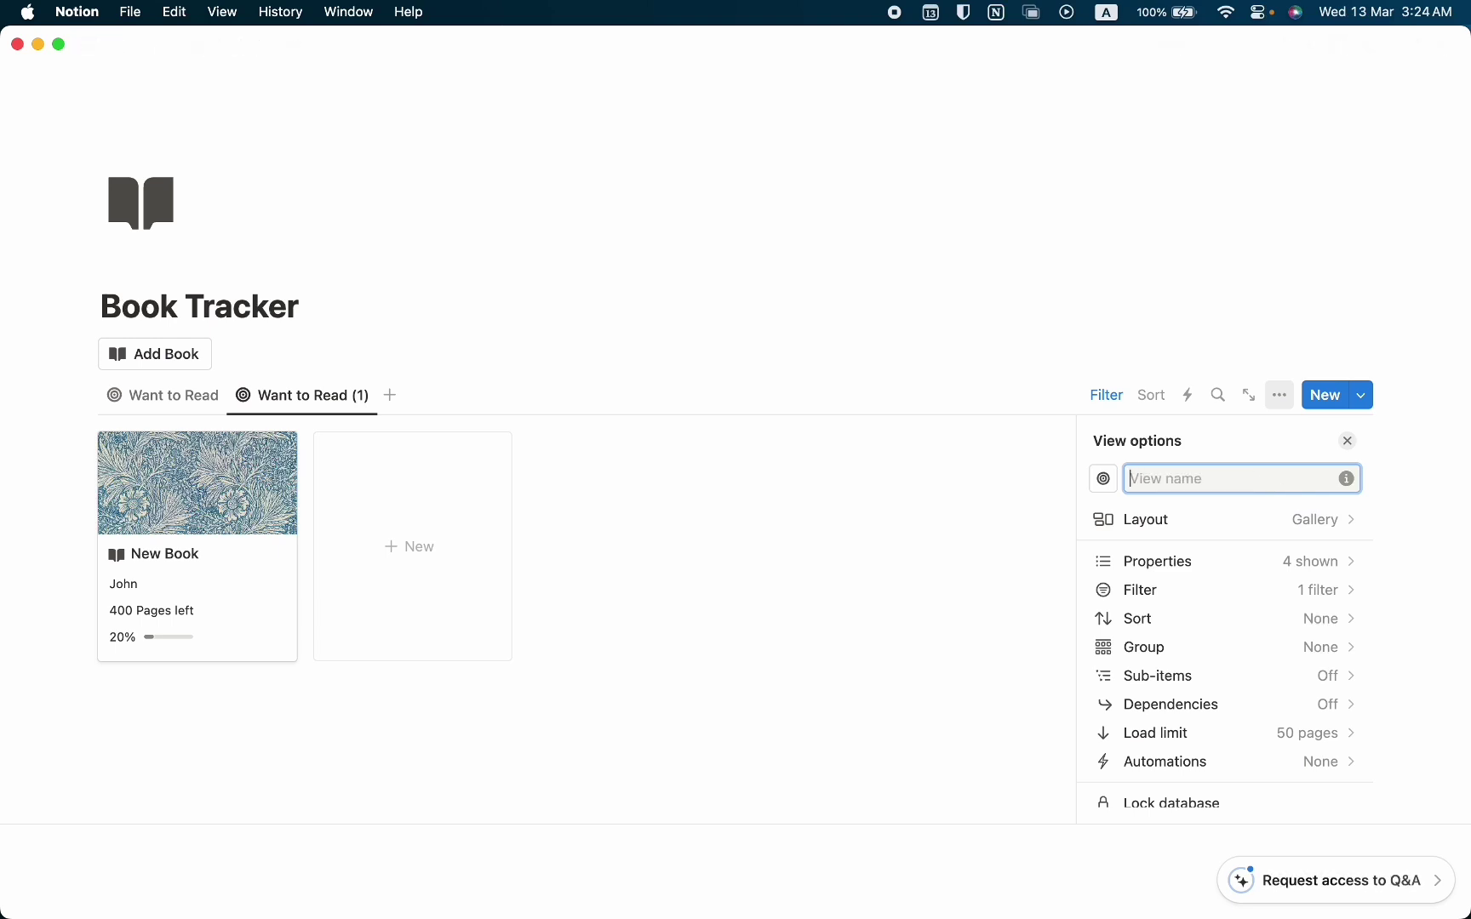
text(Reading)
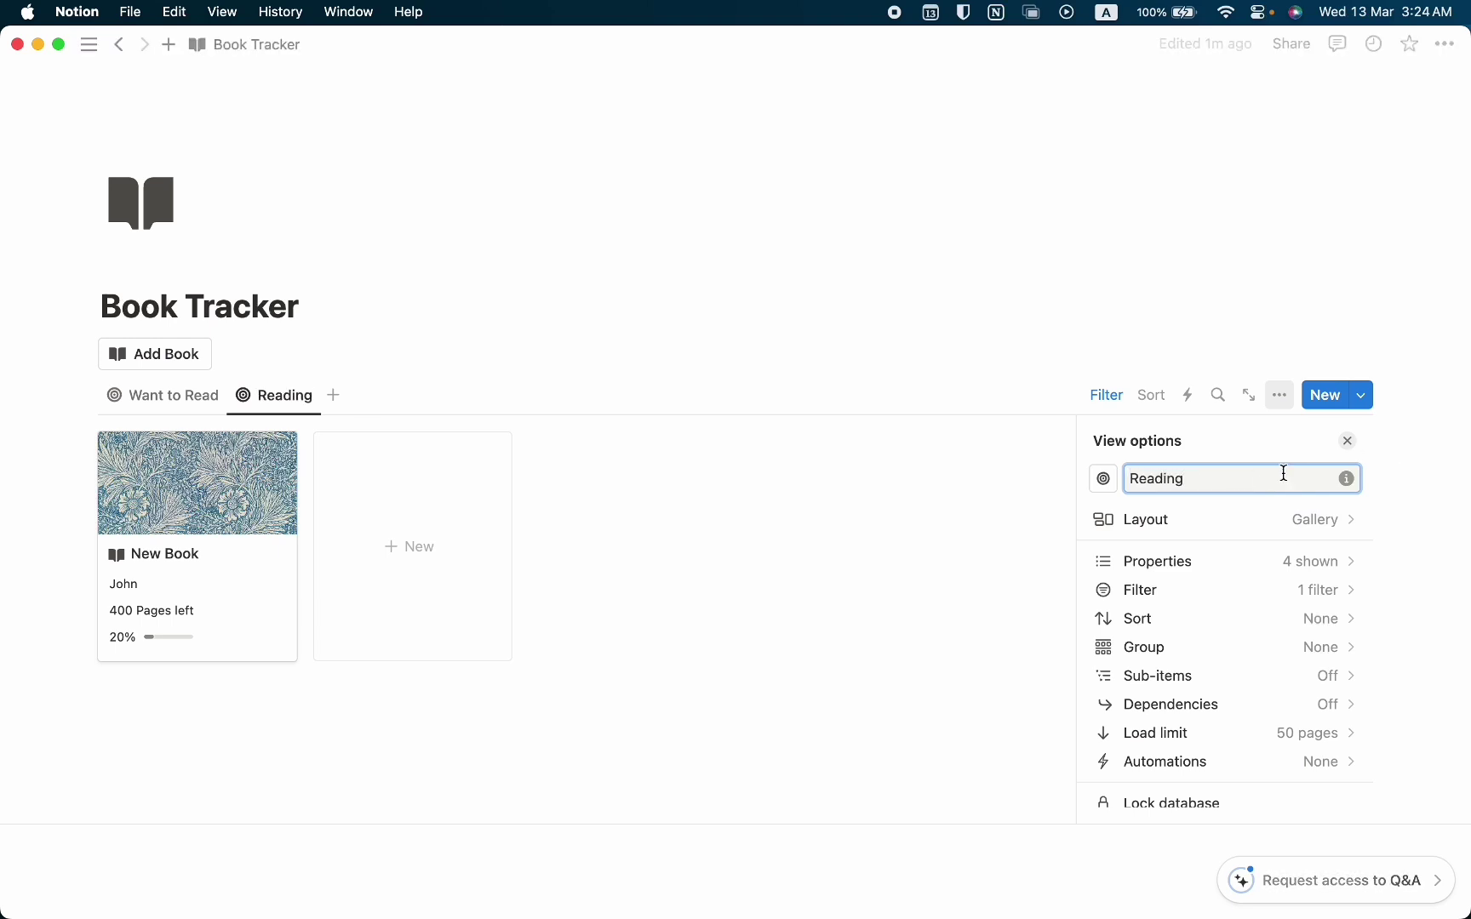
click(1103, 480)
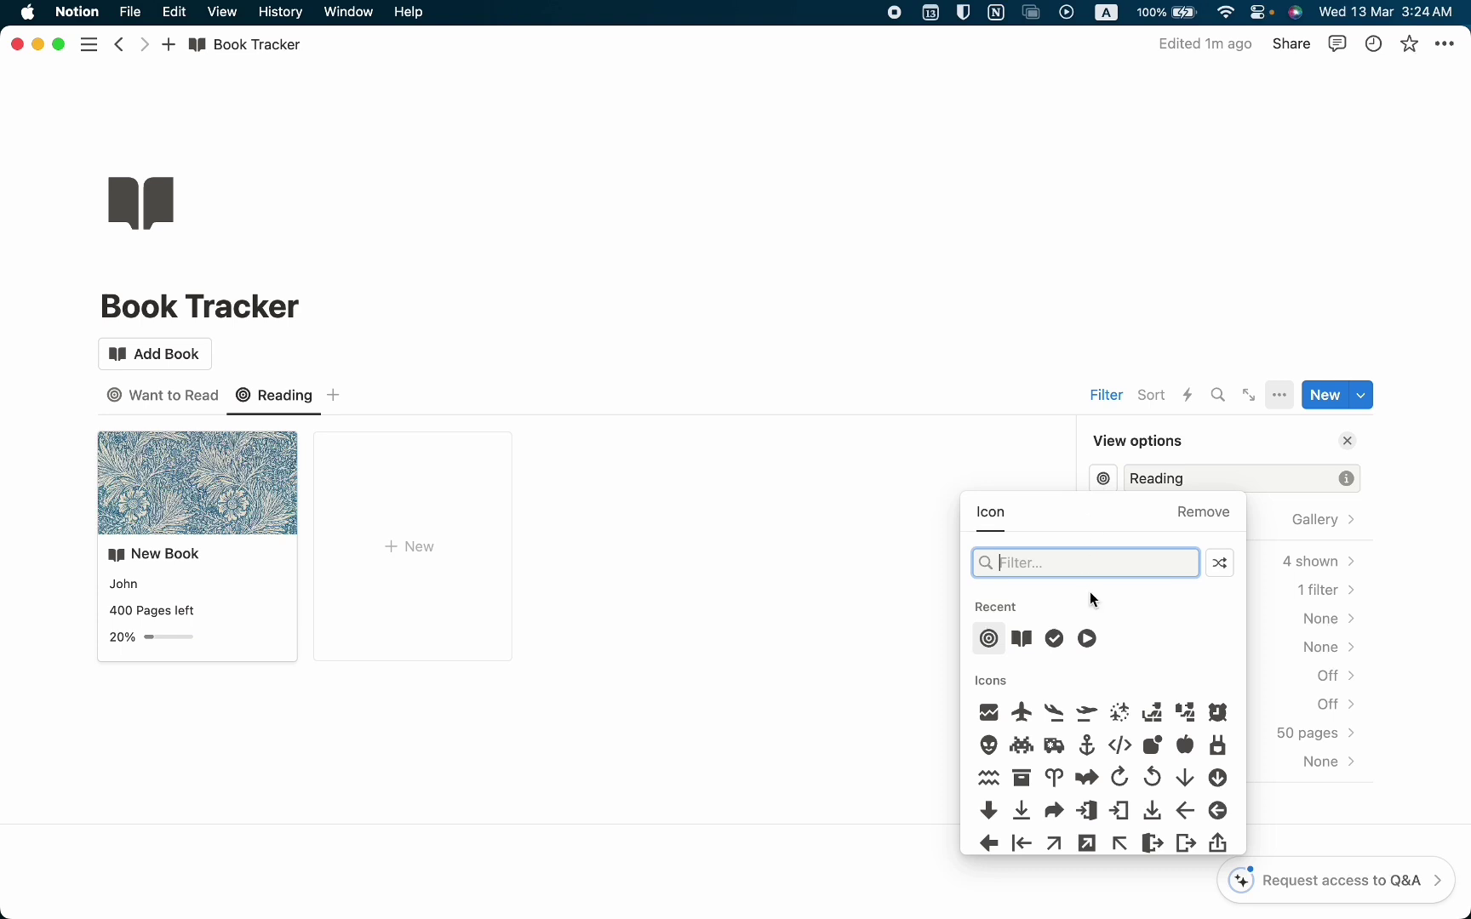
click(1088, 638)
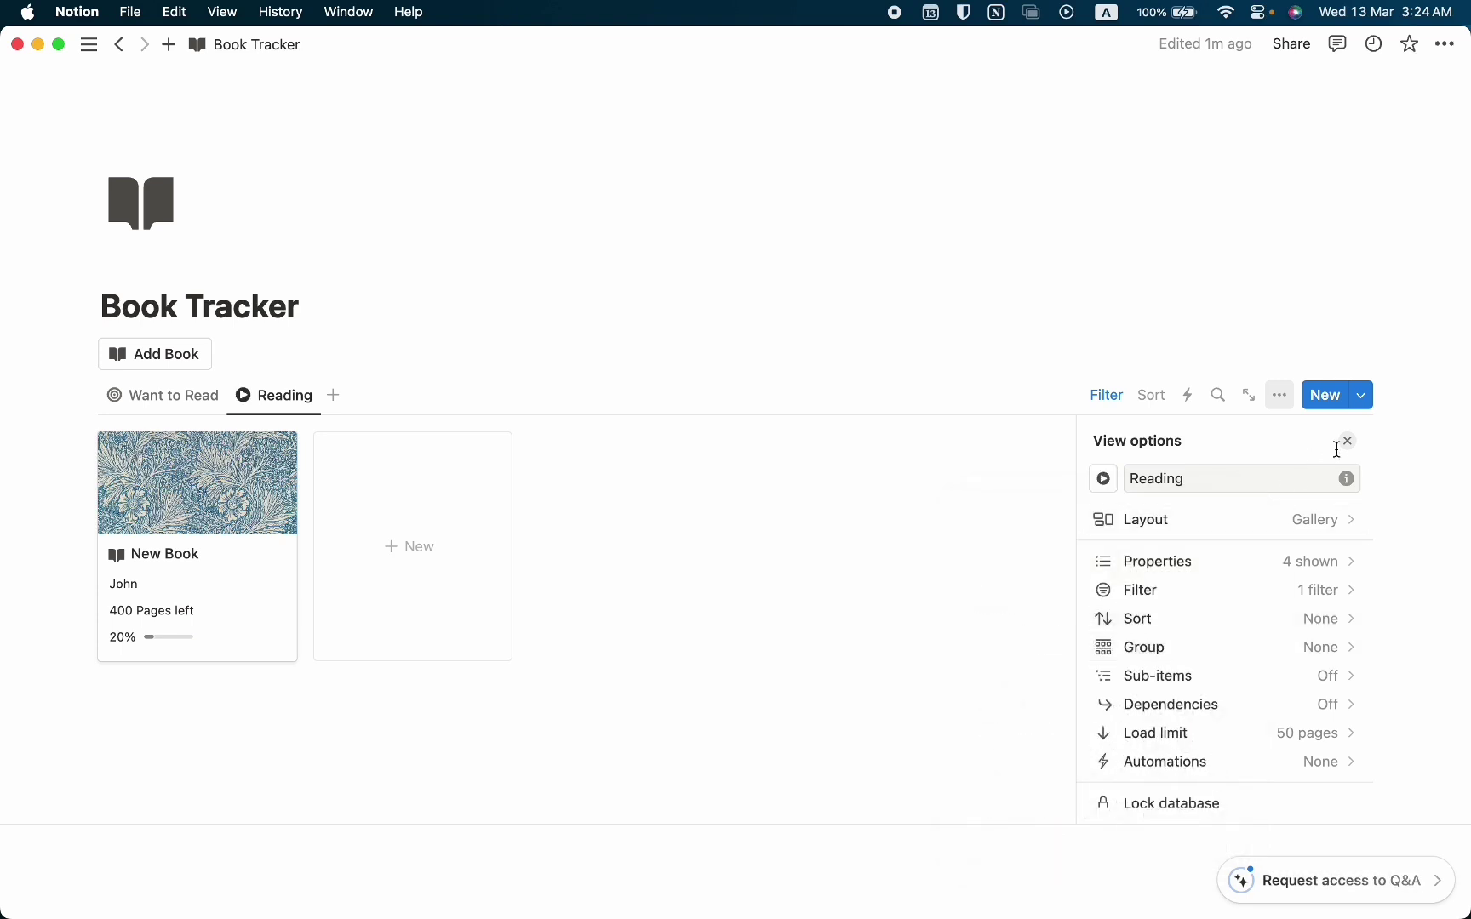
click(1347, 441)
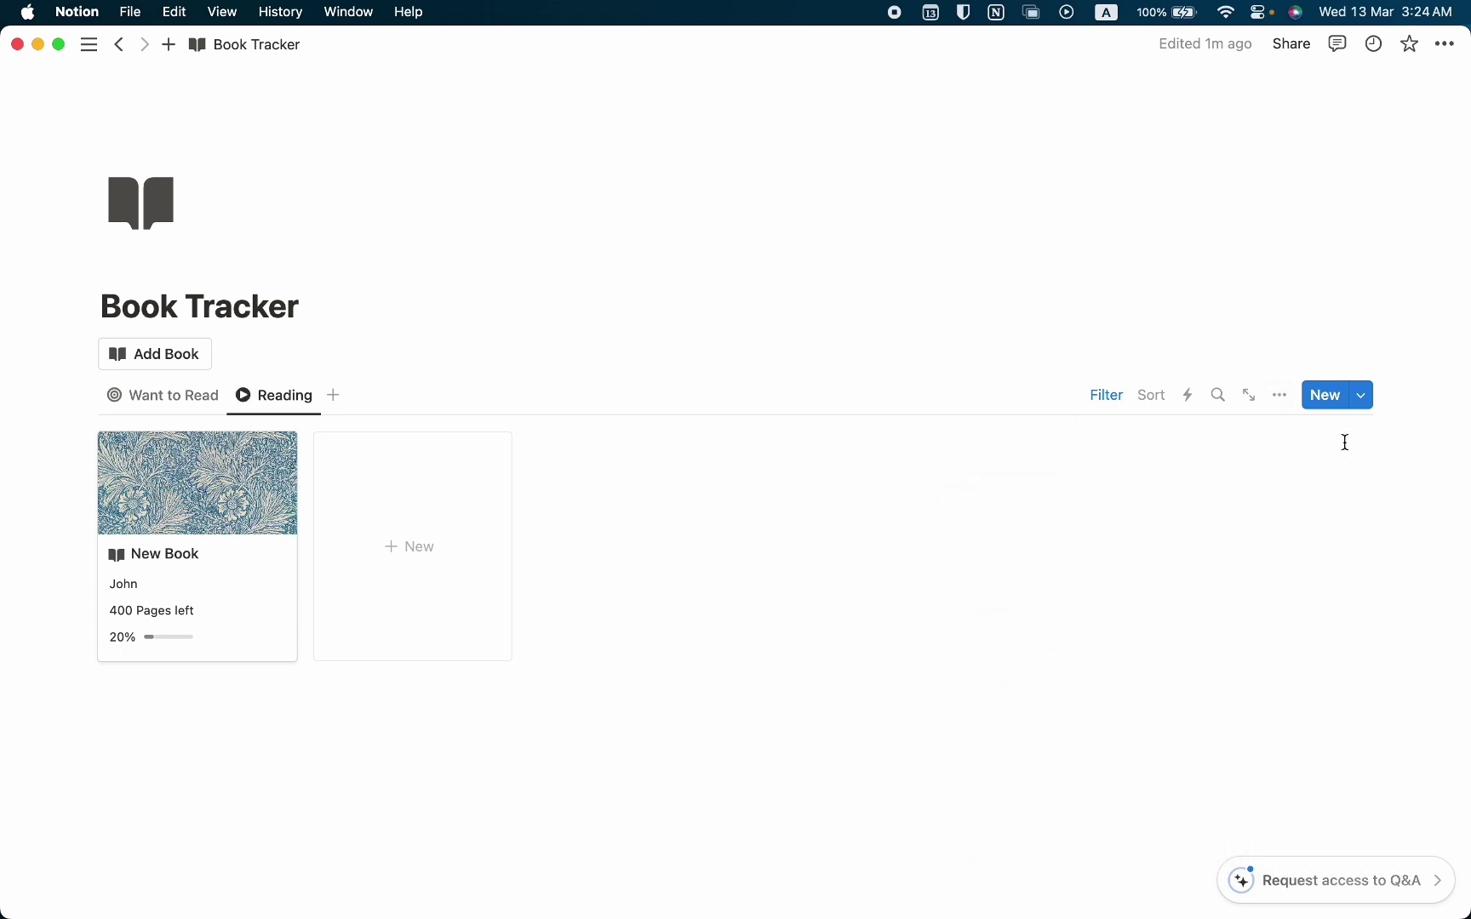
- Change the Reading view's Status filter from To-do to In progress
click(1096, 397)
click(216, 439)
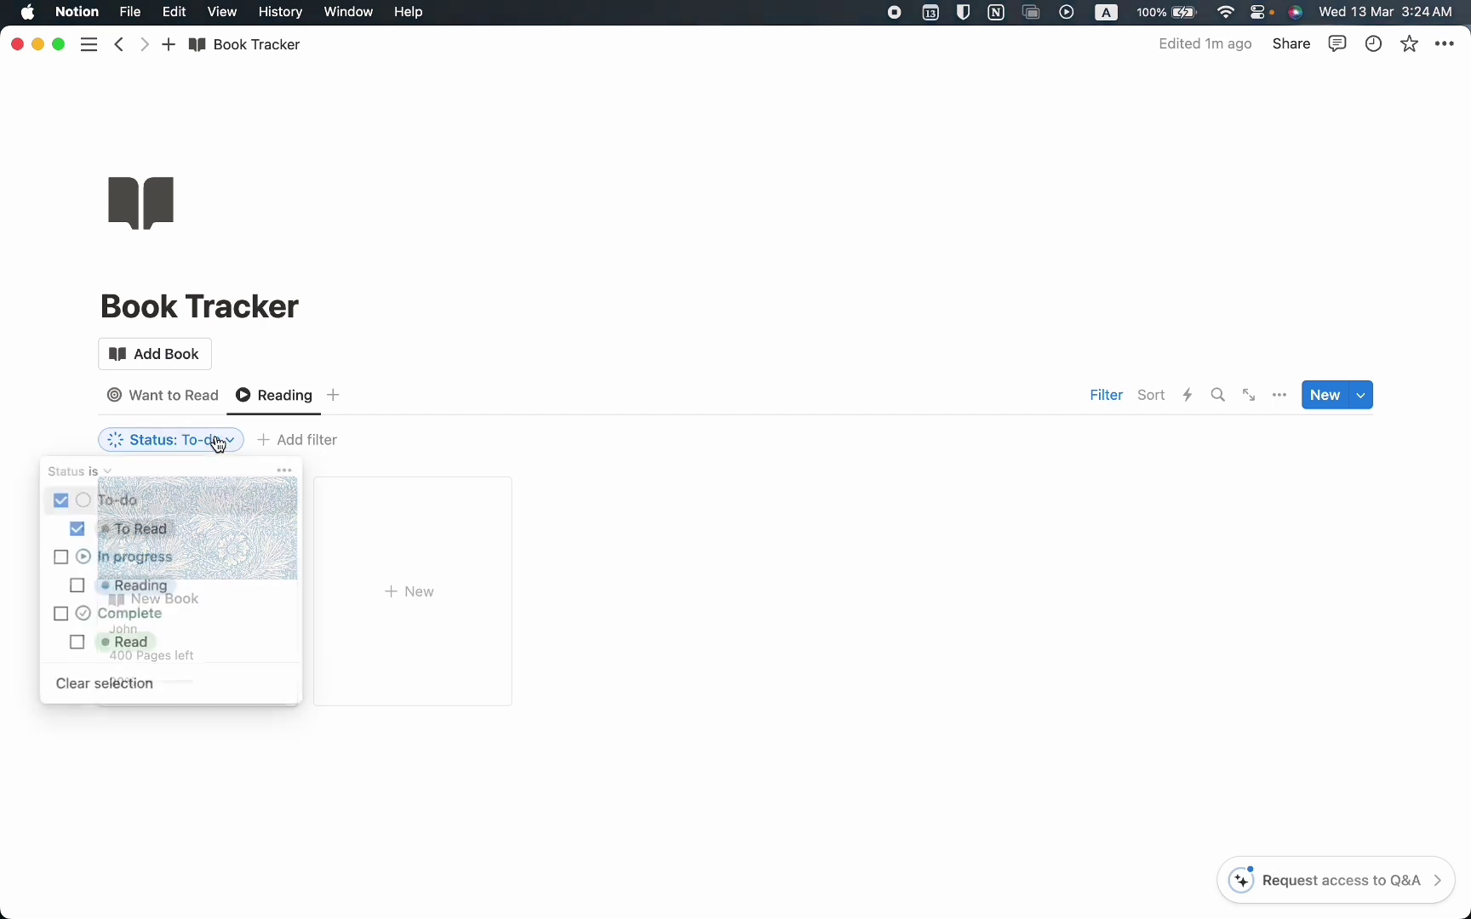
click(60, 501)
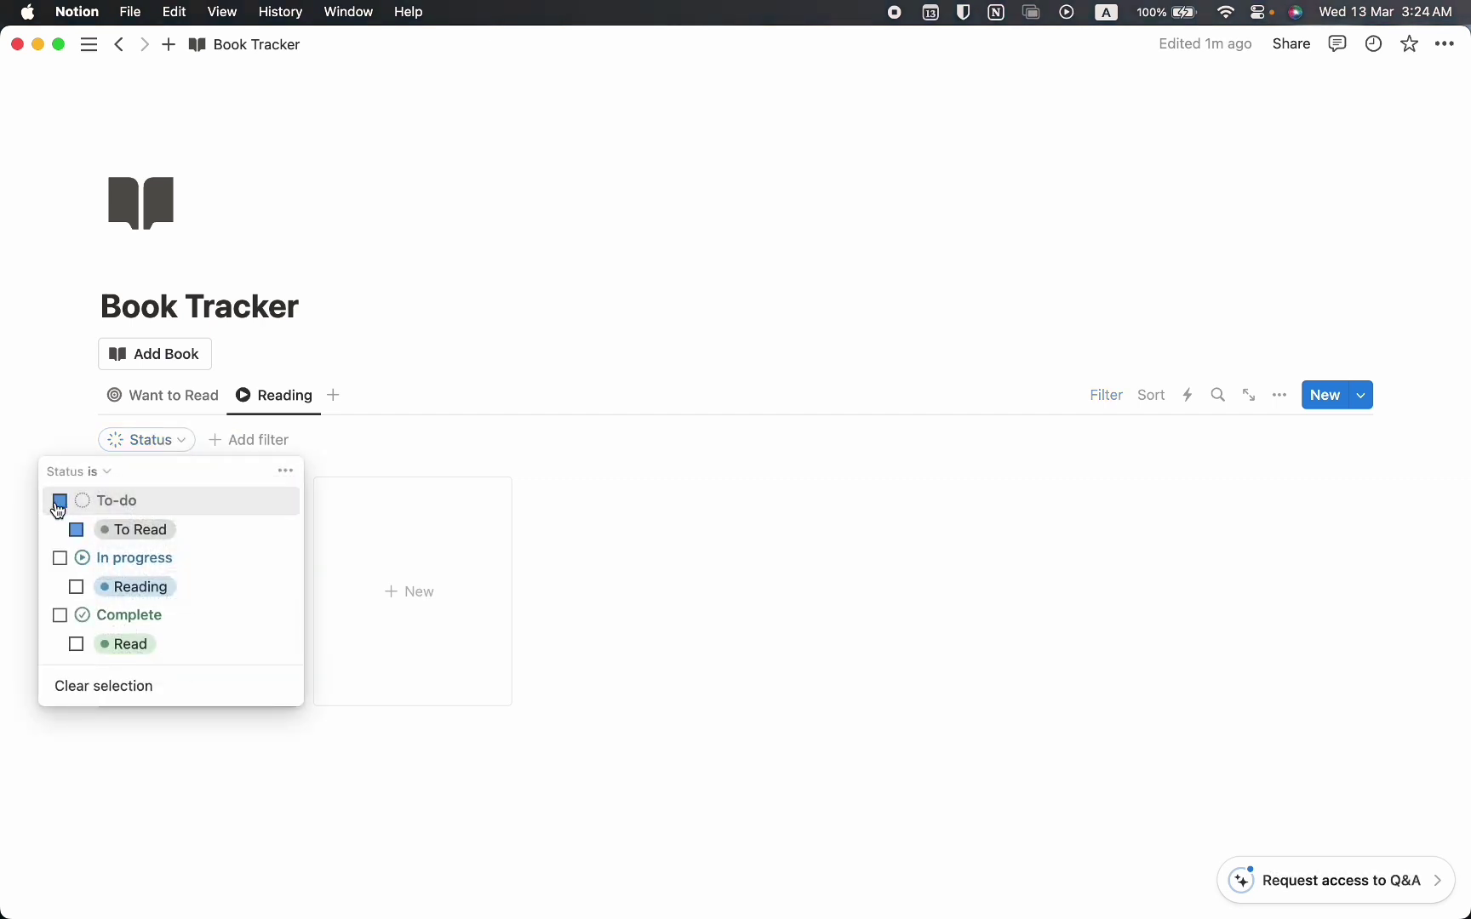
click(59, 558)
click(474, 523)
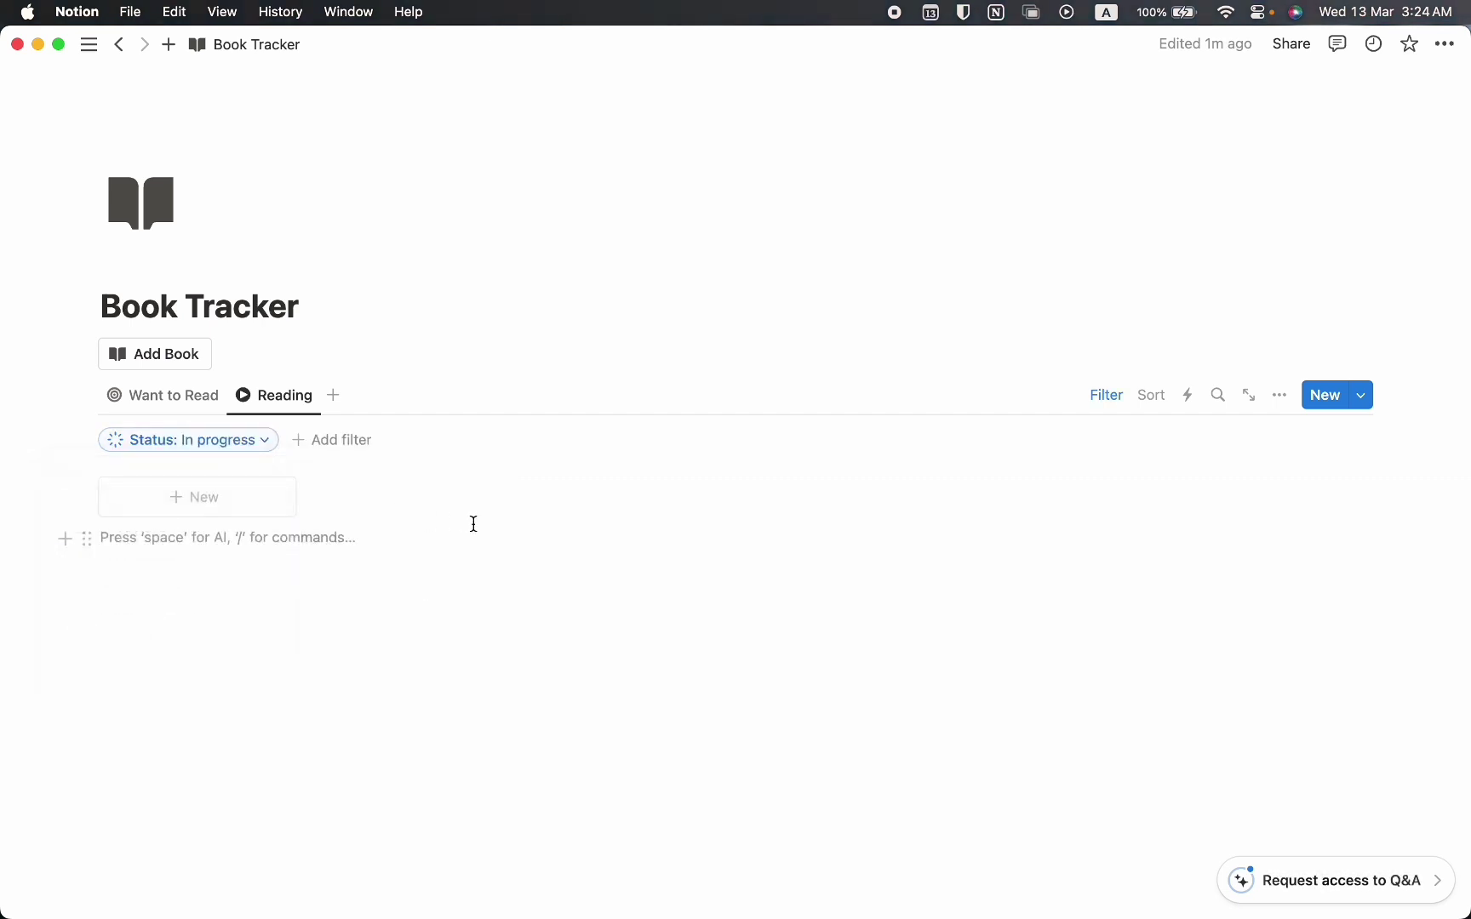
- Duplicate the Reading view as 'Completed' with a check-mark icon
click(281, 407)
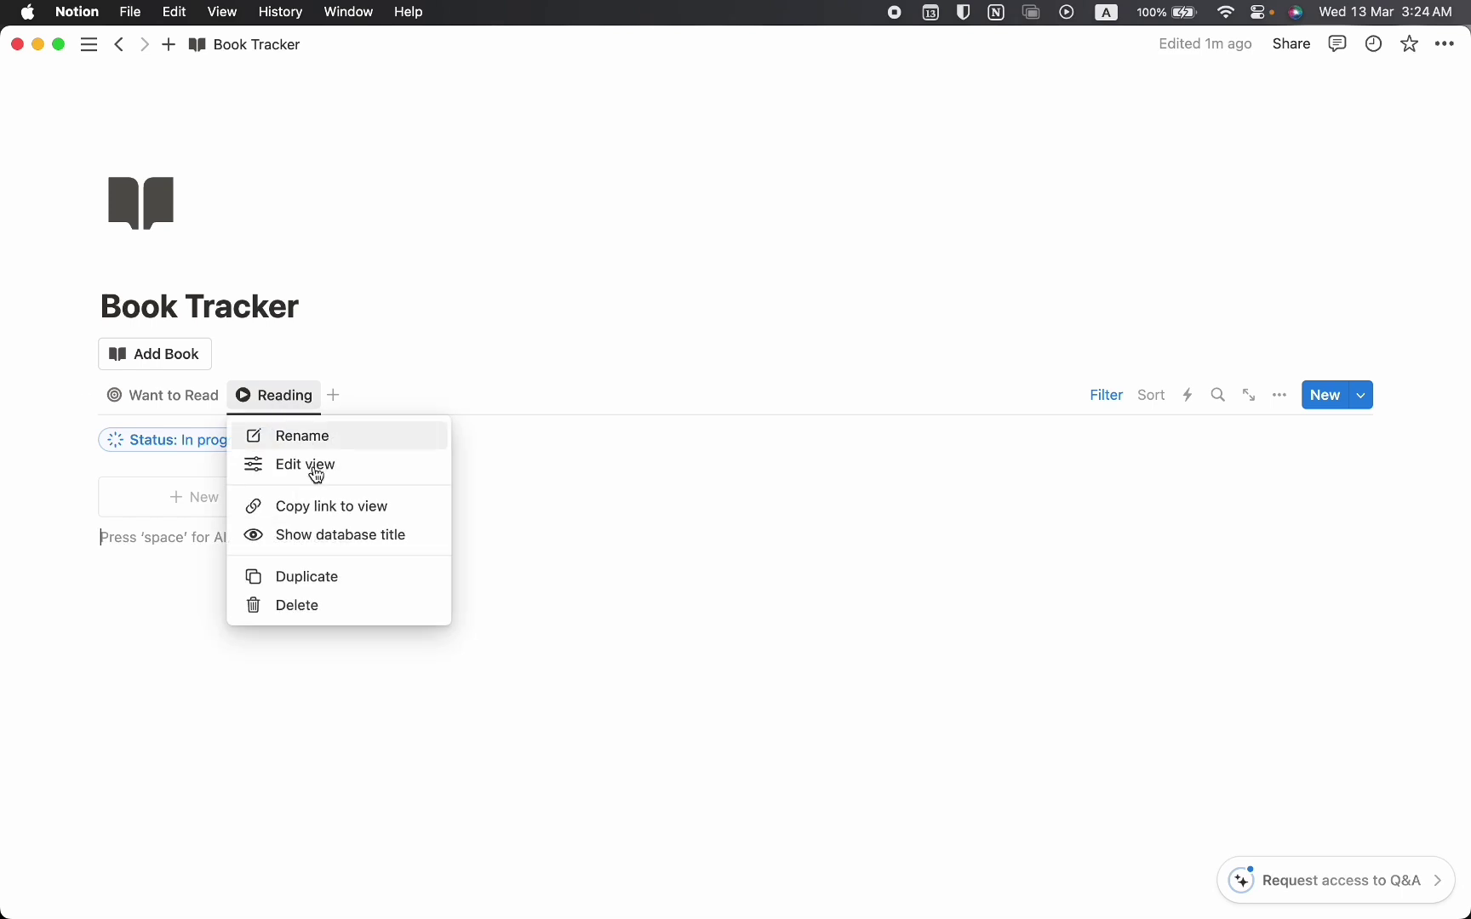
click(326, 577)
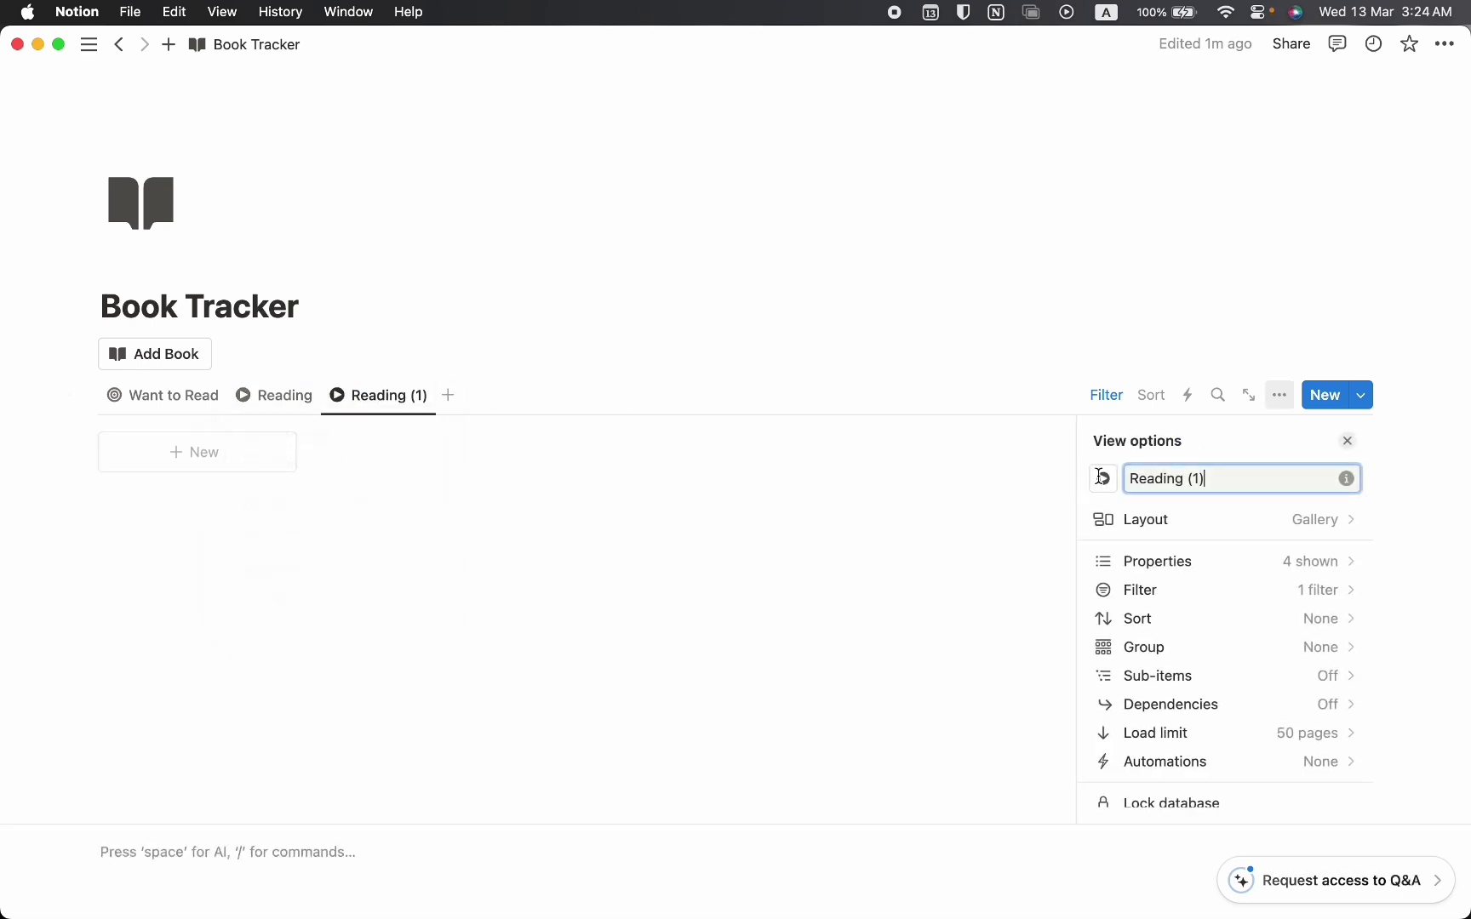
text(Co)
key(super+a)
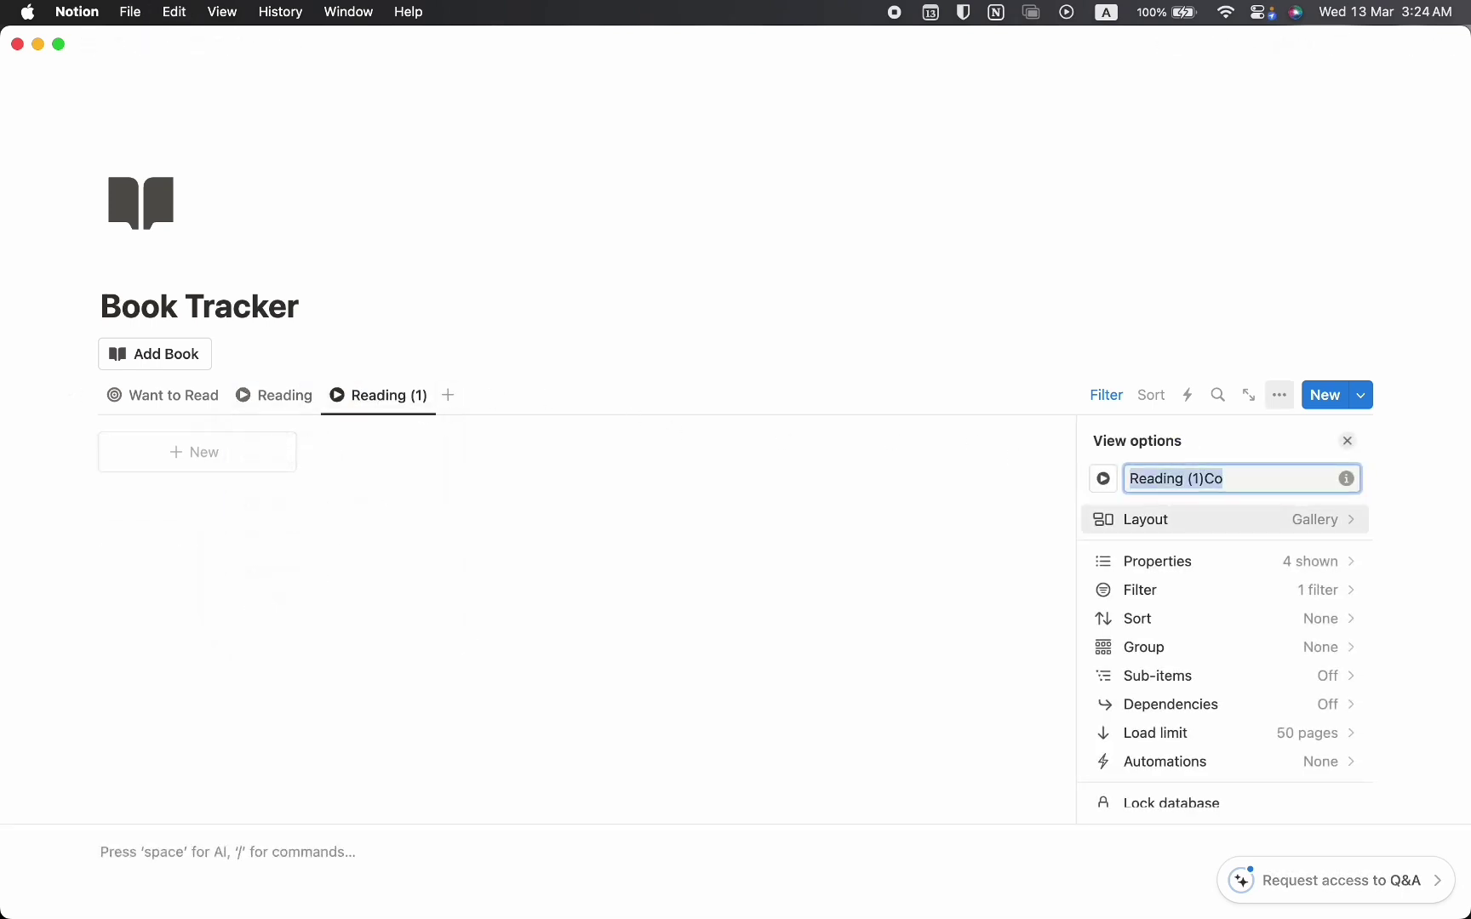
text(Completed)
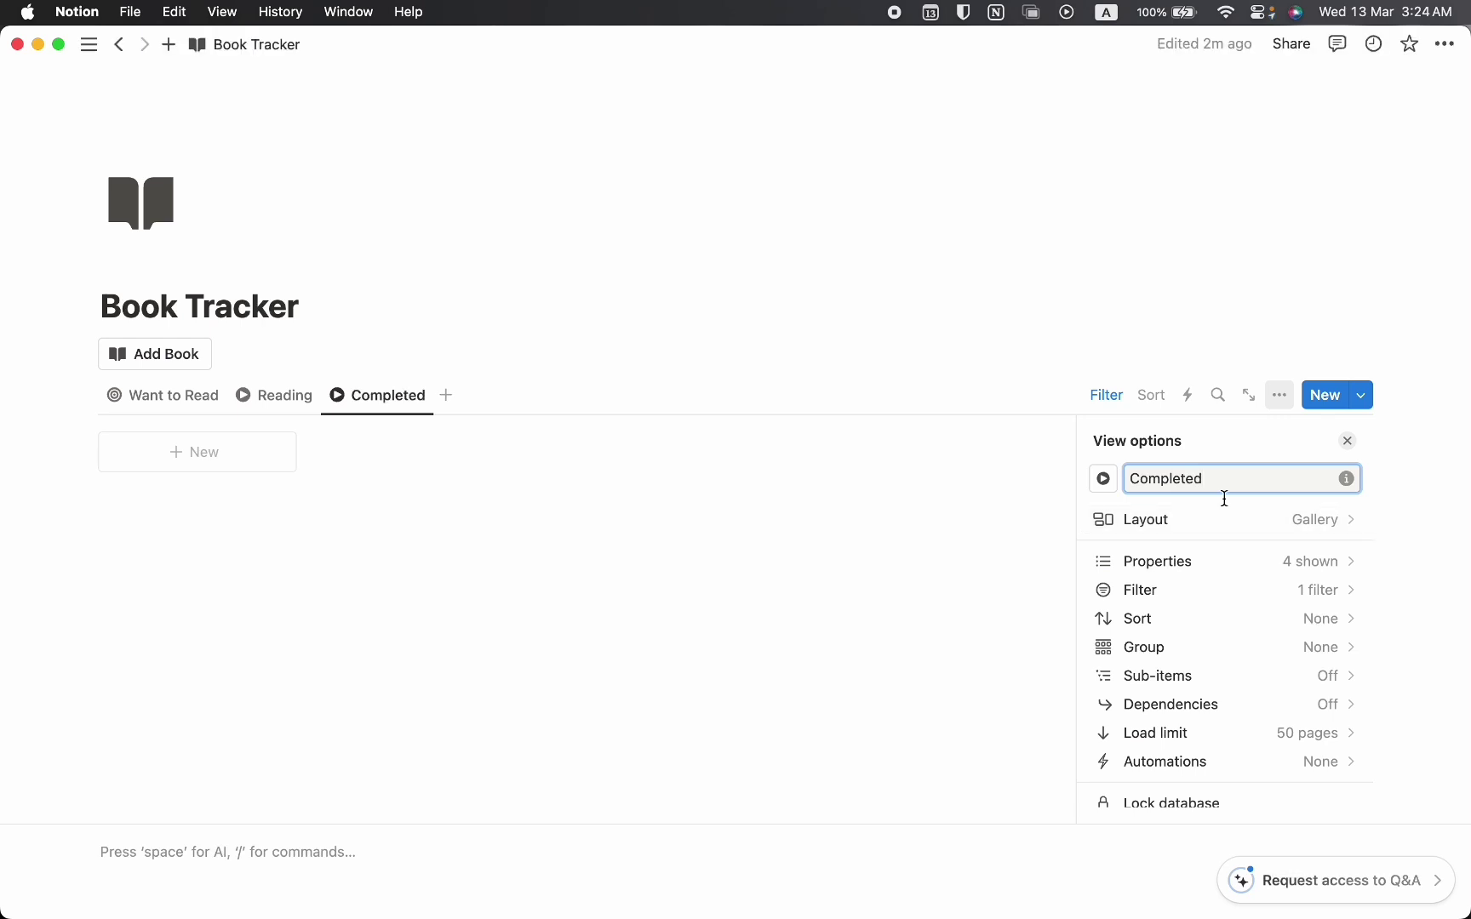
click(1104, 478)
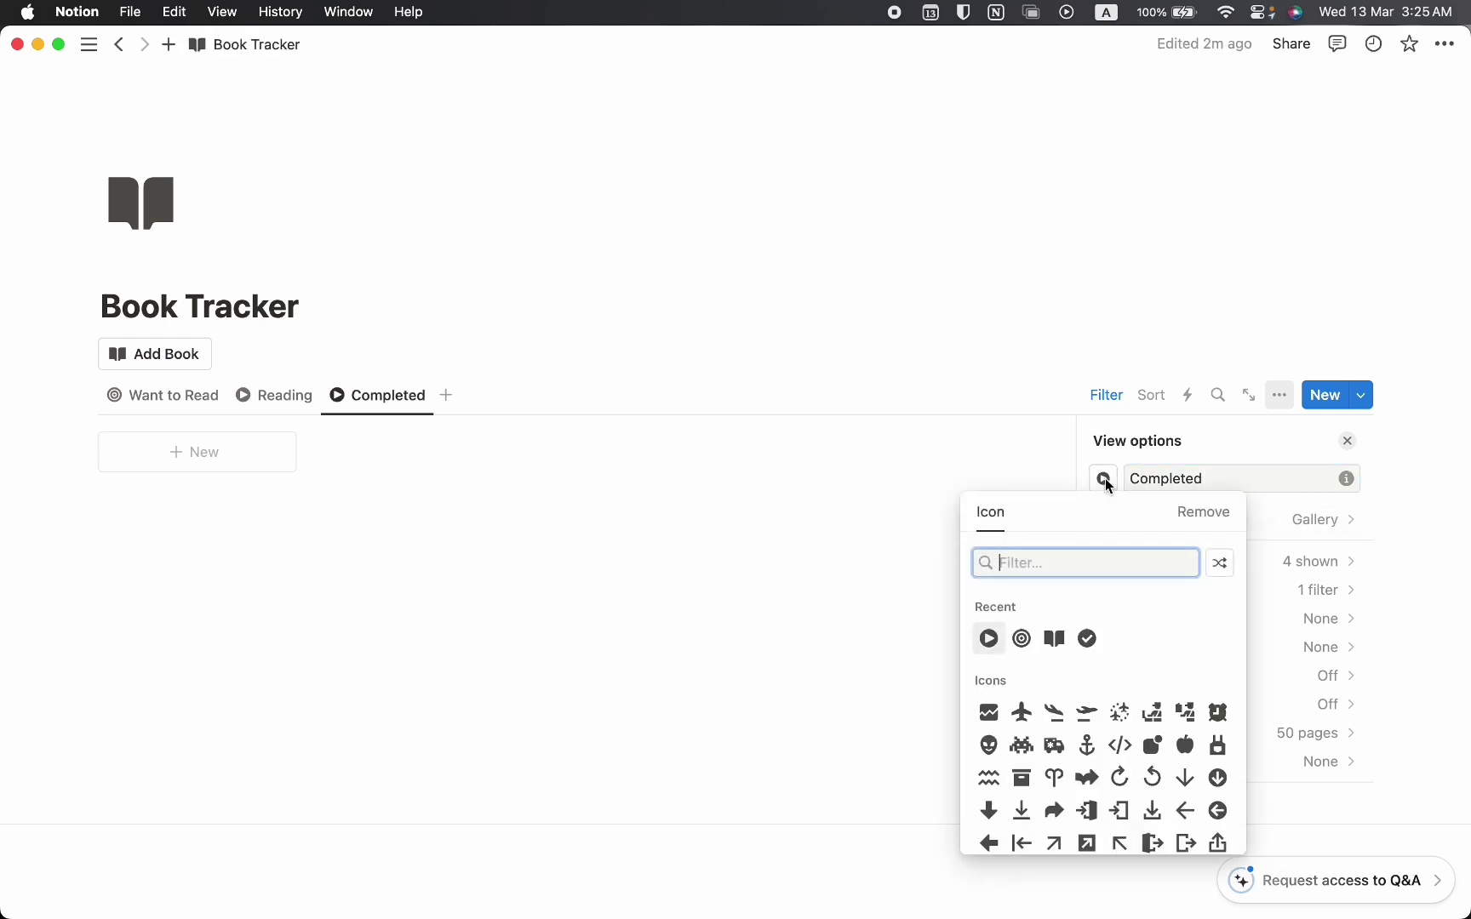
click(1088, 640)
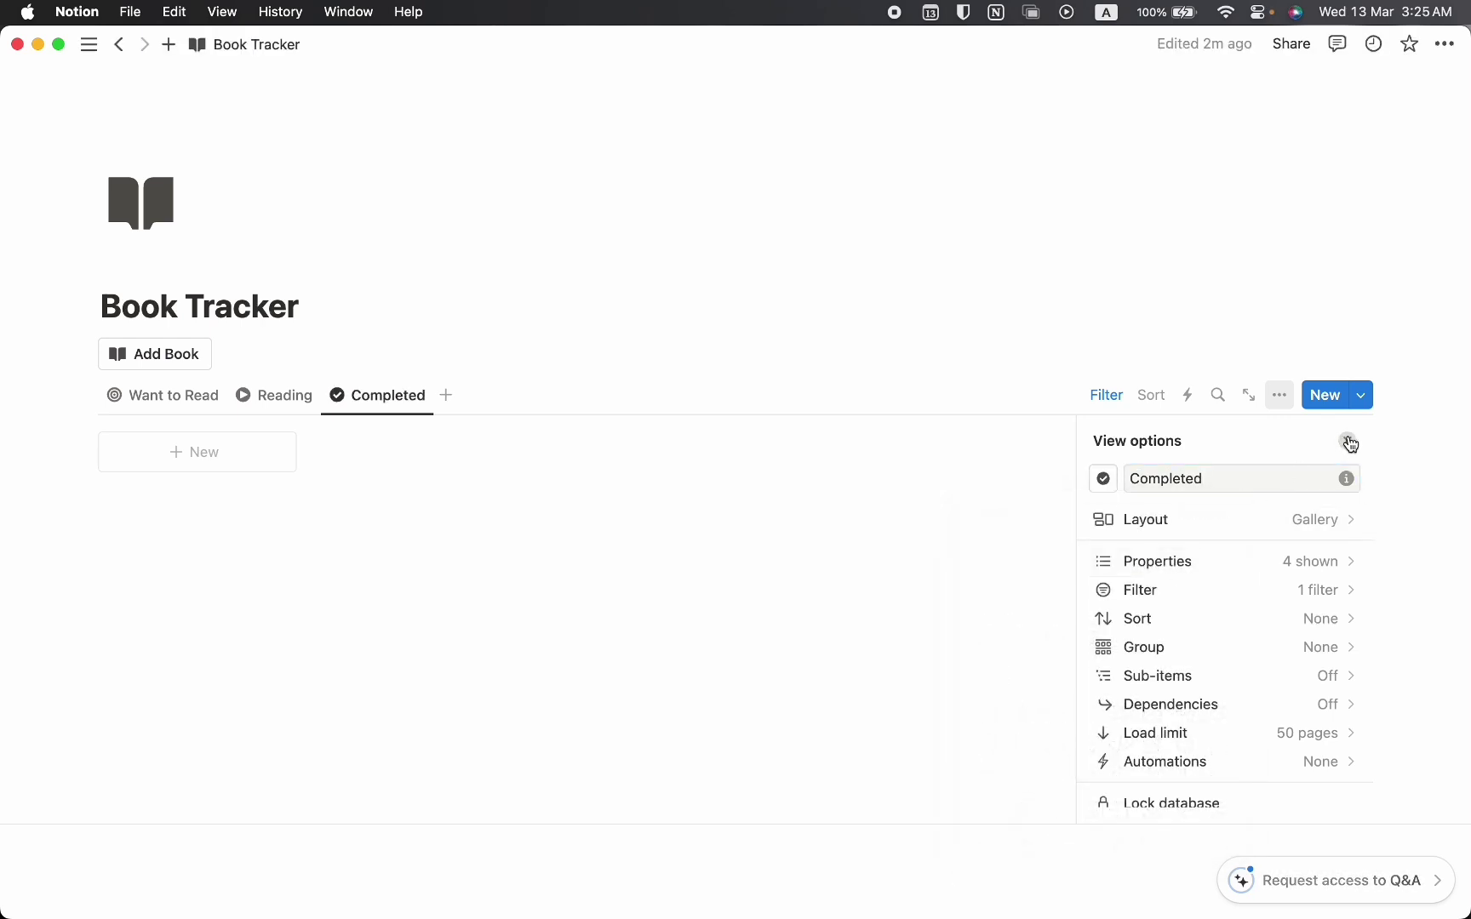
click(1350, 442)
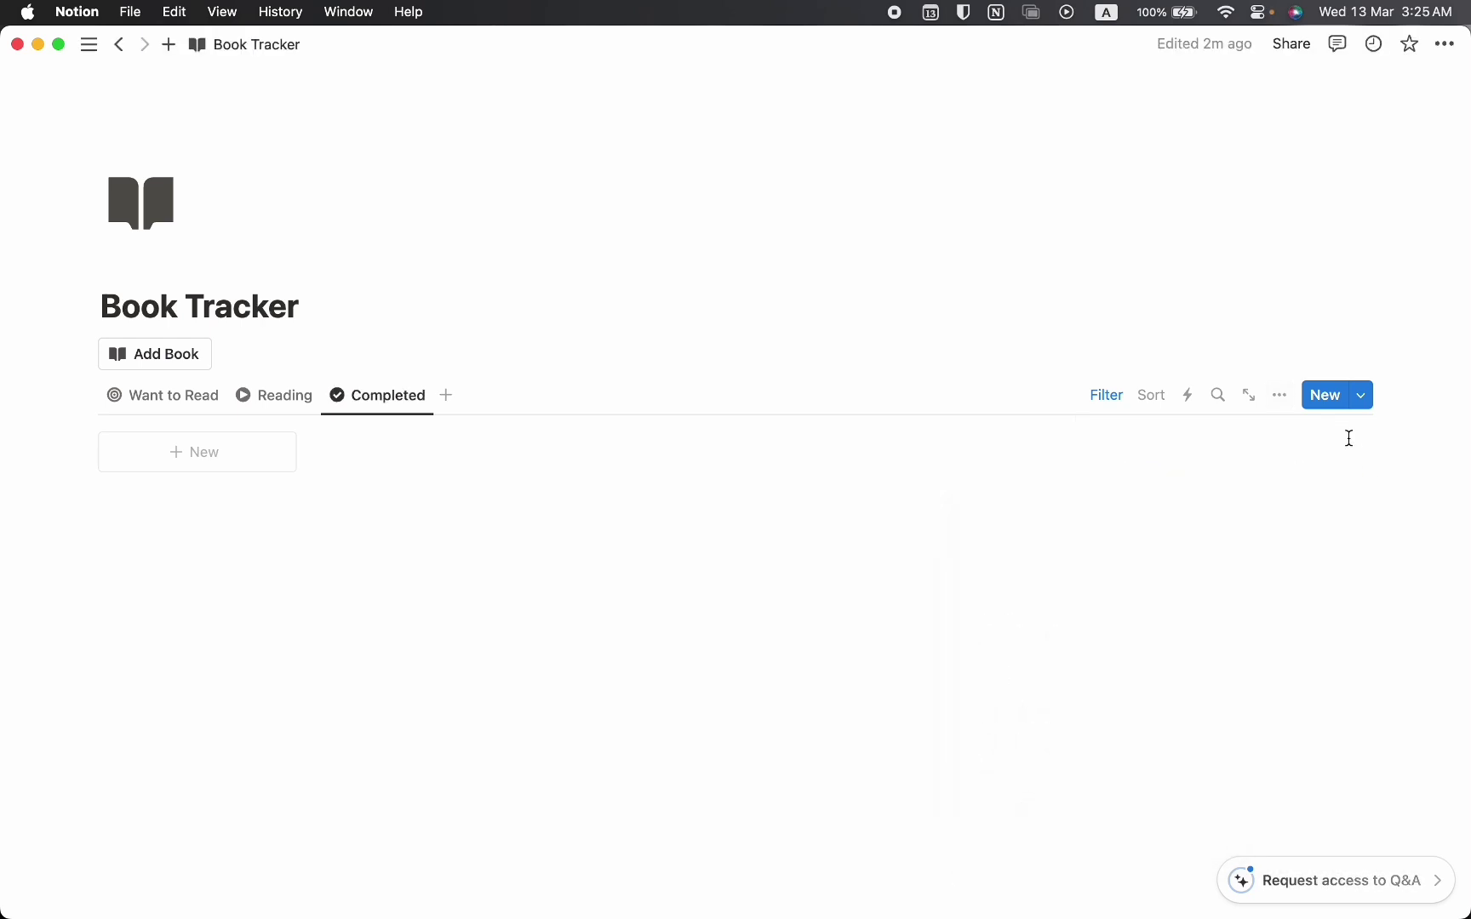
- Set the Completed view's Status filter to Complete only, then return to Want to Read
click(1114, 407)
click(234, 444)
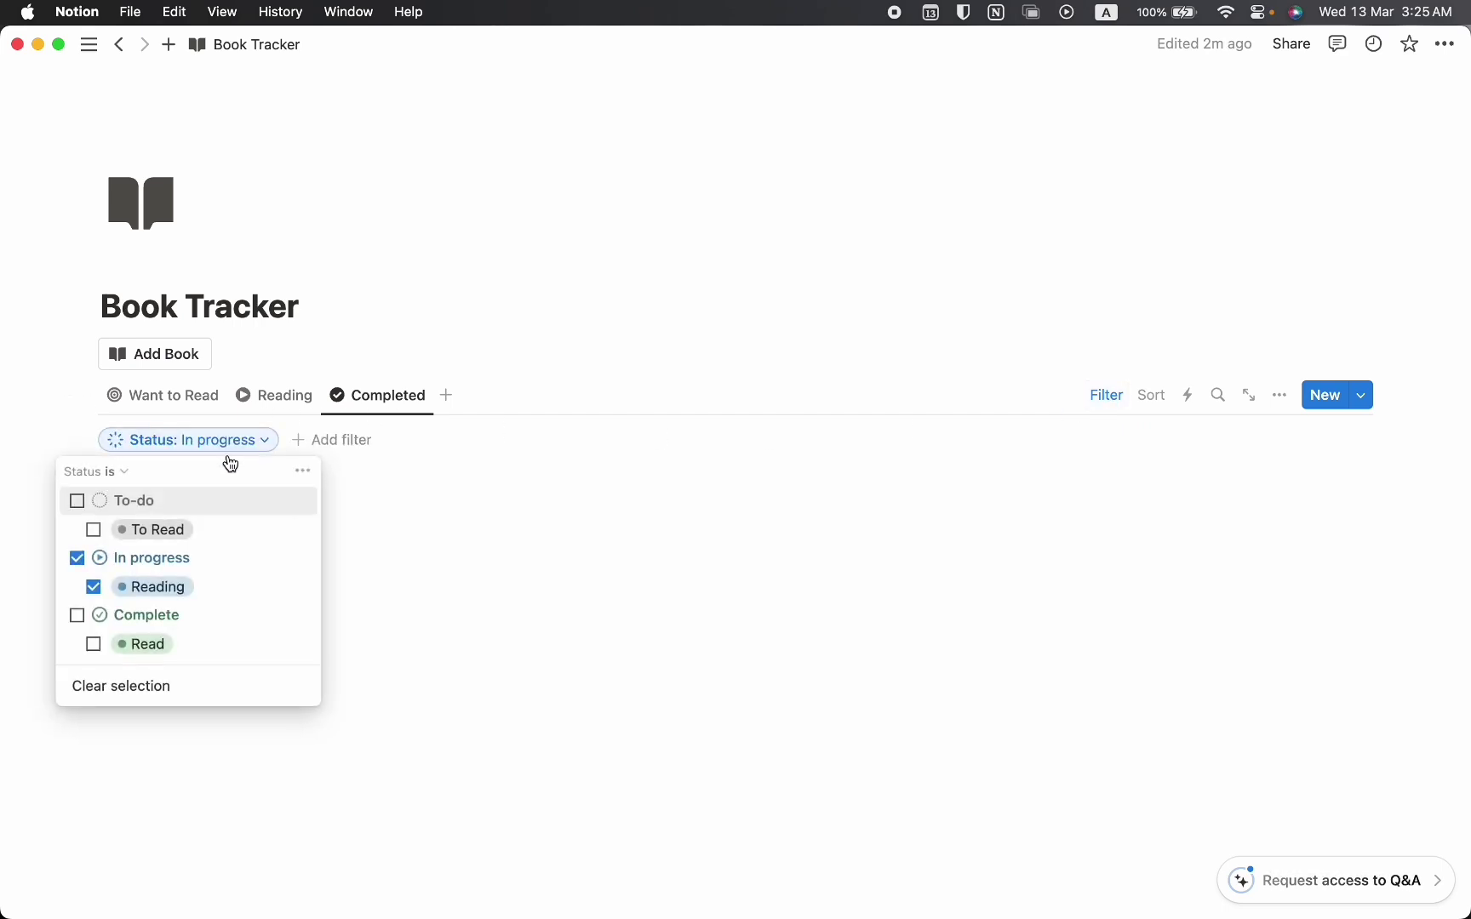
click(77, 614)
click(77, 559)
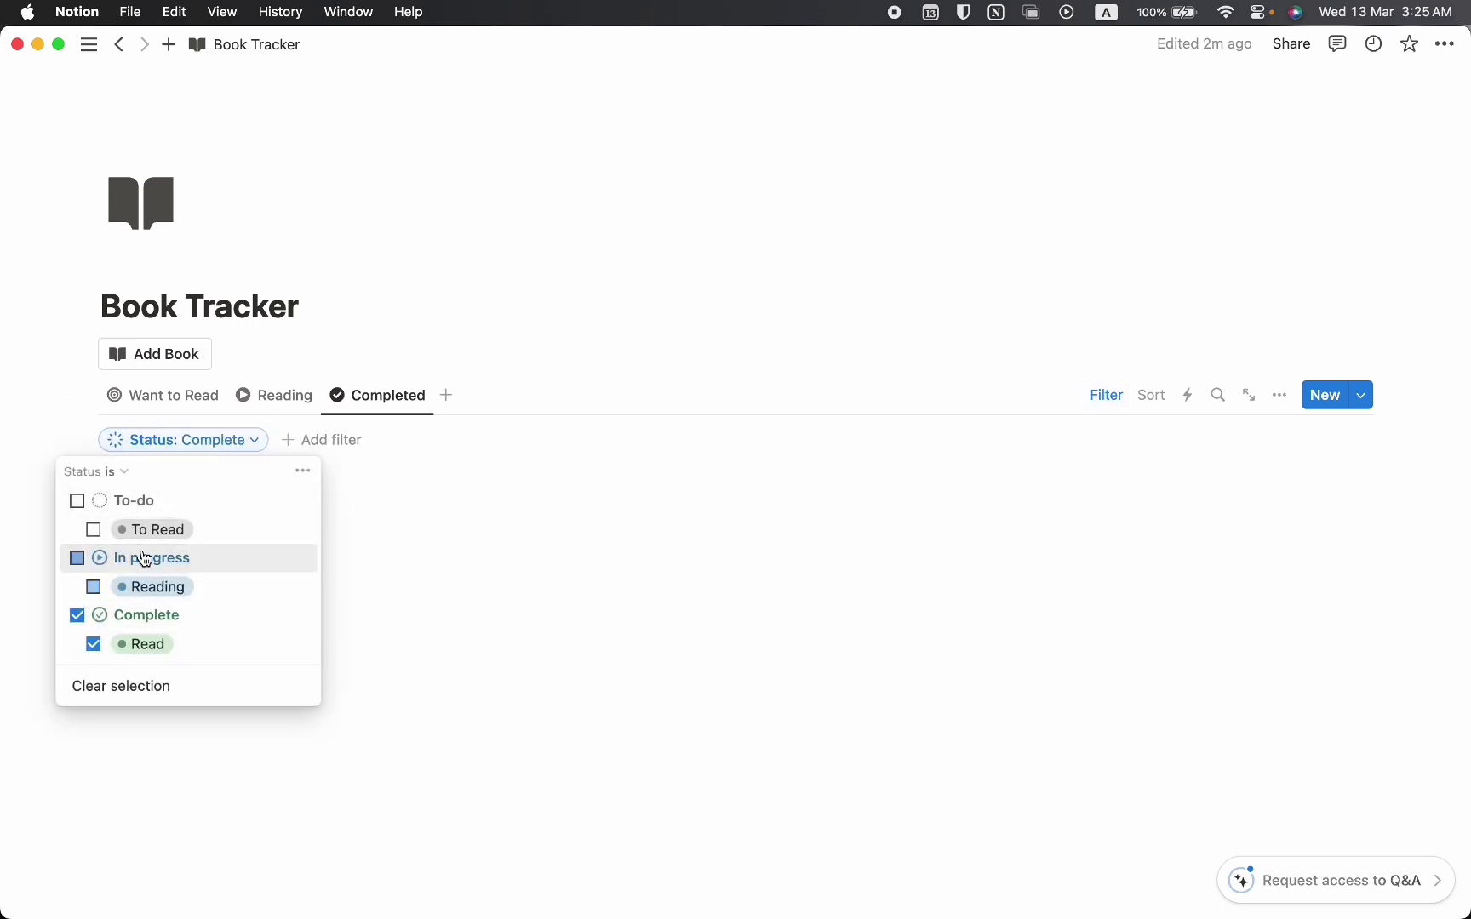
click(512, 581)
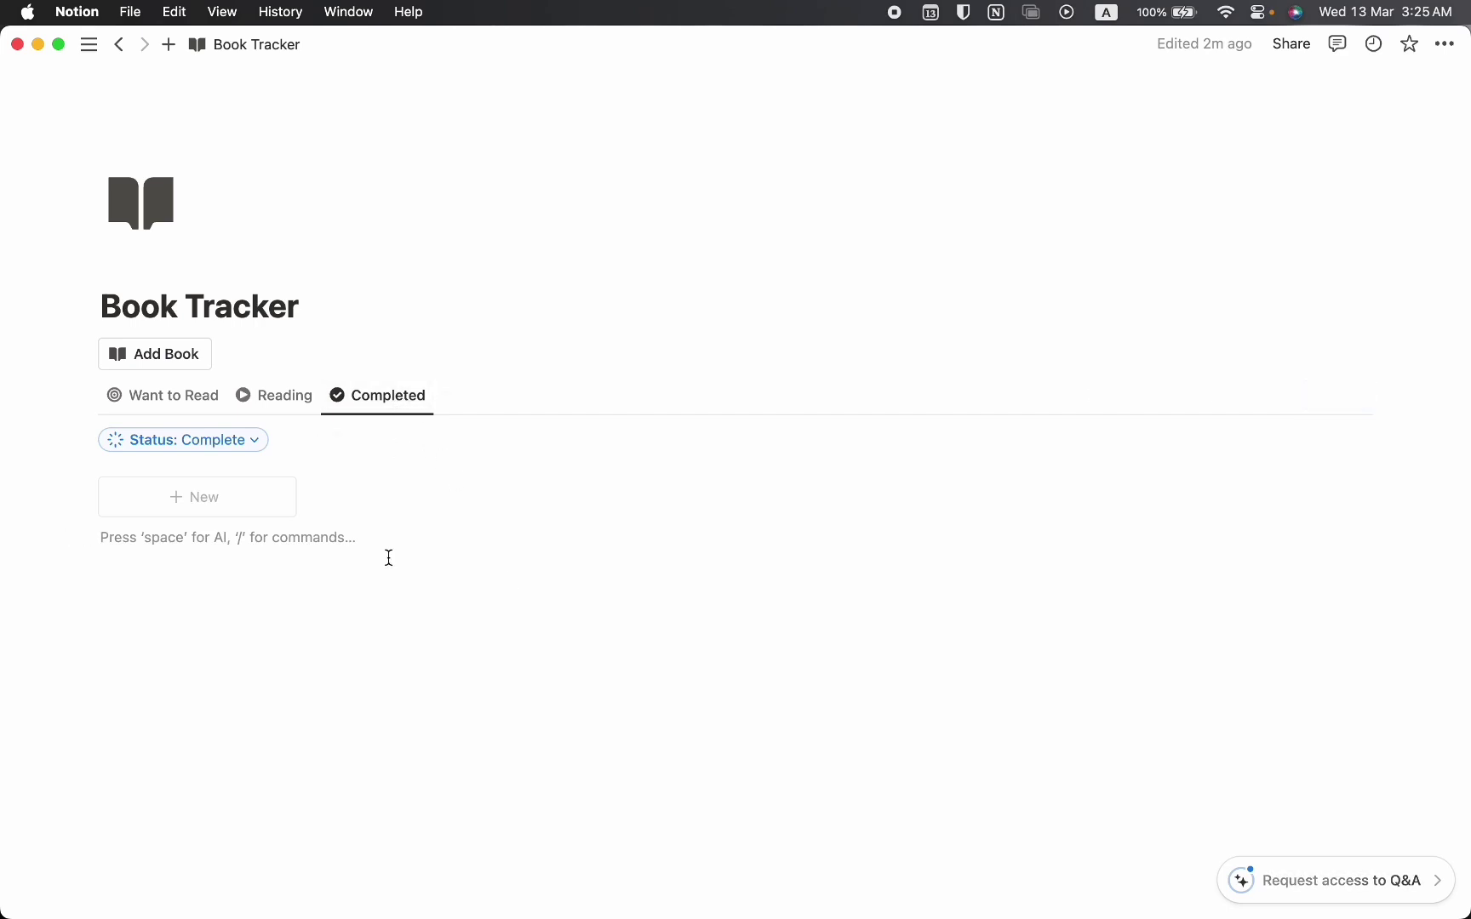
click(192, 411)
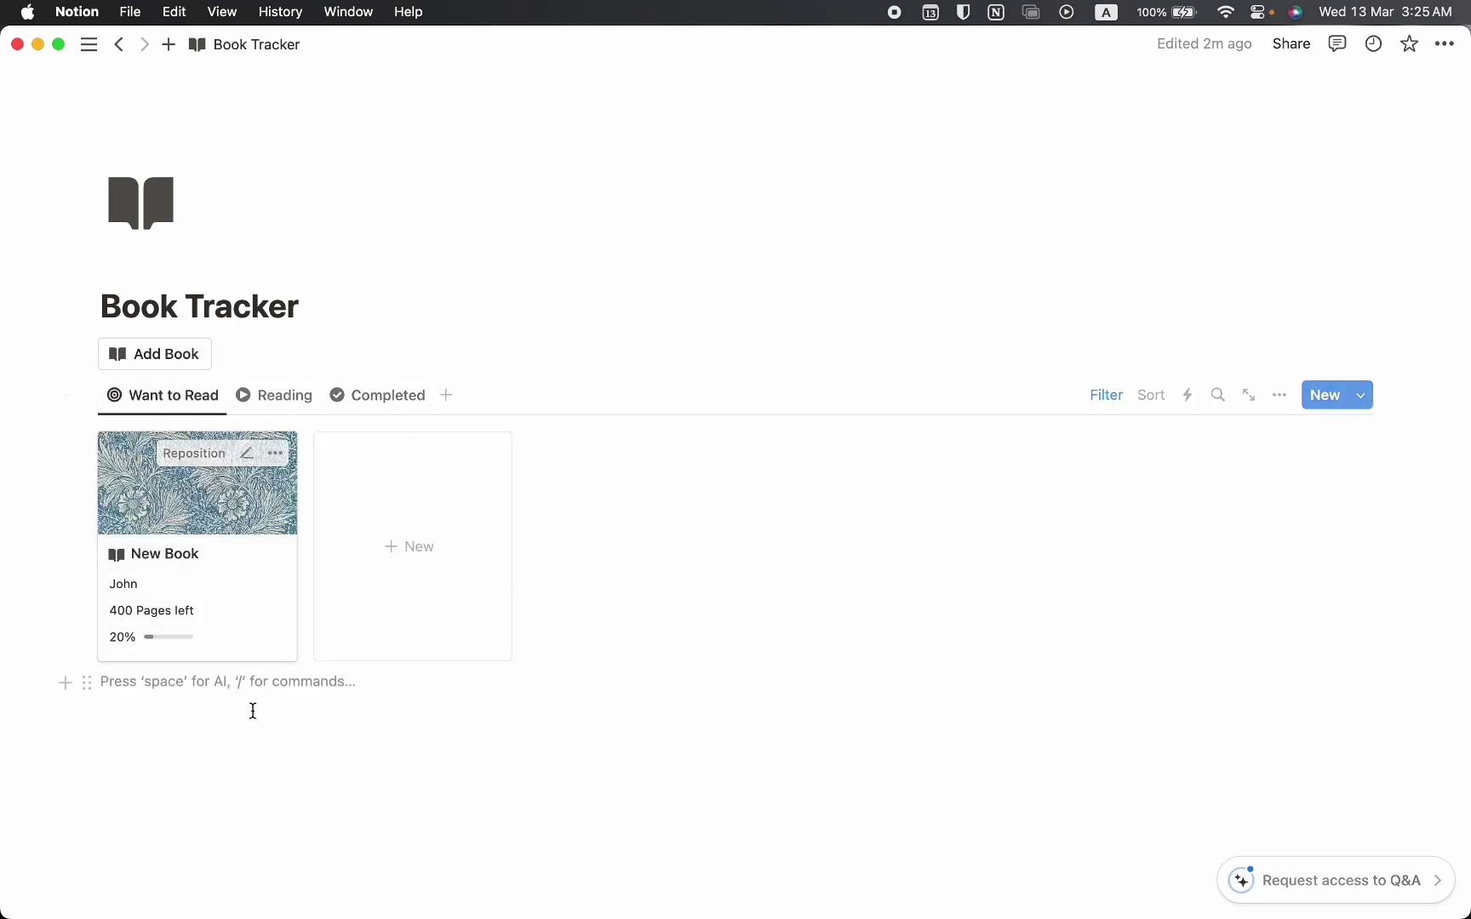
- Add a second New Book entry, mark its Status Read, and view it under Completed
click(361, 636)
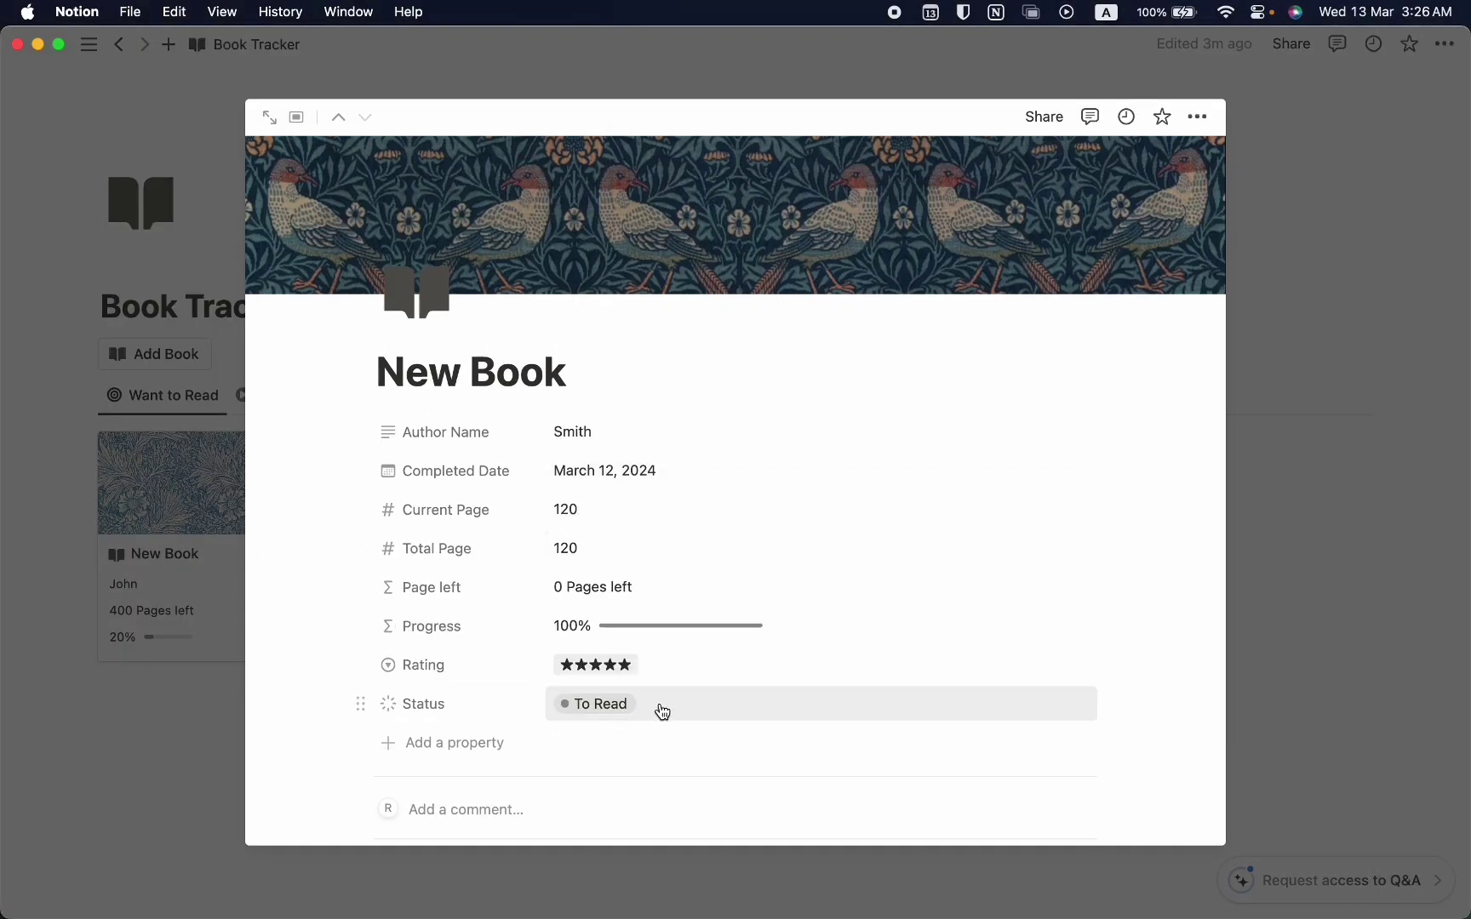
key(Escape)
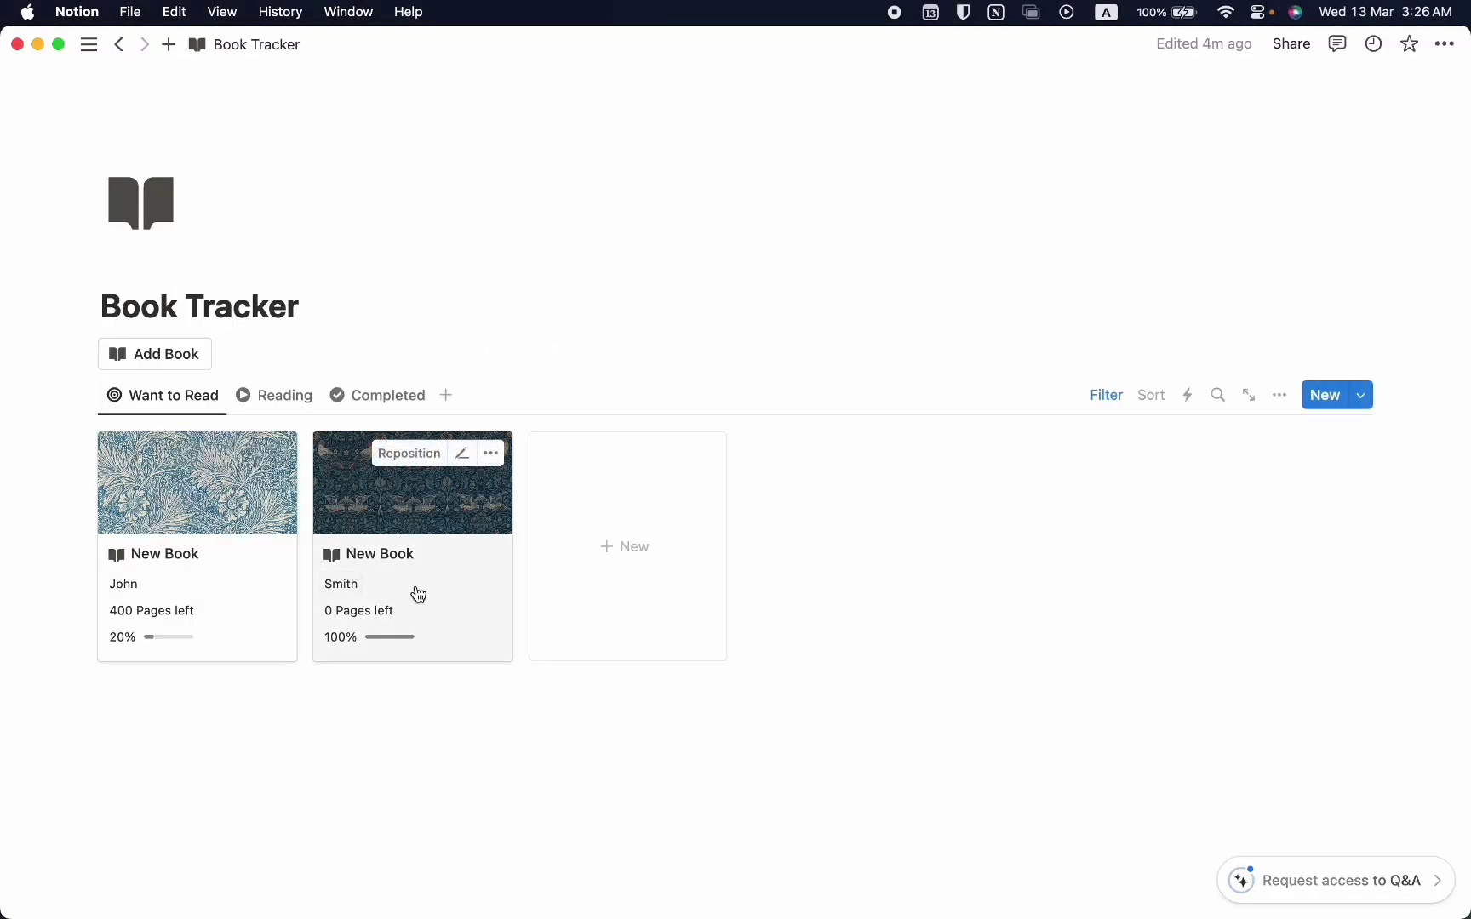
click(418, 594)
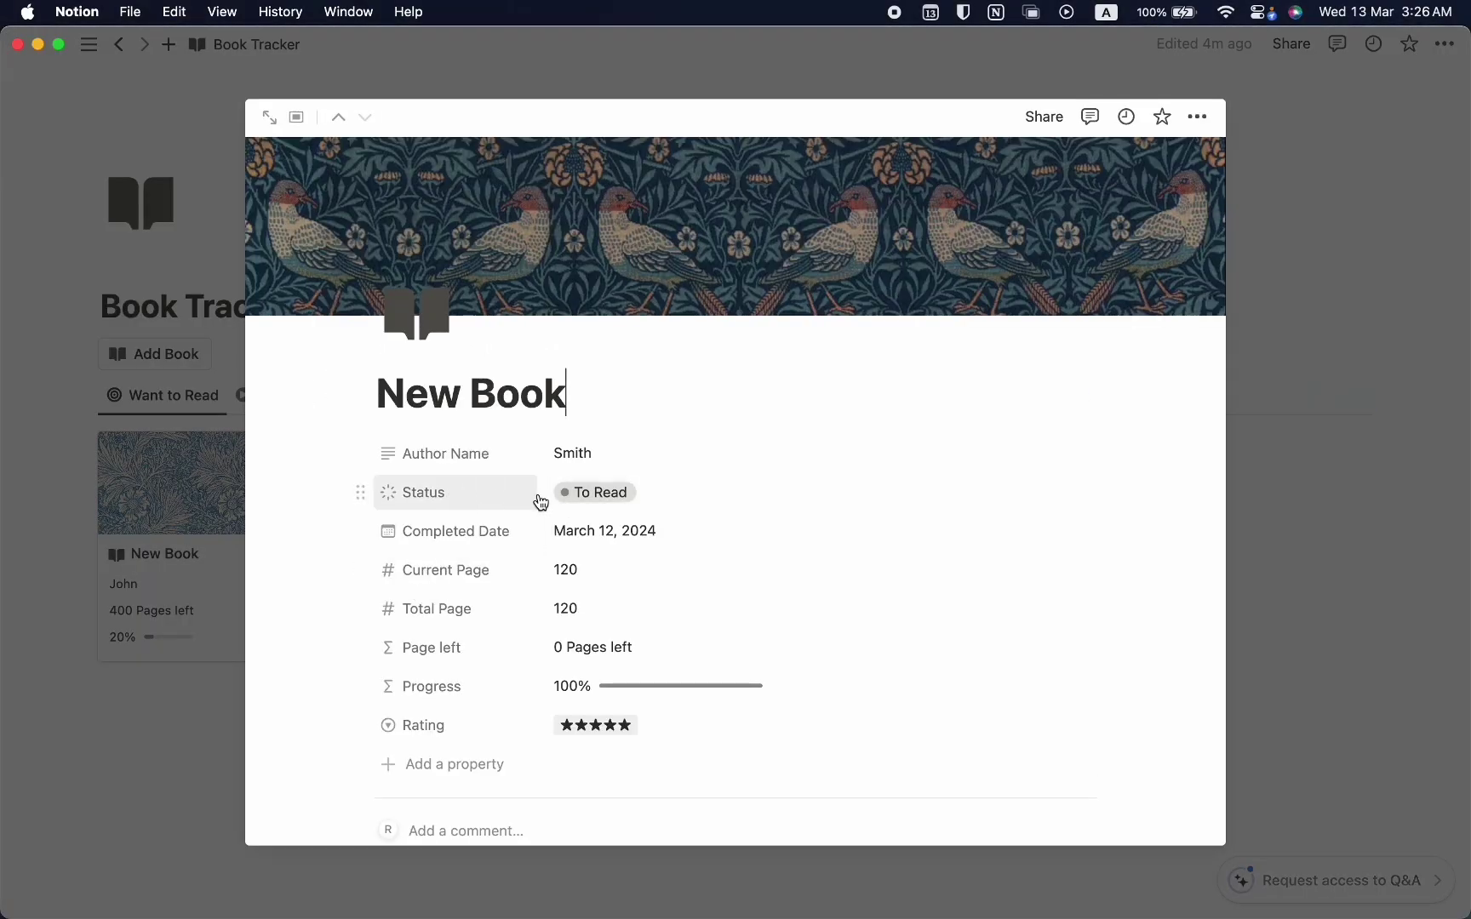
click(690, 492)
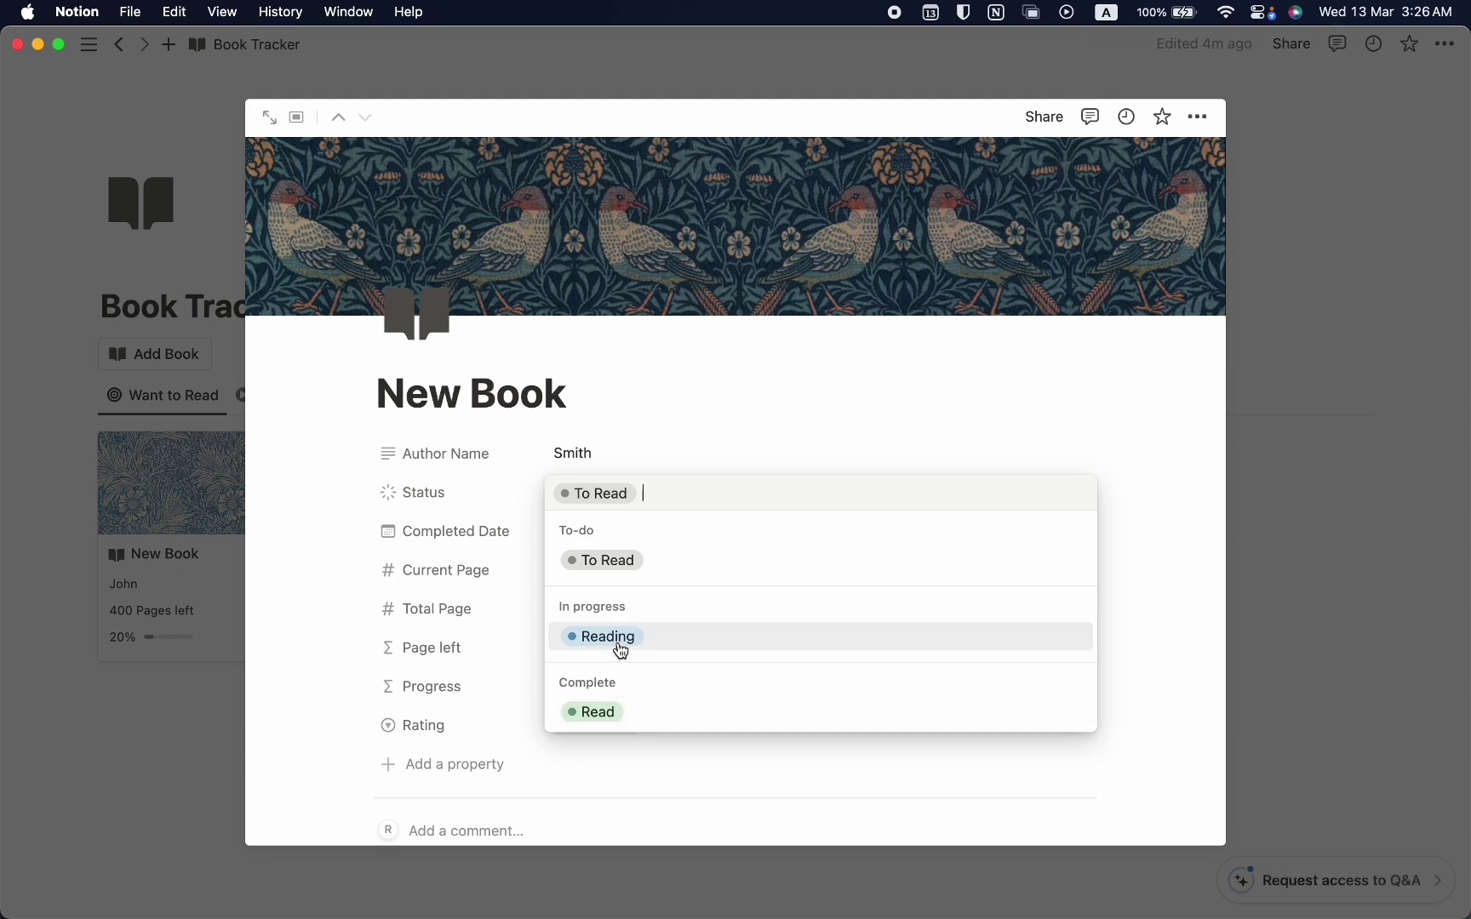
click(608, 712)
click(157, 558)
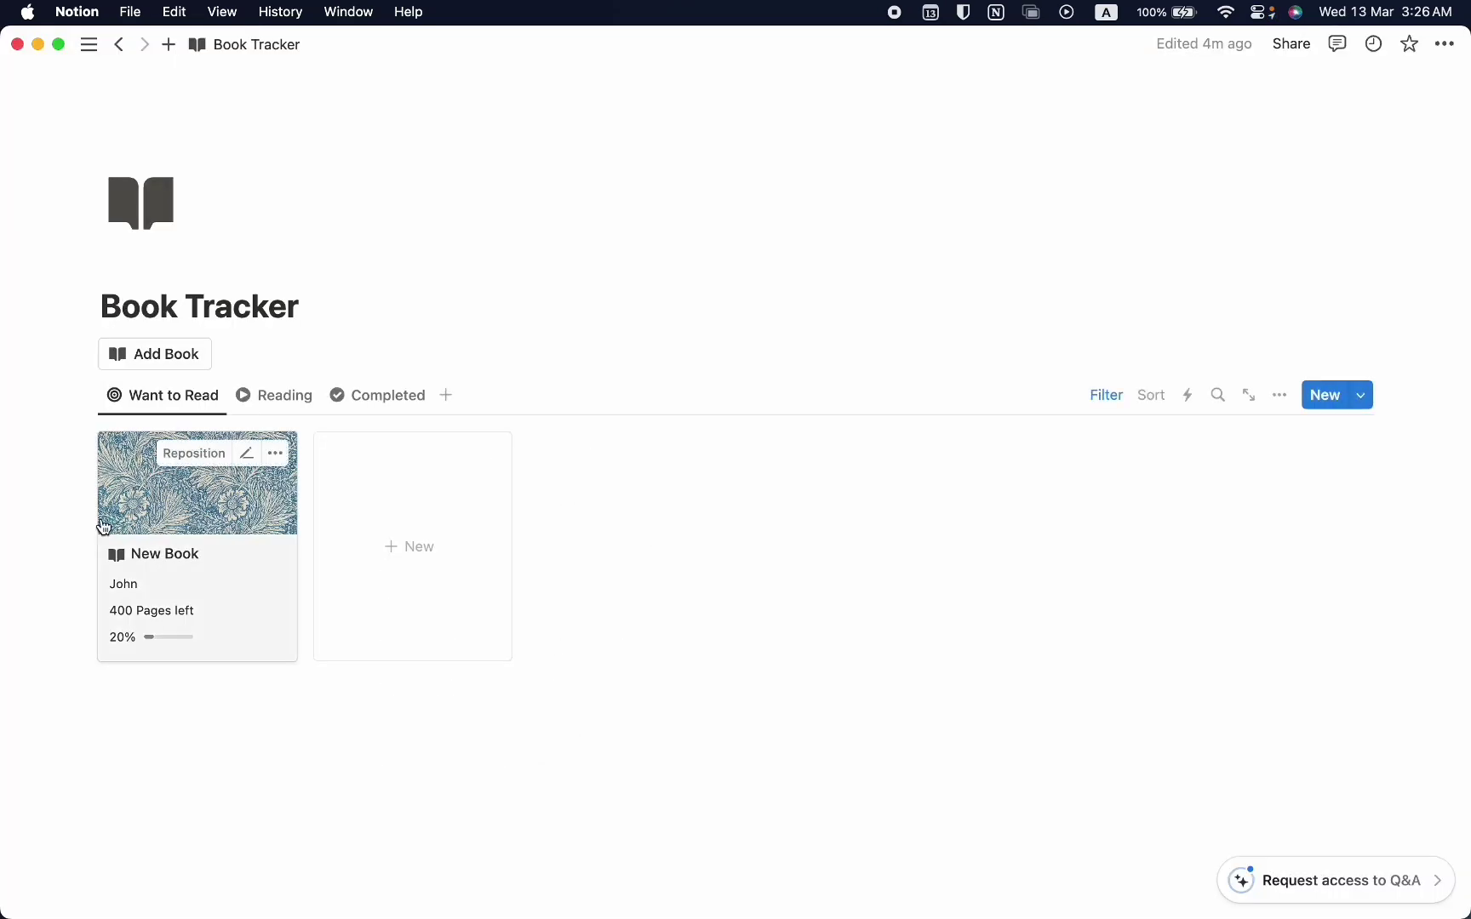
click(394, 399)
scroll(294, 709, down, 1)
click(294, 709)
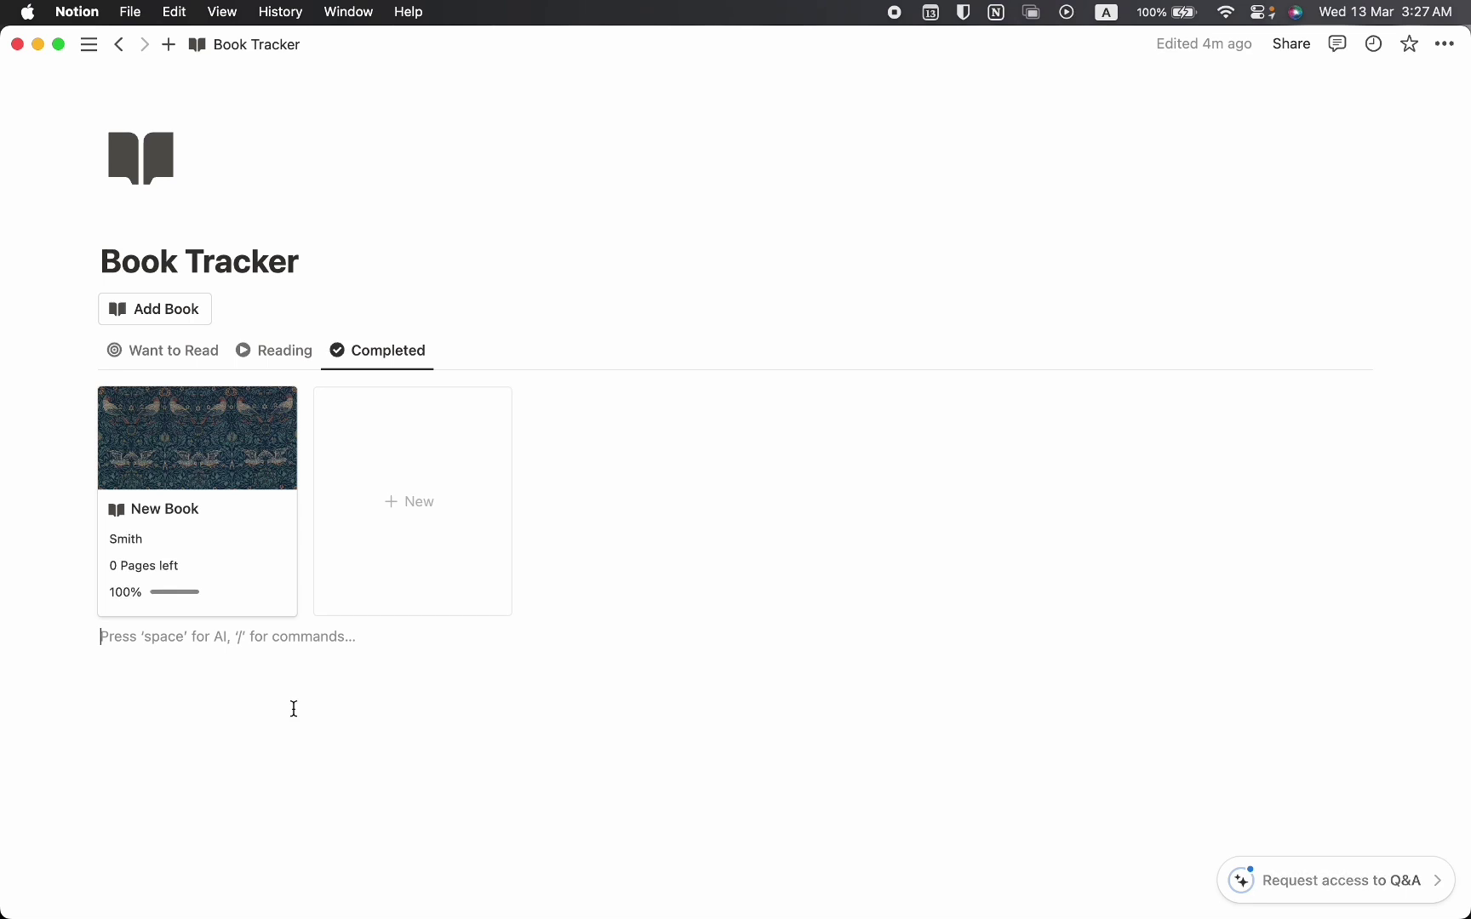
- Insert a table view below the board with a new database named 'Categorie'
key(Return)
text(/)
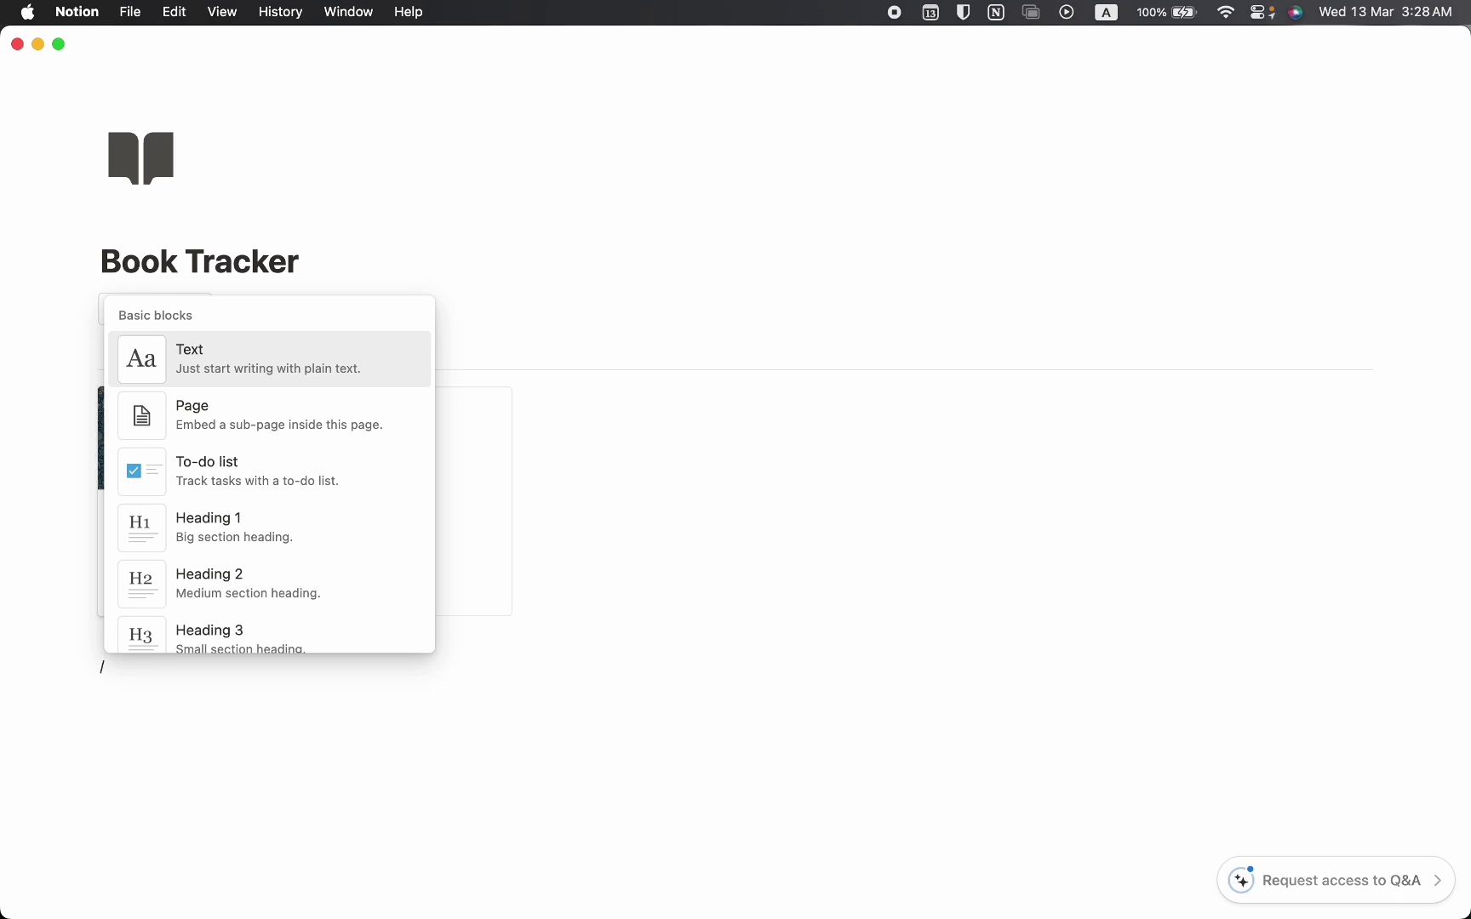
text(table view)
key(Return)
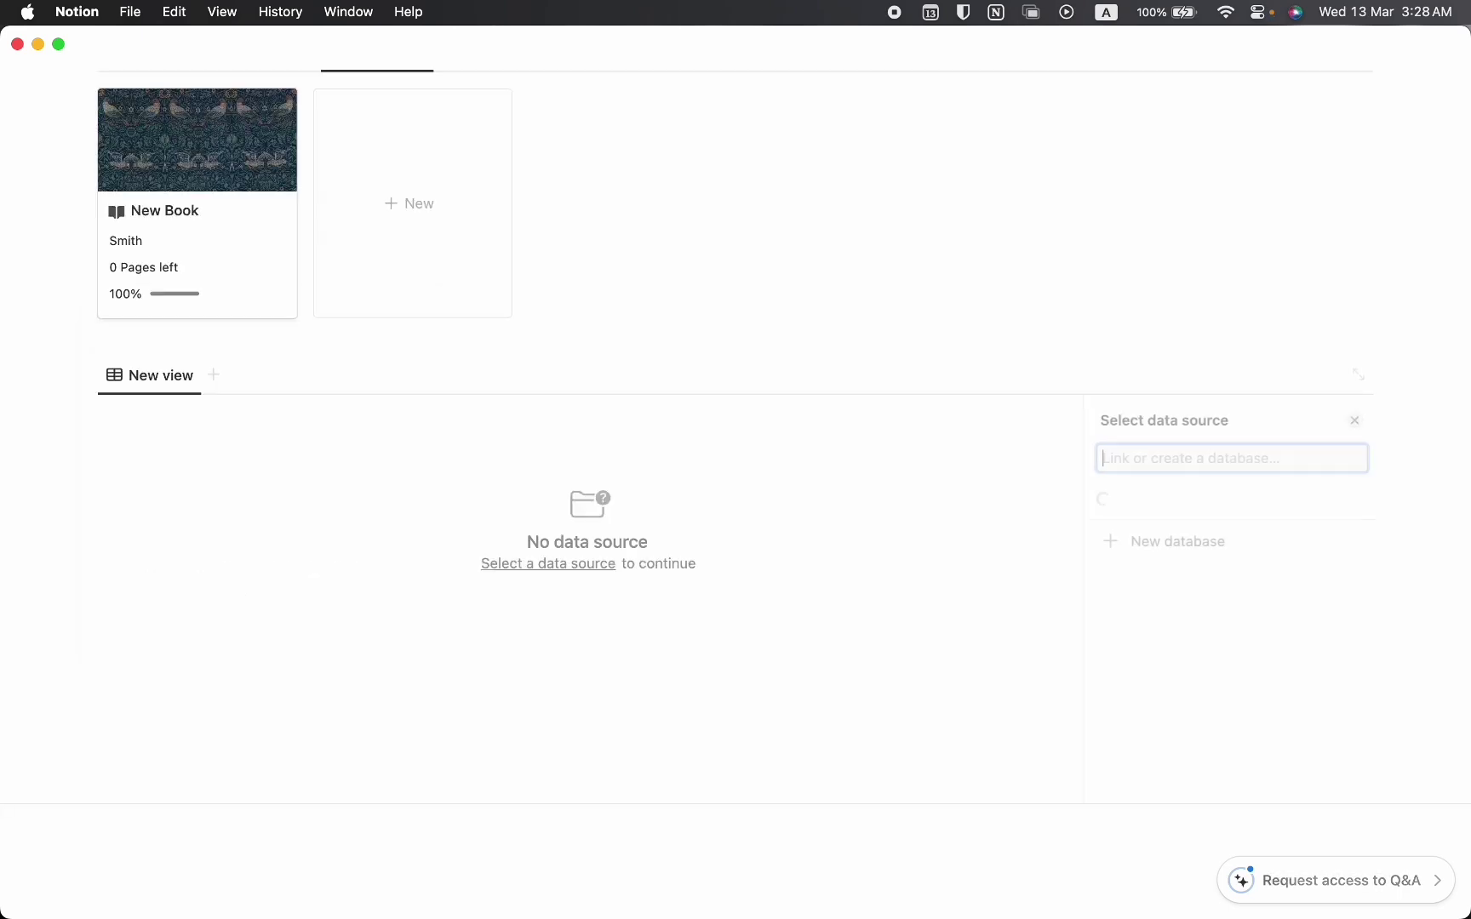
click(1195, 571)
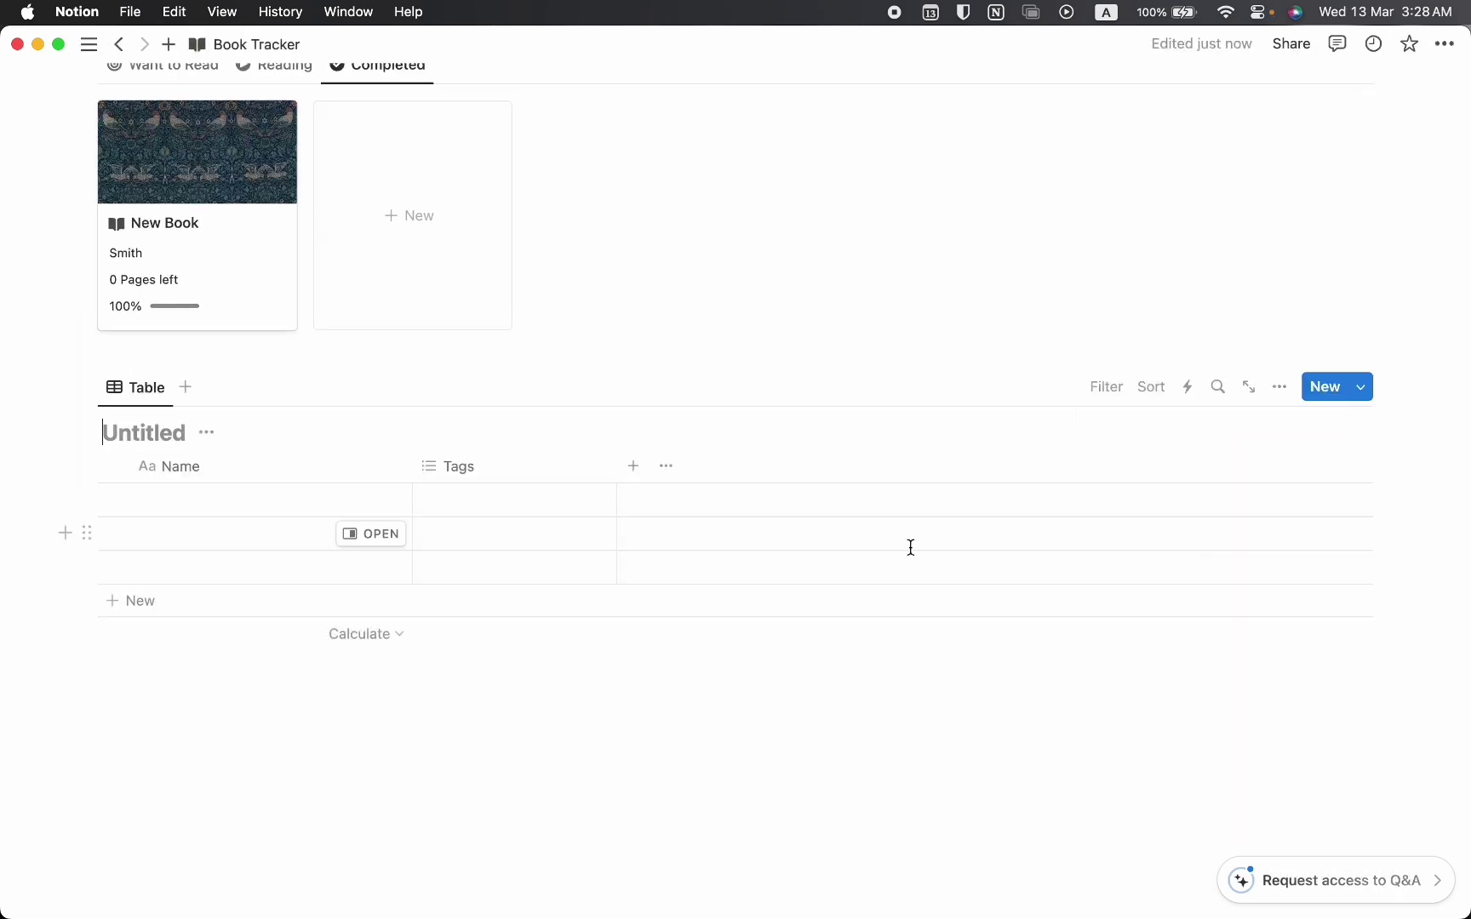
text(Categories)
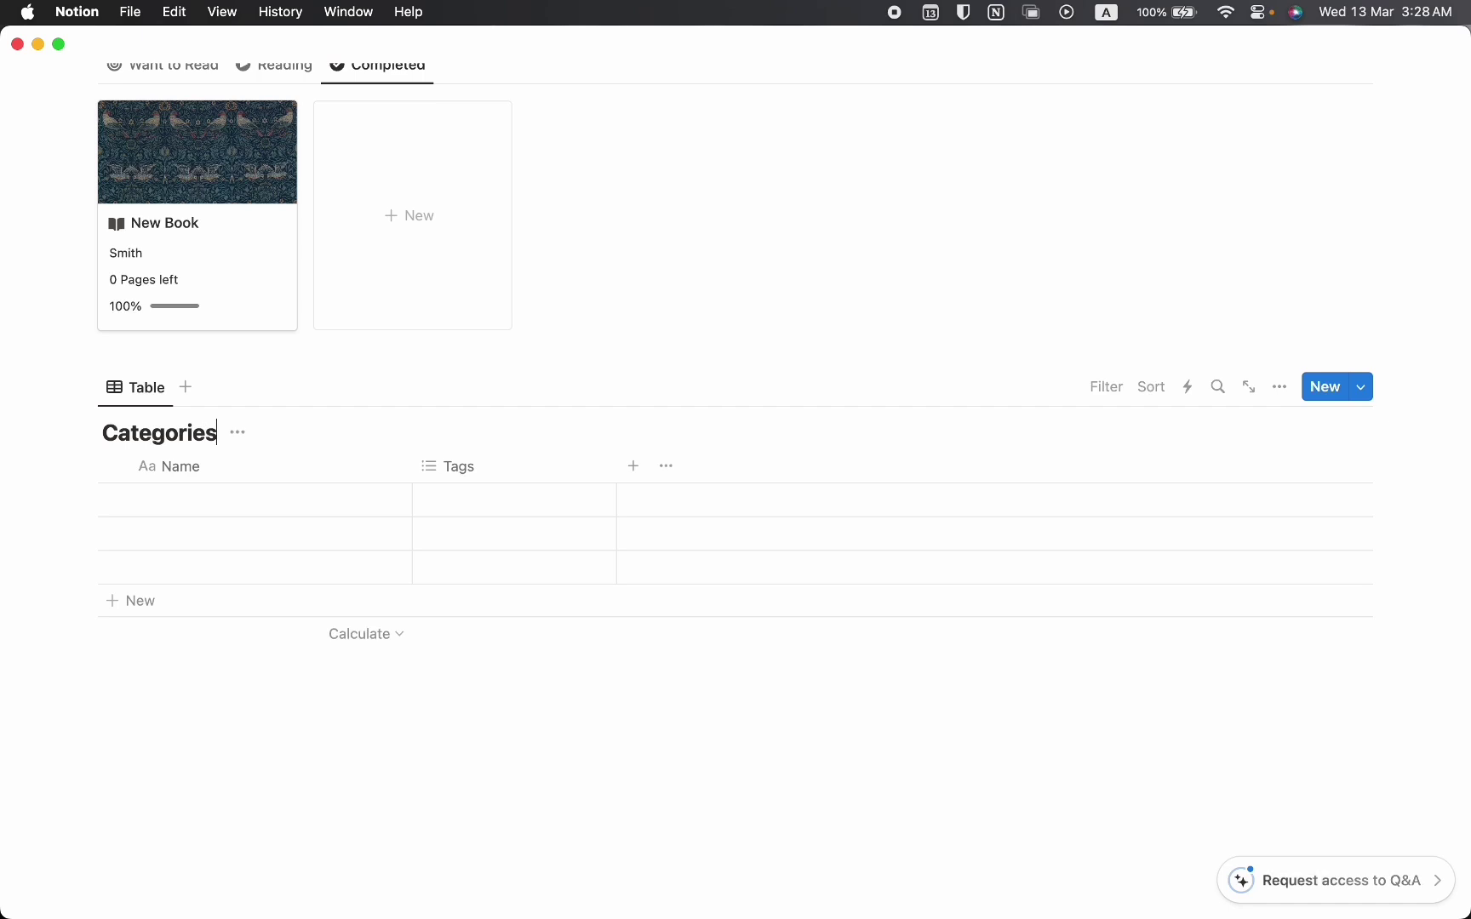
- Hide the Categories table title and delete its Tags column
click(237, 432)
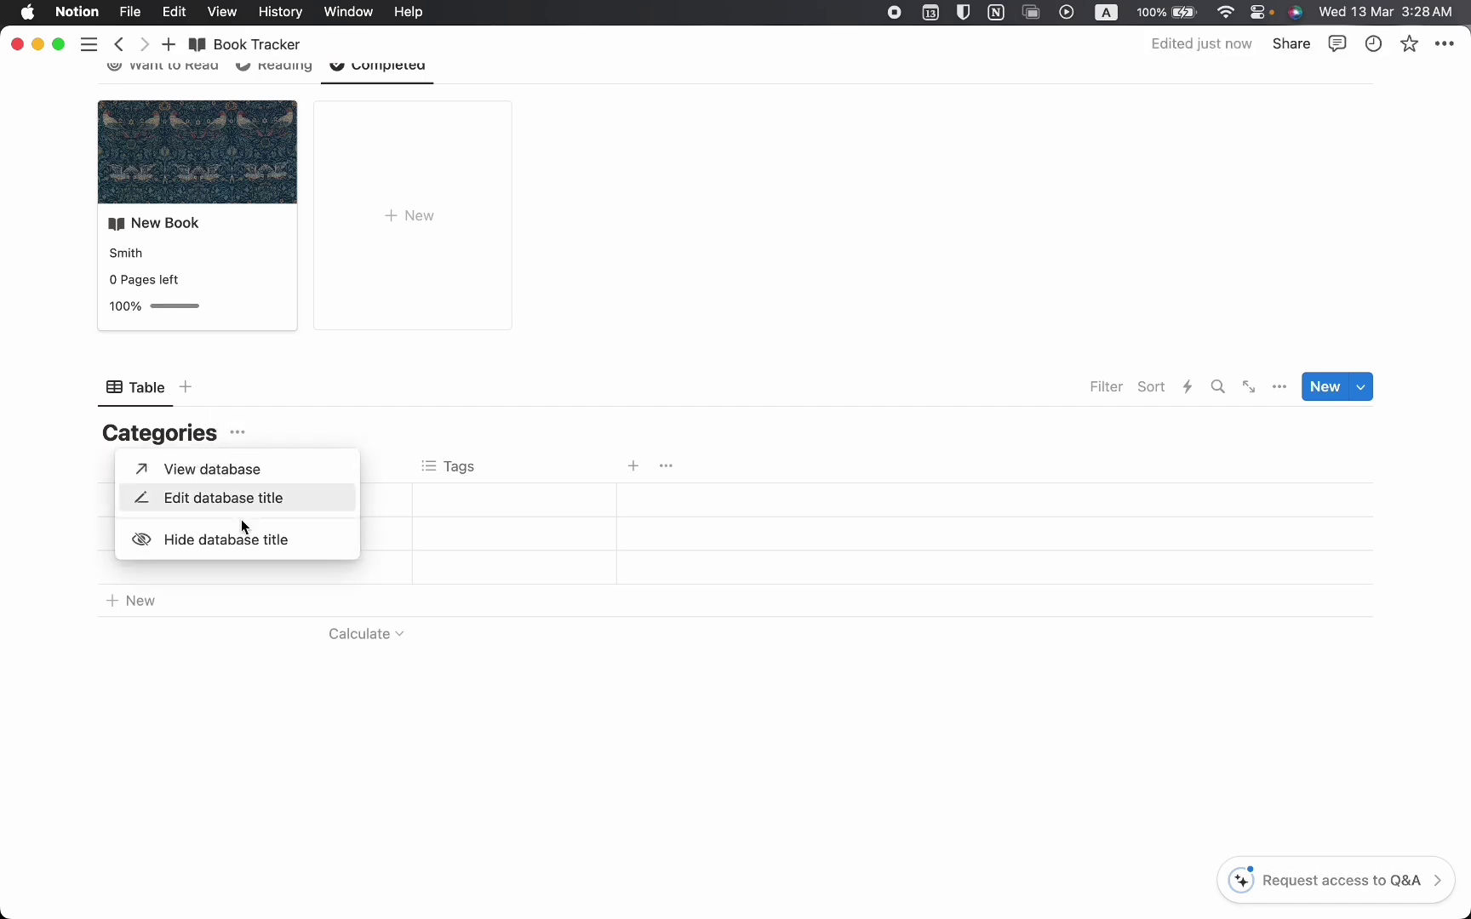
click(249, 539)
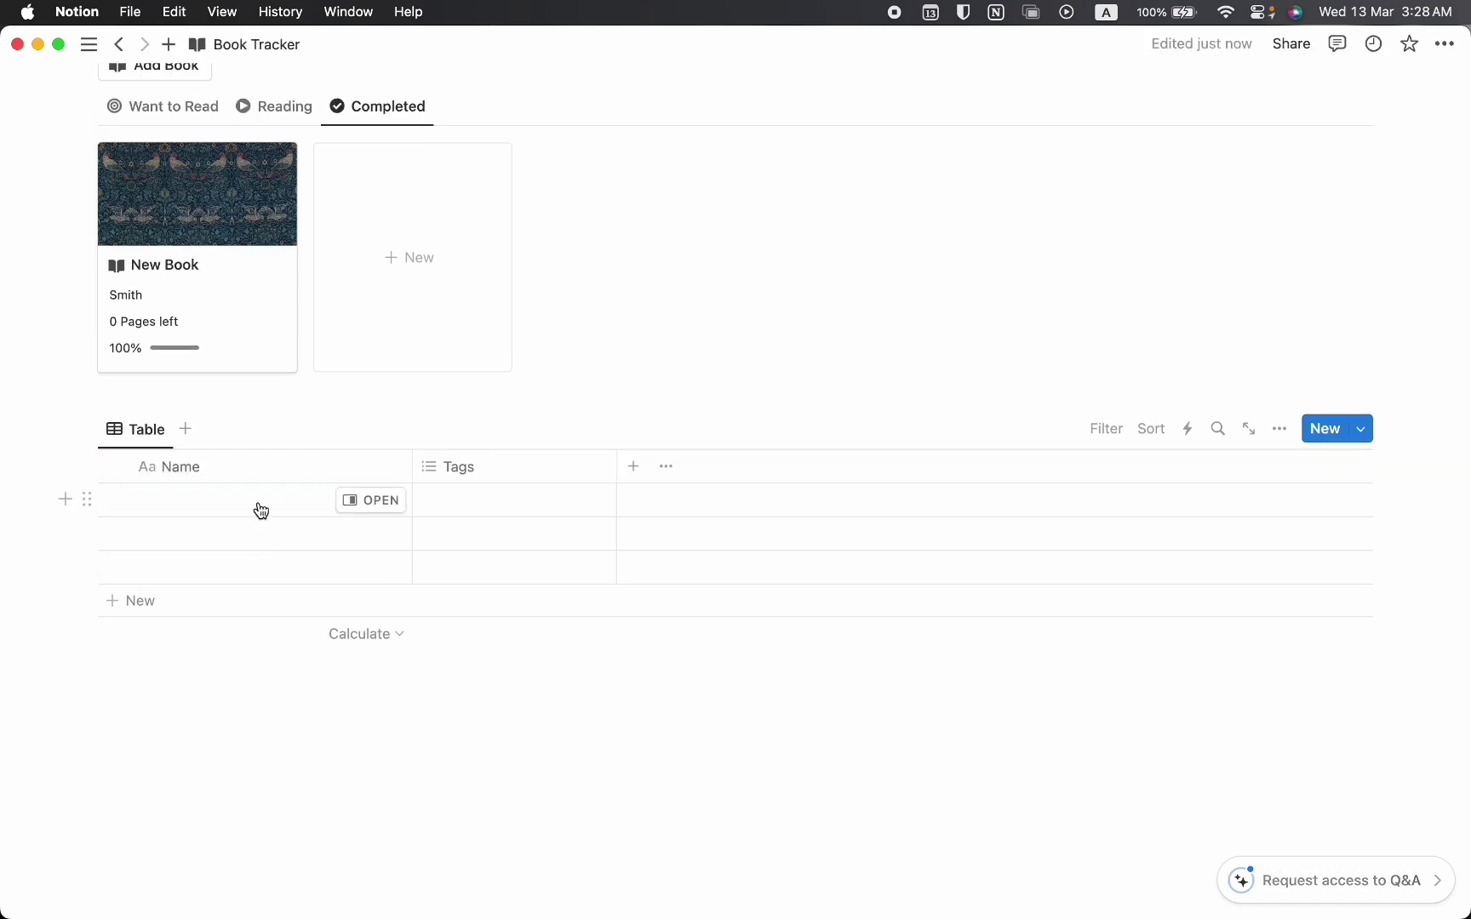
click(467, 474)
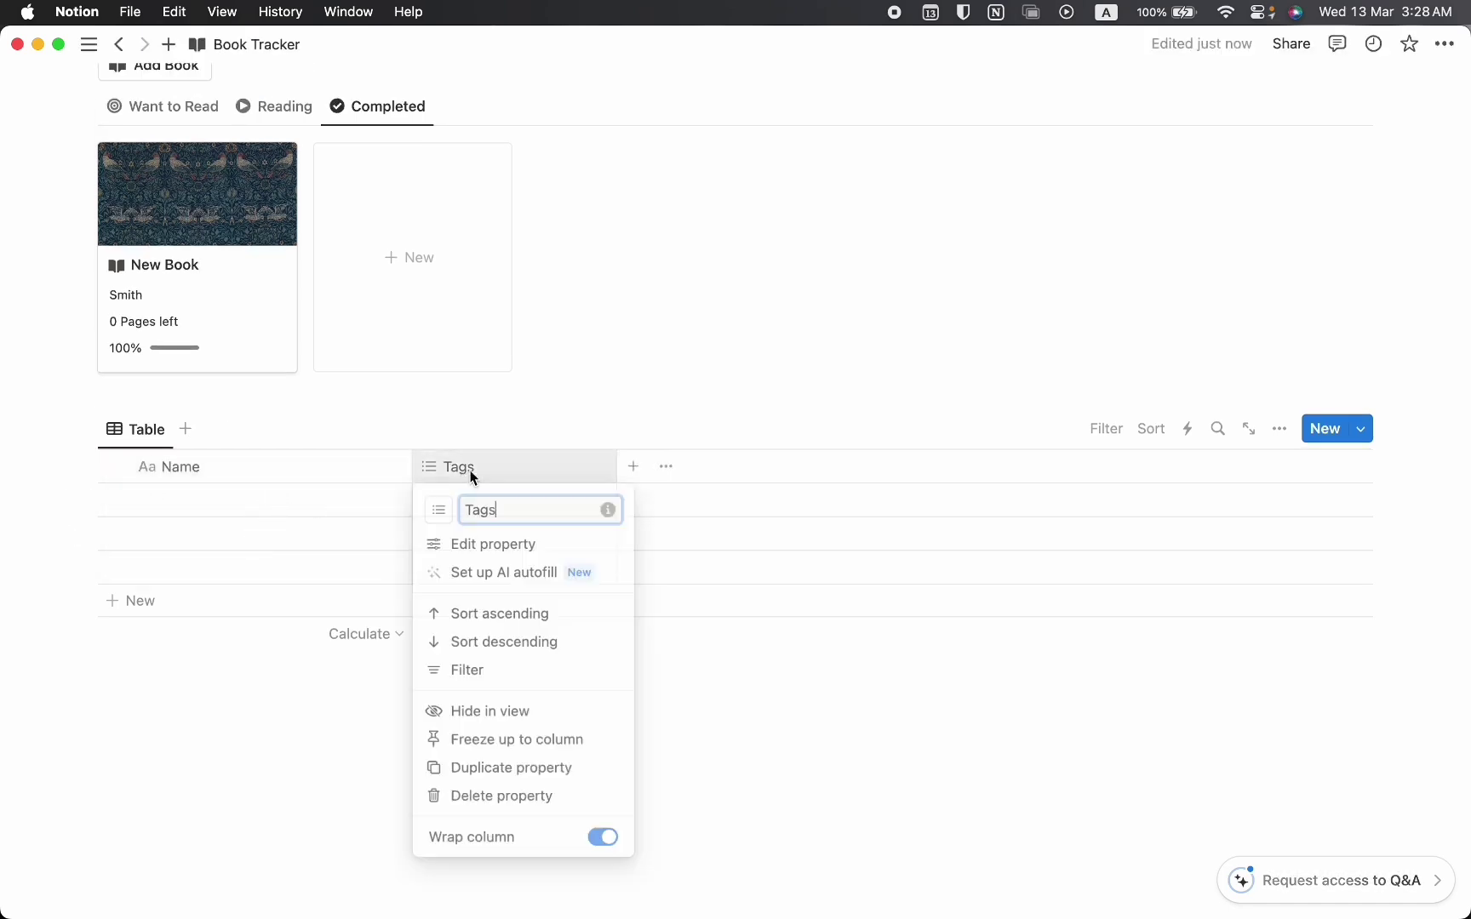
click(489, 809)
click(677, 490)
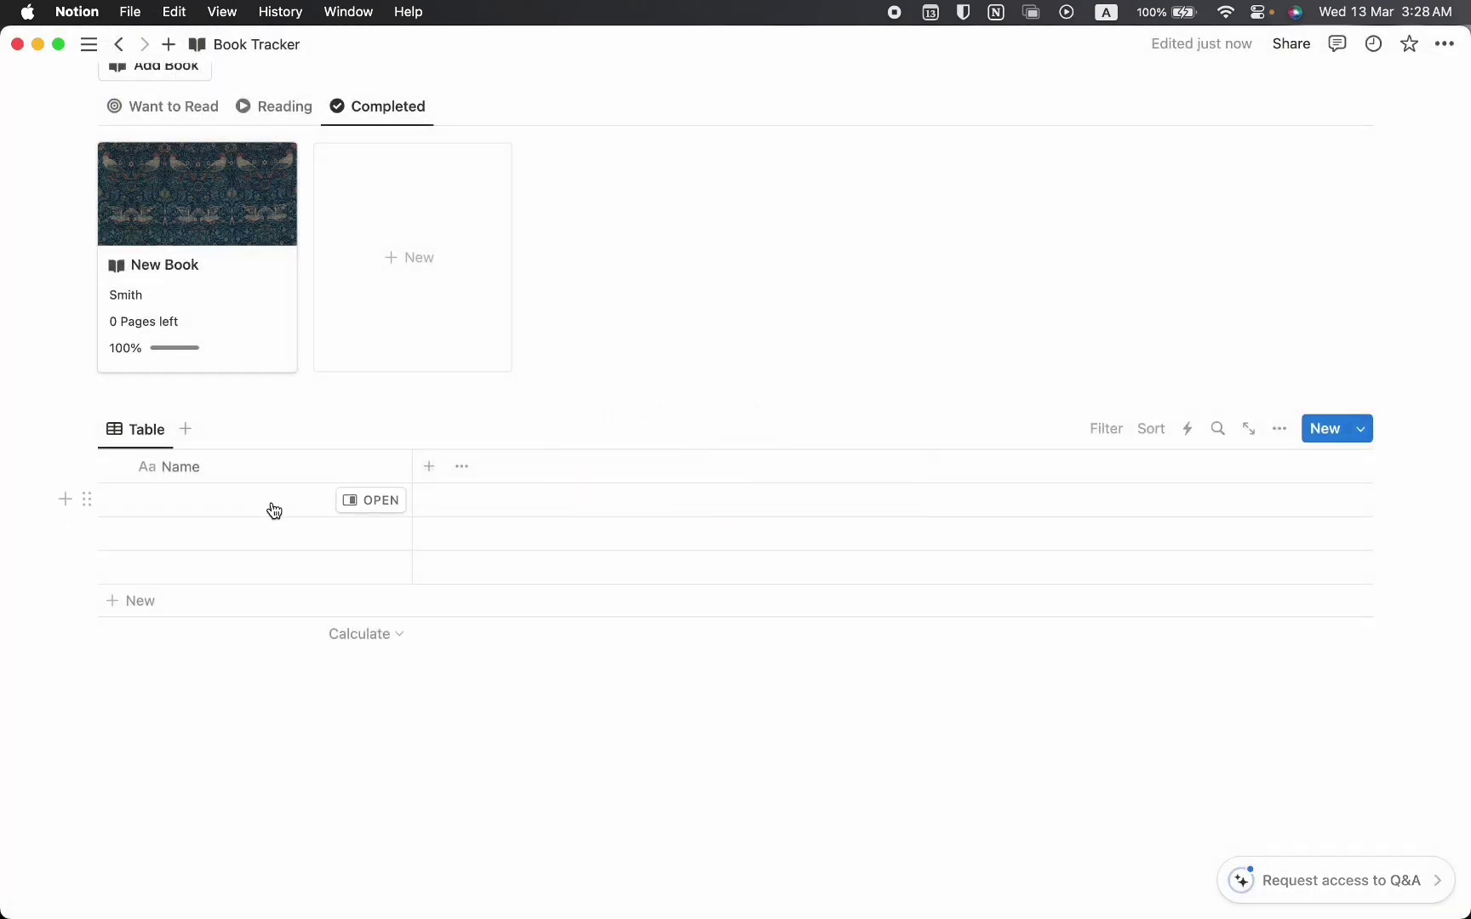
- Add rows Business, History, Productivity, Religious and Romantic, giving Romantic a heart-pulse icon
click(274, 500)
text(BusinessHistoryProductivityReligiousRomanticheart)
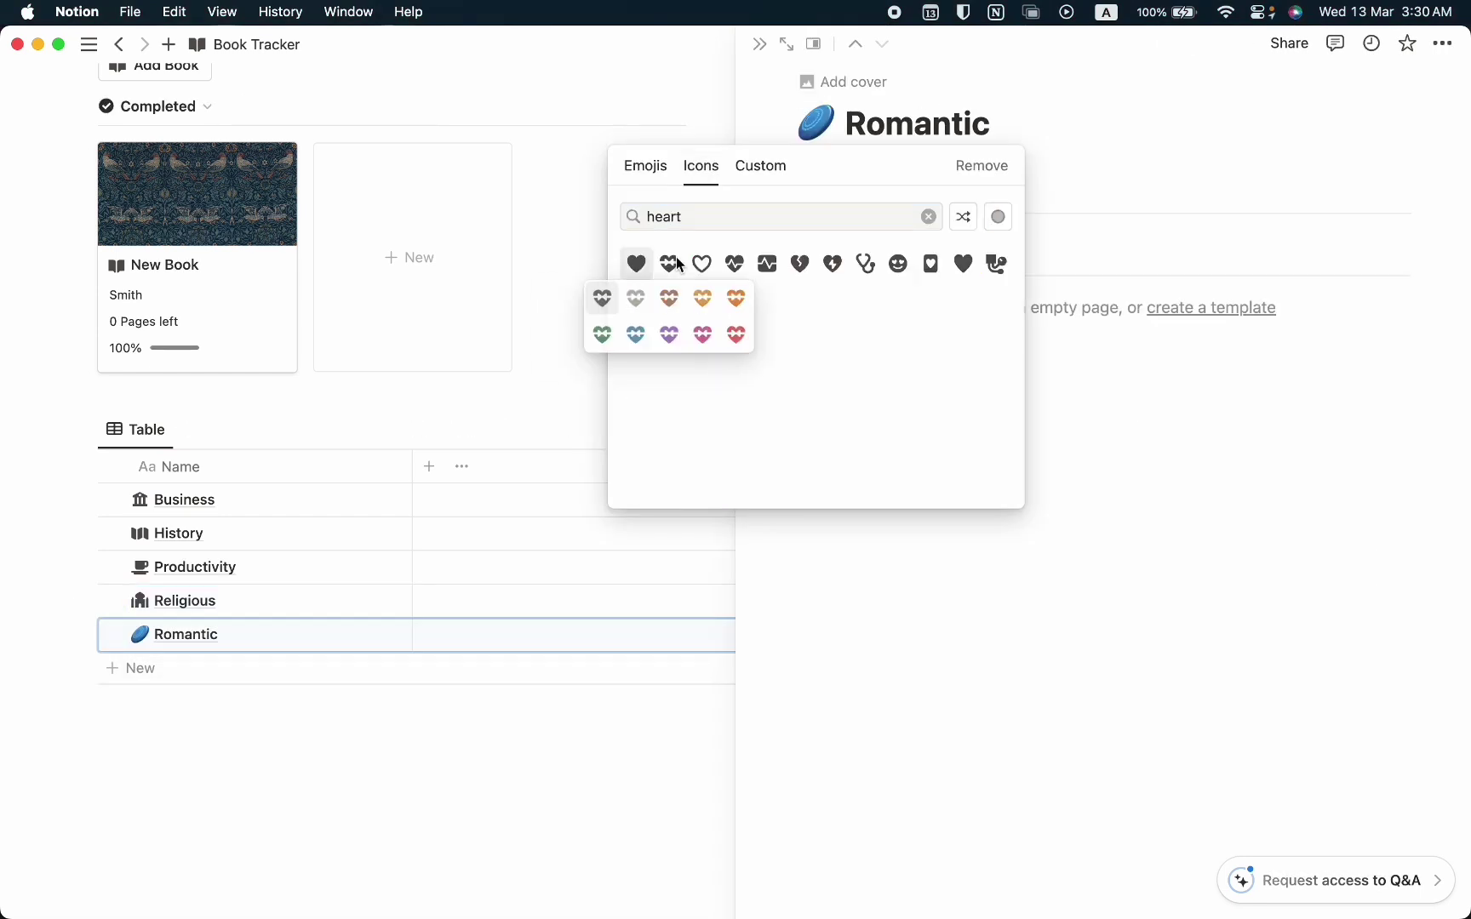
click(670, 263)
click(641, 623)
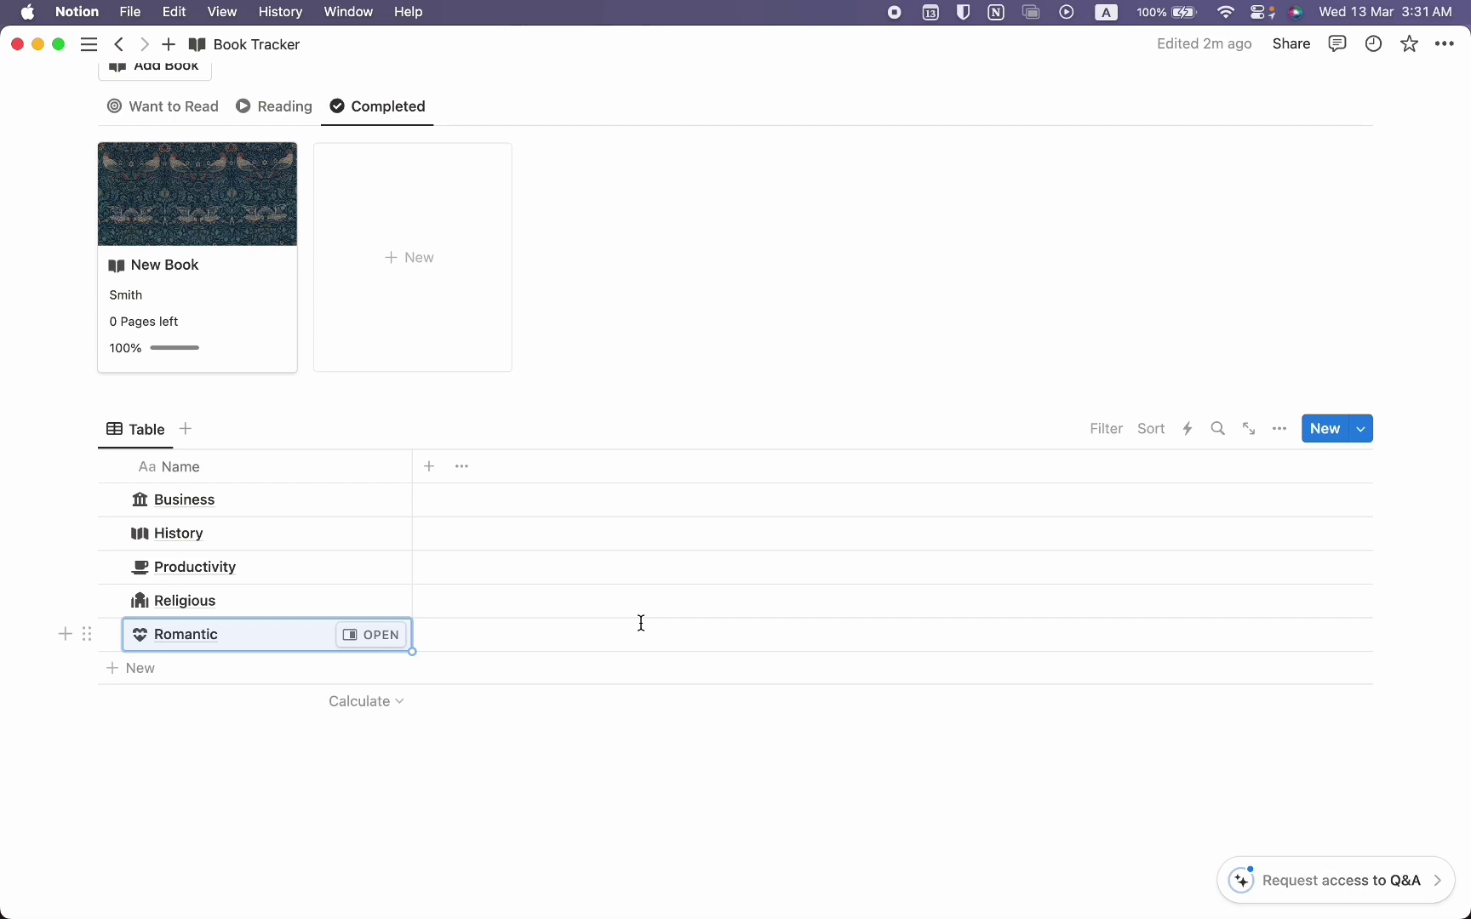
scroll(659, 634, up, 3)
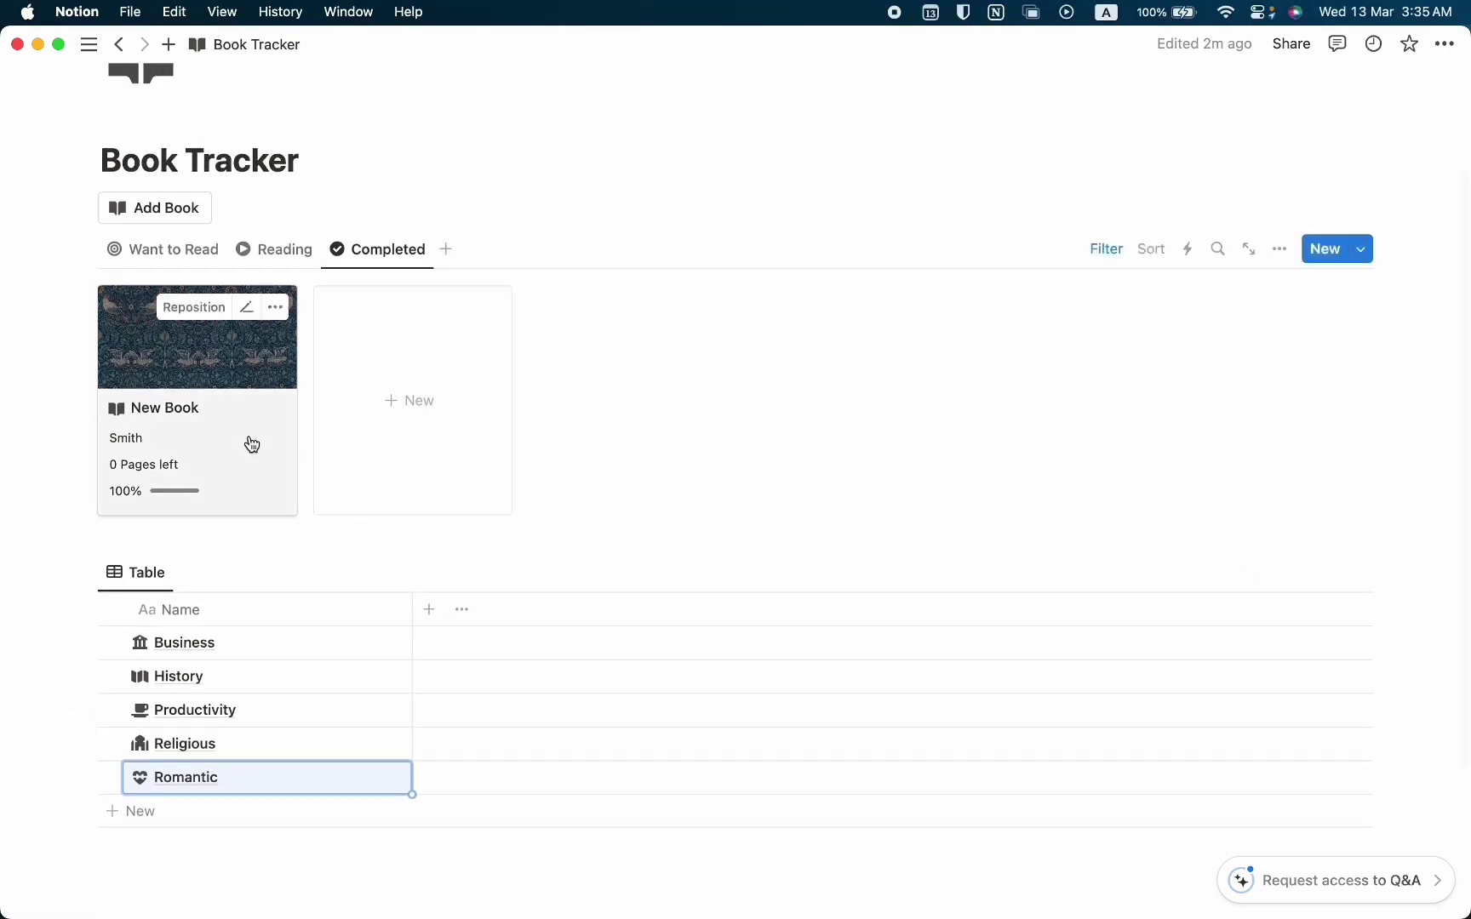
- Add a Relation property to the completed New Book linked to the Categories database
click(249, 444)
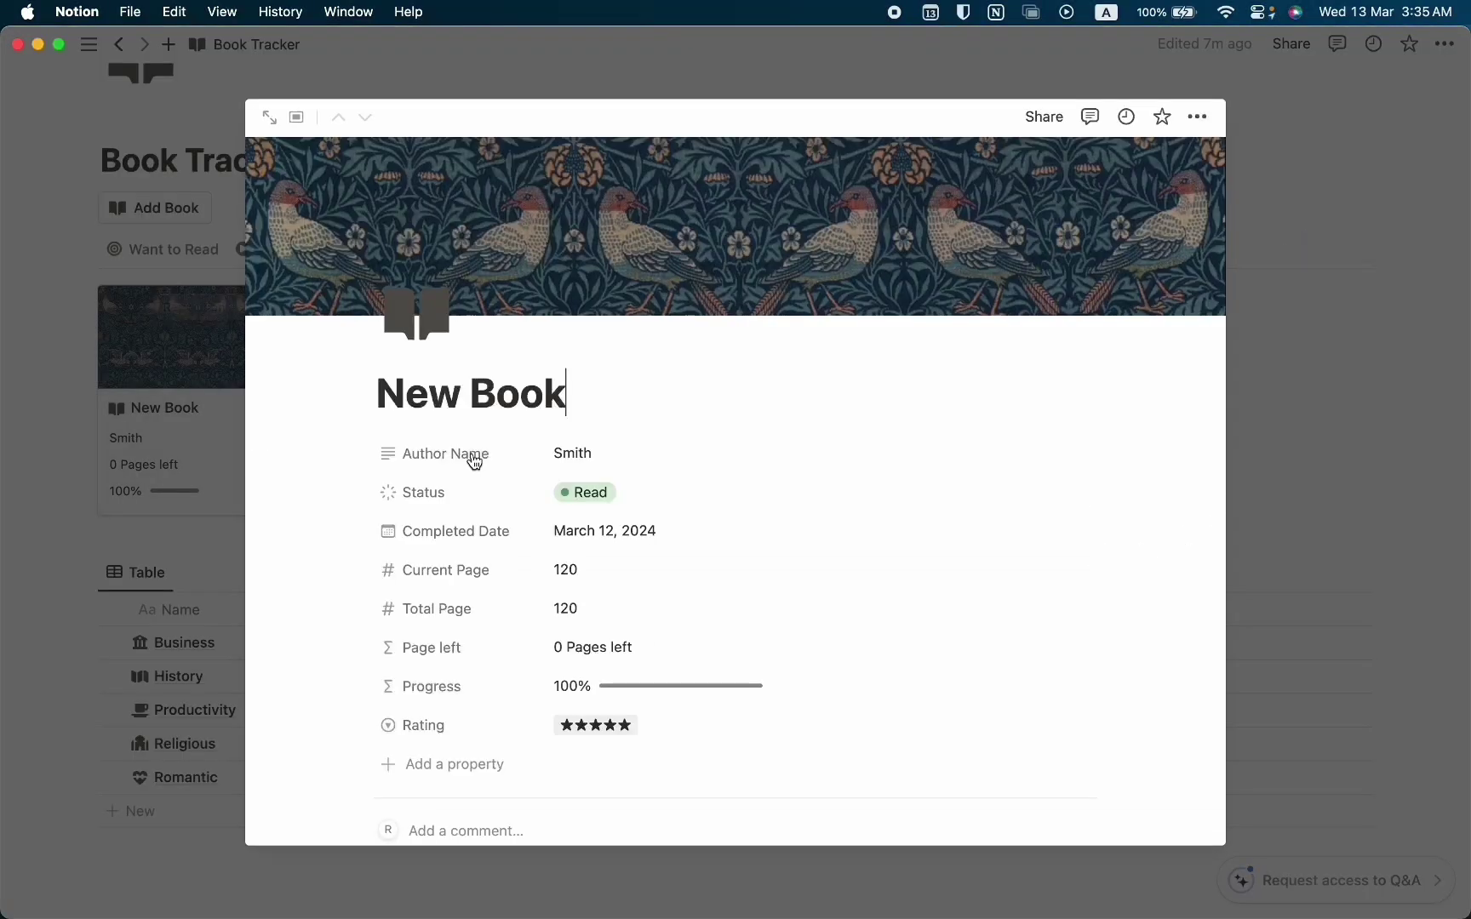
scroll(640, 644, down, 2)
click(474, 684)
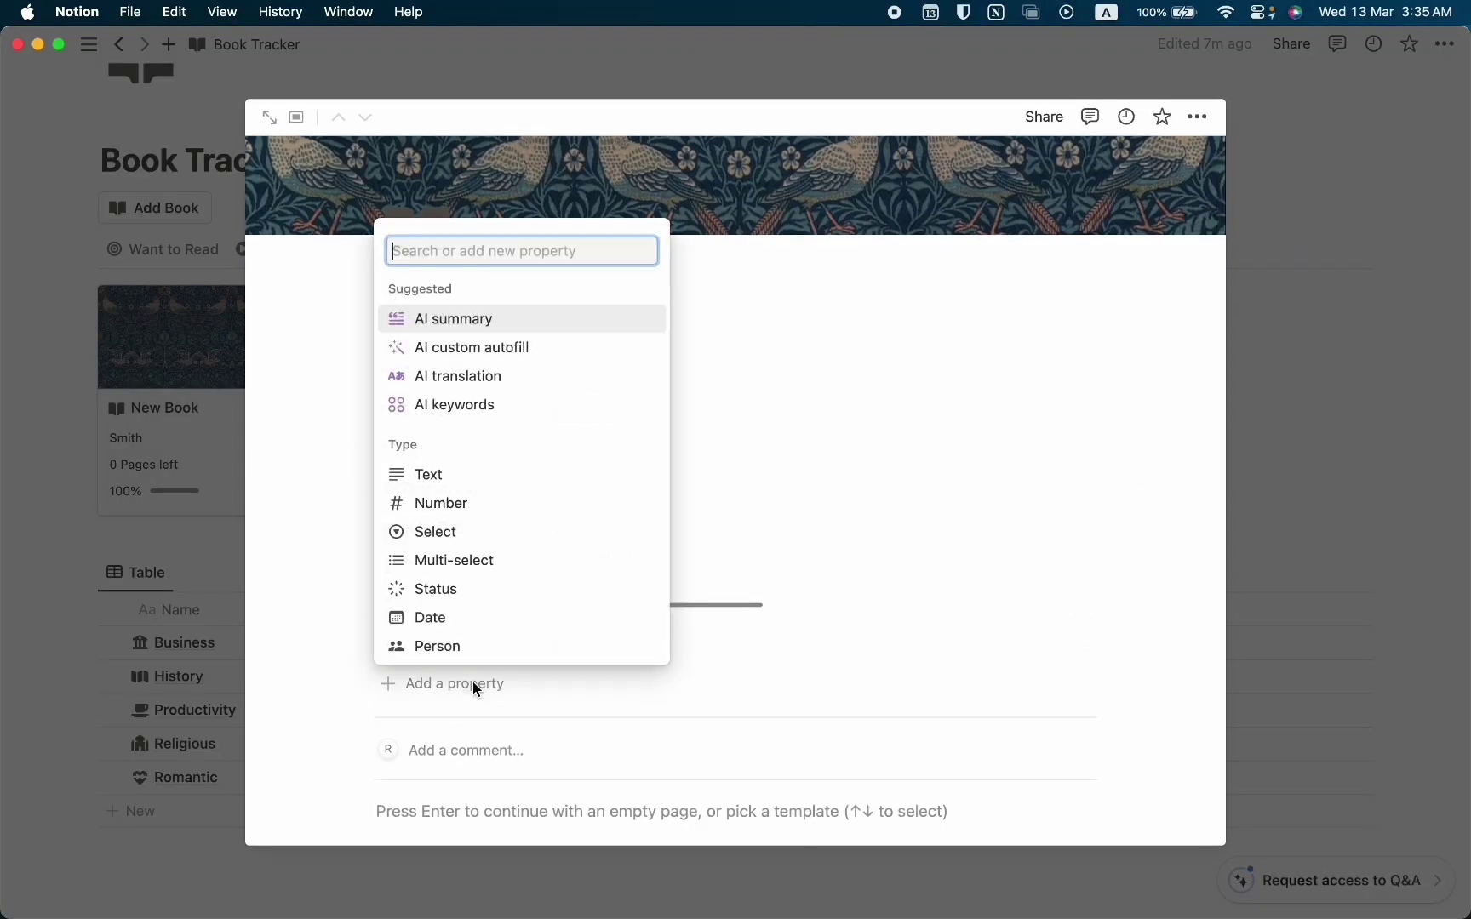
text(relat)
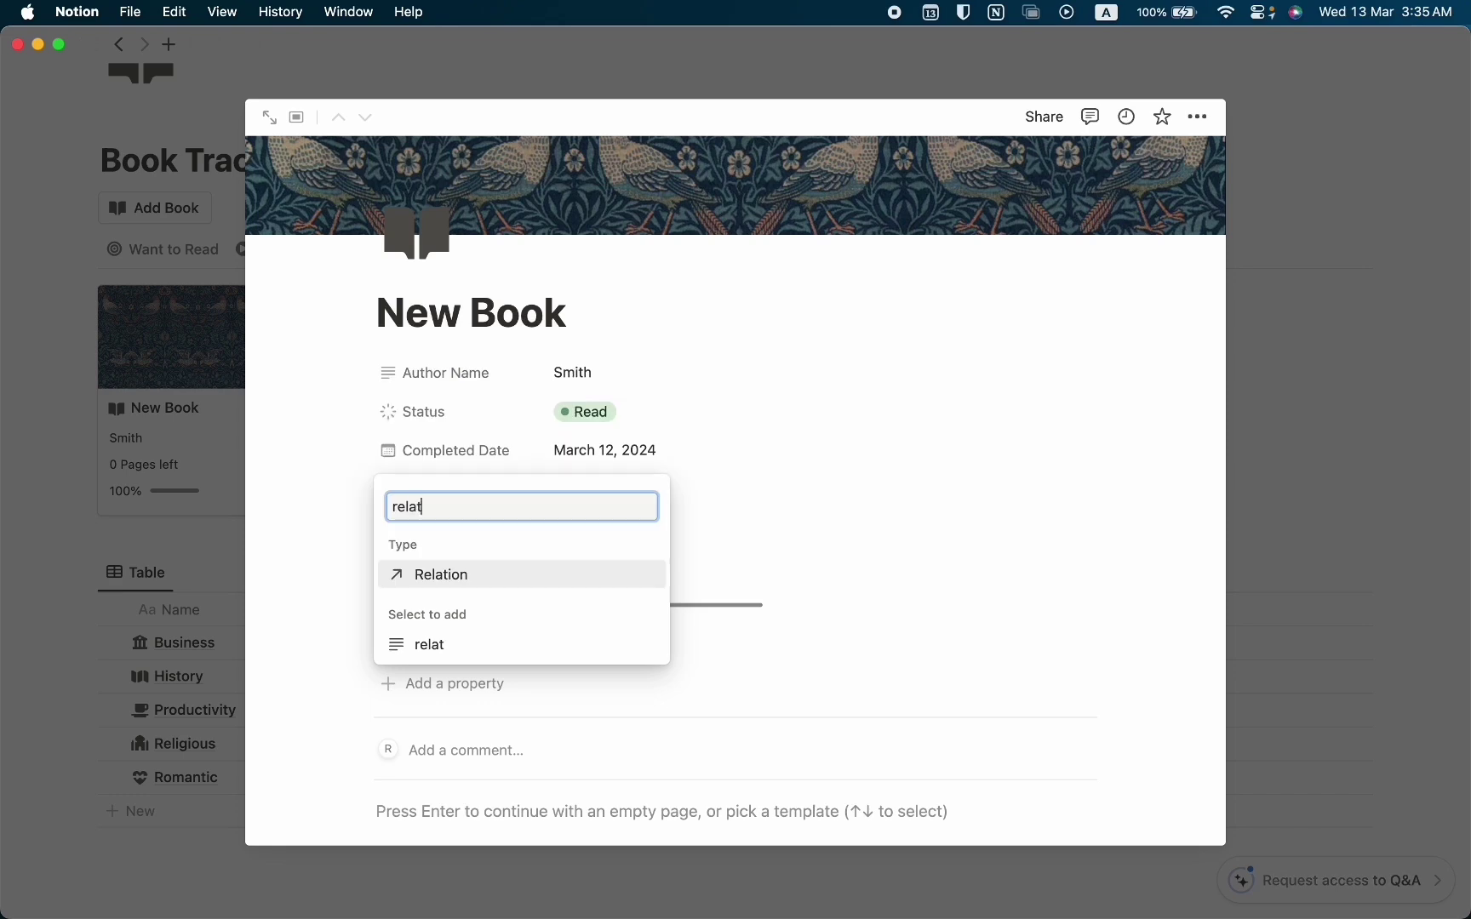
click(436, 577)
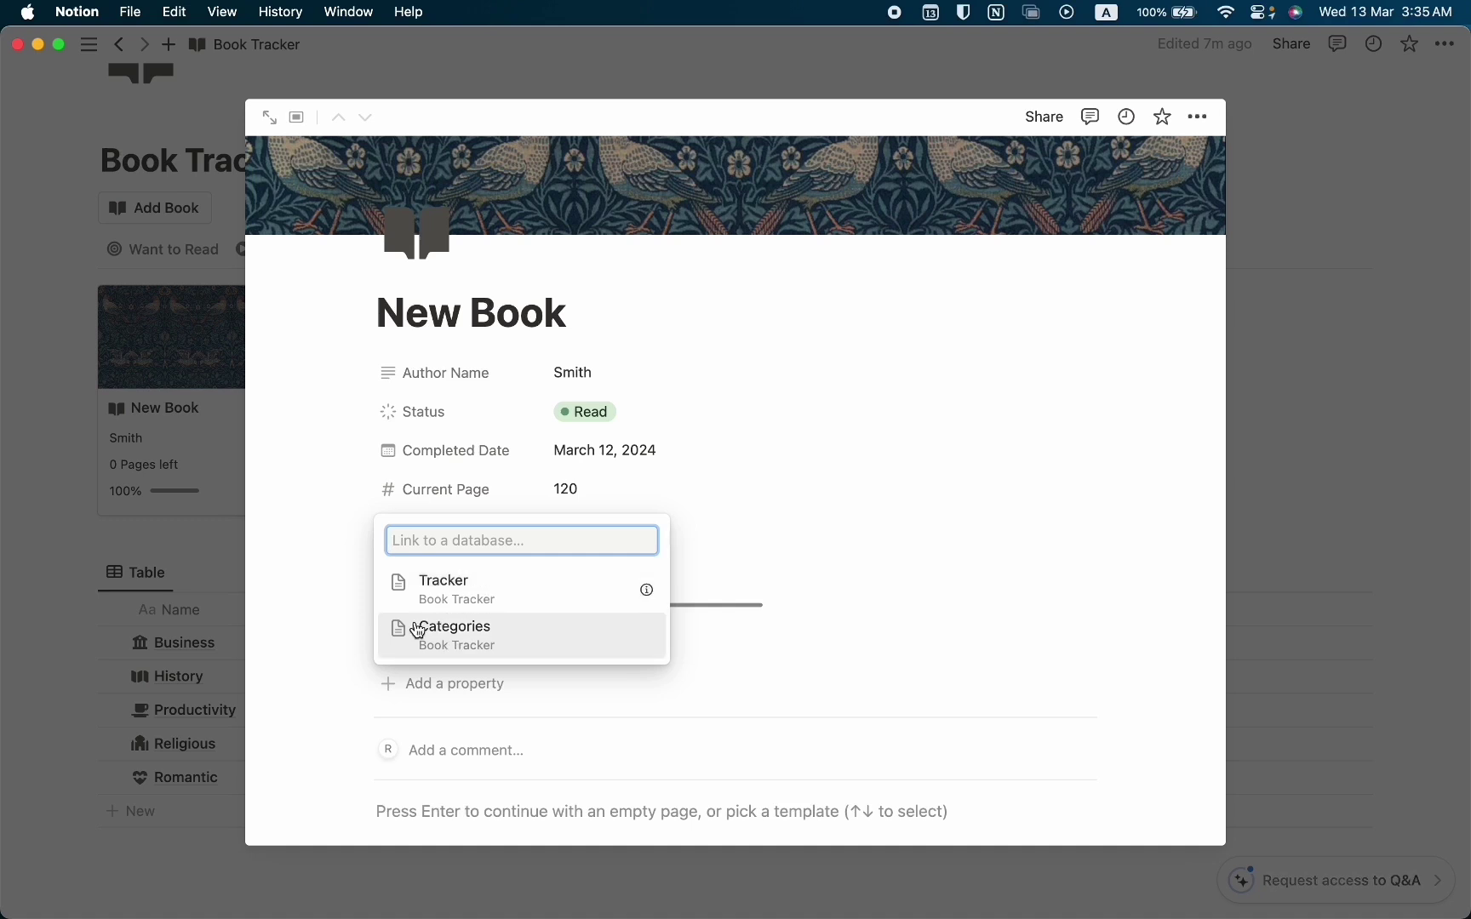
click(490, 634)
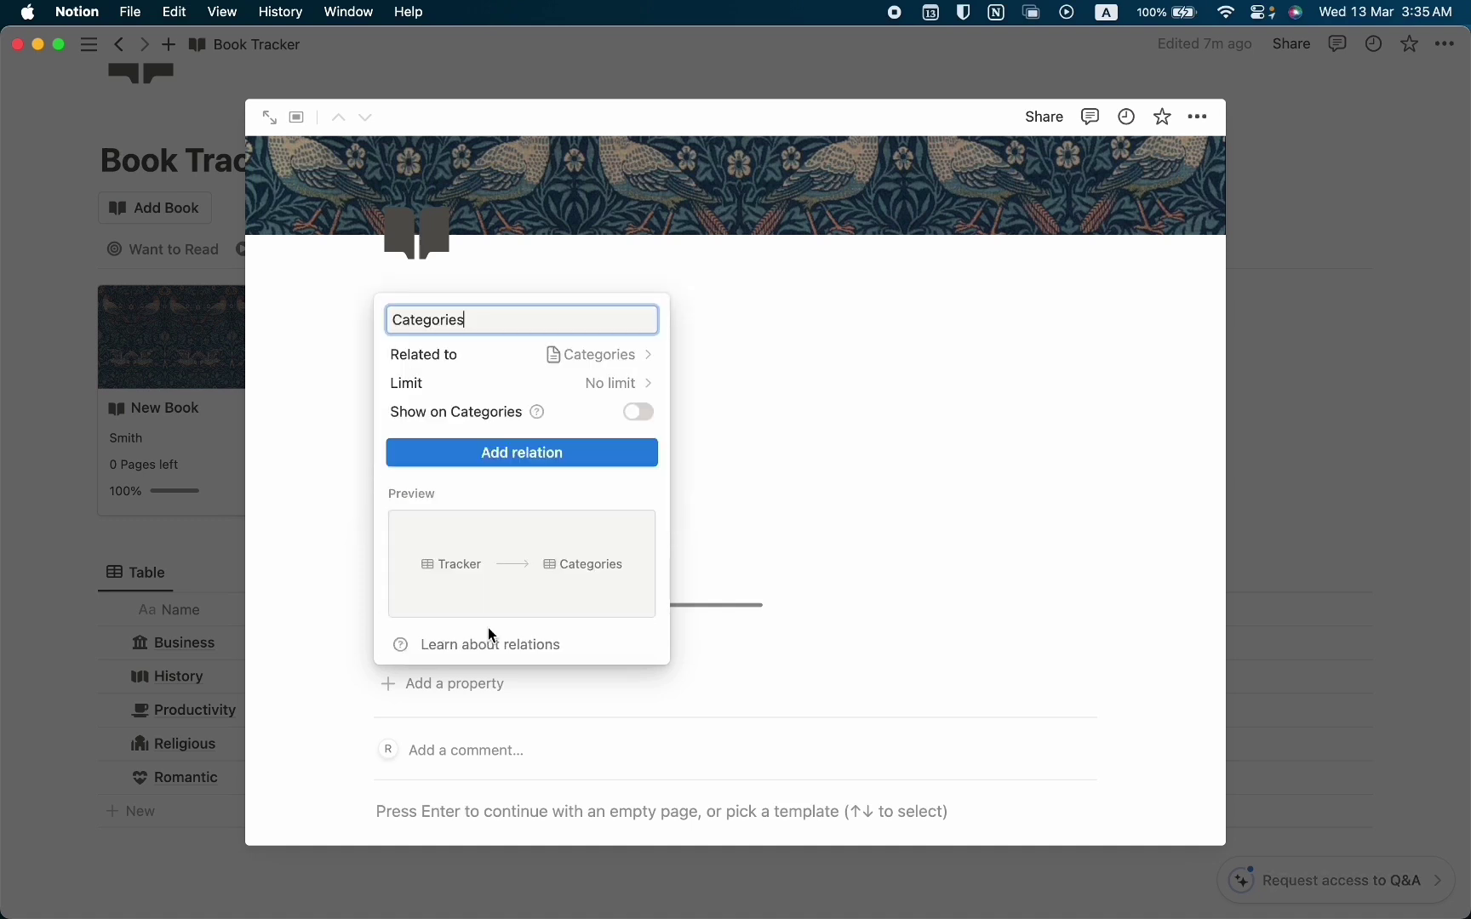
click(534, 456)
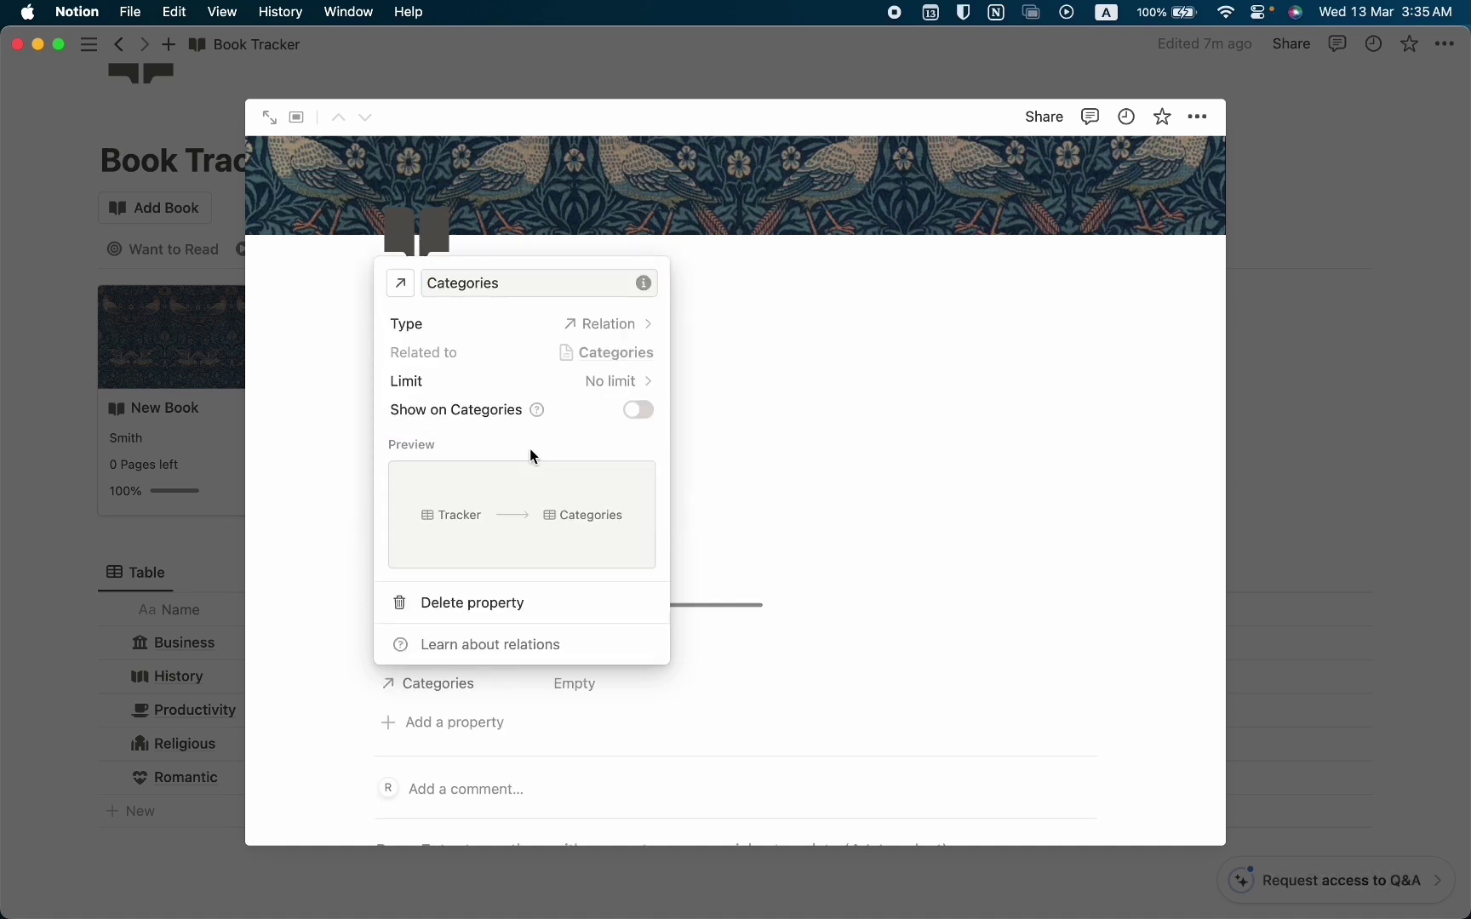
key(Escape)
- Set the book's Categories to Romantic and move the property just below Status
click(595, 689)
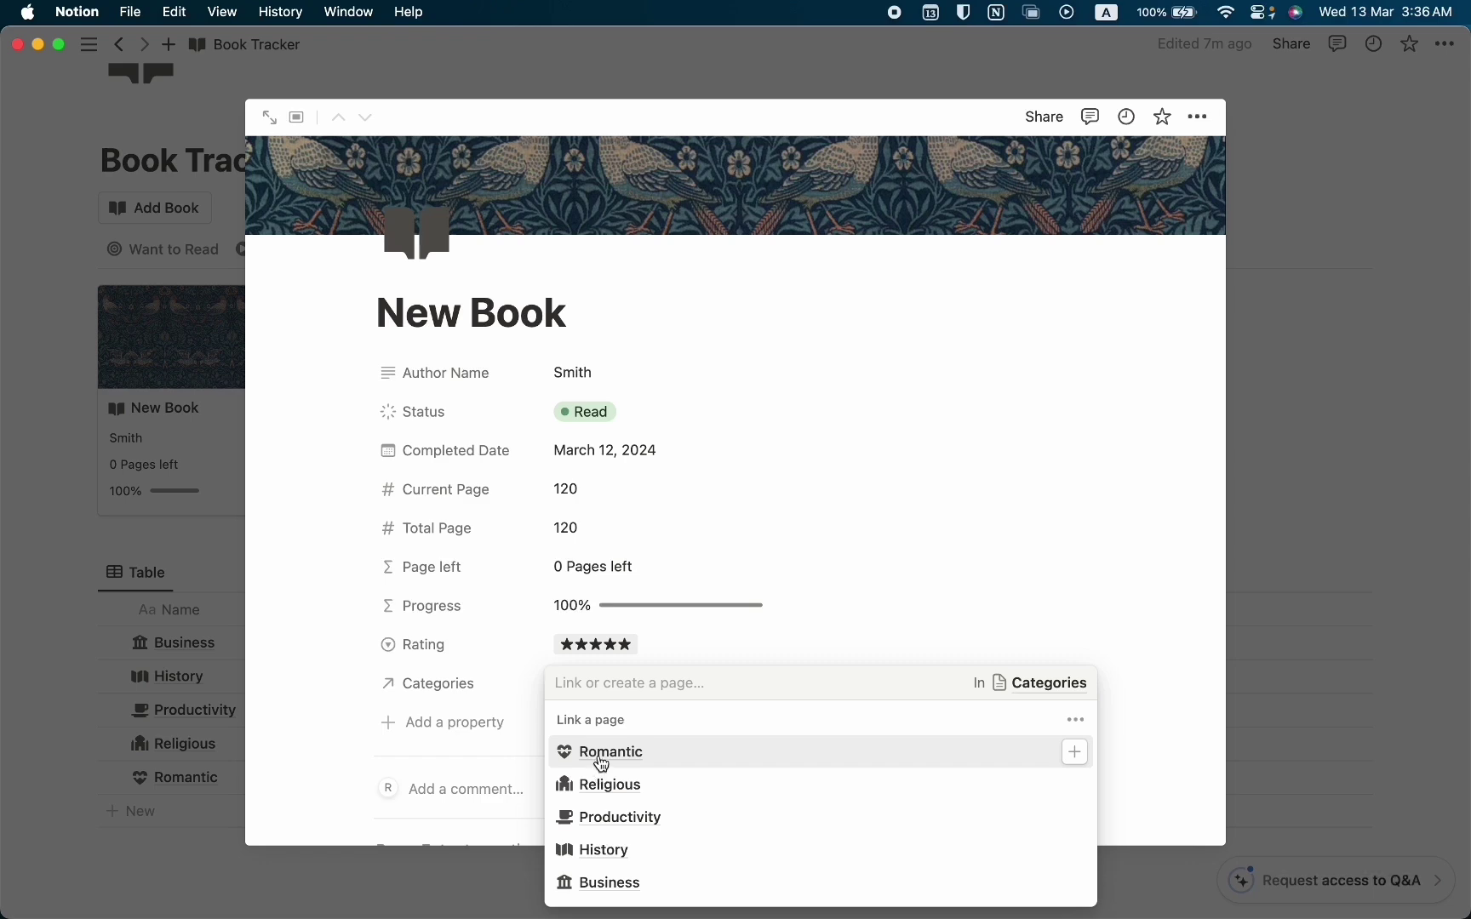
click(601, 755)
click(471, 754)
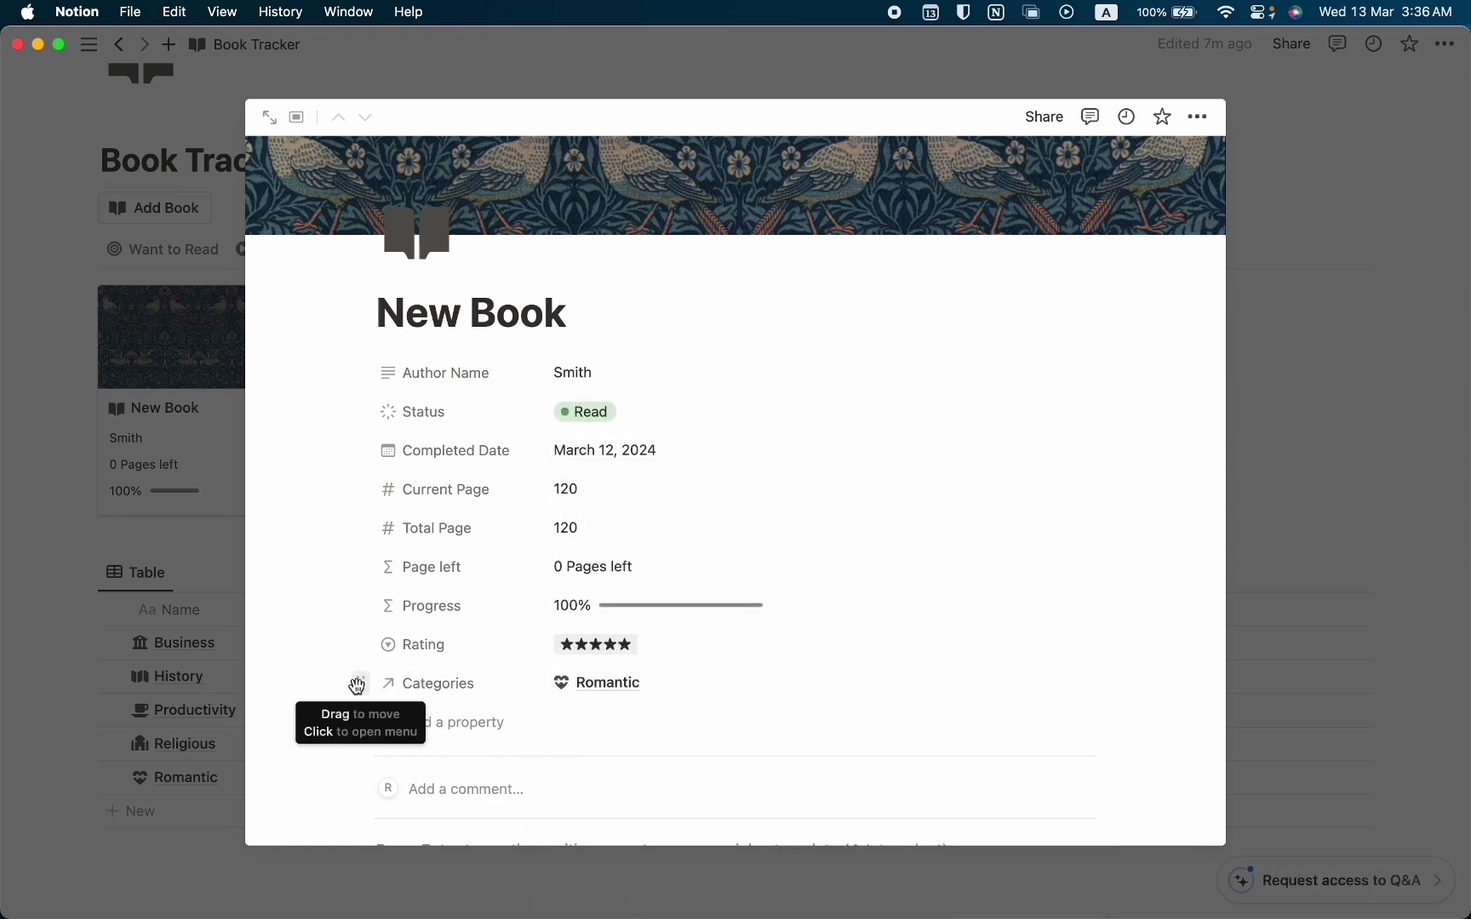
drag(356, 684, 387, 460)
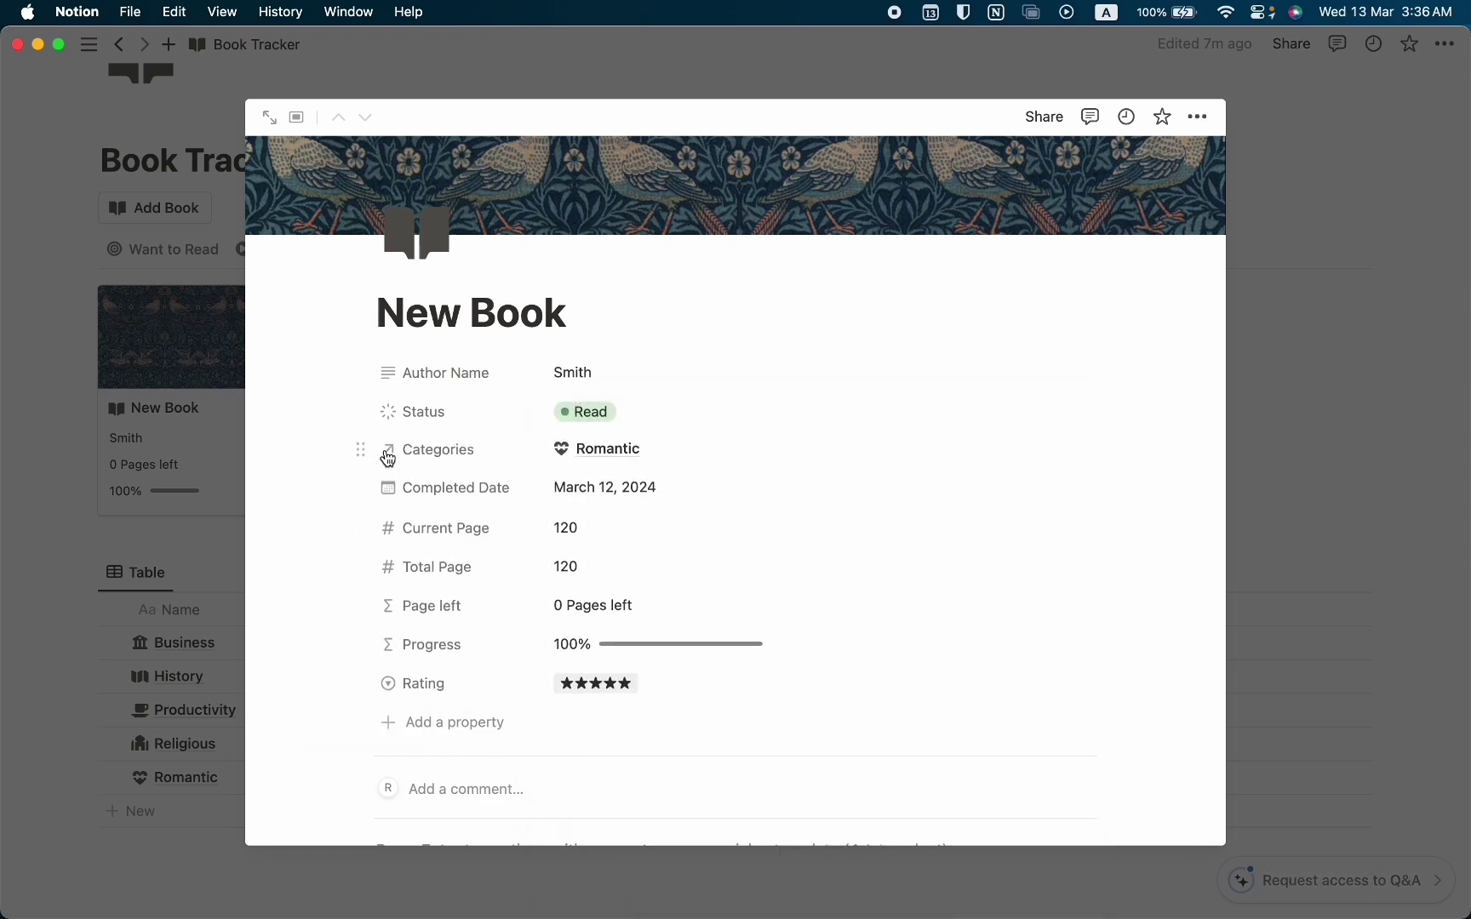
- Show Categories on the Want to Read gallery cards, placed right after Name
click(168, 514)
click(164, 248)
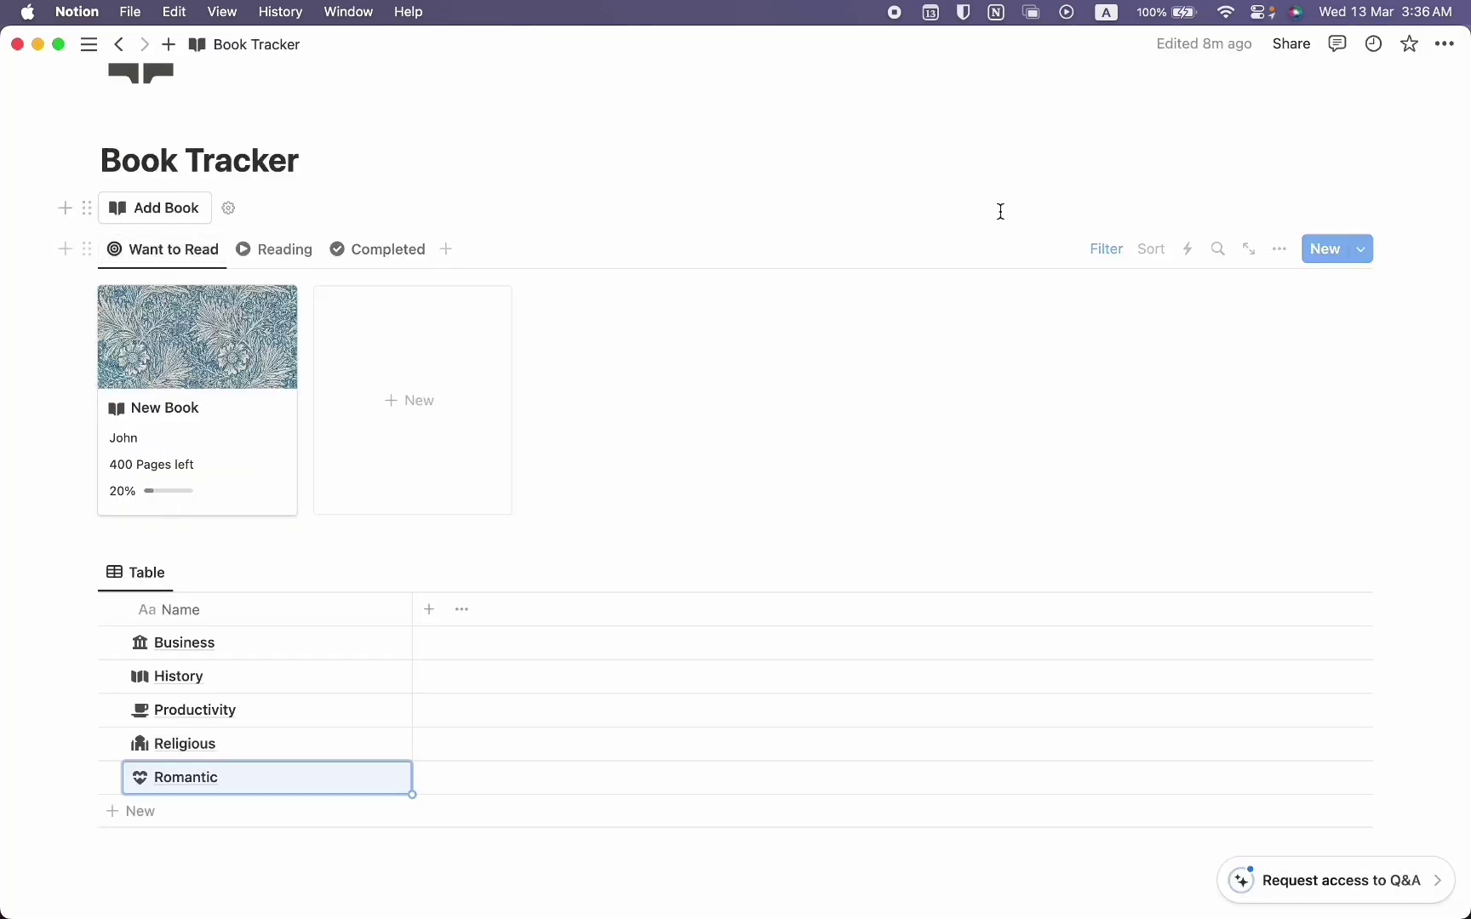
click(1283, 251)
click(1307, 423)
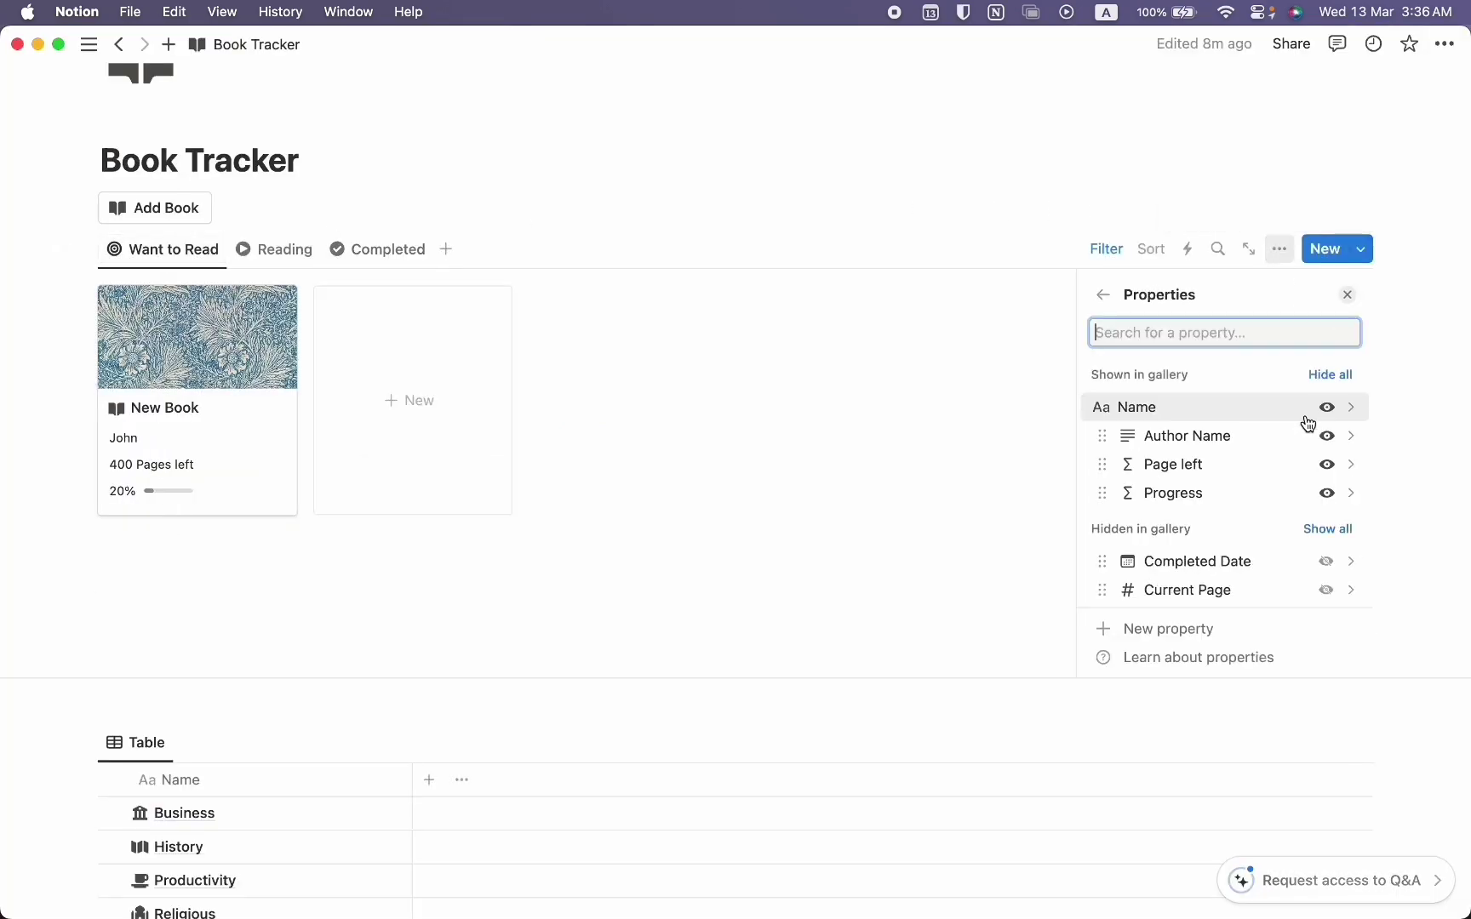
scroll(1245, 499, down, 3)
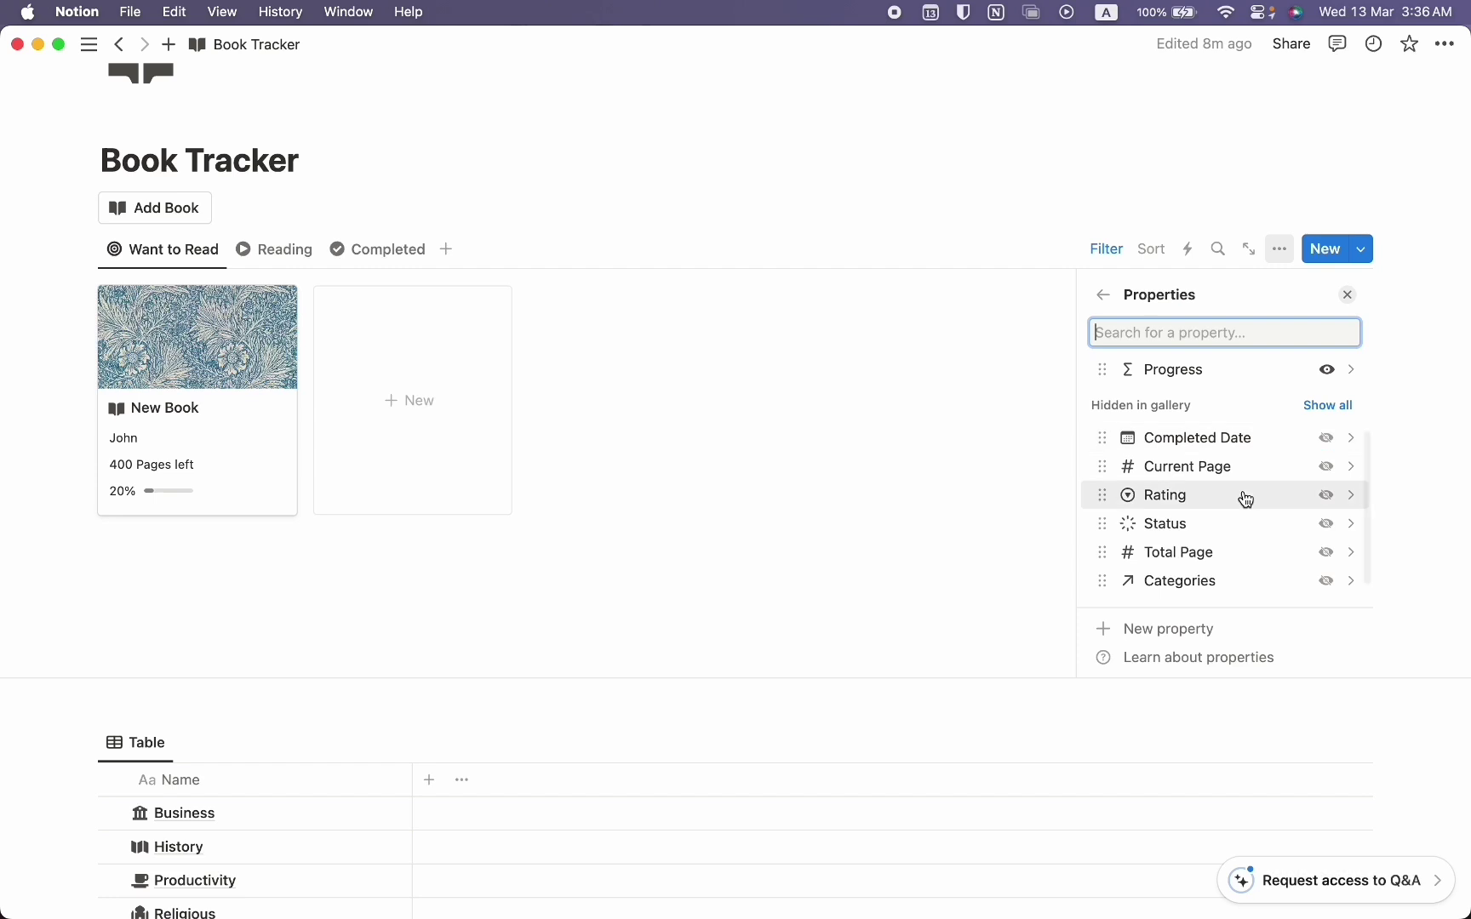
click(1330, 585)
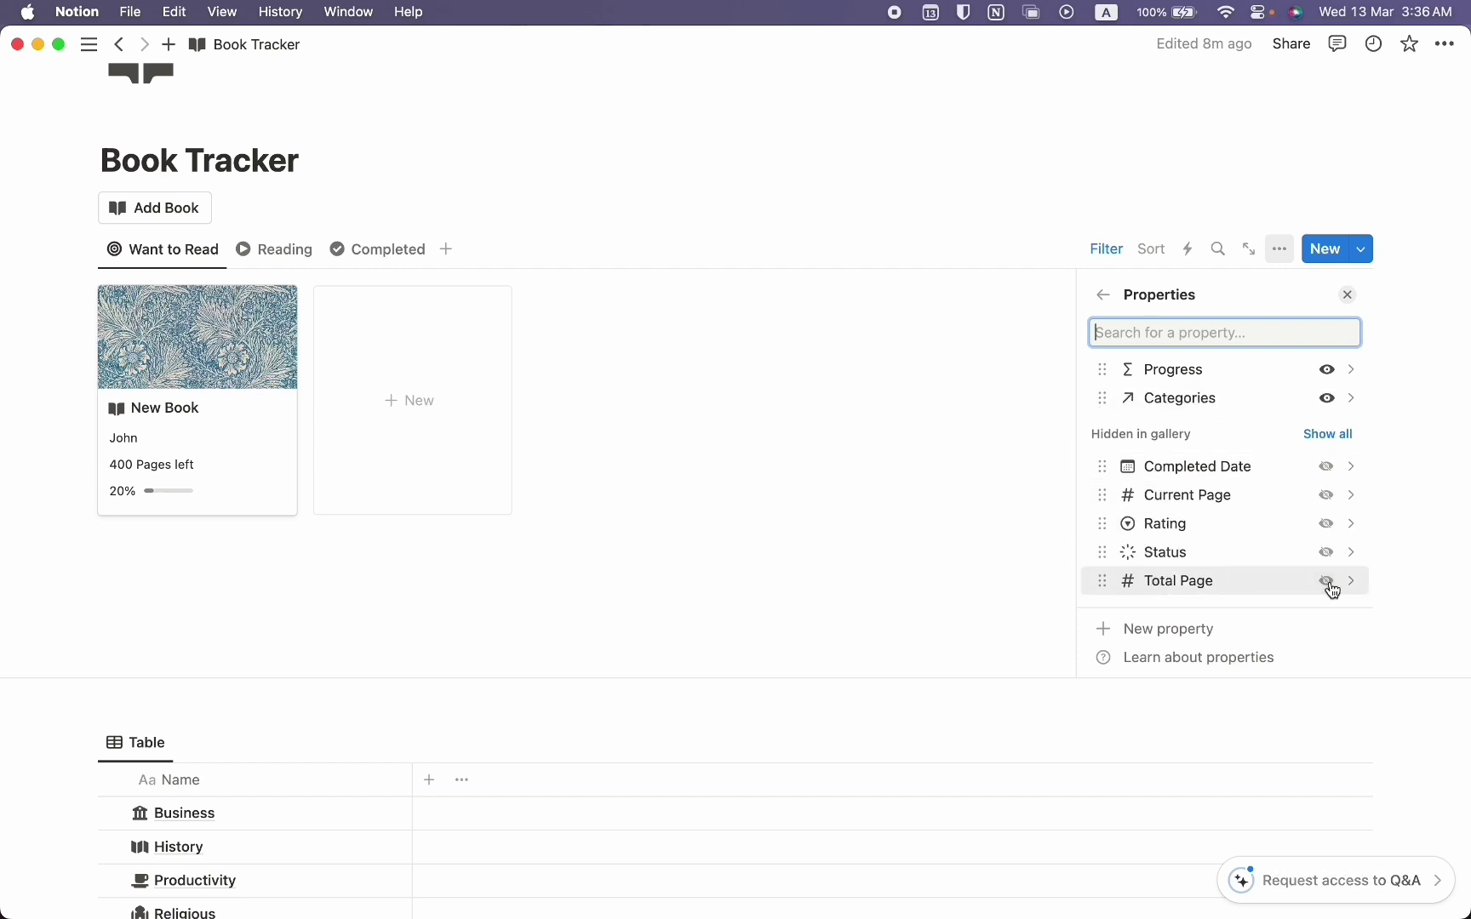
scroll(1241, 522, up, 3)
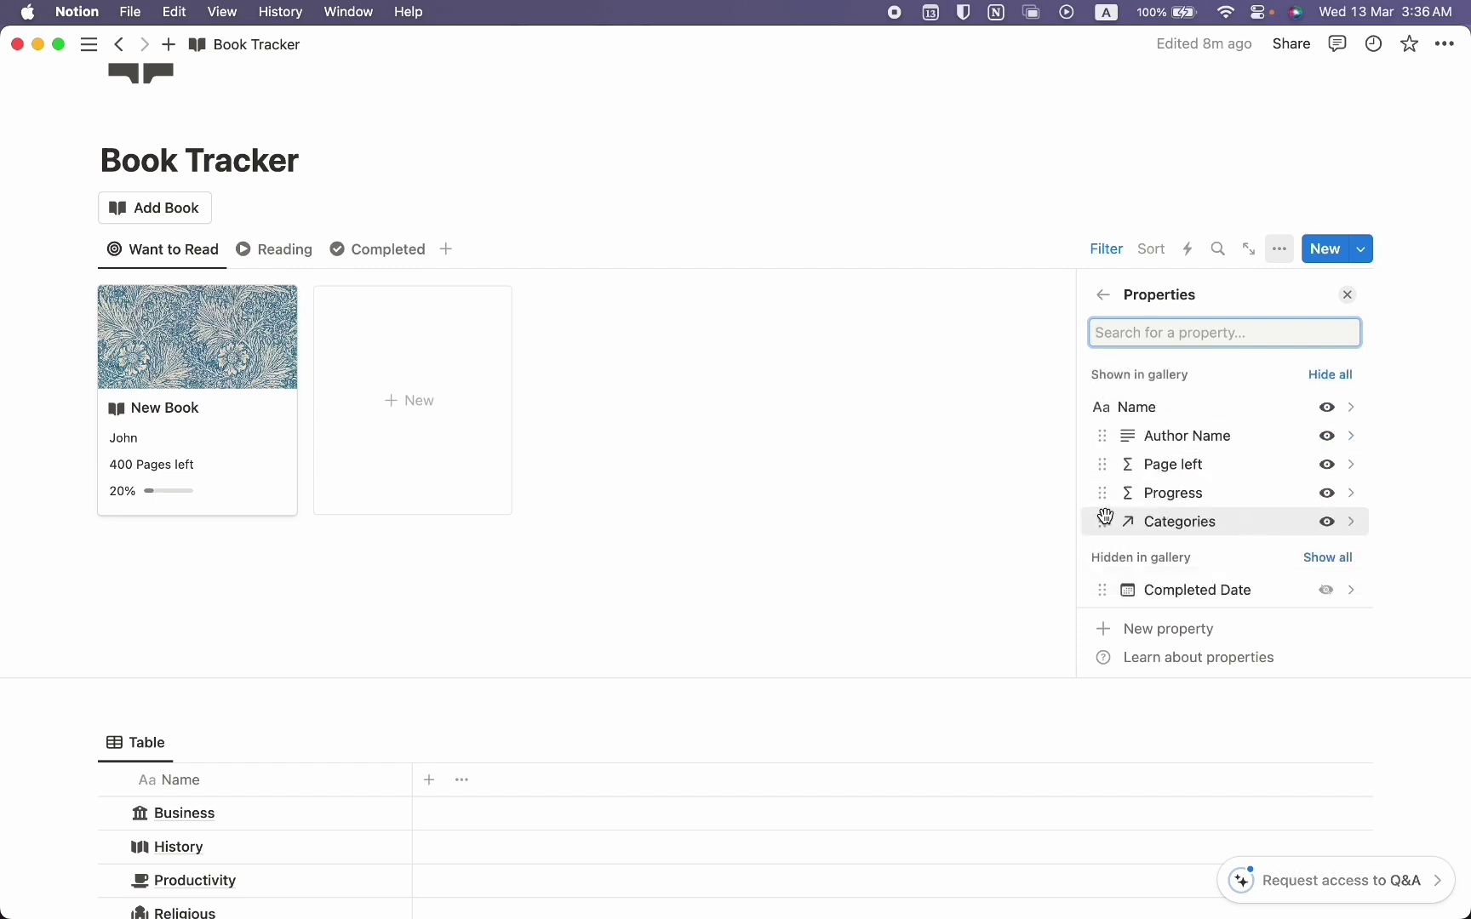
drag(1104, 517, 1103, 469)
click(964, 471)
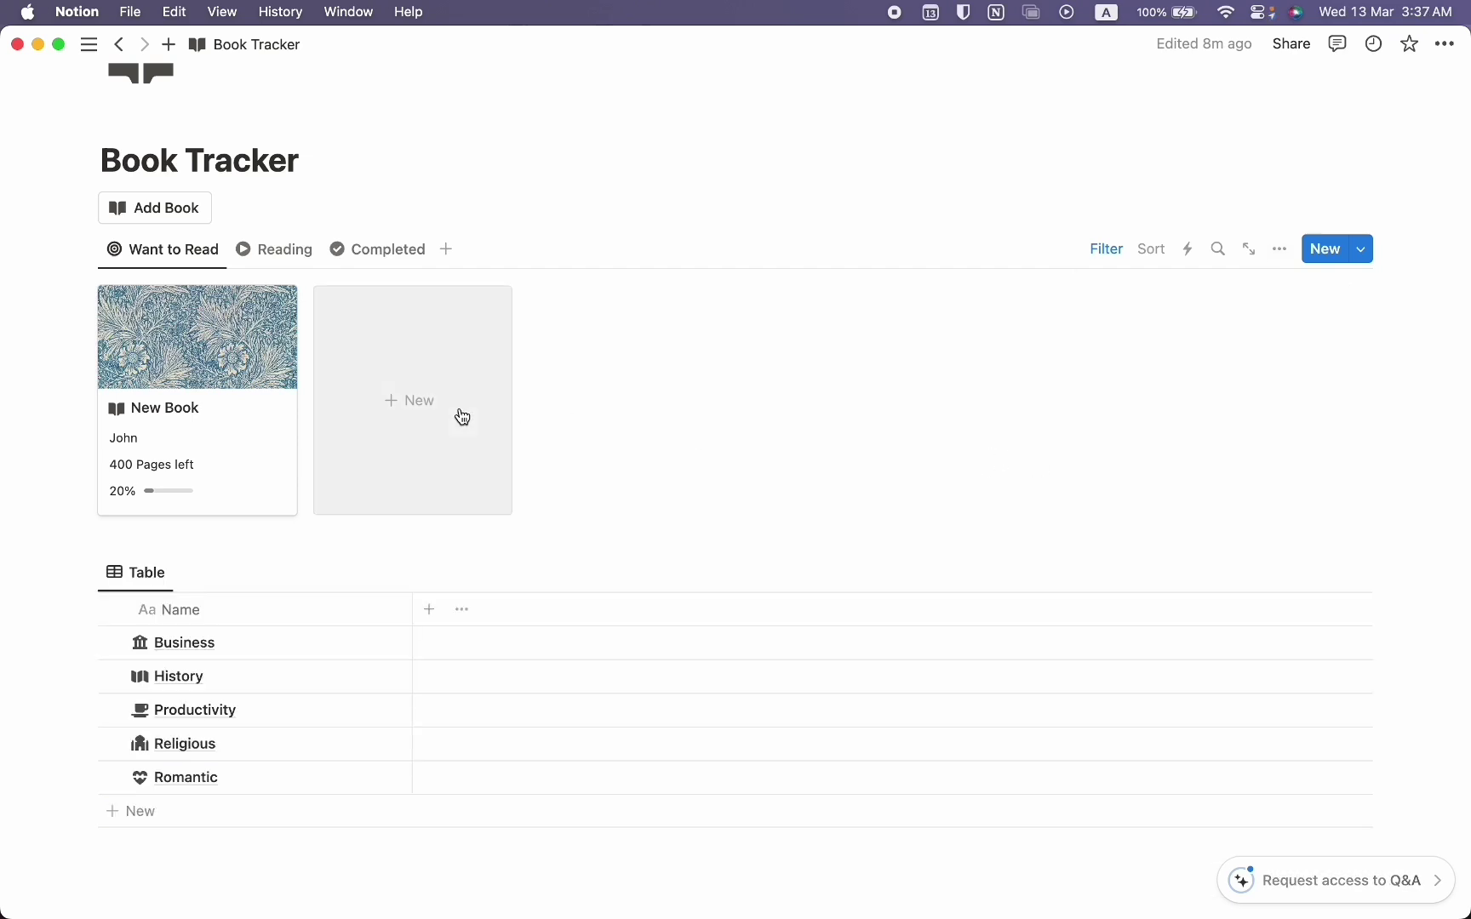
- Set the Want to Read New Book's Categories to Romantic
click(248, 448)
scroll(535, 629, down, 1)
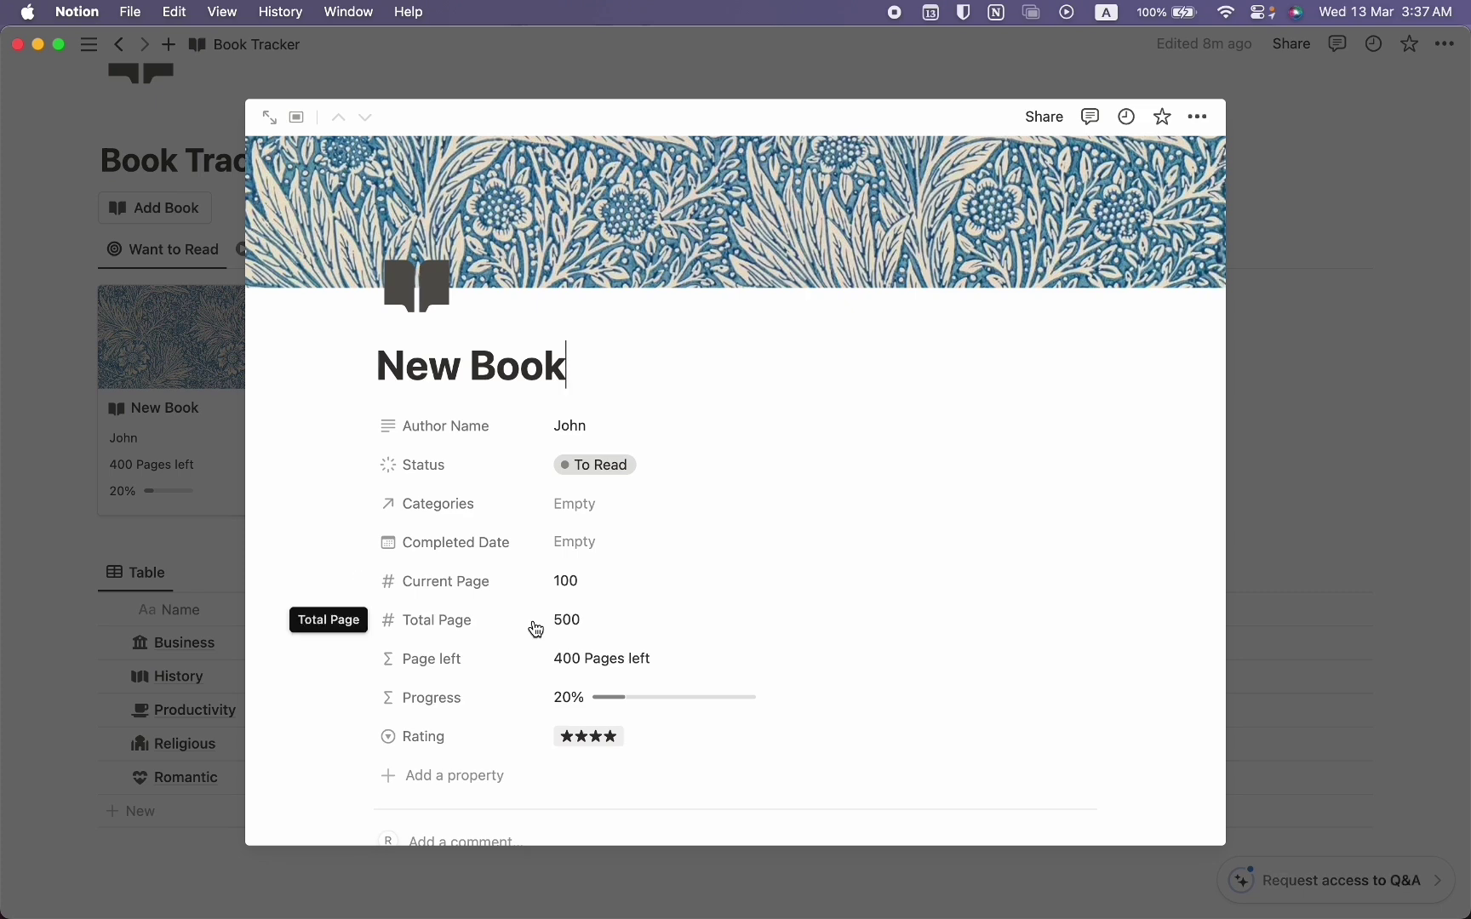
click(661, 506)
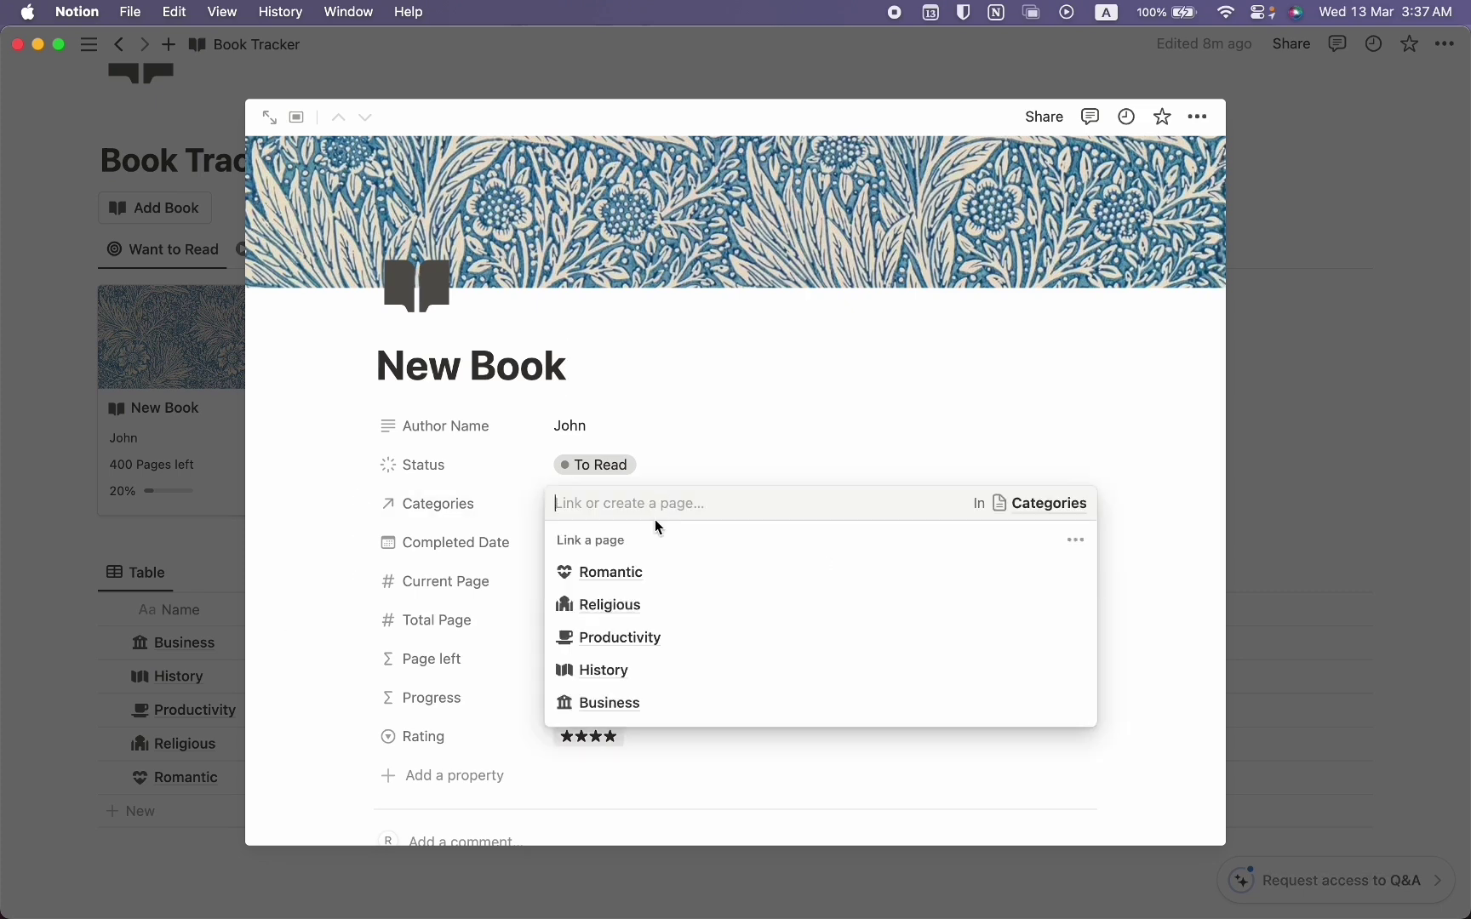
click(608, 572)
click(511, 521)
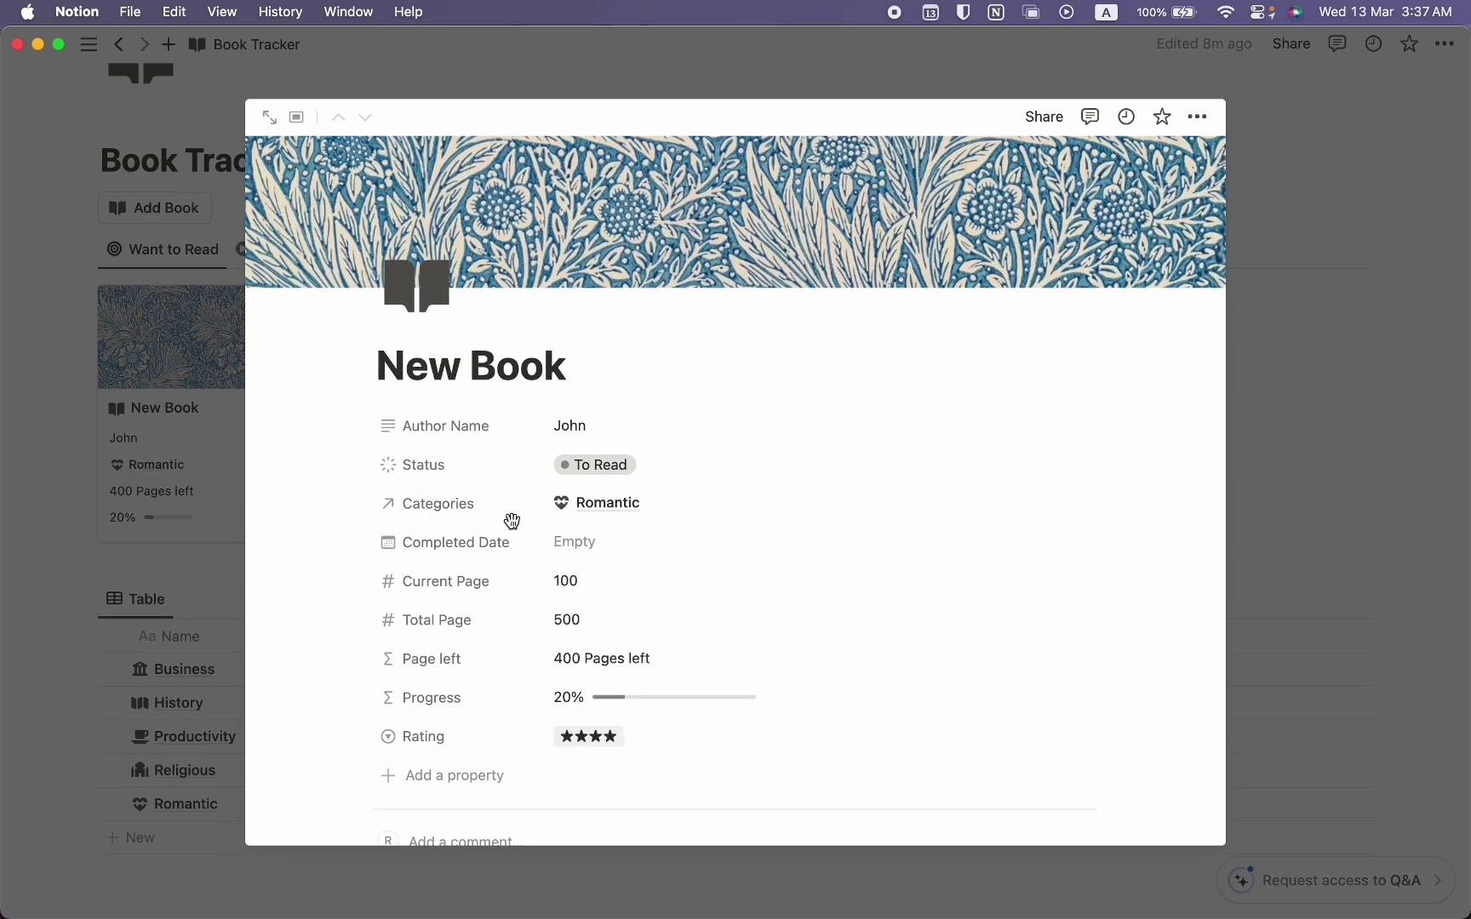
click(183, 553)
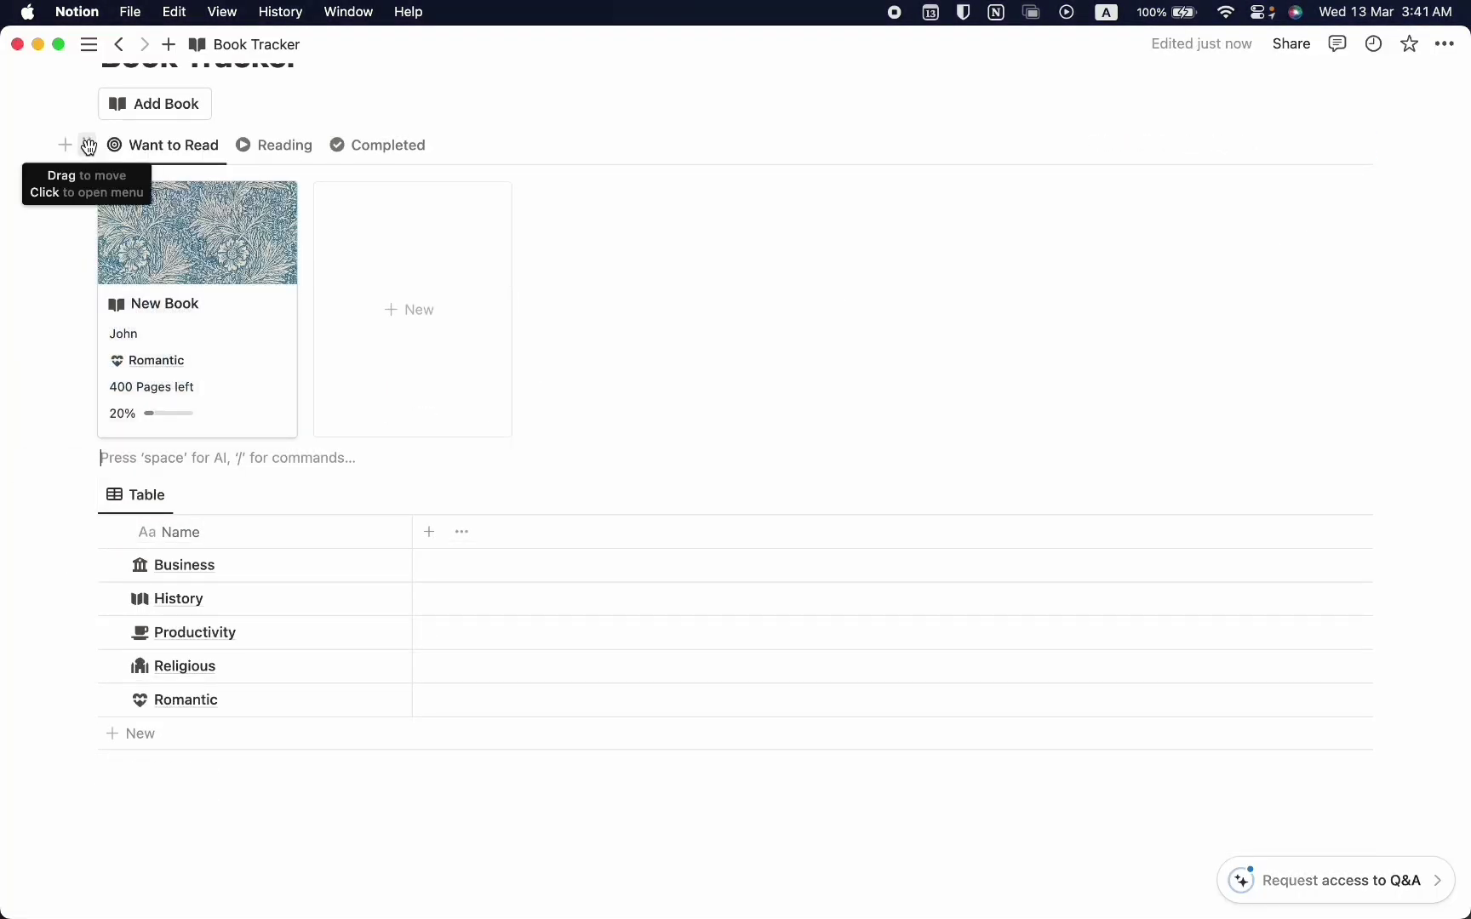
- Duplicate the Book Tracker gallery database with its content
click(87, 145)
mouse_move(170, 136)
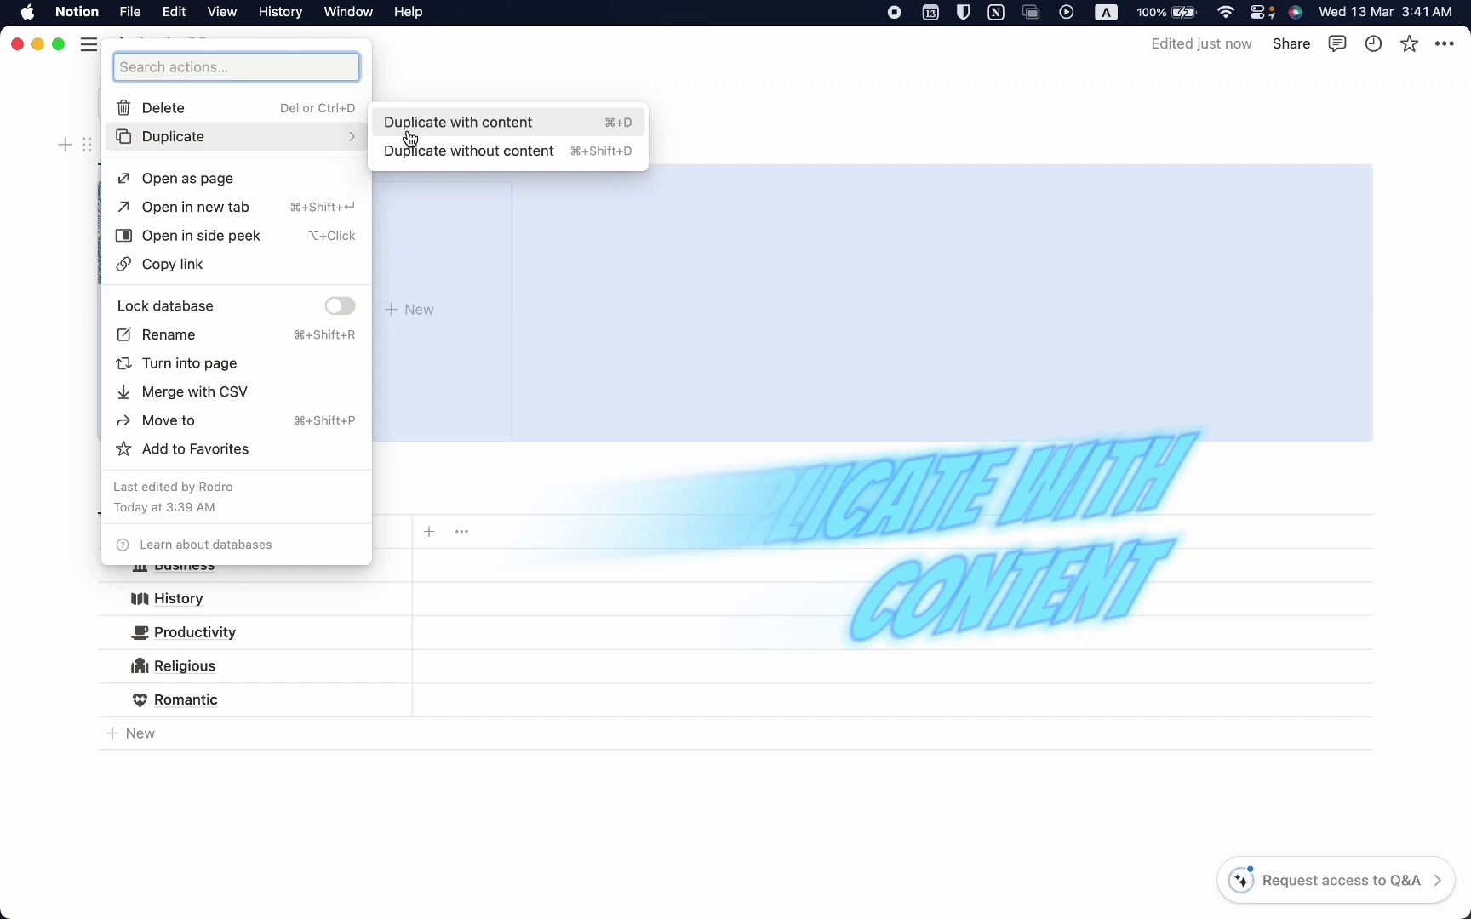
click(521, 123)
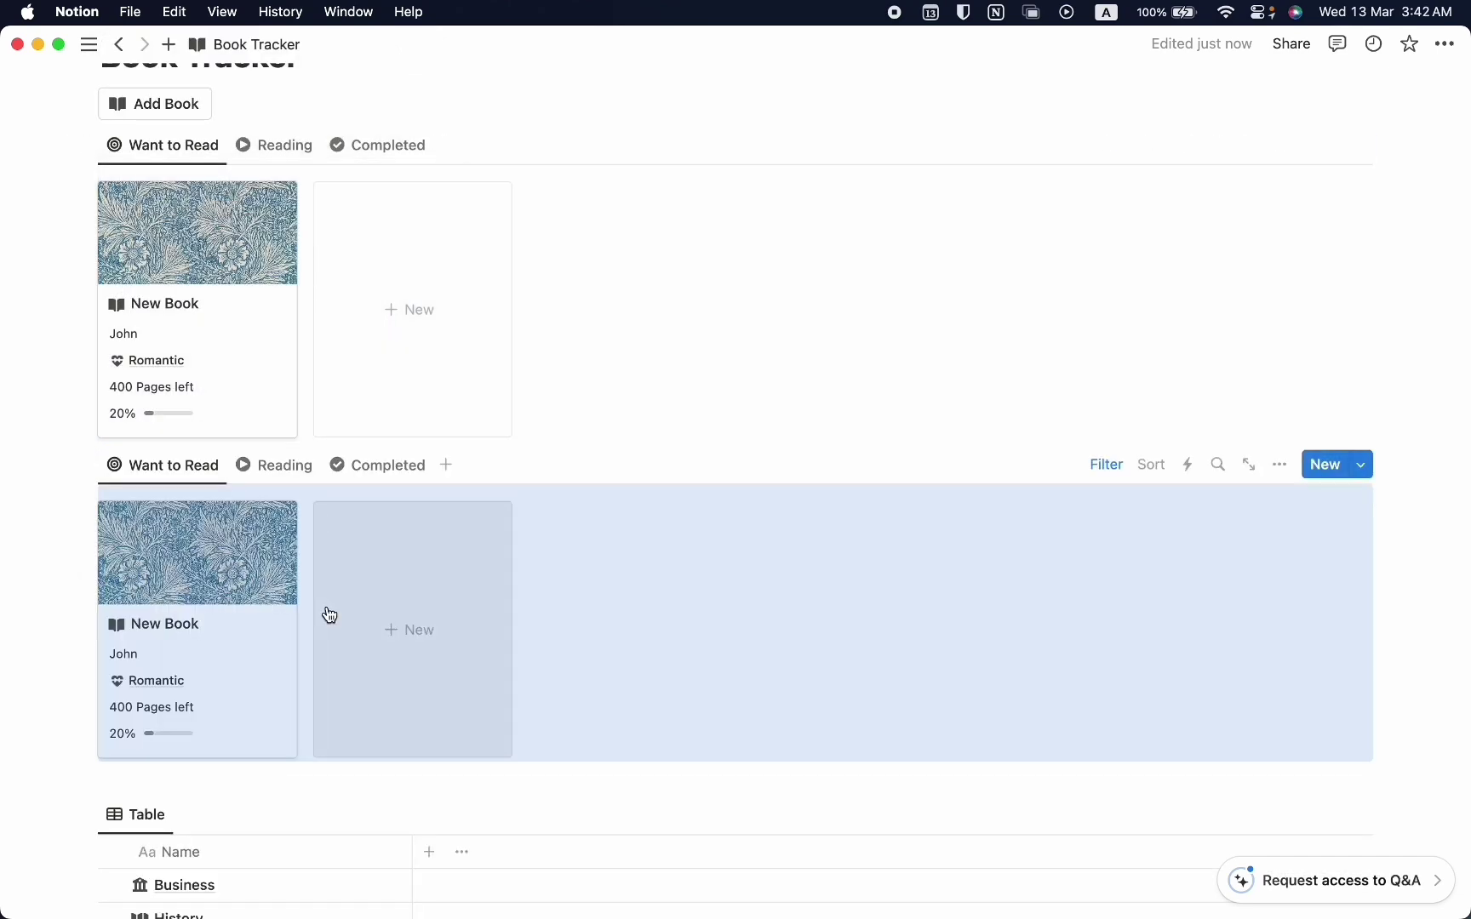
scroll(325, 610, down, 1)
click(457, 727)
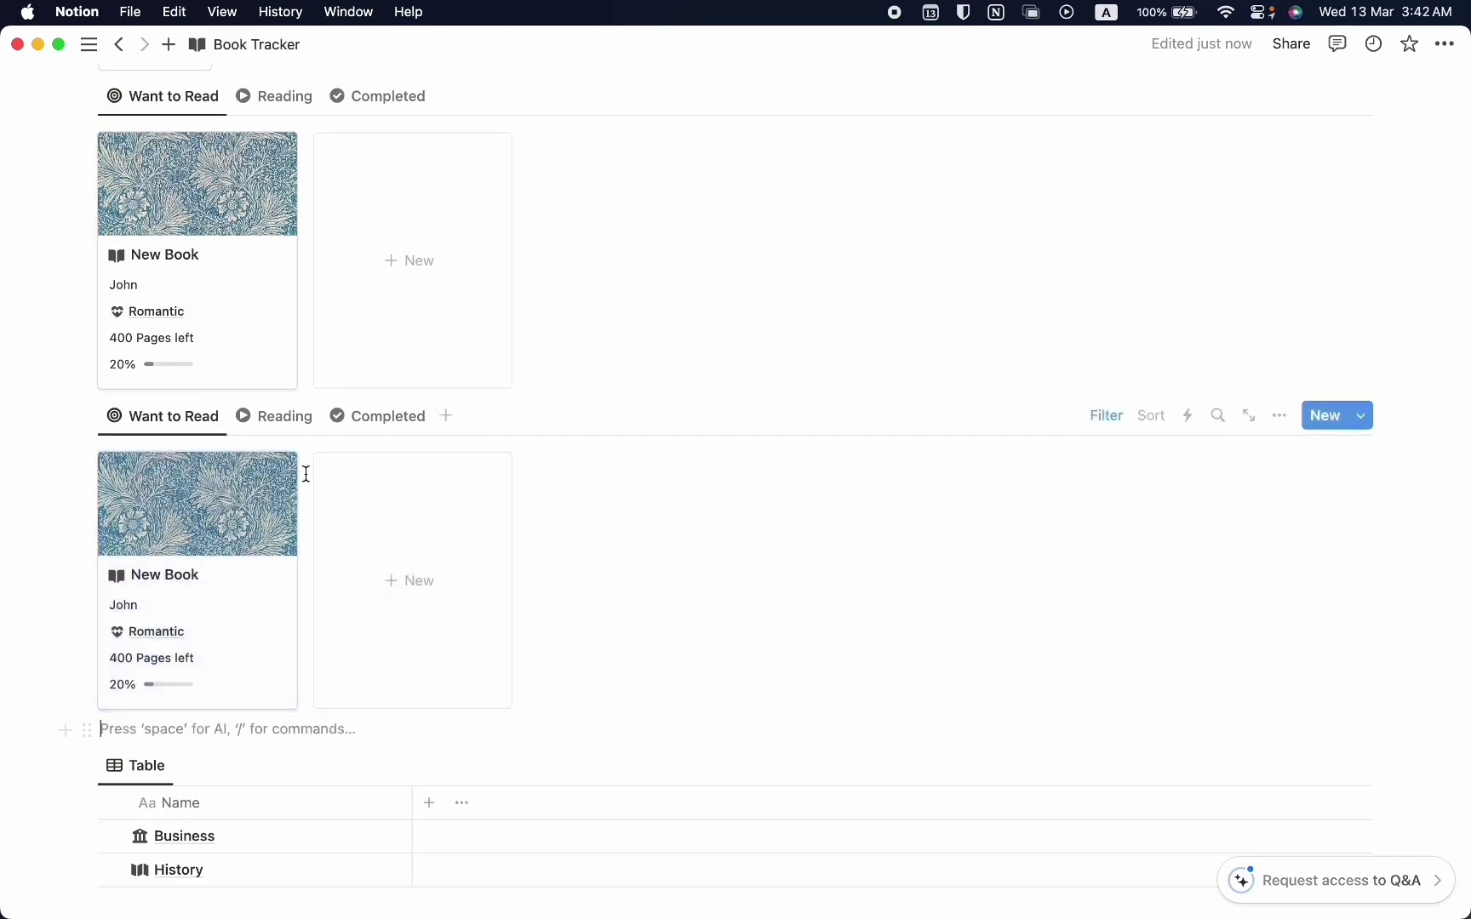
- Delete the Reading view from the duplicated gallery
right_click(279, 426)
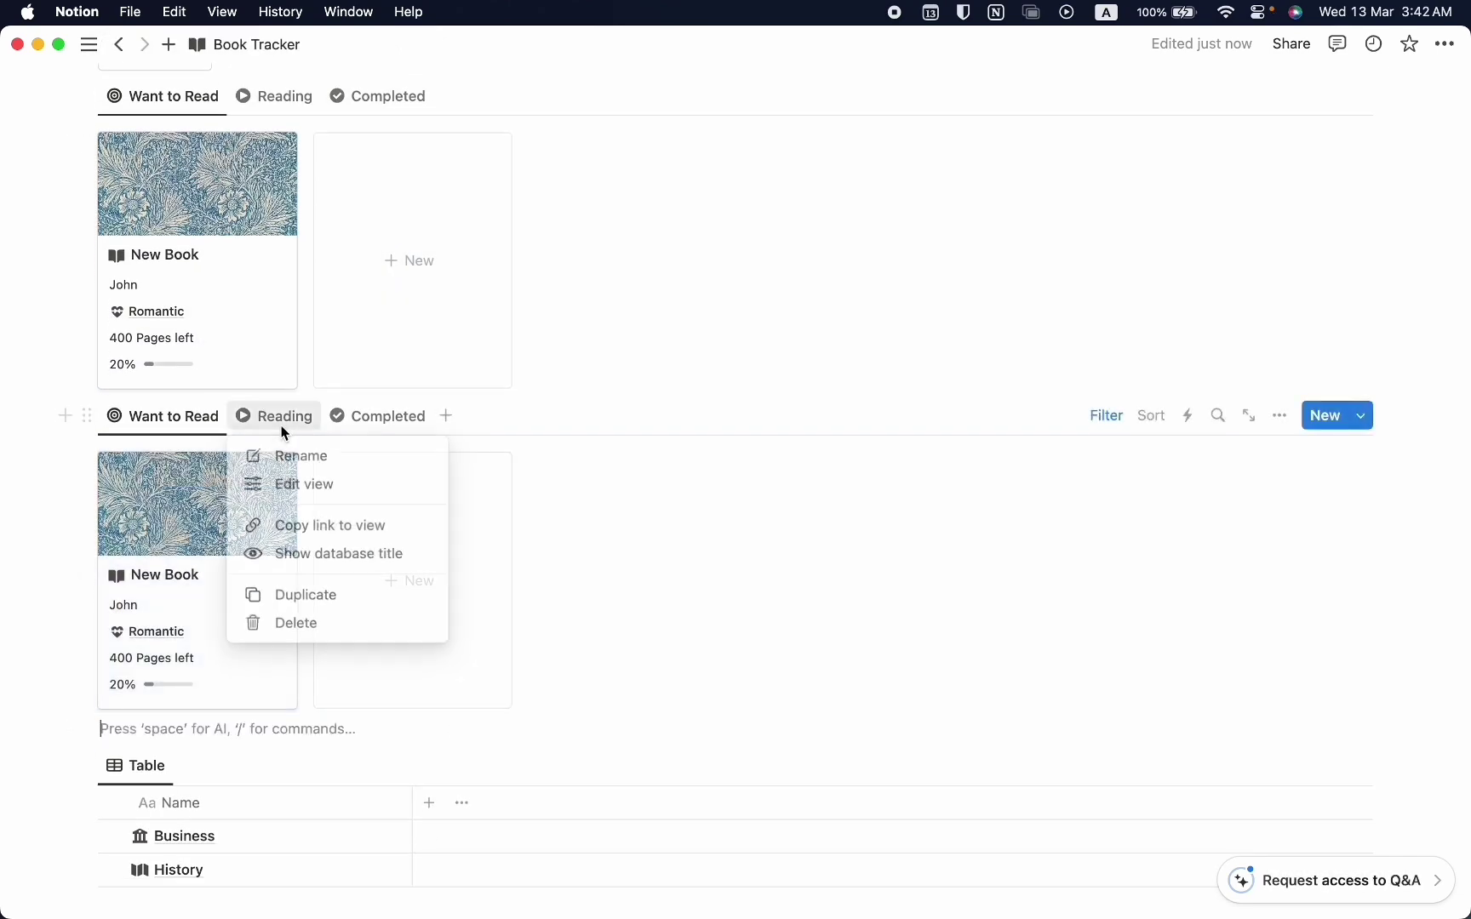
click(314, 619)
click(694, 485)
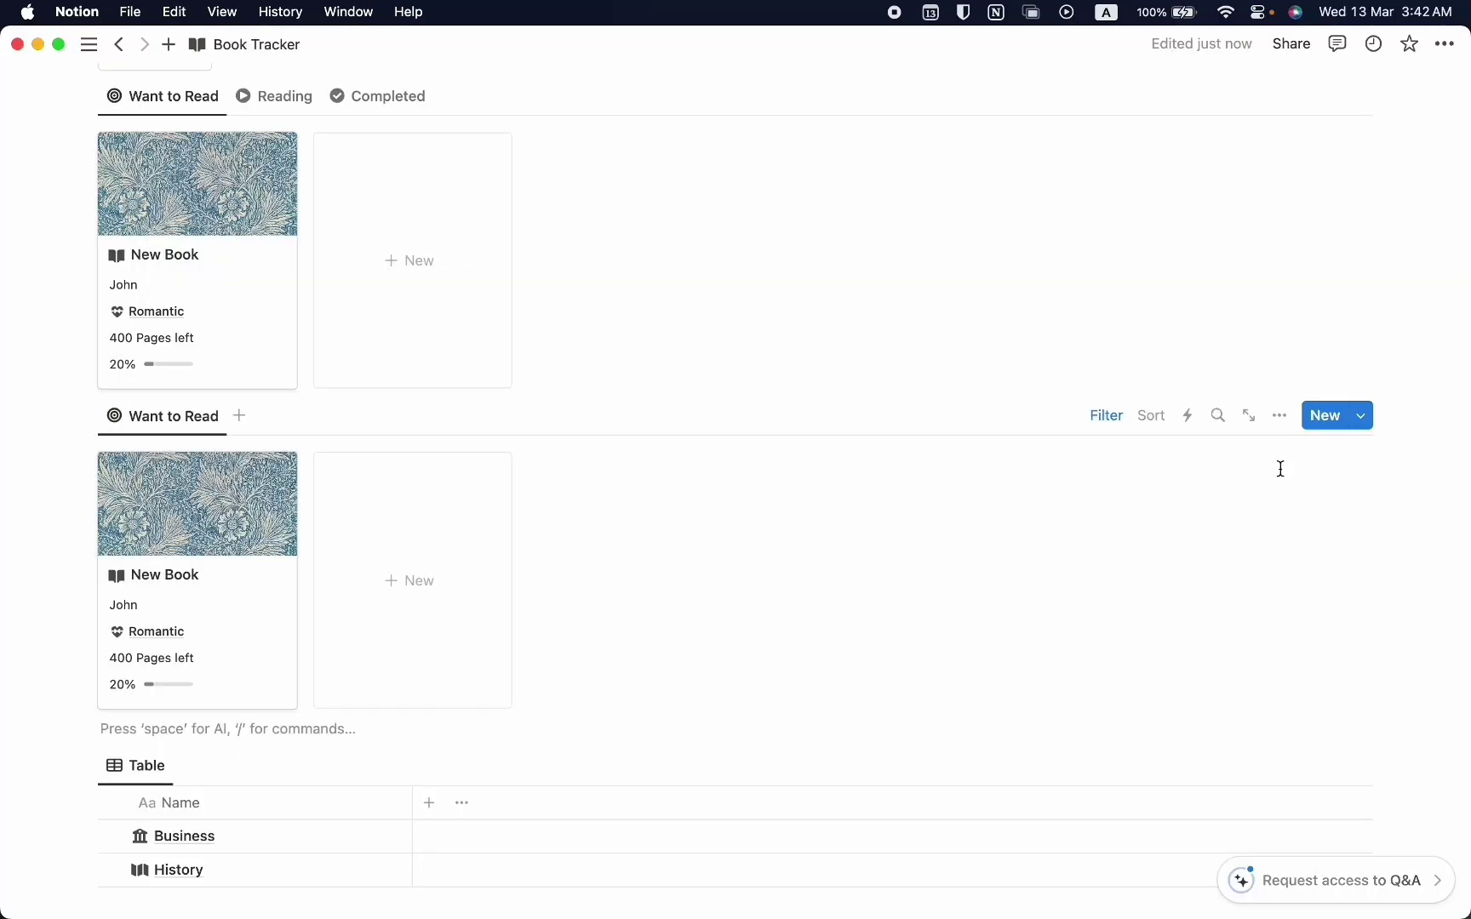
click(1283, 421)
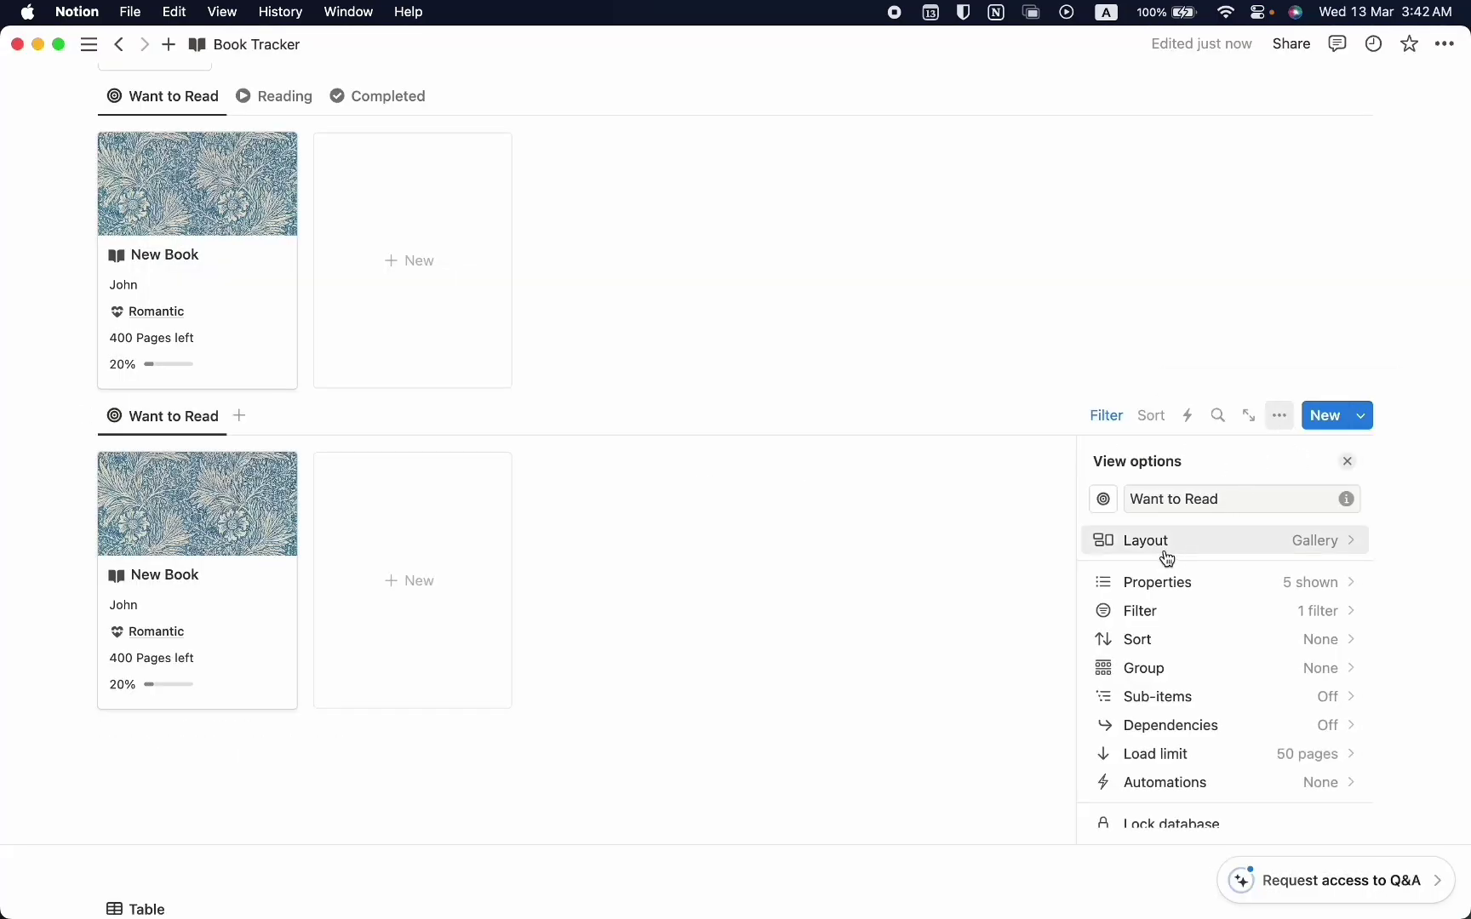
- Change the second Want to Read view's layout to Board, grouped by Categories
click(1207, 548)
click(1226, 536)
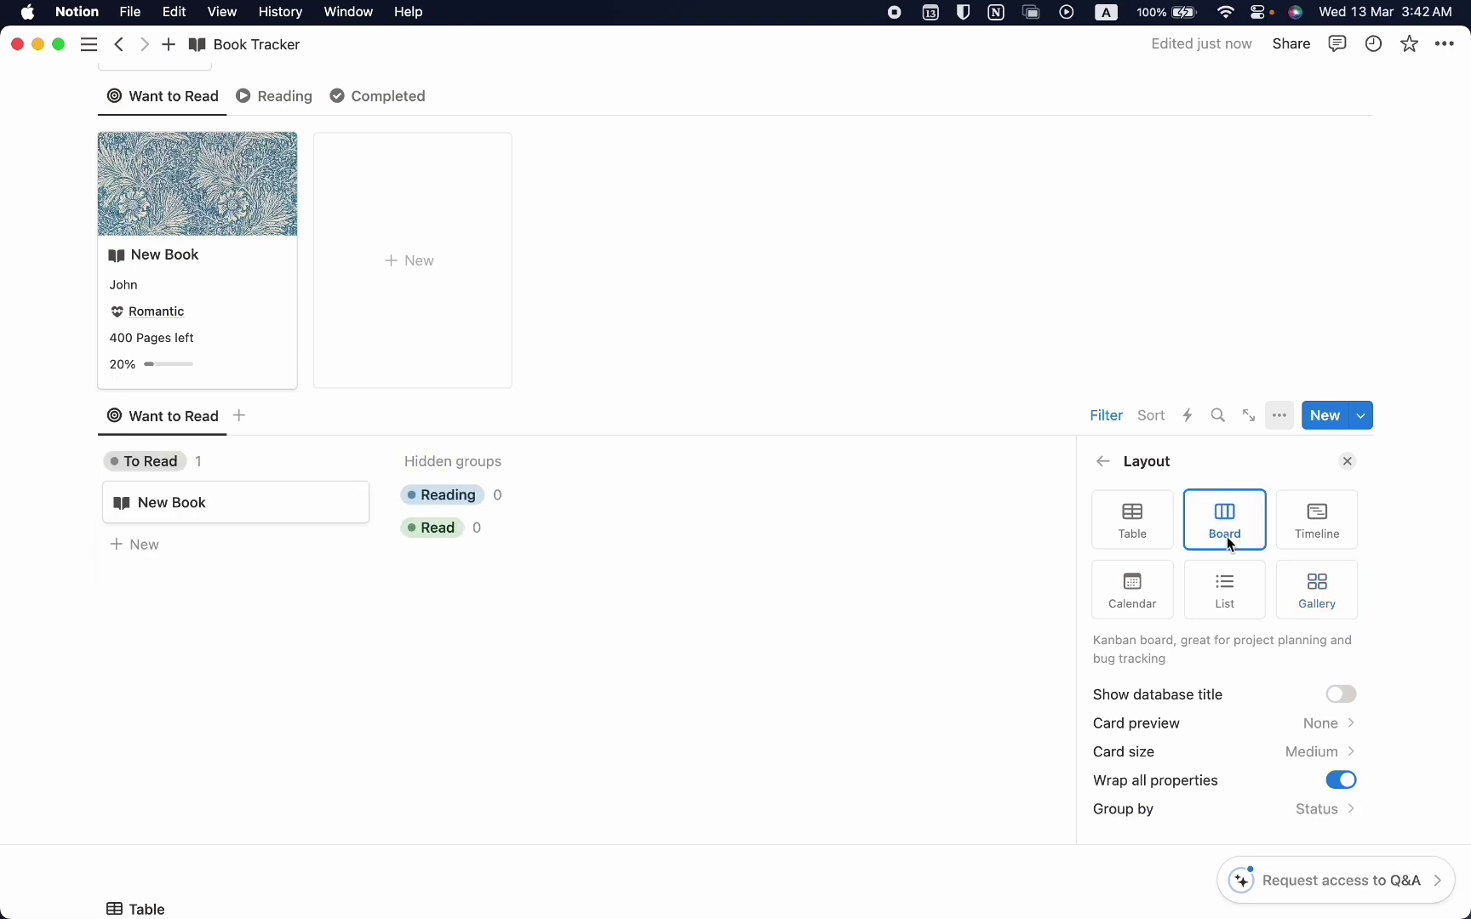
scroll(1239, 712, down, 2)
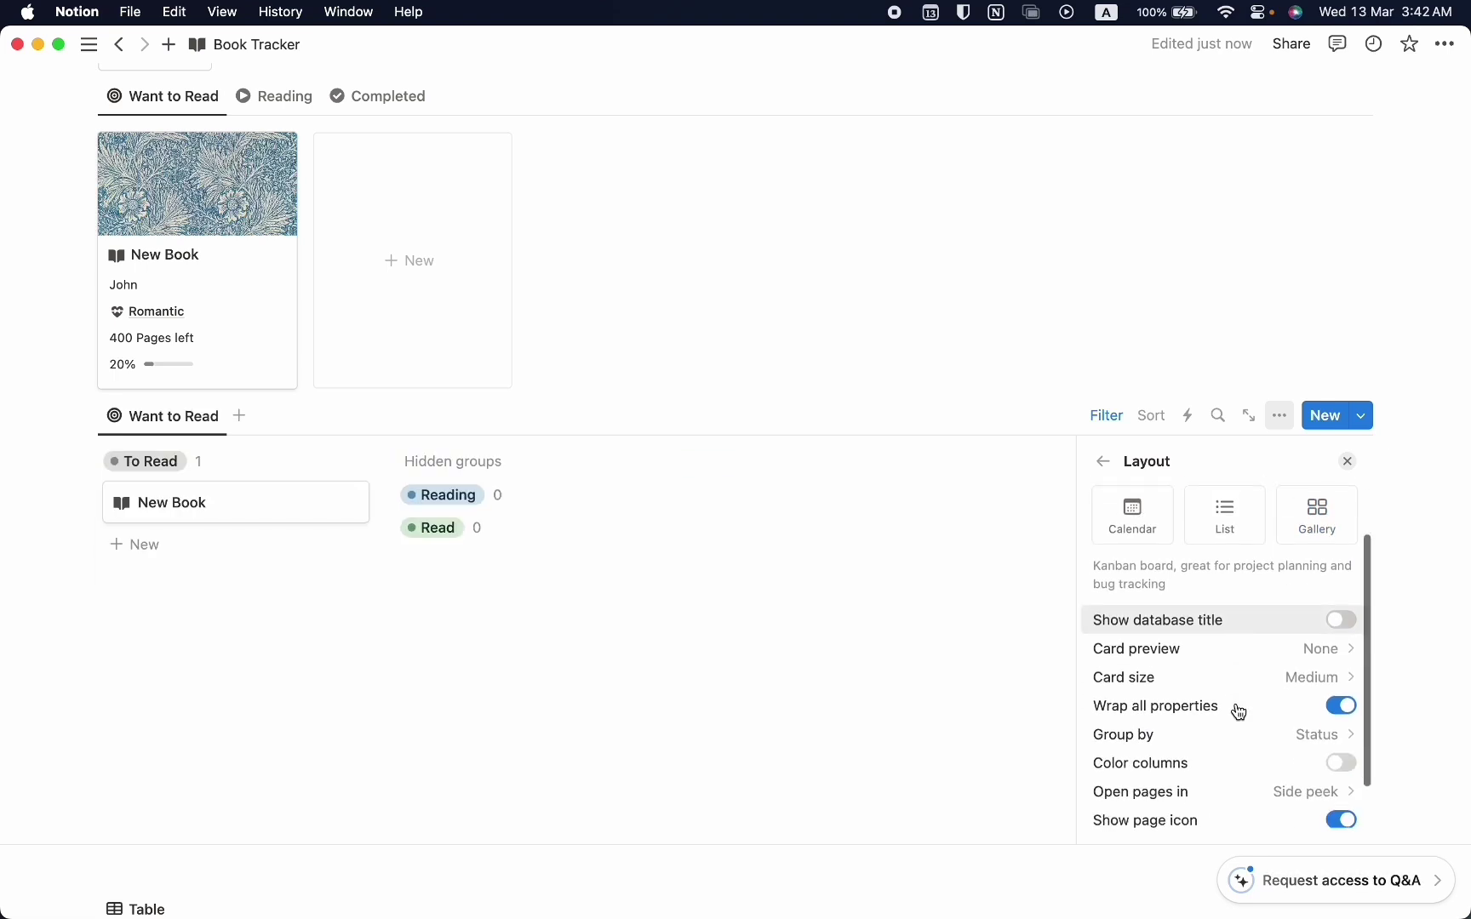
click(1281, 735)
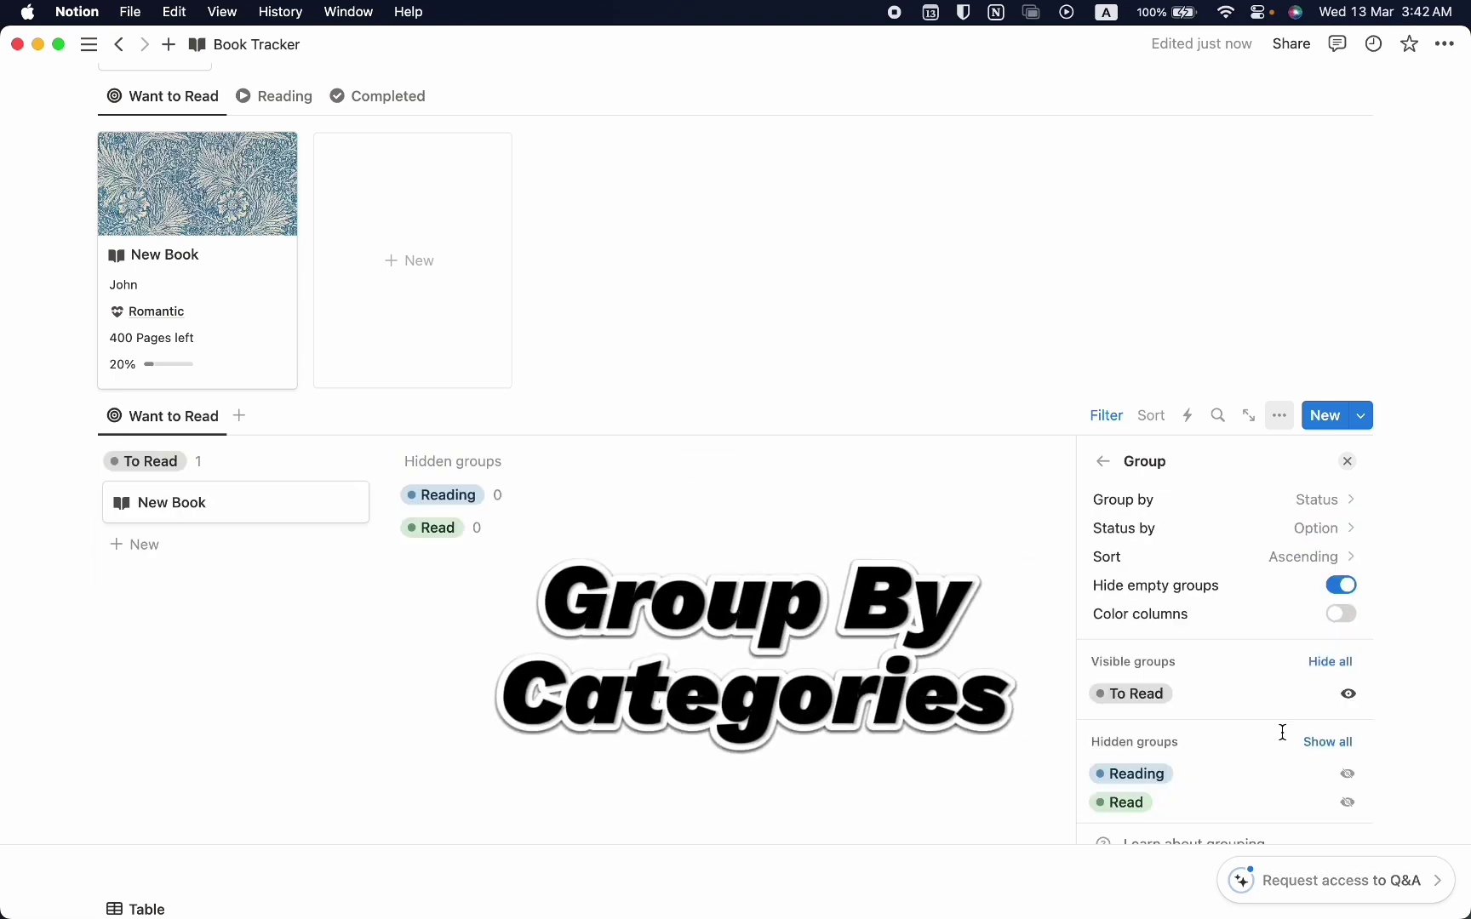
click(1315, 506)
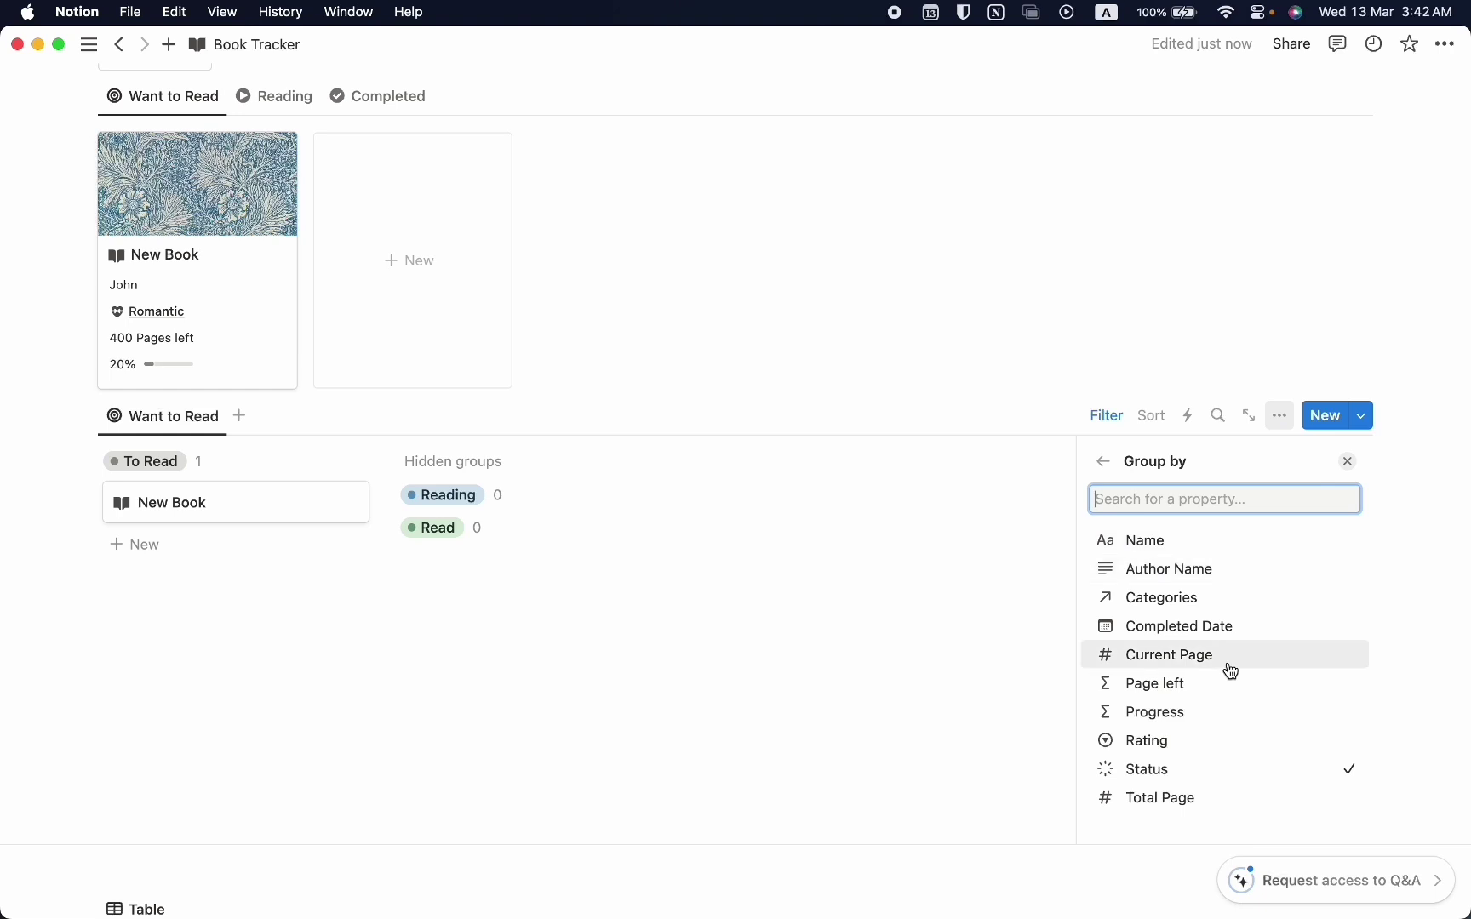
click(1185, 598)
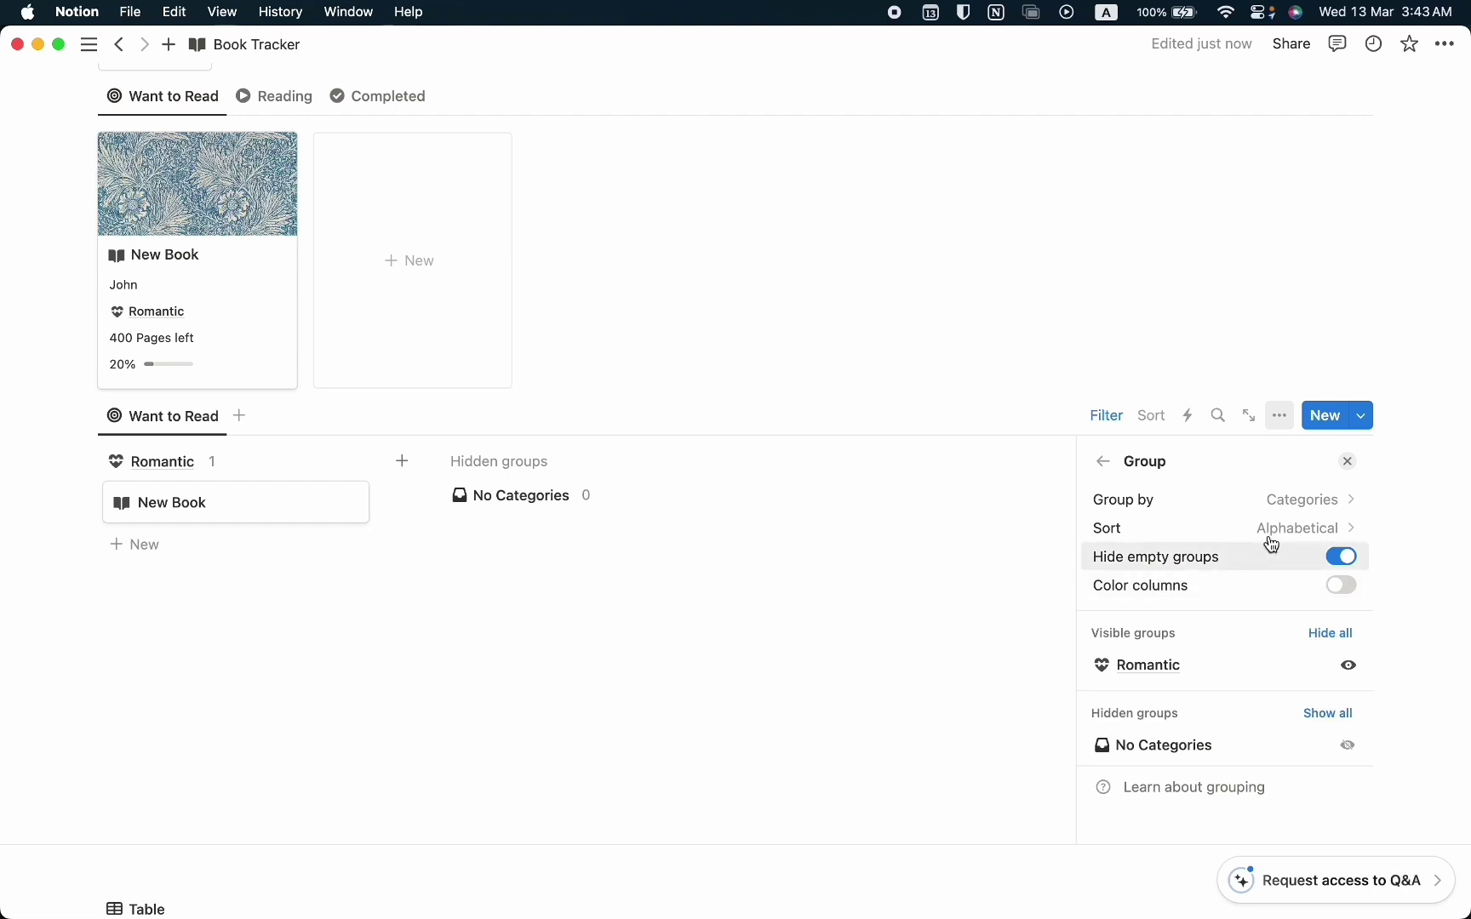
click(1350, 465)
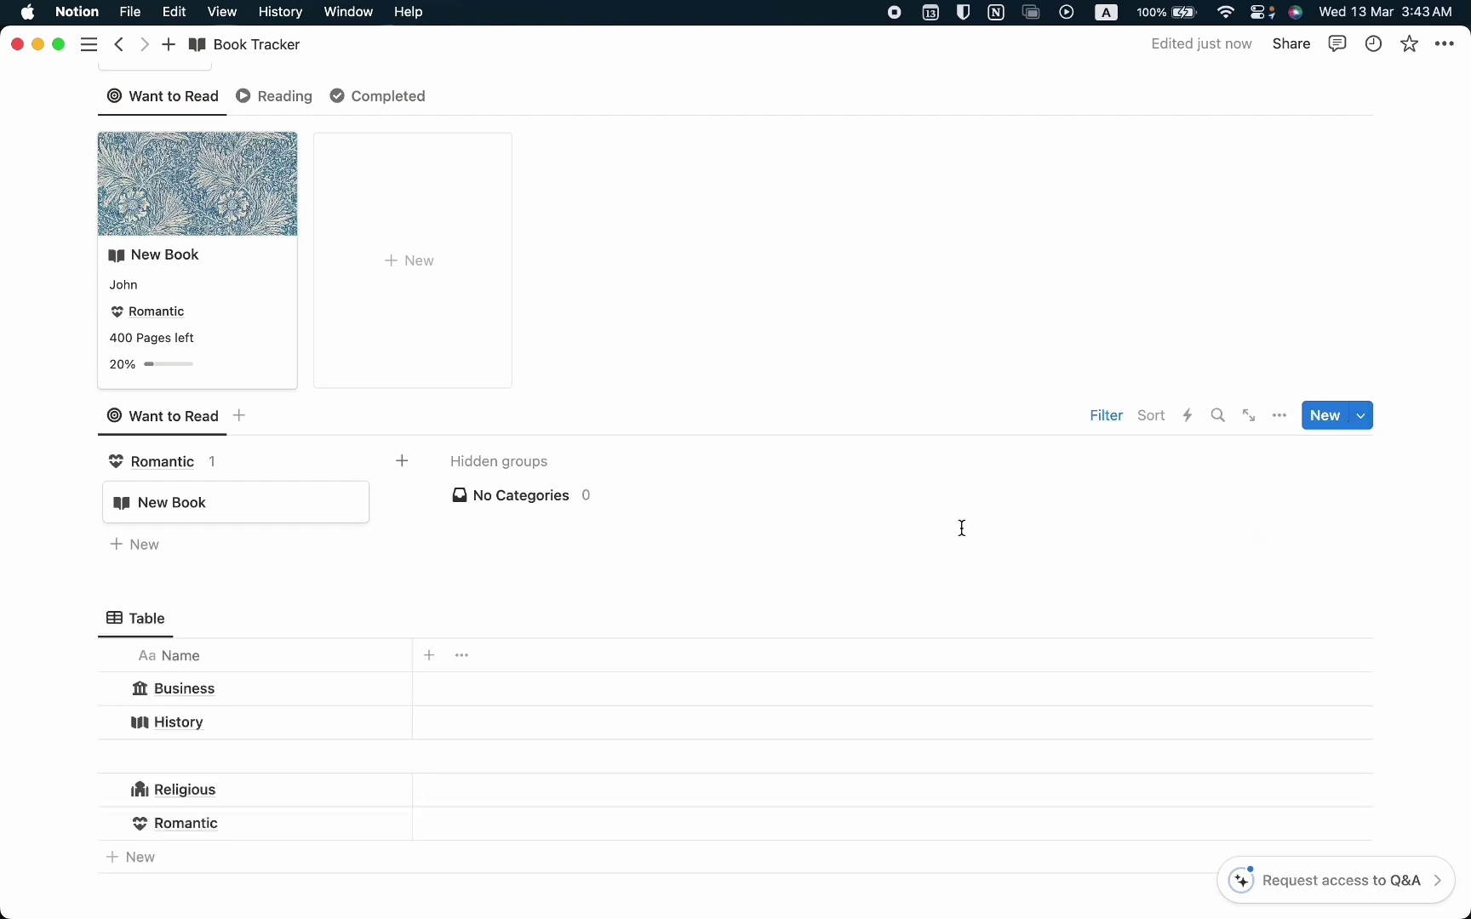
click(1281, 417)
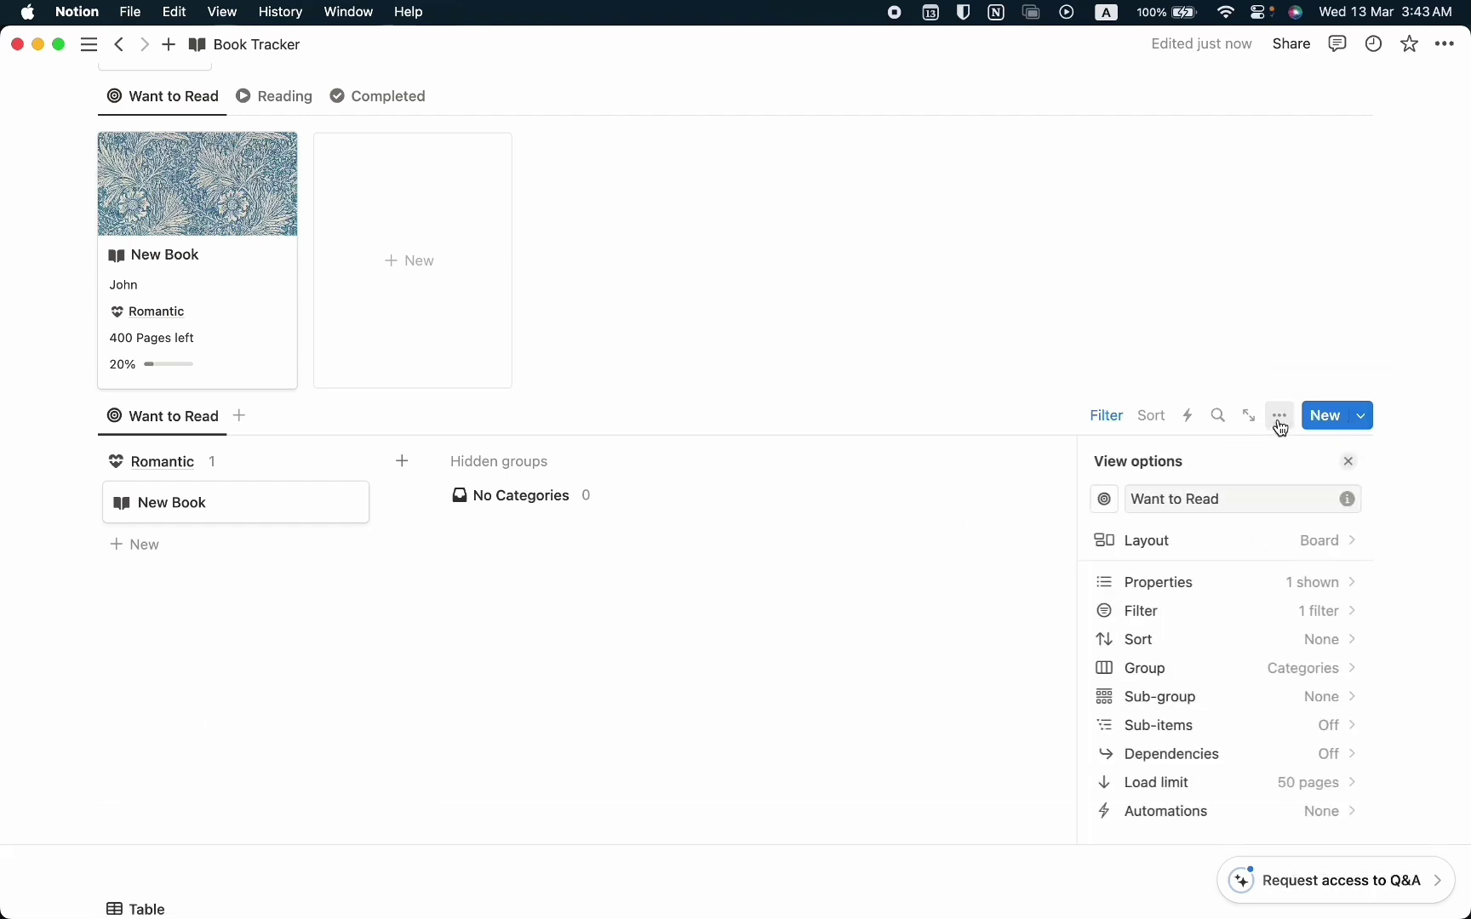
- Show Author Name, Categories and Progress on board cards, with Author Name first
click(1263, 587)
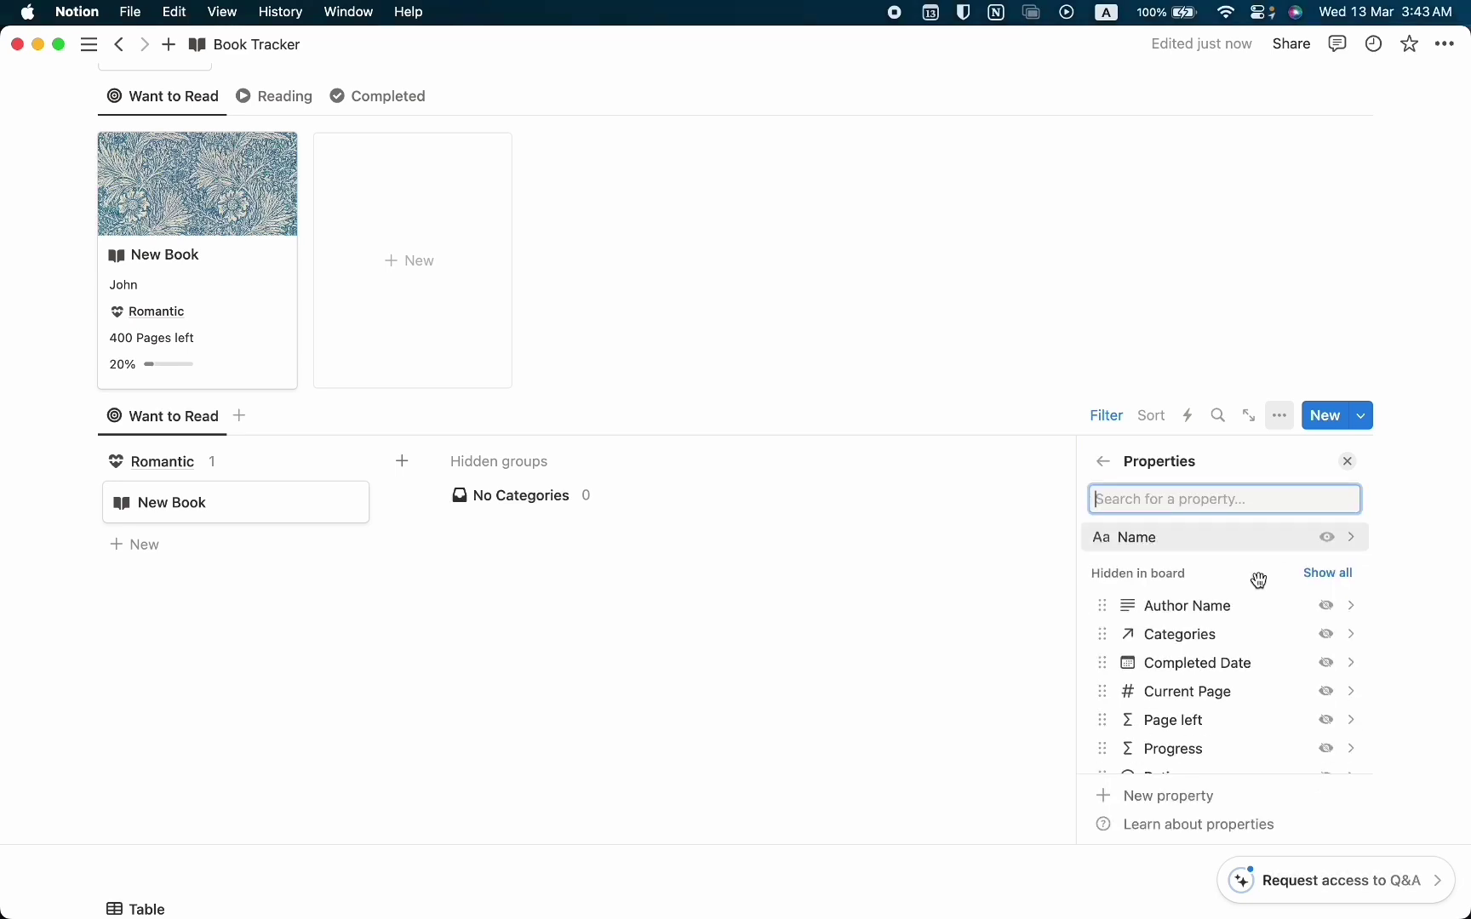
click(1327, 634)
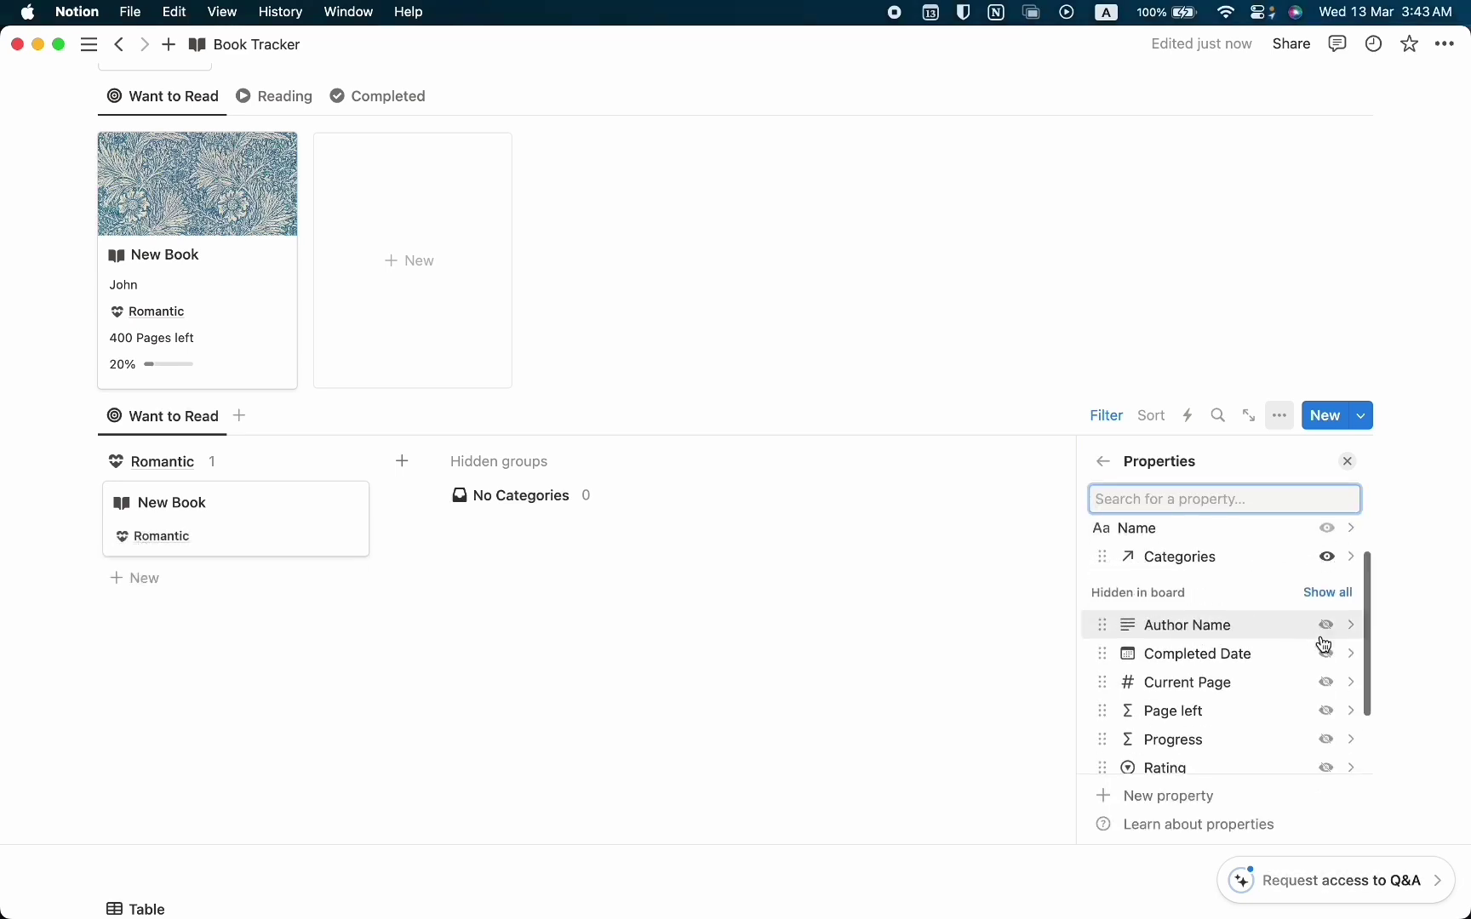
scroll(1324, 645, down, 2)
click(1327, 690)
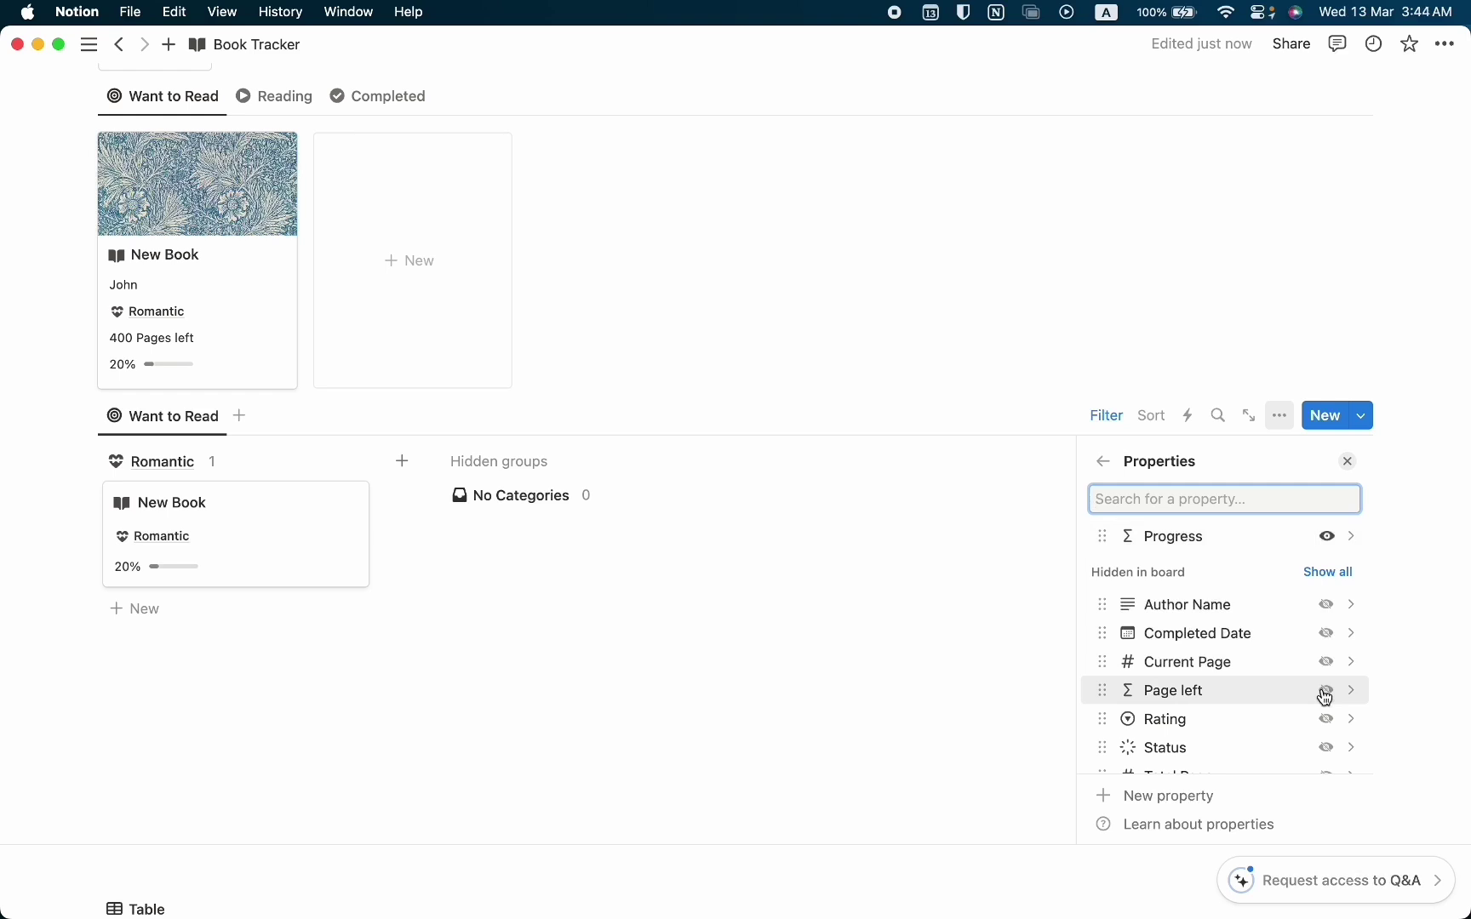
click(1326, 604)
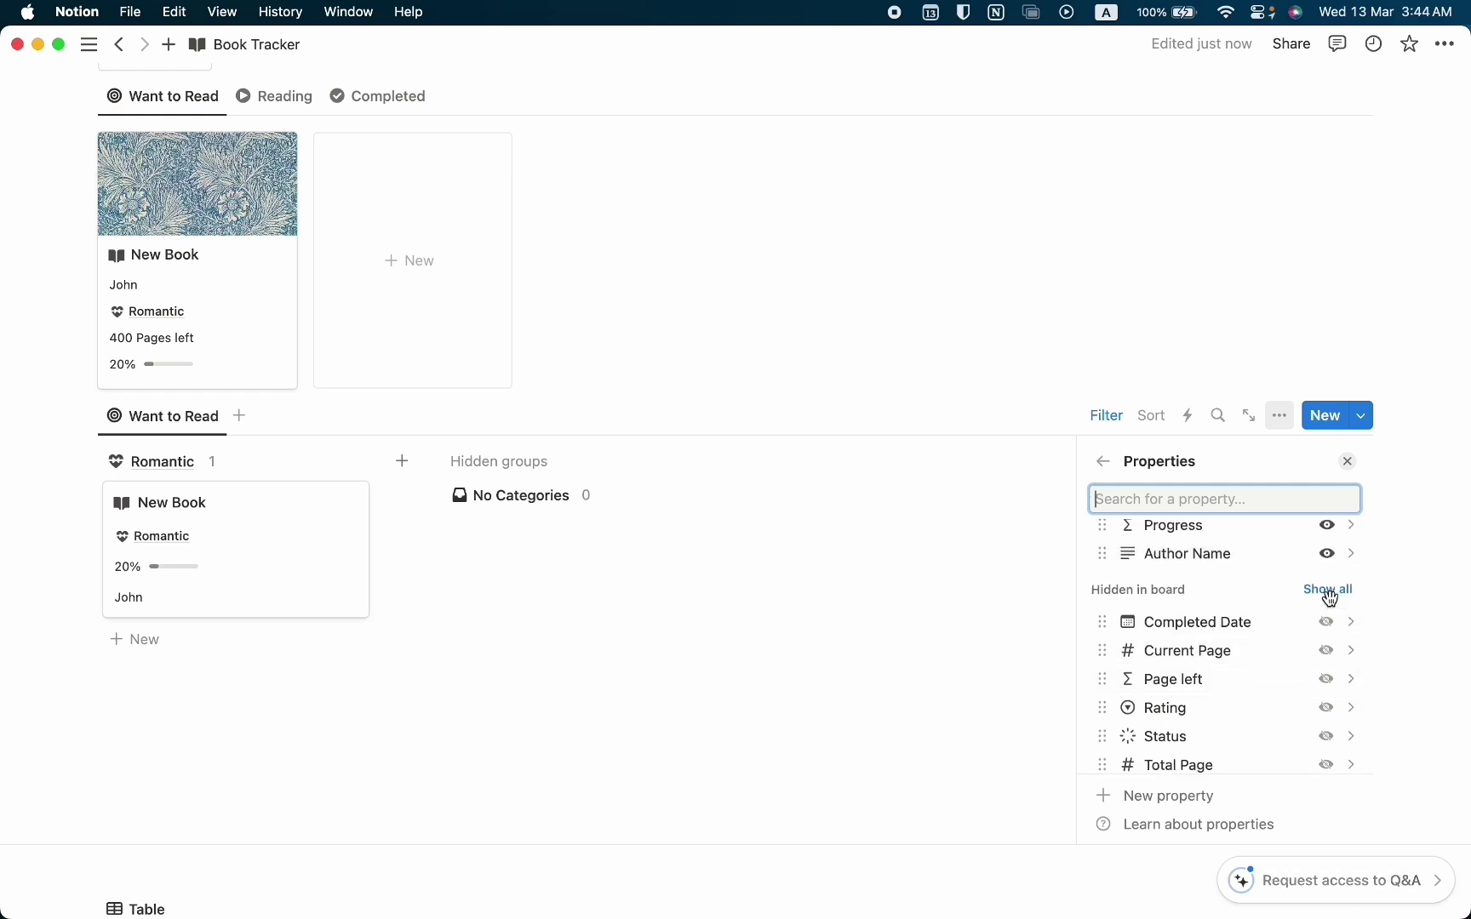
scroll(1327, 579, up, 3)
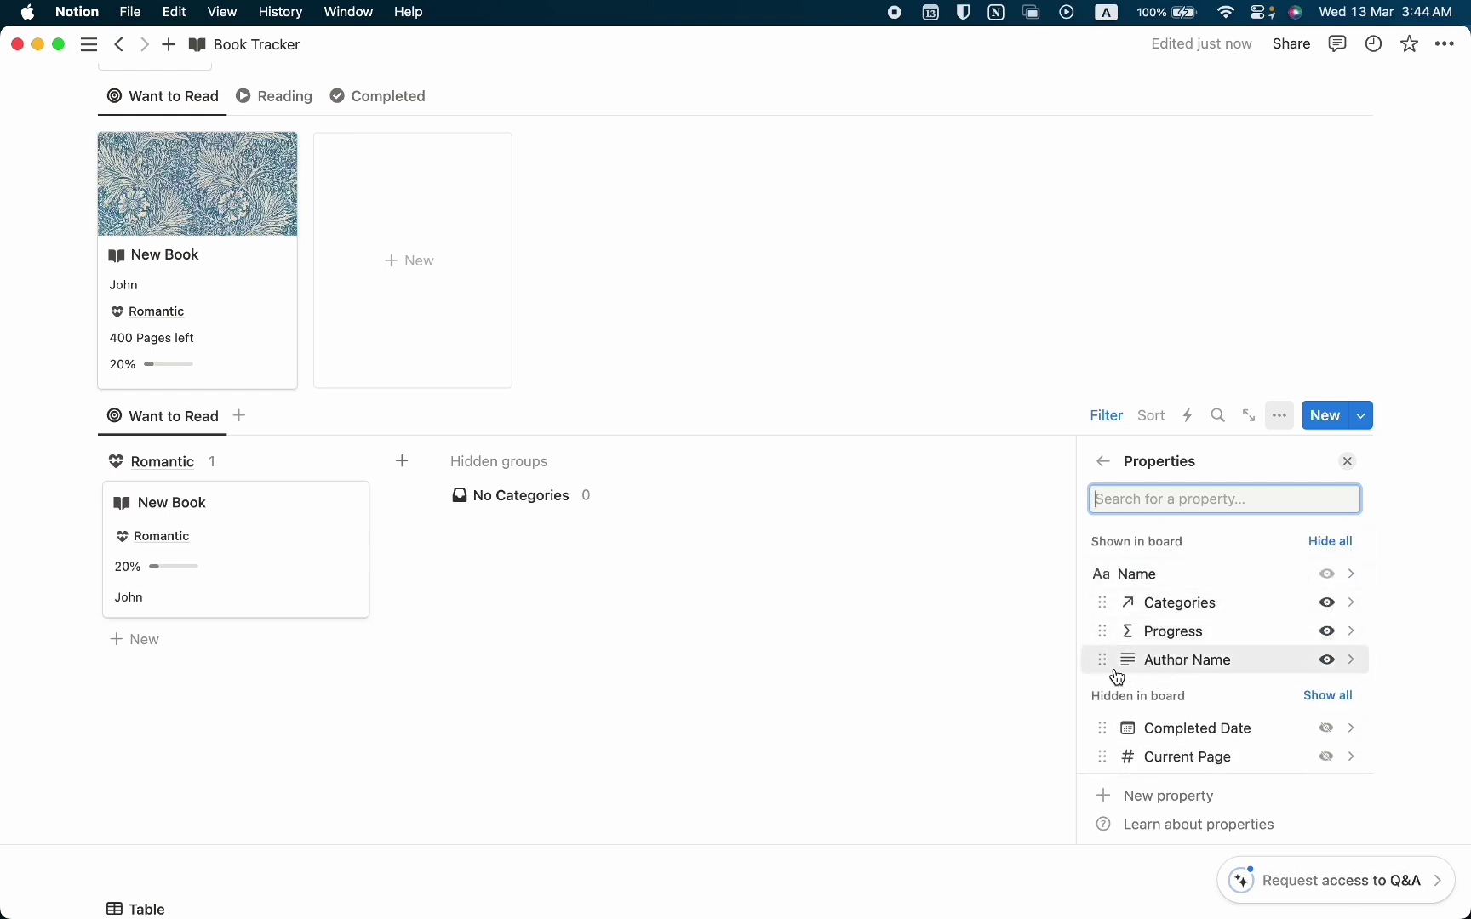
drag(1104, 662, 1103, 604)
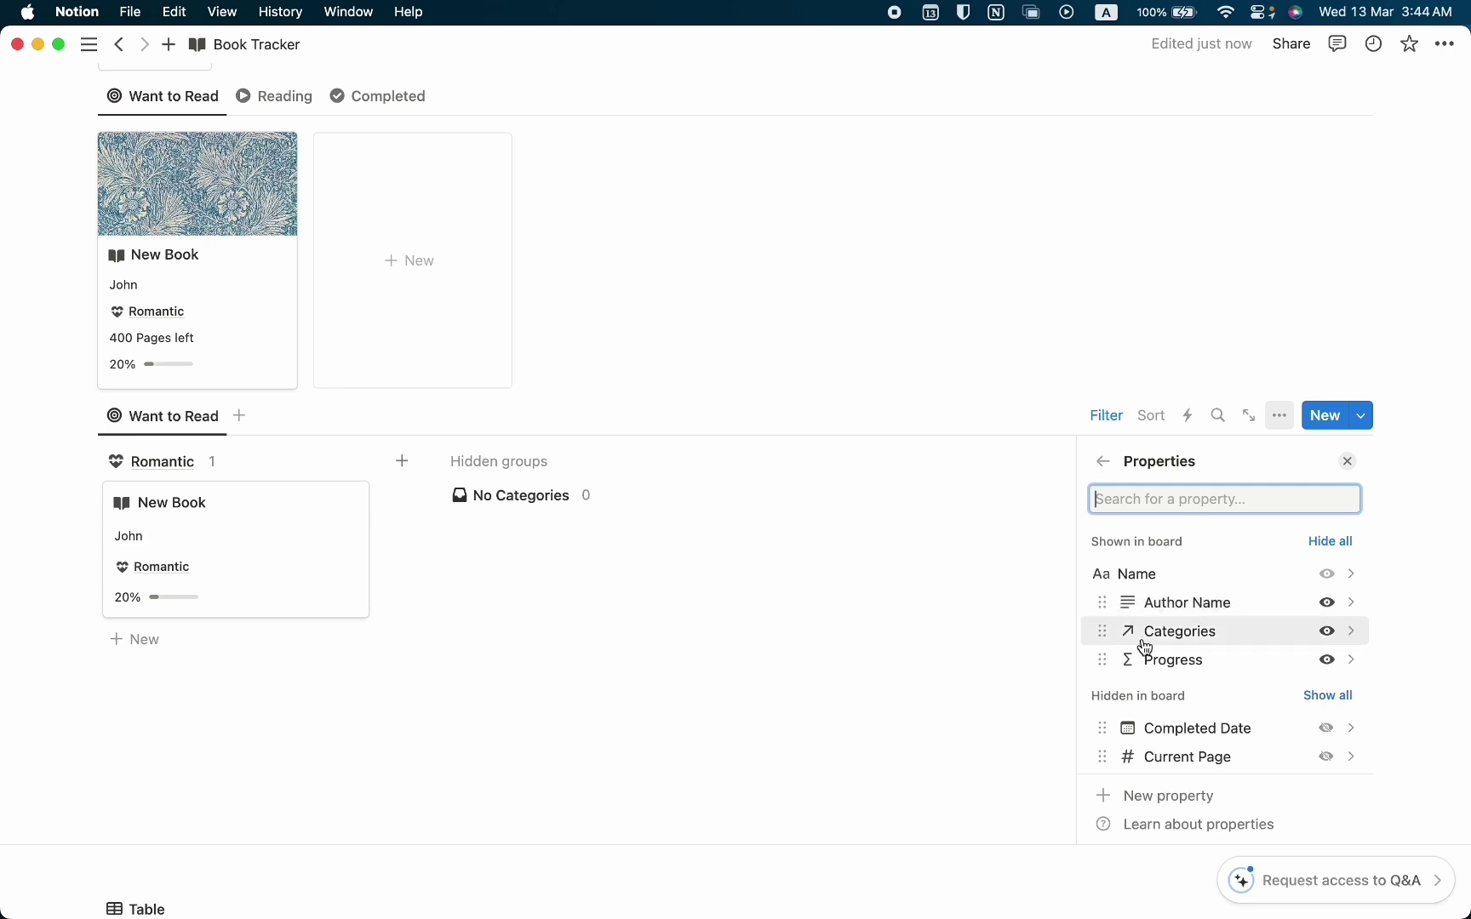
click(1348, 462)
scroll(1043, 655, down, 4)
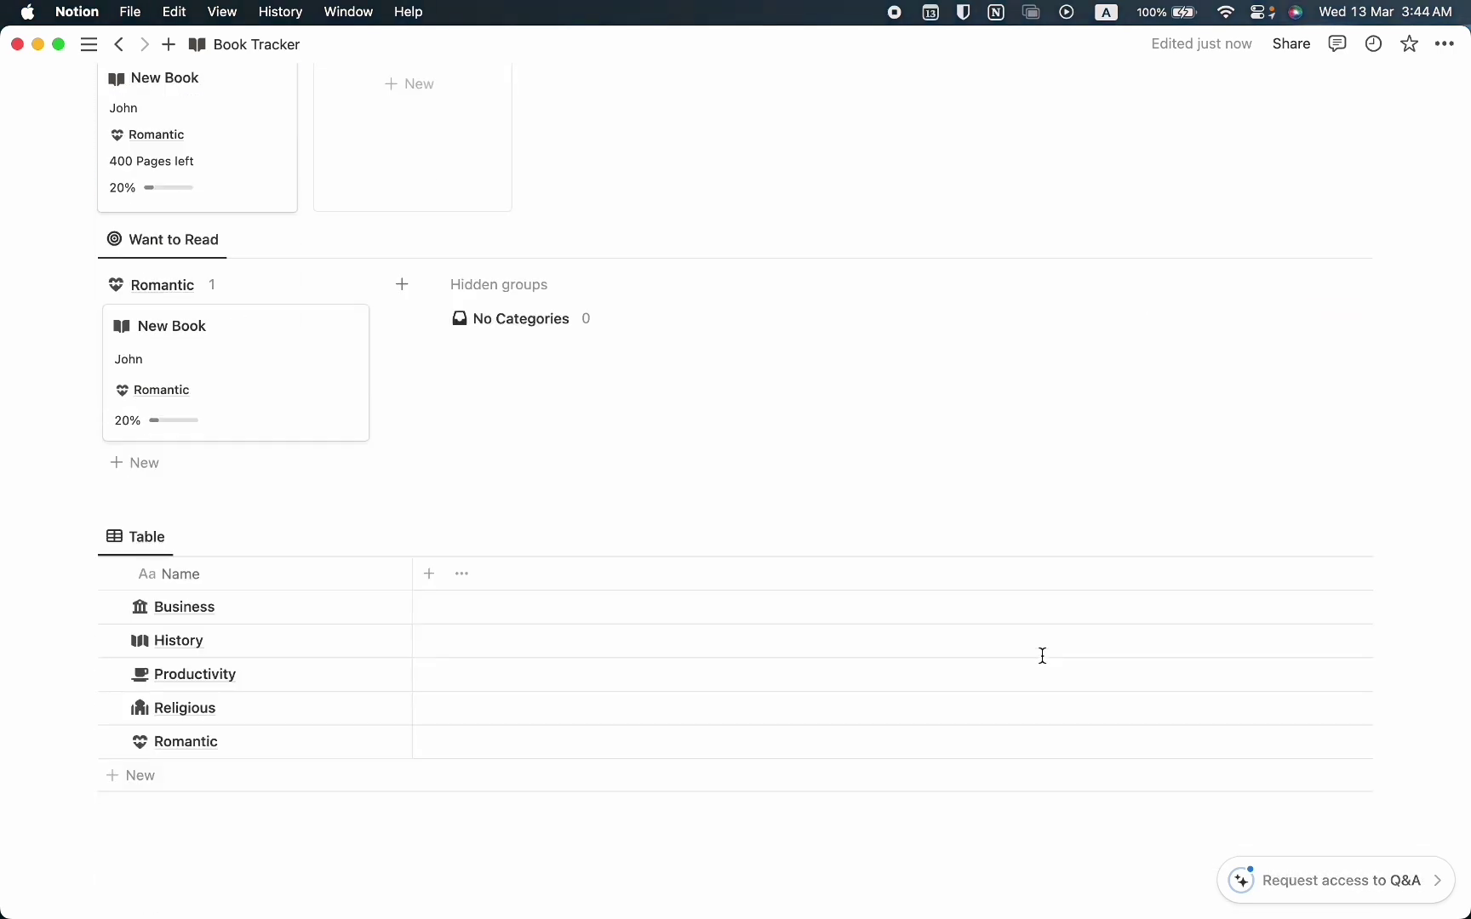
- Insert a new sub-page titled 'Categories' below the Categories table
click(278, 847)
text(/)
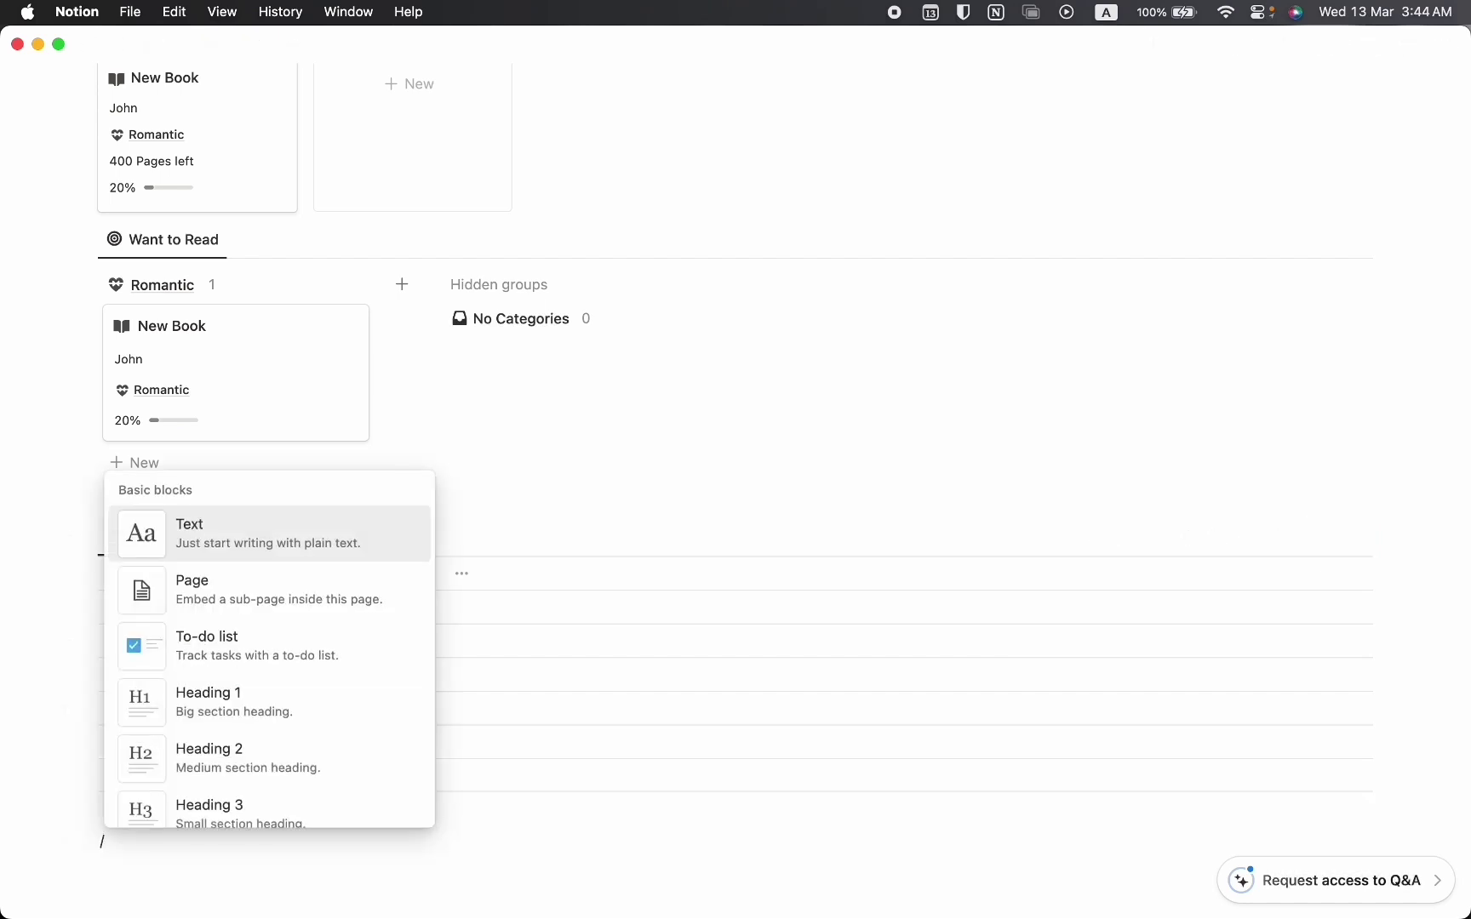
text(page)
key(Return)
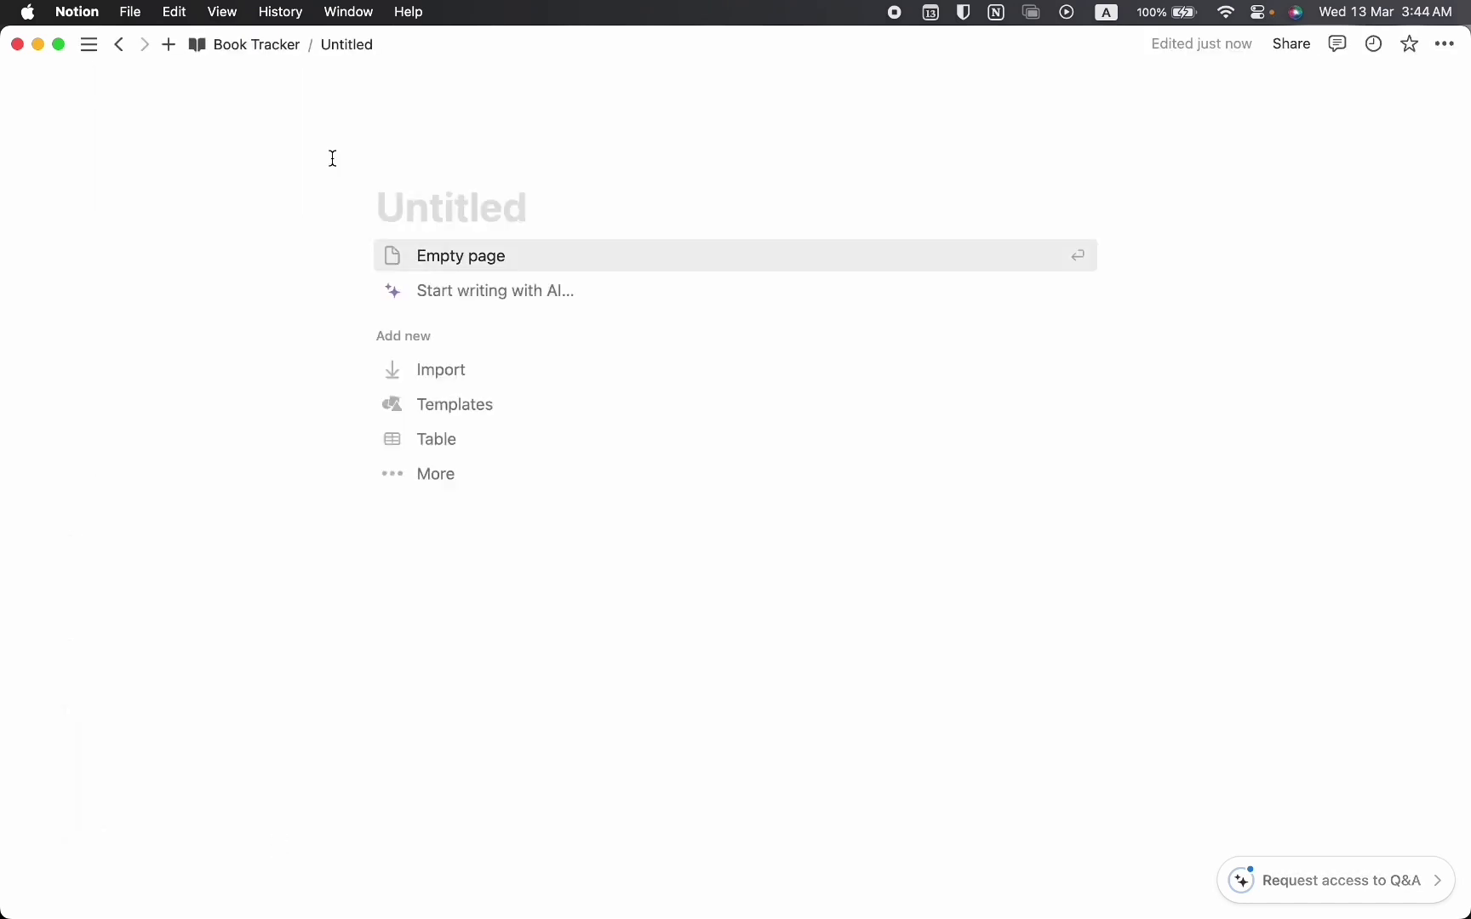
text(Categorie)
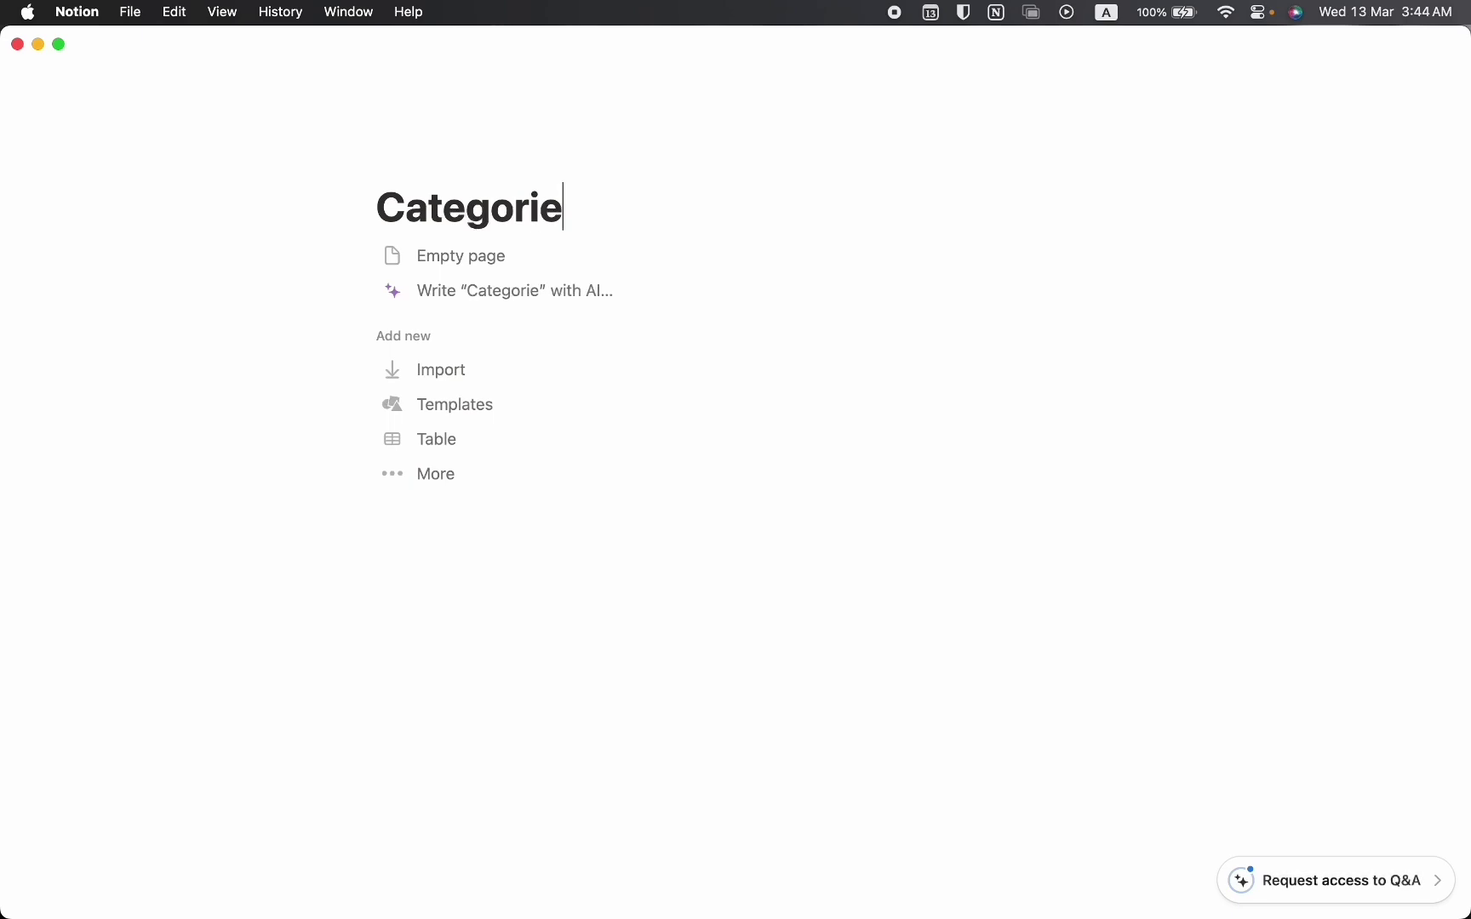
text(s)
- Give the Categories page the black 'list' icon, then go back to Book Tracker
click(427, 164)
click(290, 272)
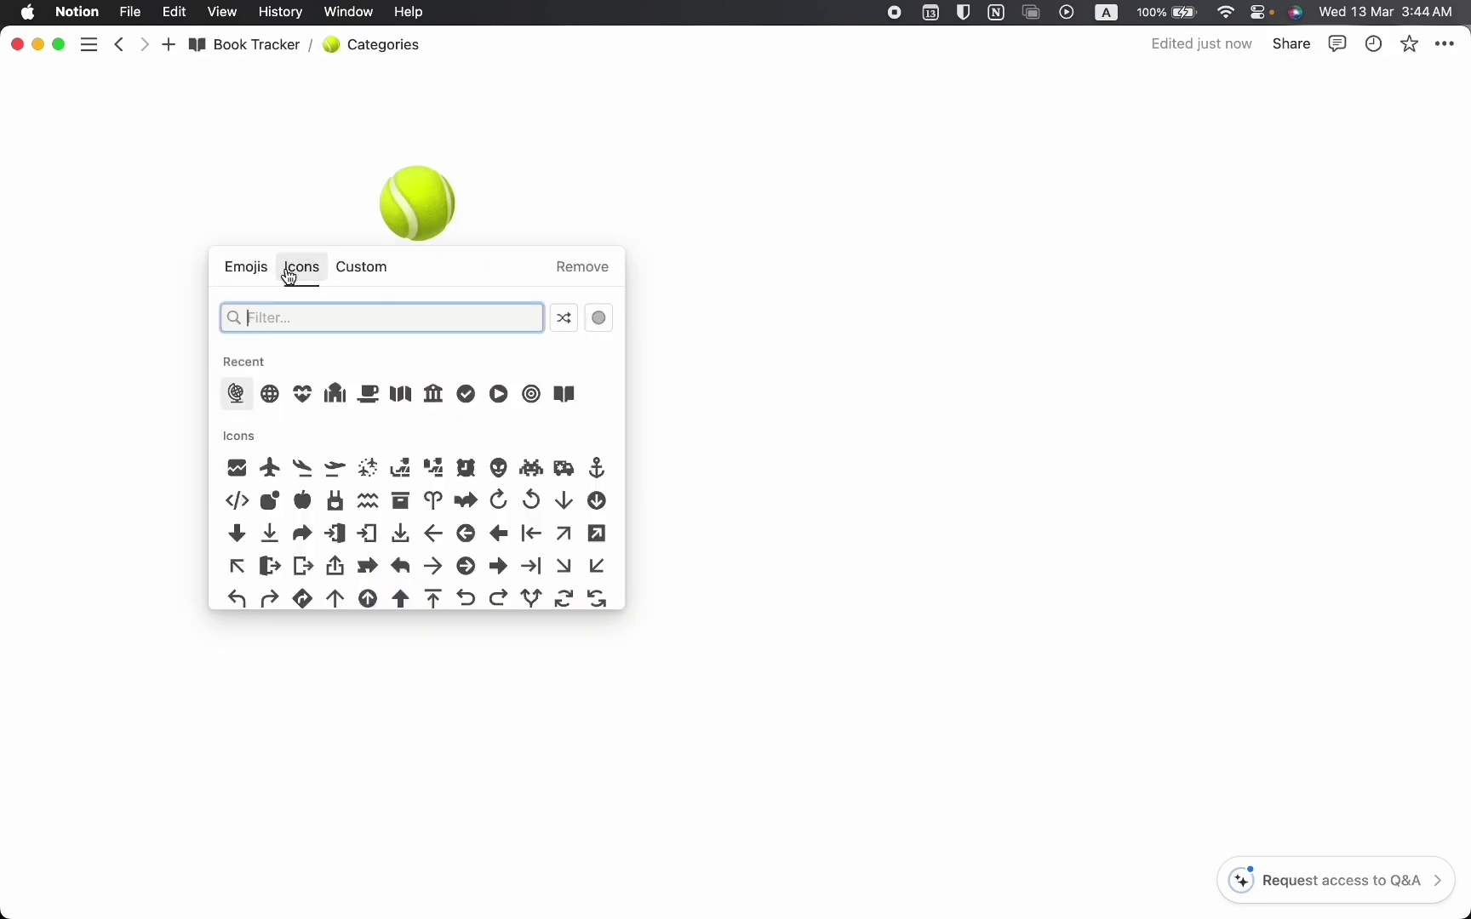
text(list)
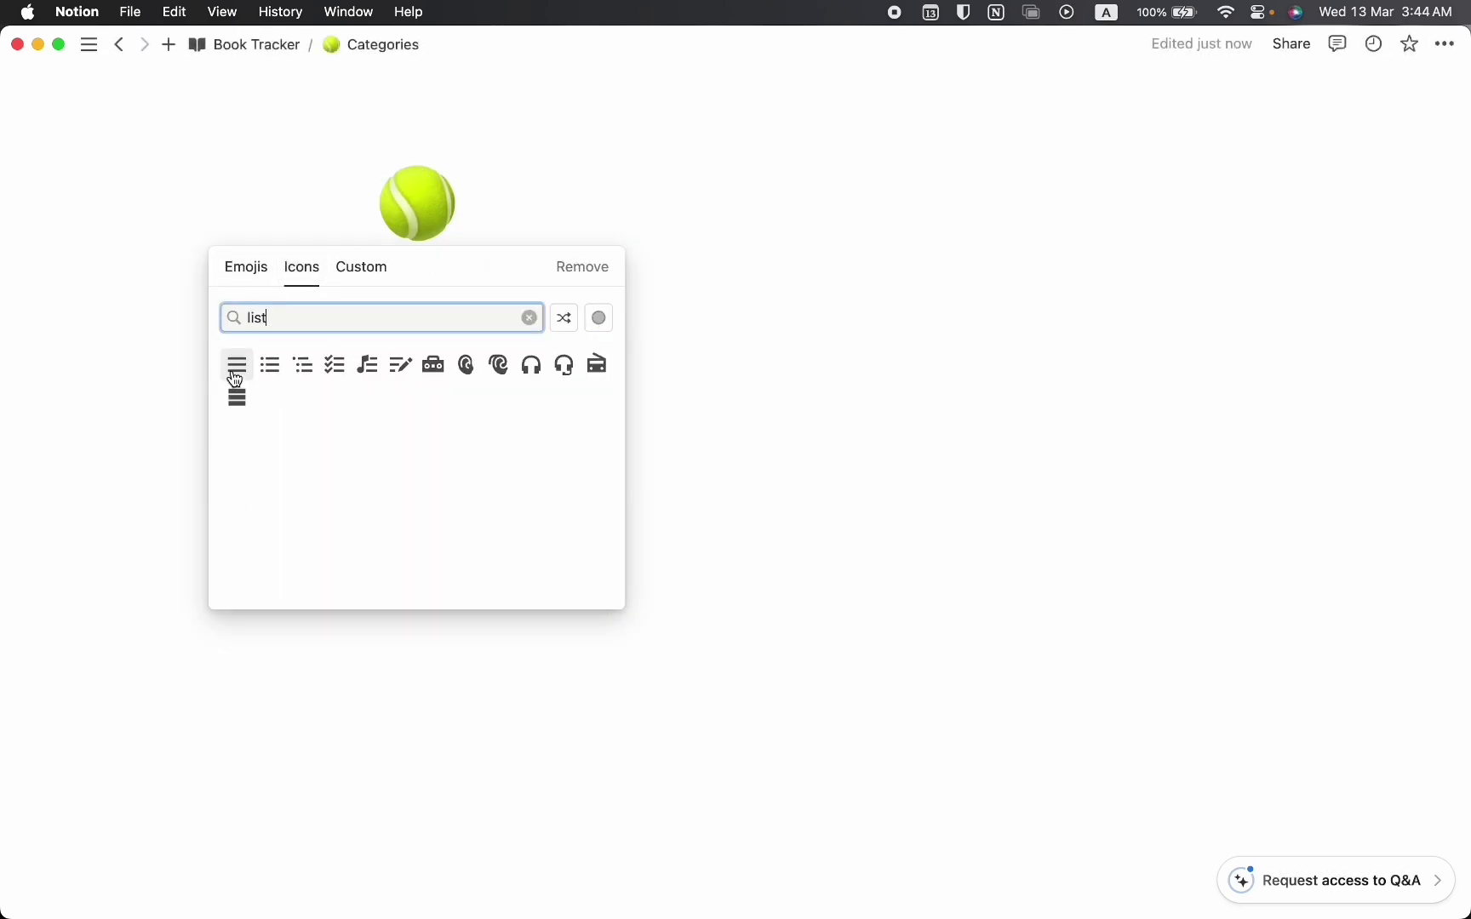
click(236, 373)
click(169, 400)
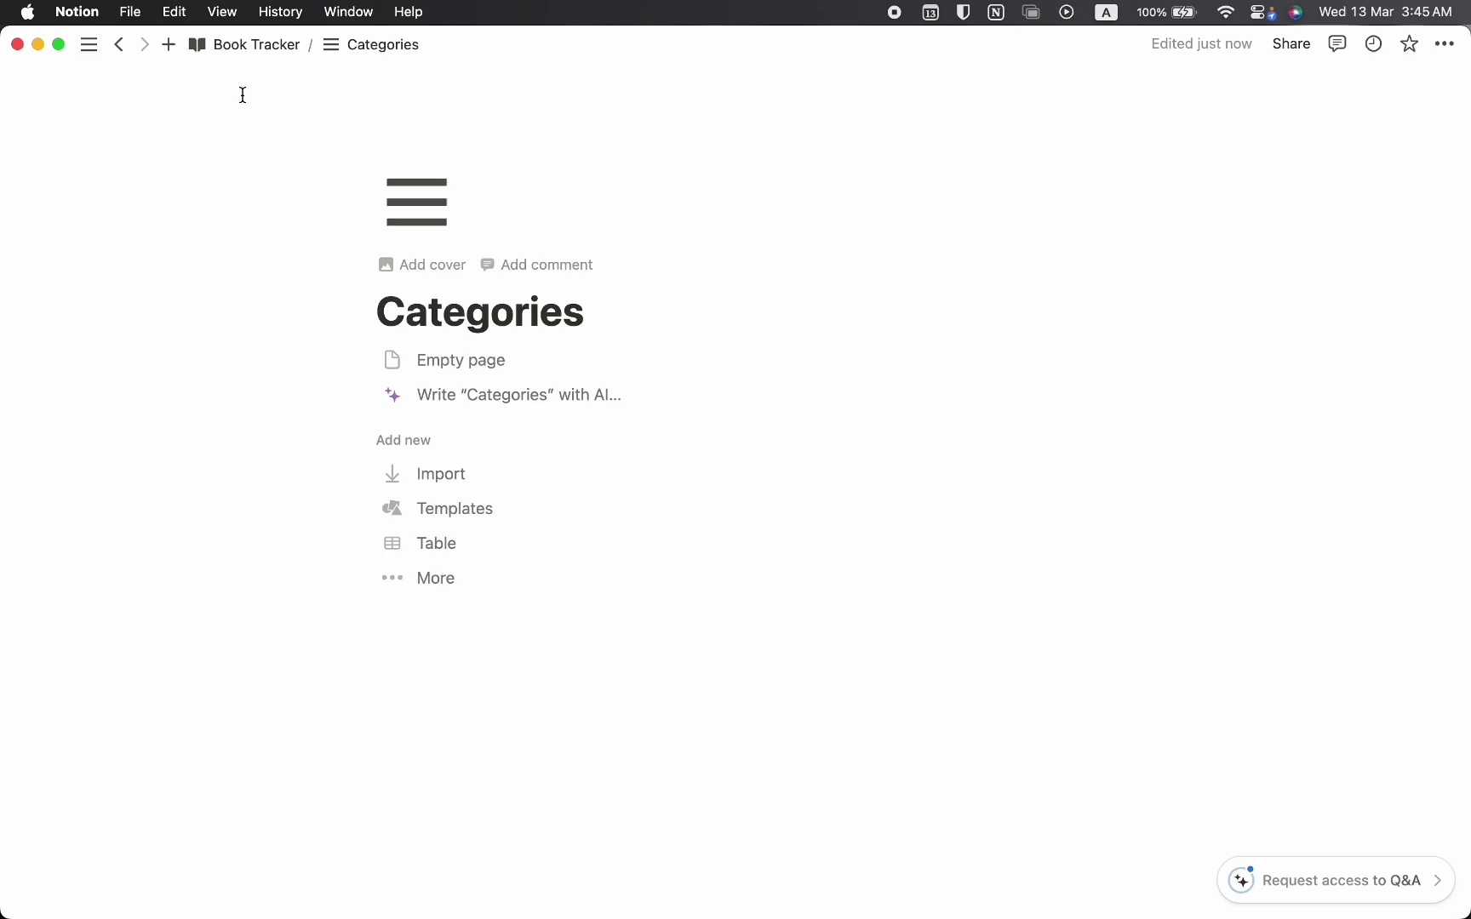
click(228, 45)
scroll(312, 765, down, 10)
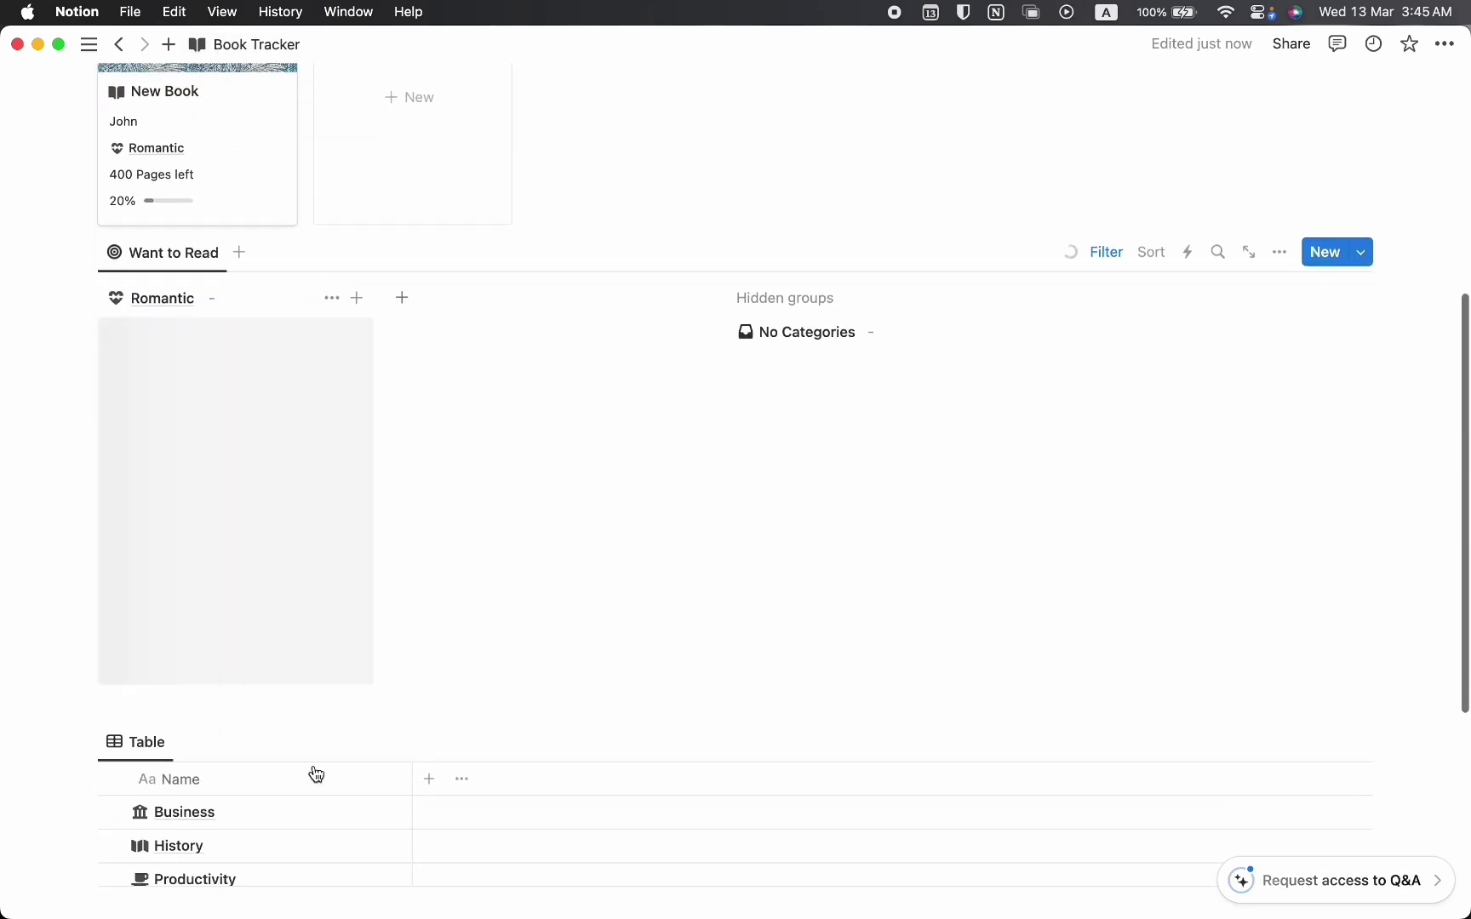
- Move the Categories table into the Categories sub-page by dropping it onto the page link
mouse_move(108, 332)
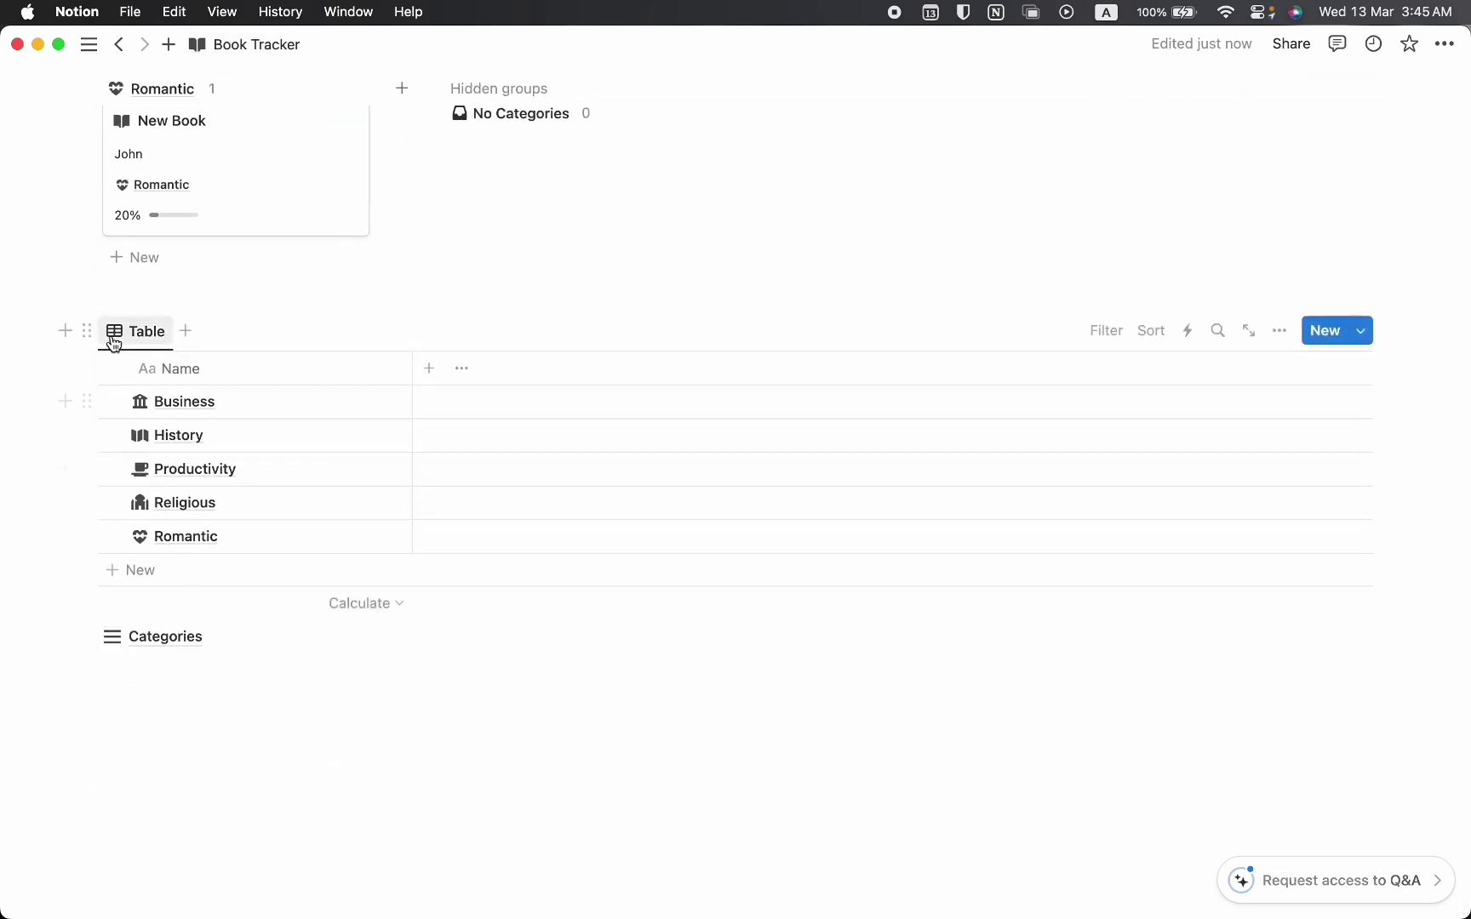
drag(87, 333, 124, 635)
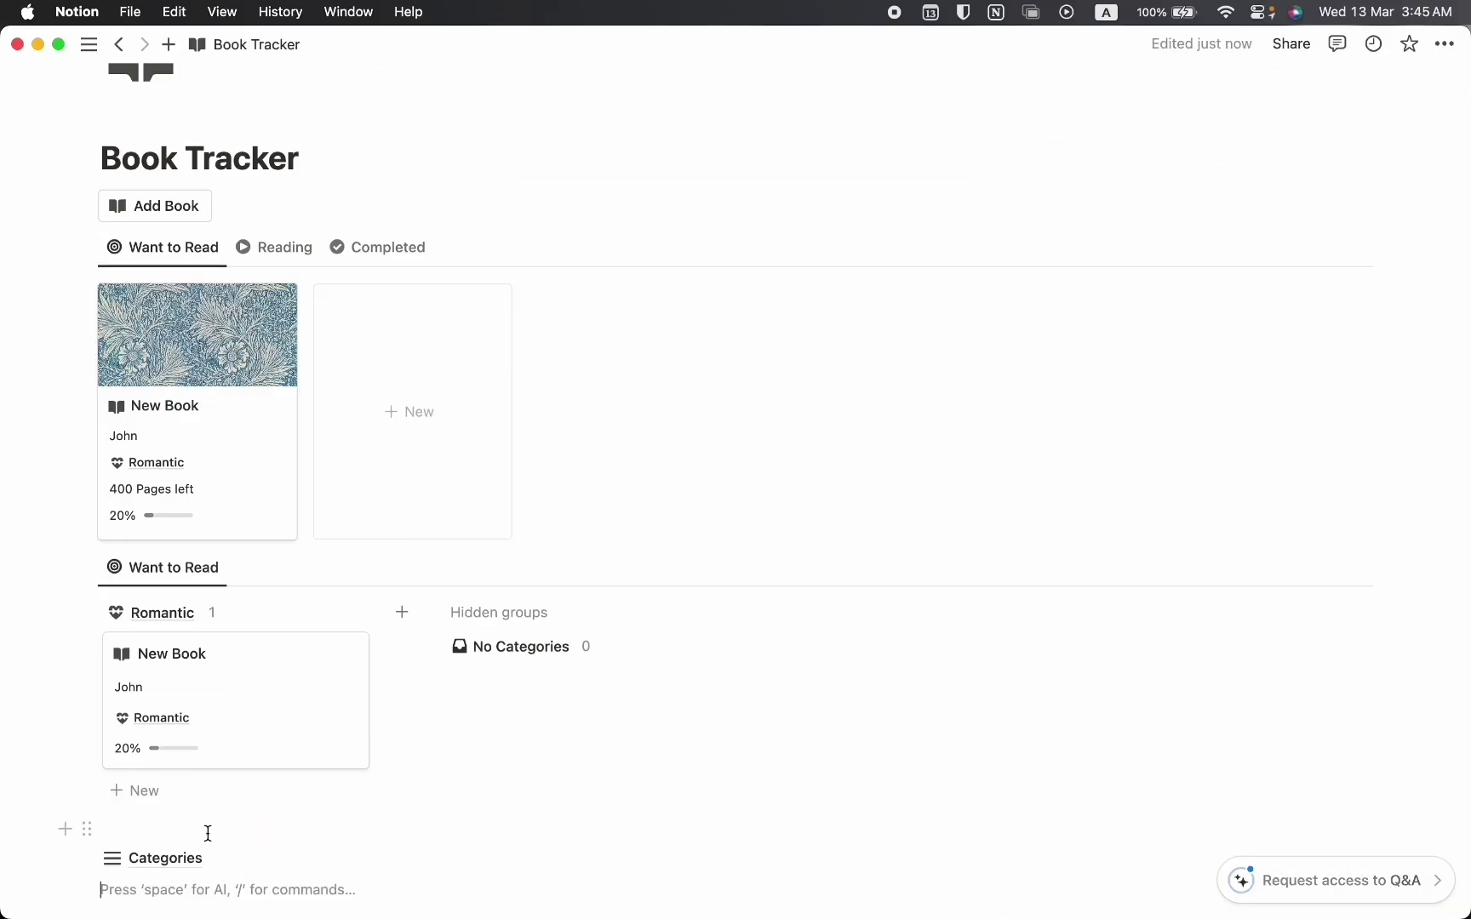